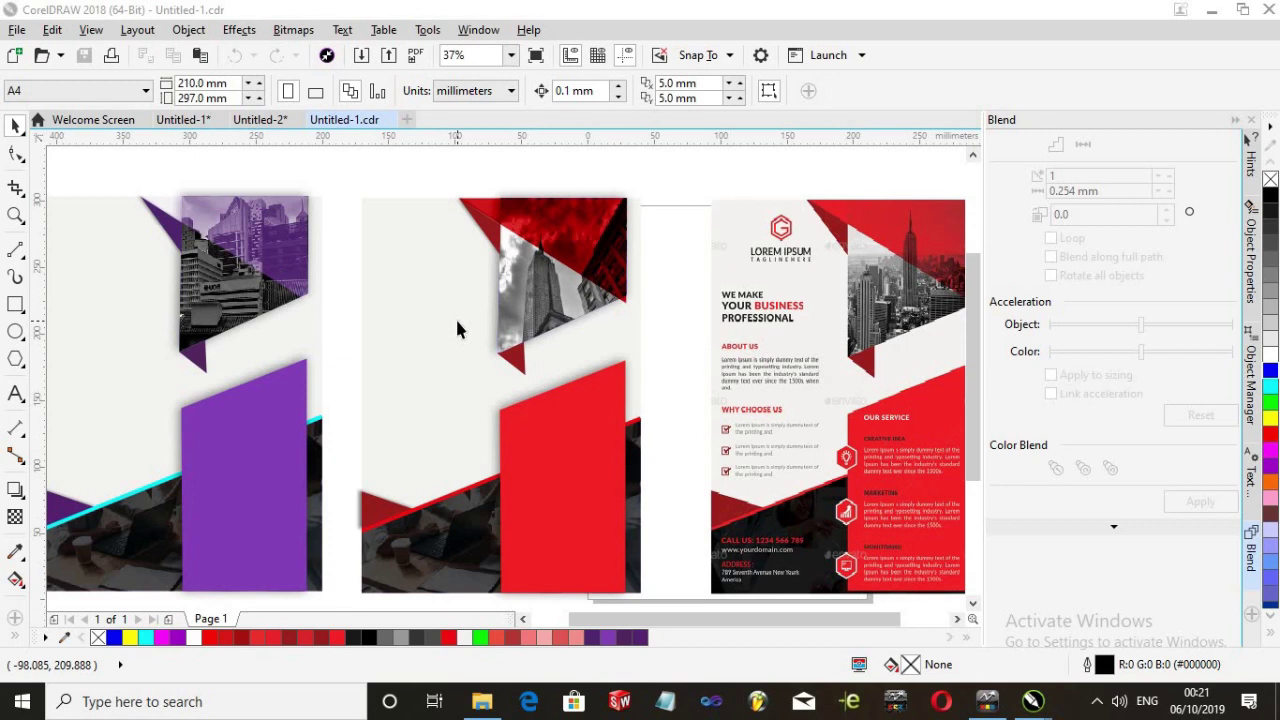
scroll(809, 434, "down", 2)
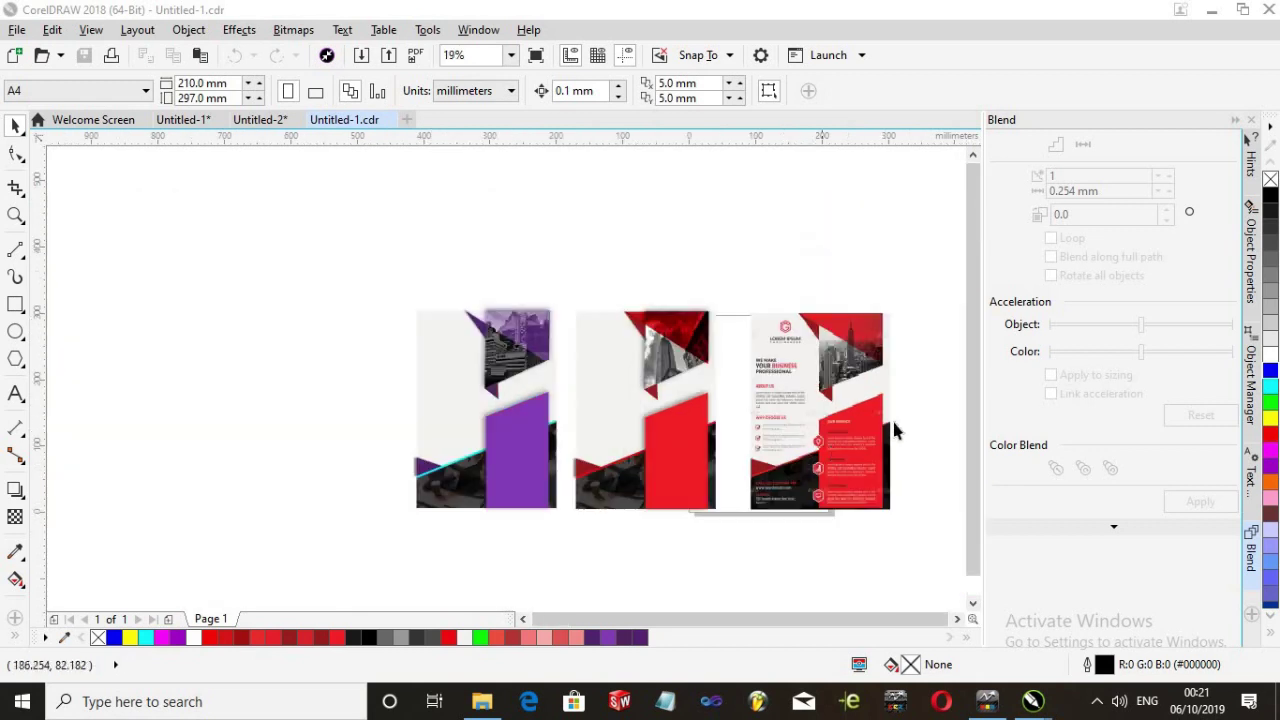
scroll(892, 429, "up", 2)
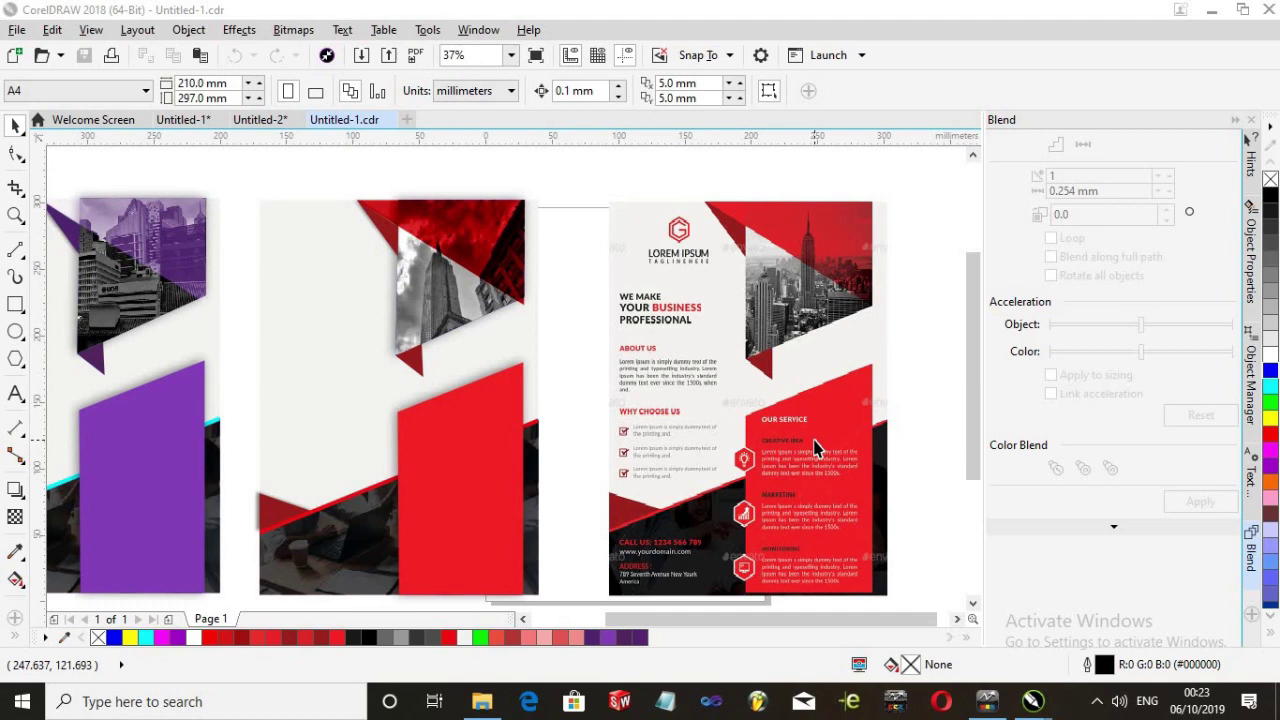
scroll(815, 447, "down", 3)
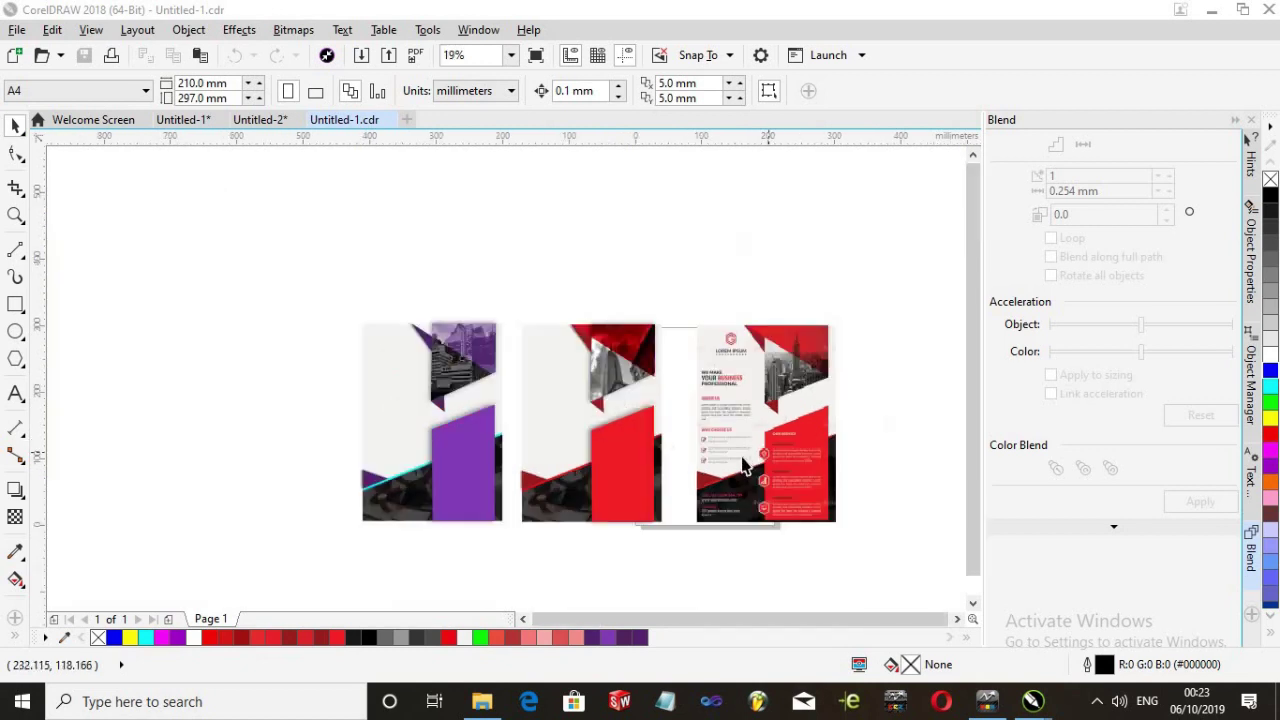
scroll(738, 466, "up", 3)
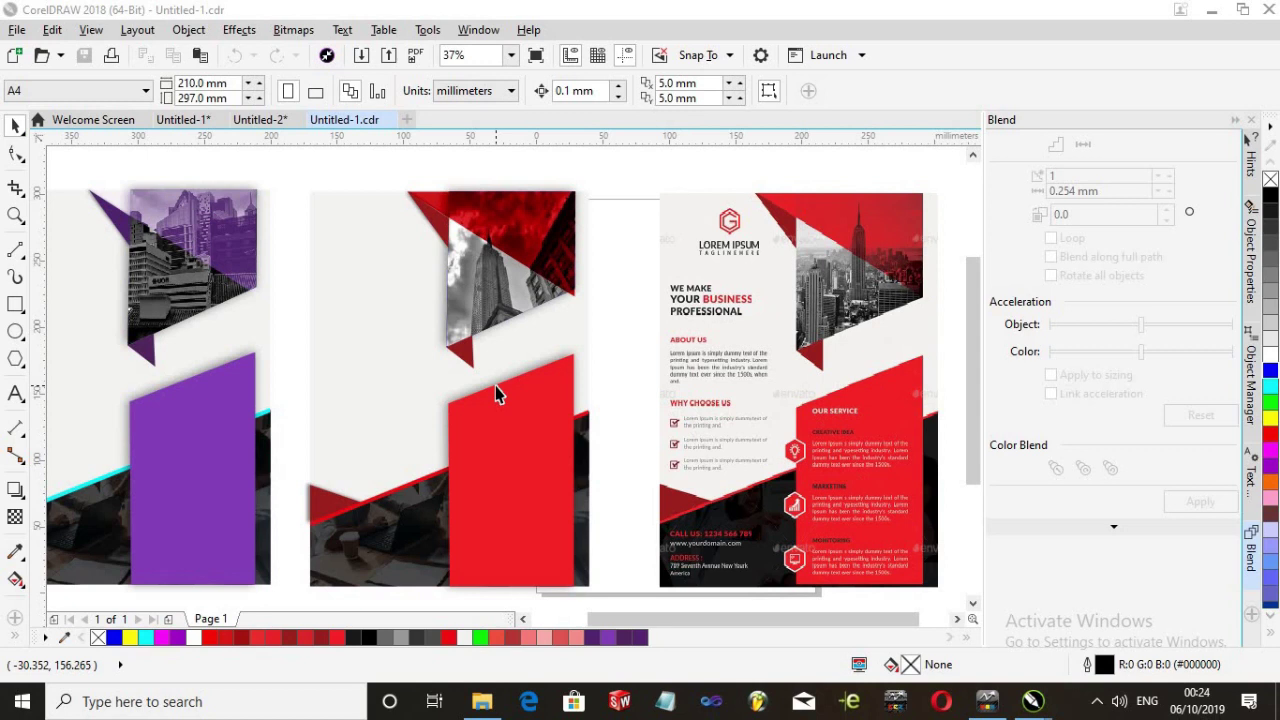
scroll(497, 394, "down", 2)
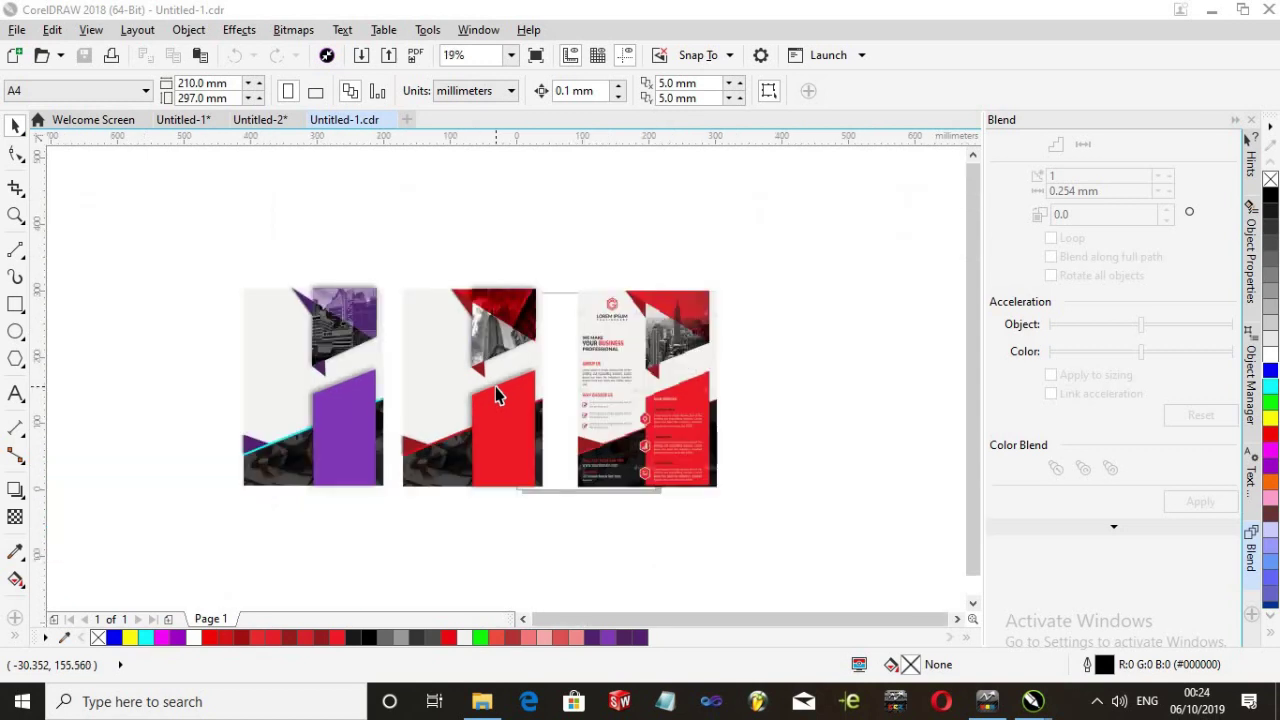
scroll(497, 394, "up", 2)
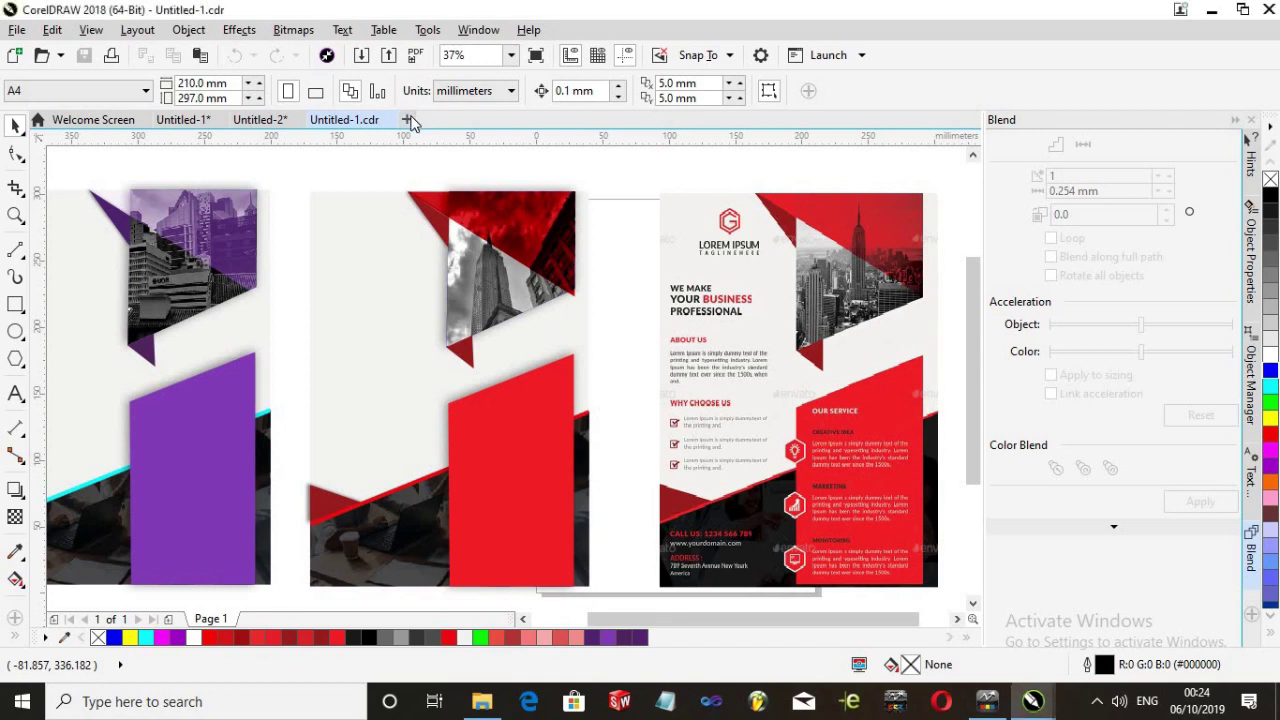
Start a new document named "flyer 1" with millimeters as its unit of measurement
left_click(409, 120)
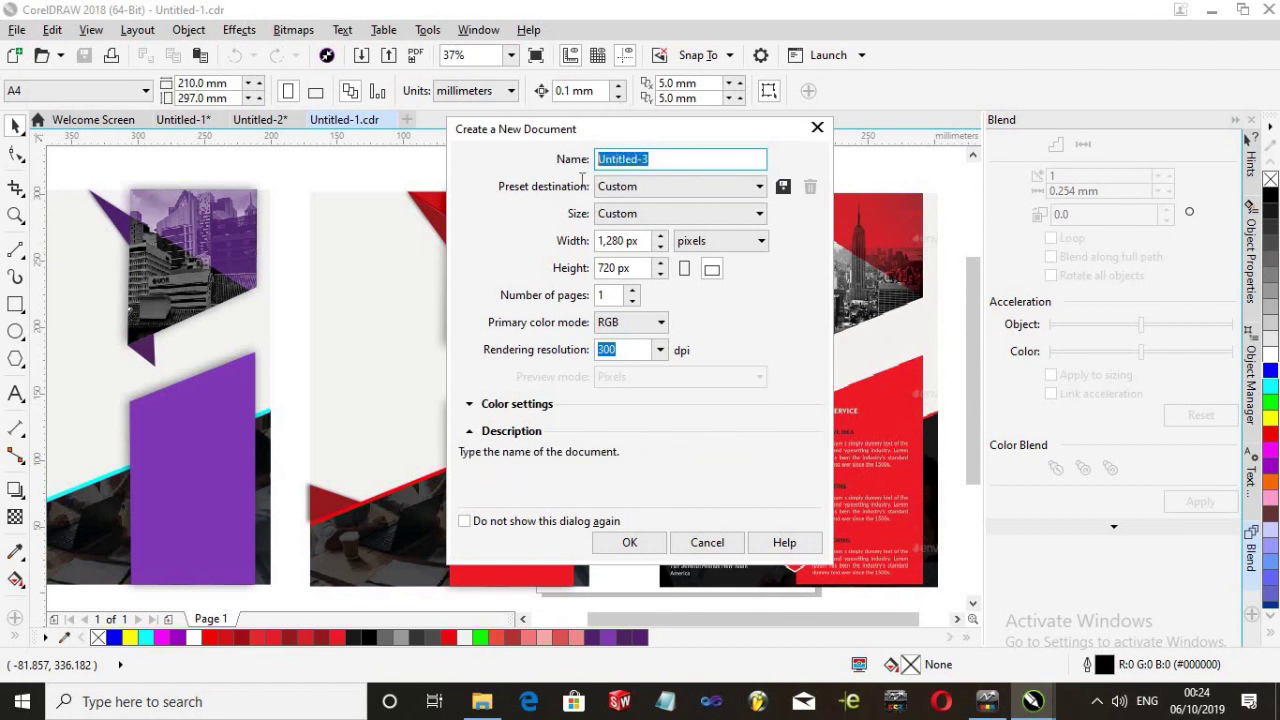
type("flyer 1")
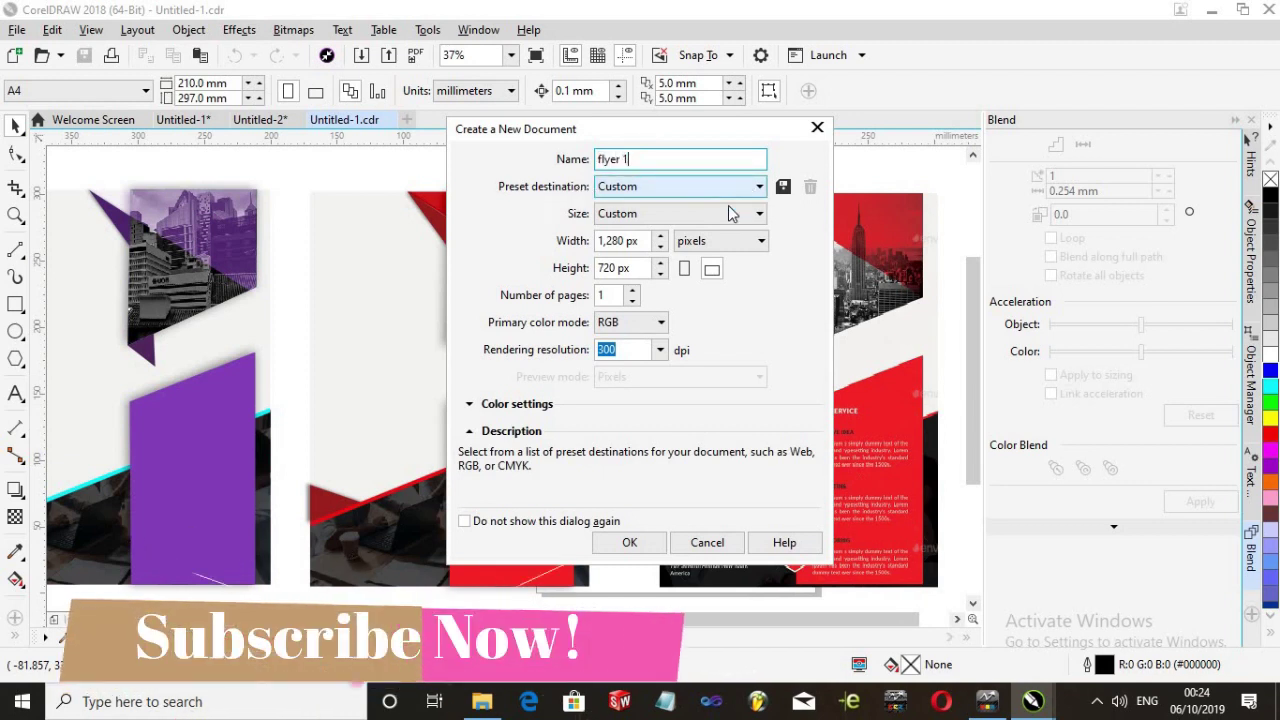
left_click(759, 242)
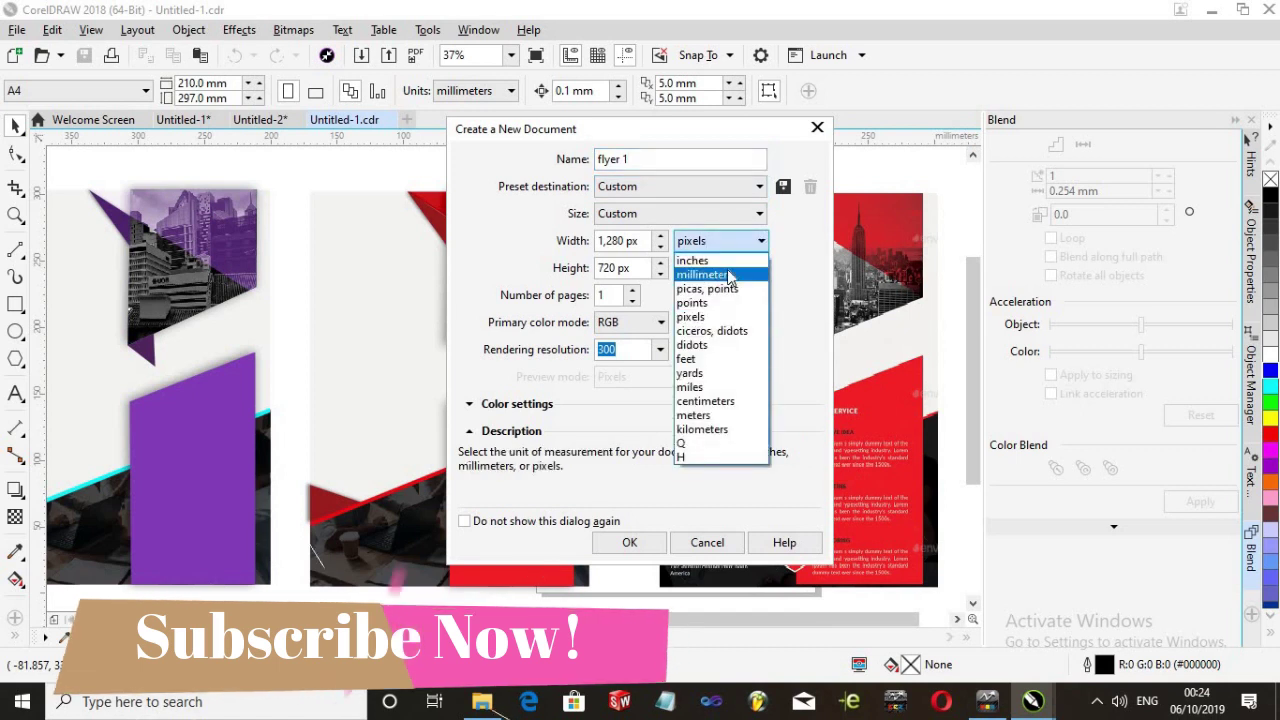
left_click(757, 275)
Keep the new document's preset destination as Custom and set its page size to A4
left_click(651, 193)
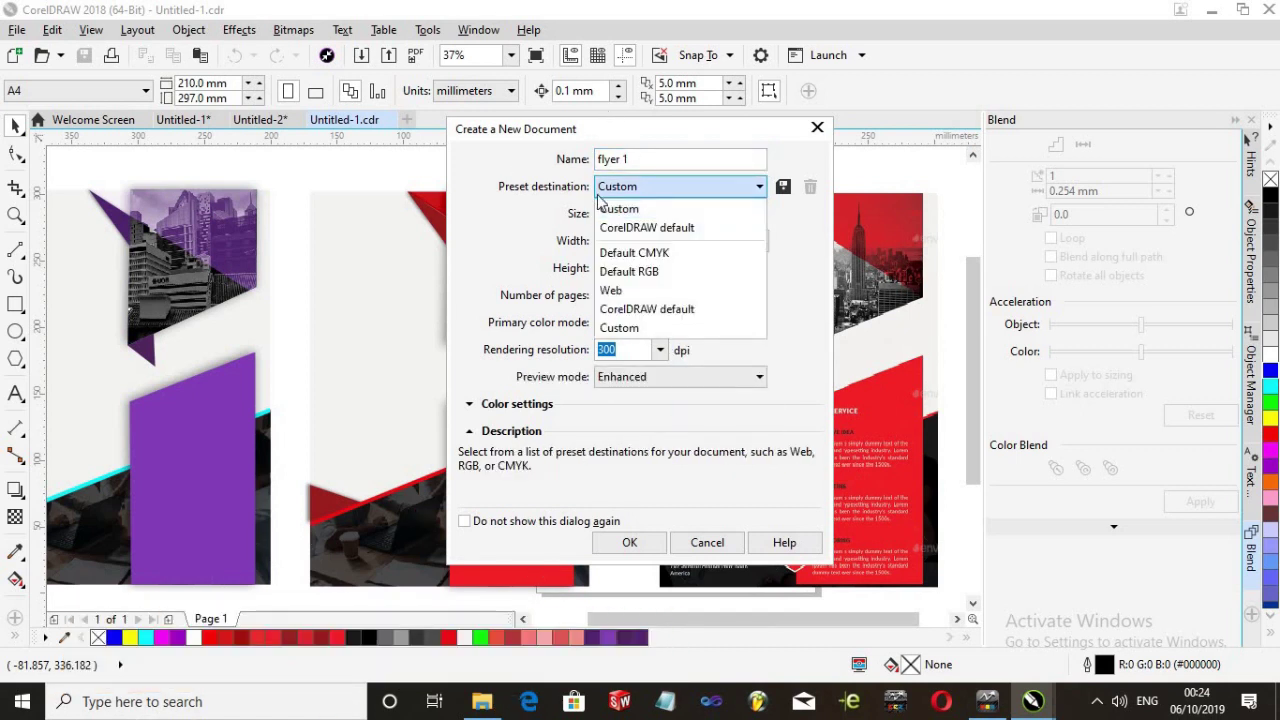
left_click(650, 206)
left_click(657, 216)
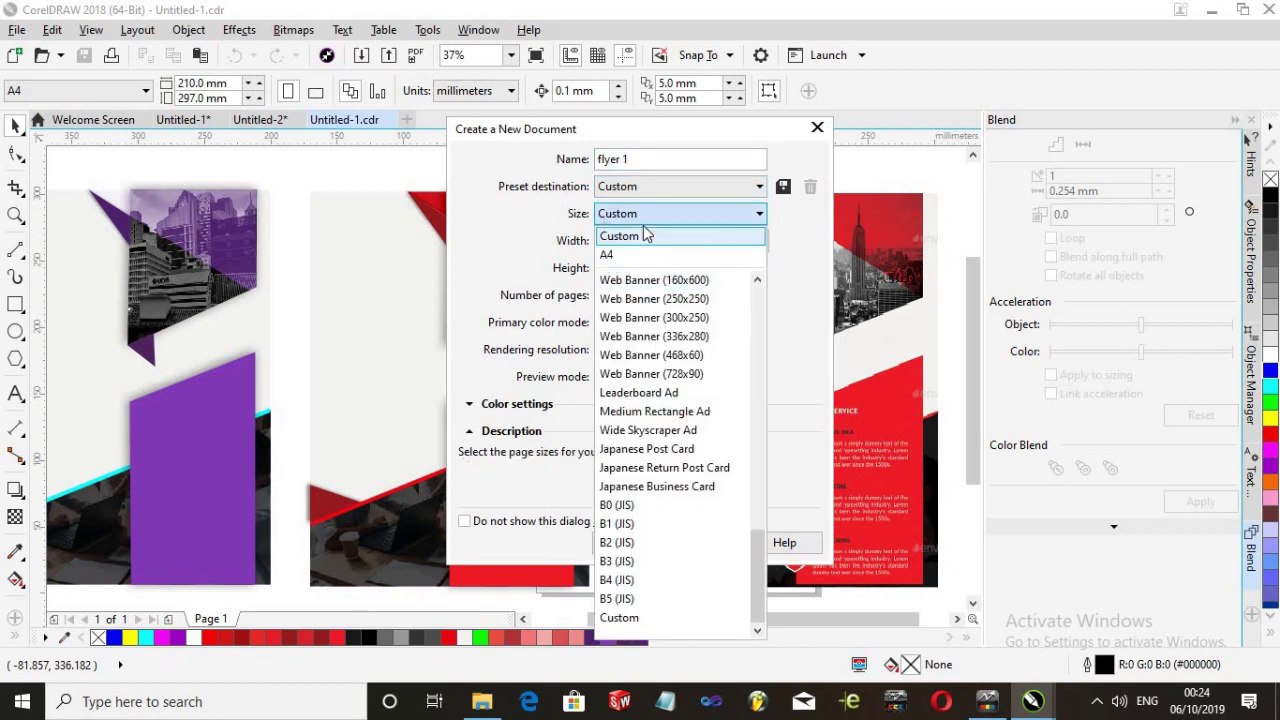
left_click(655, 208)
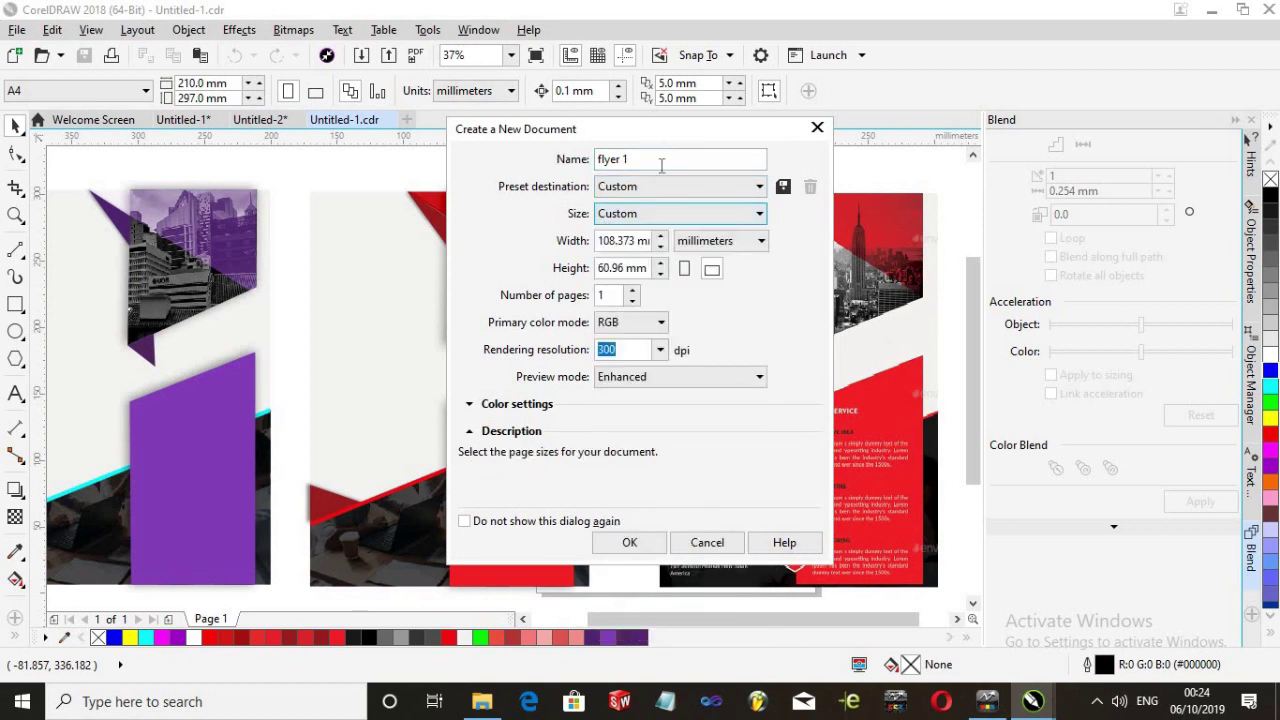
left_click(660, 218)
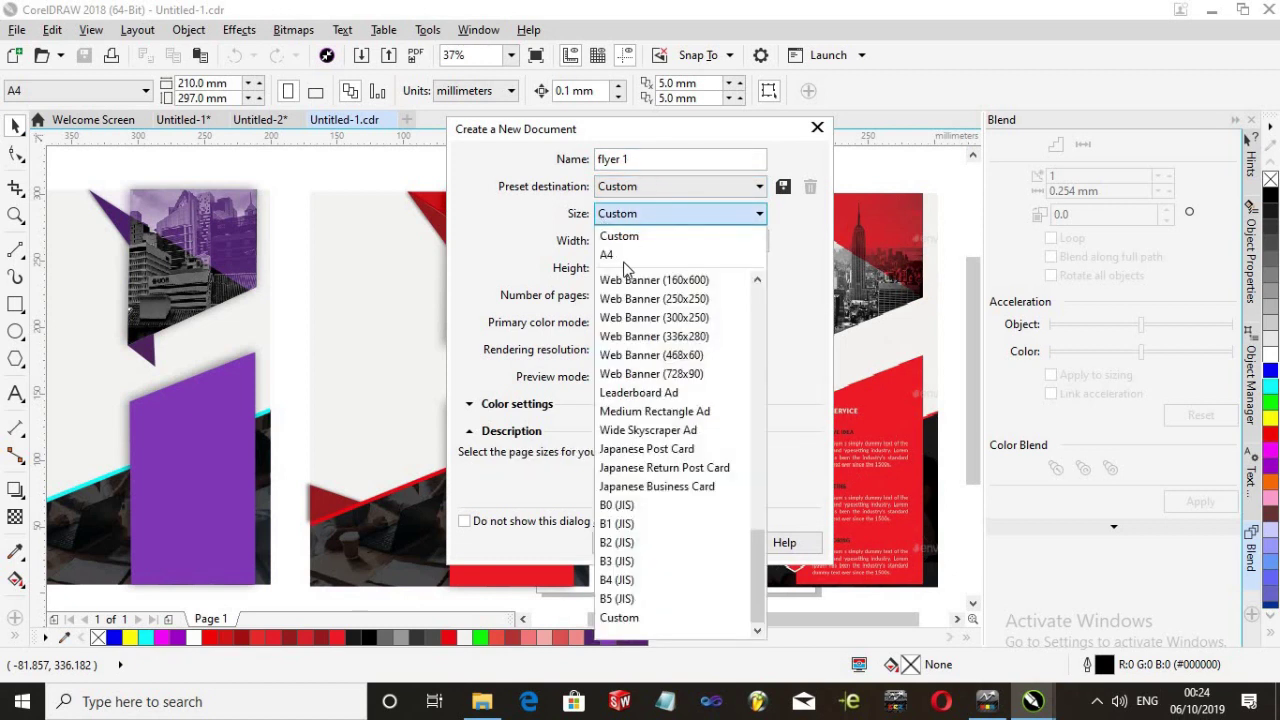
left_click(688, 257)
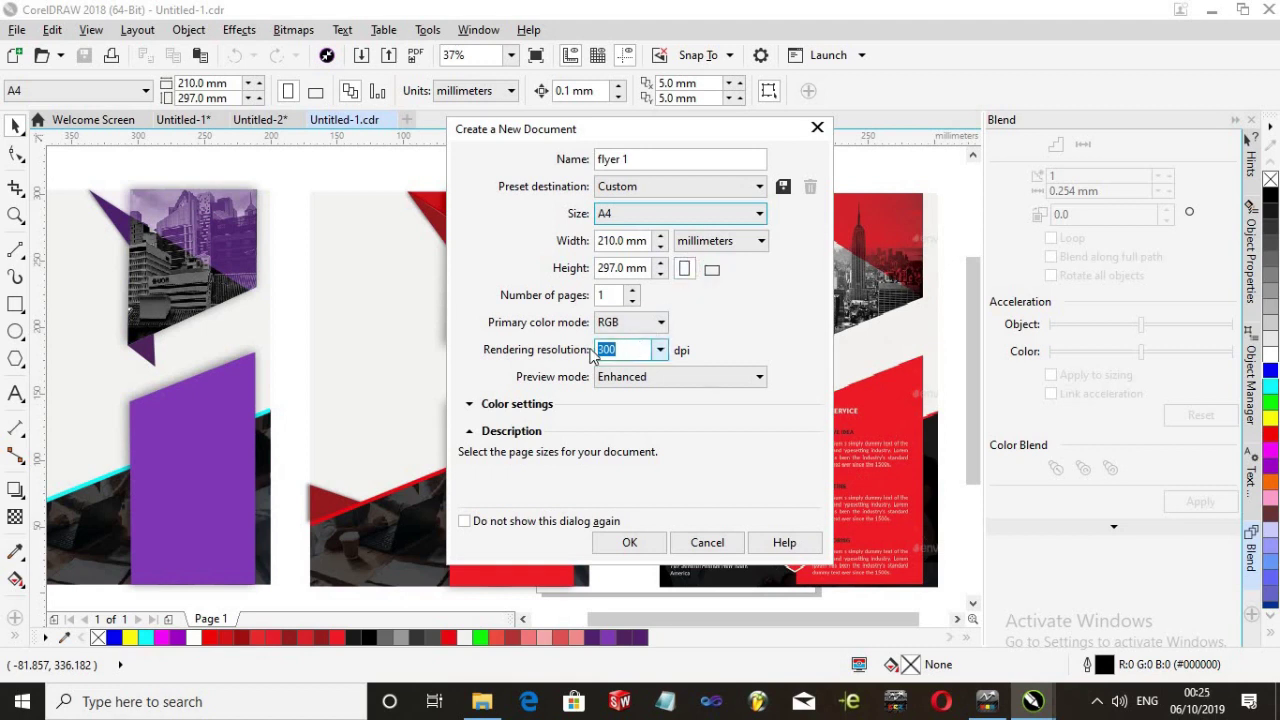
Keep RGB as the primary color mode and create the document
left_click(644, 325)
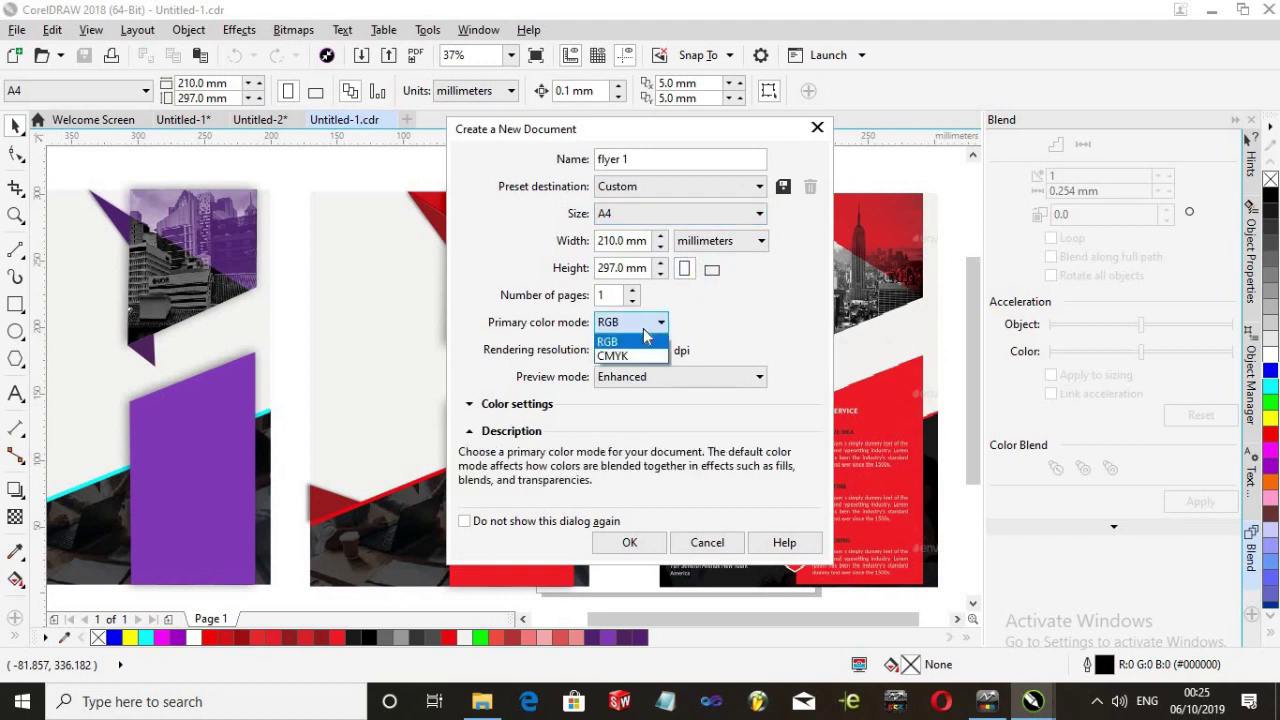
left_click(630, 341)
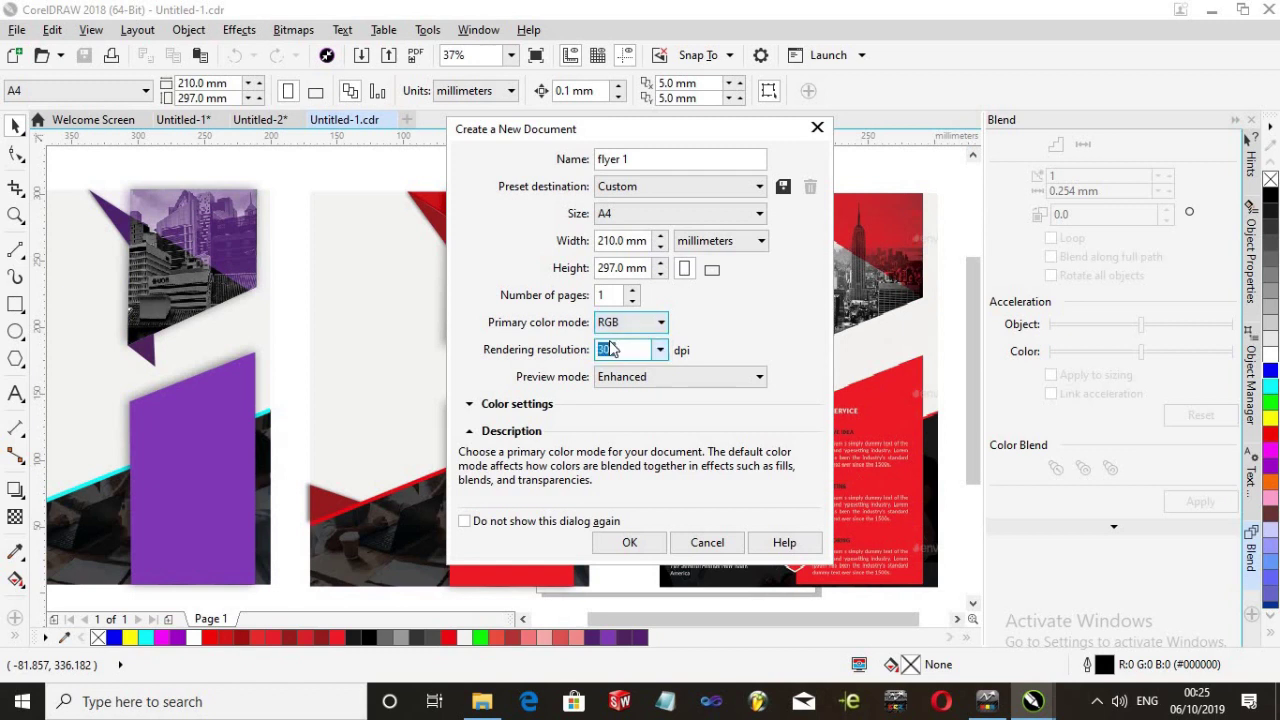
left_click(662, 324)
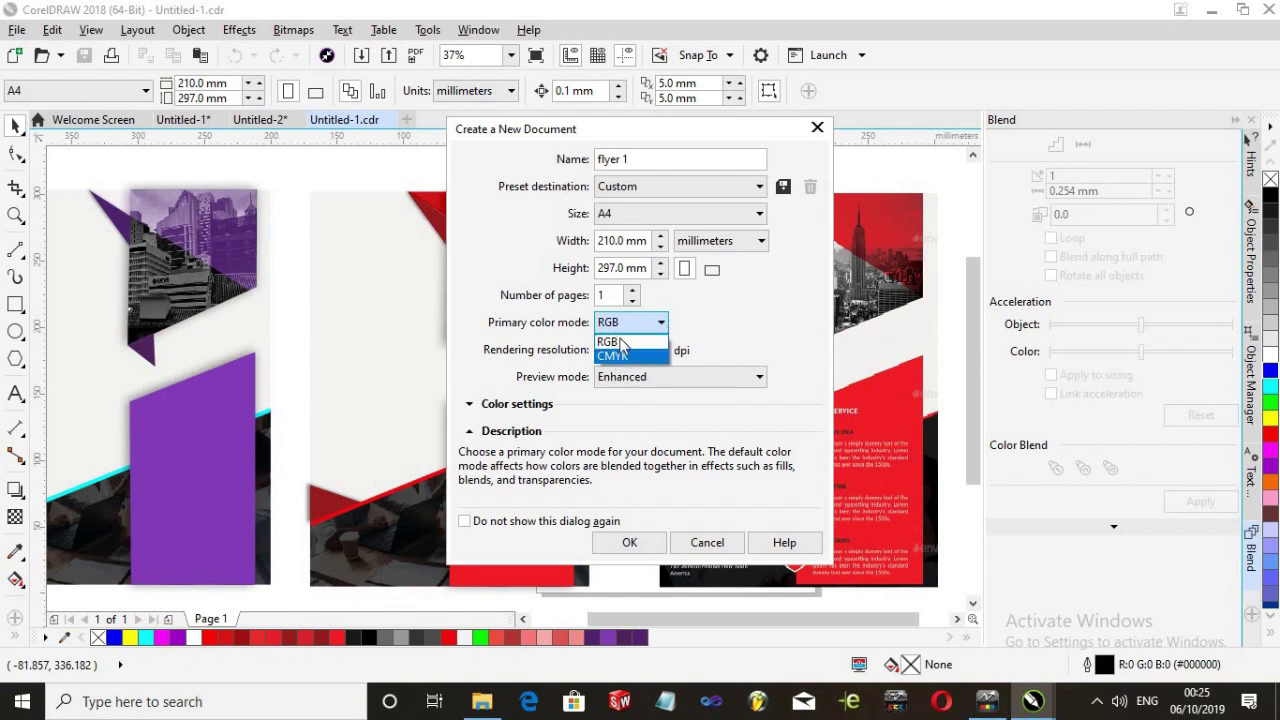
left_click(630, 341)
left_click(630, 326)
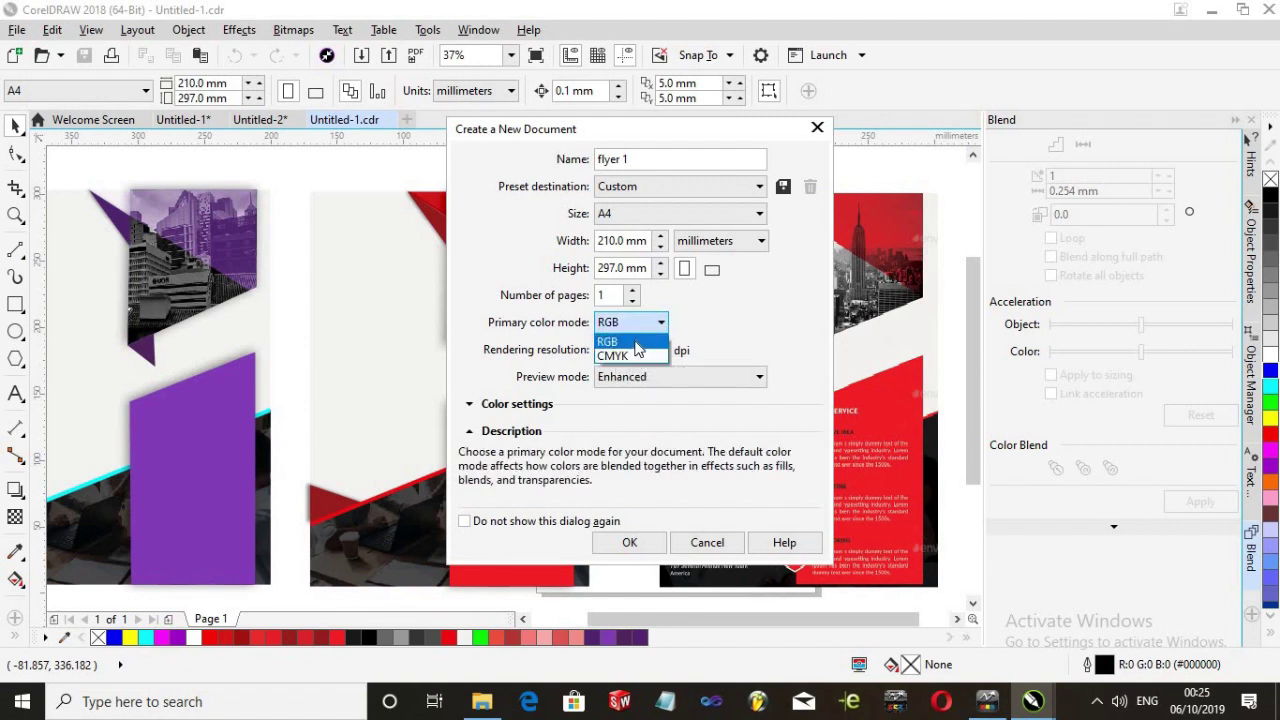
left_click(635, 342)
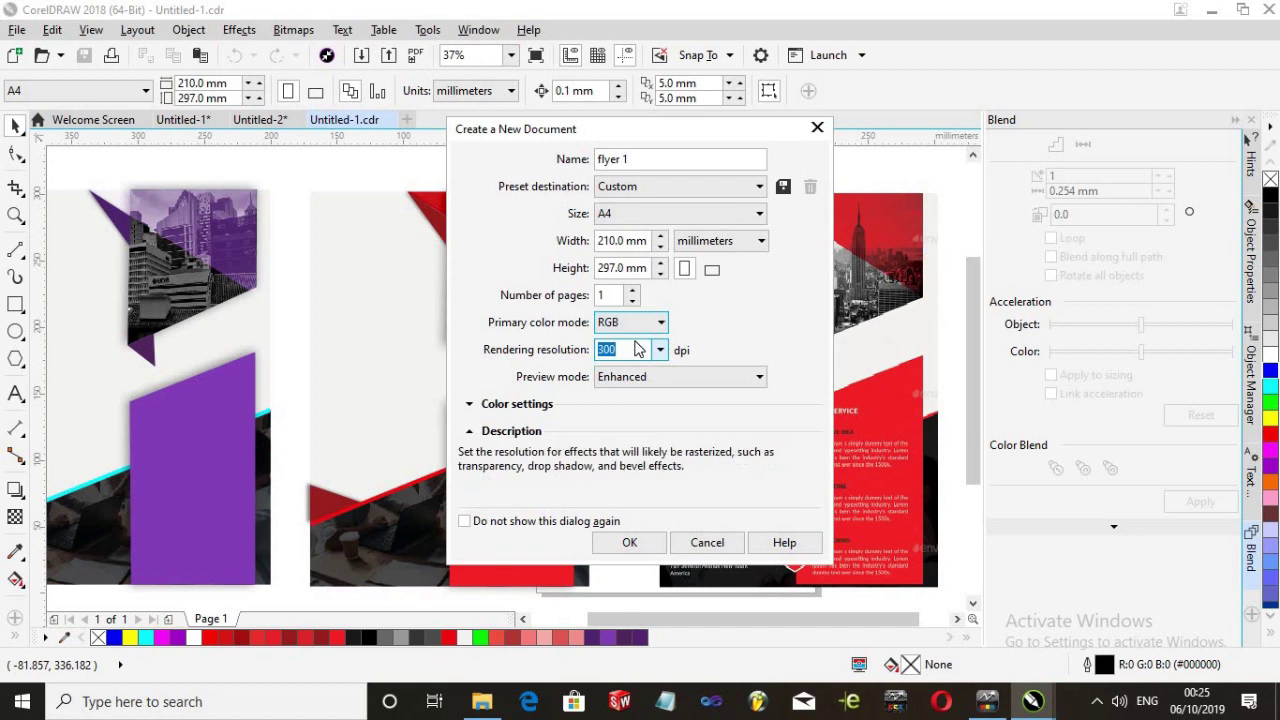
left_click(628, 543)
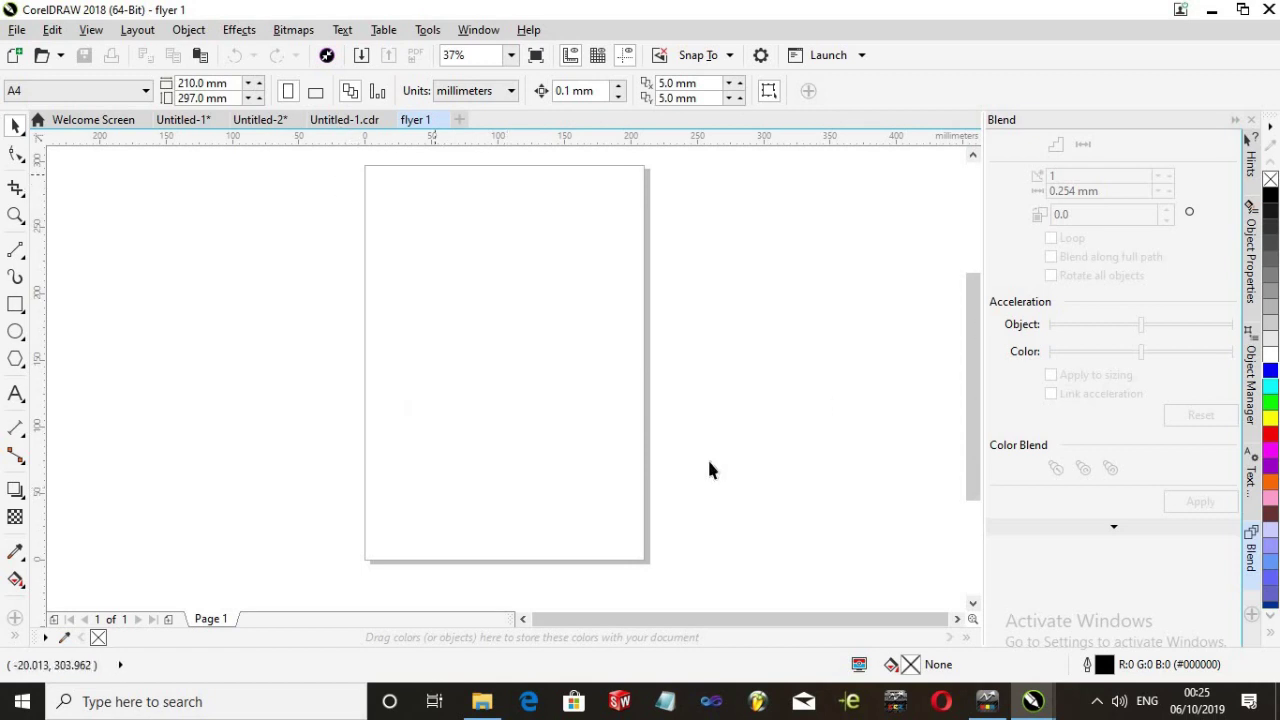
Copy the red sample flyer bitmap from Untitled-1.cdr into the flyer 1 document and place it beside the blank page
left_click(343, 122)
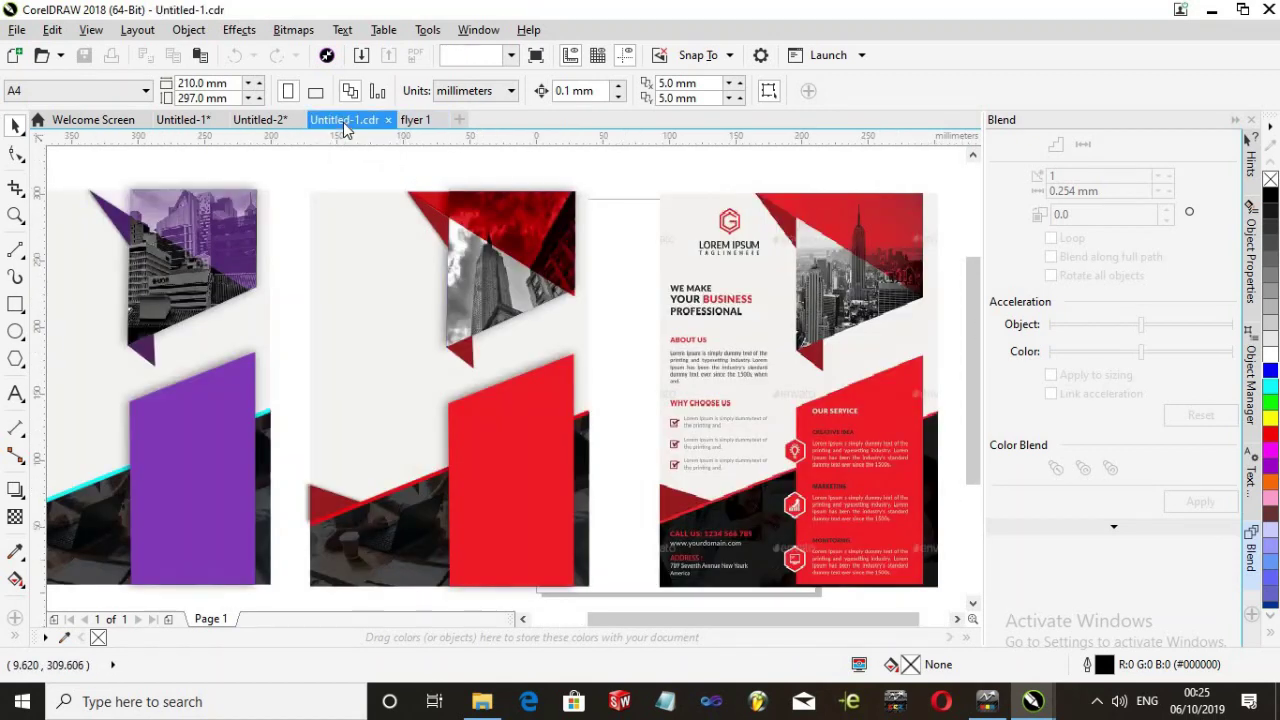
left_click(778, 305)
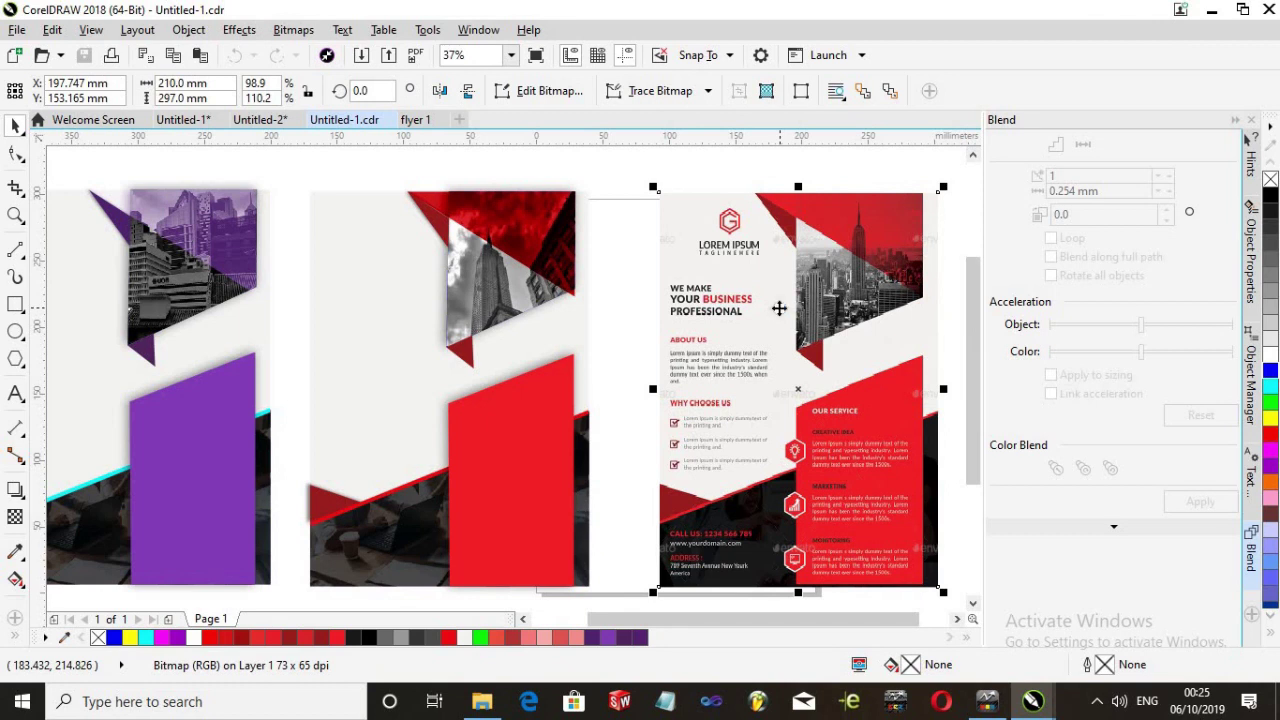
left_click(414, 120)
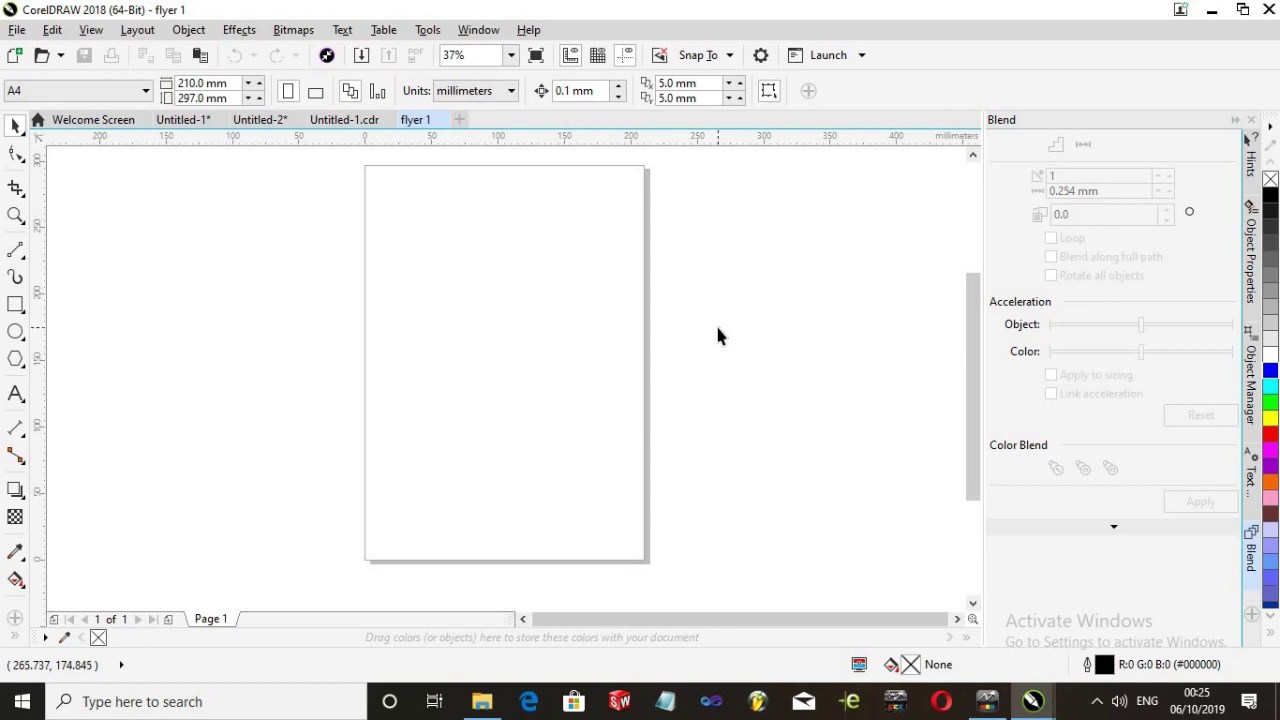
key("ctrl+v")
left_click_drag(717, 335, 299, 333)
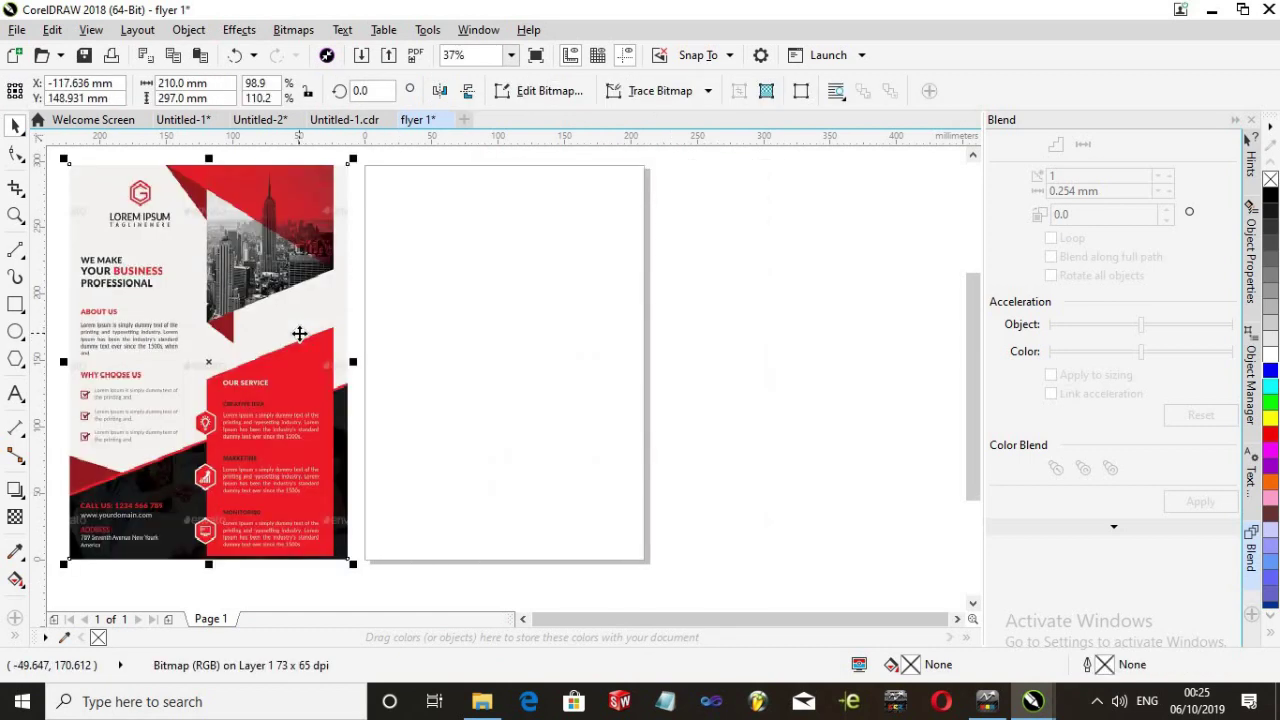
Reposition the sample flyer bitmap level with the blank page, leaving a small gap between its edge and the page
scroll(299, 333, "down", 3)
scroll(249, 366, "up", 3)
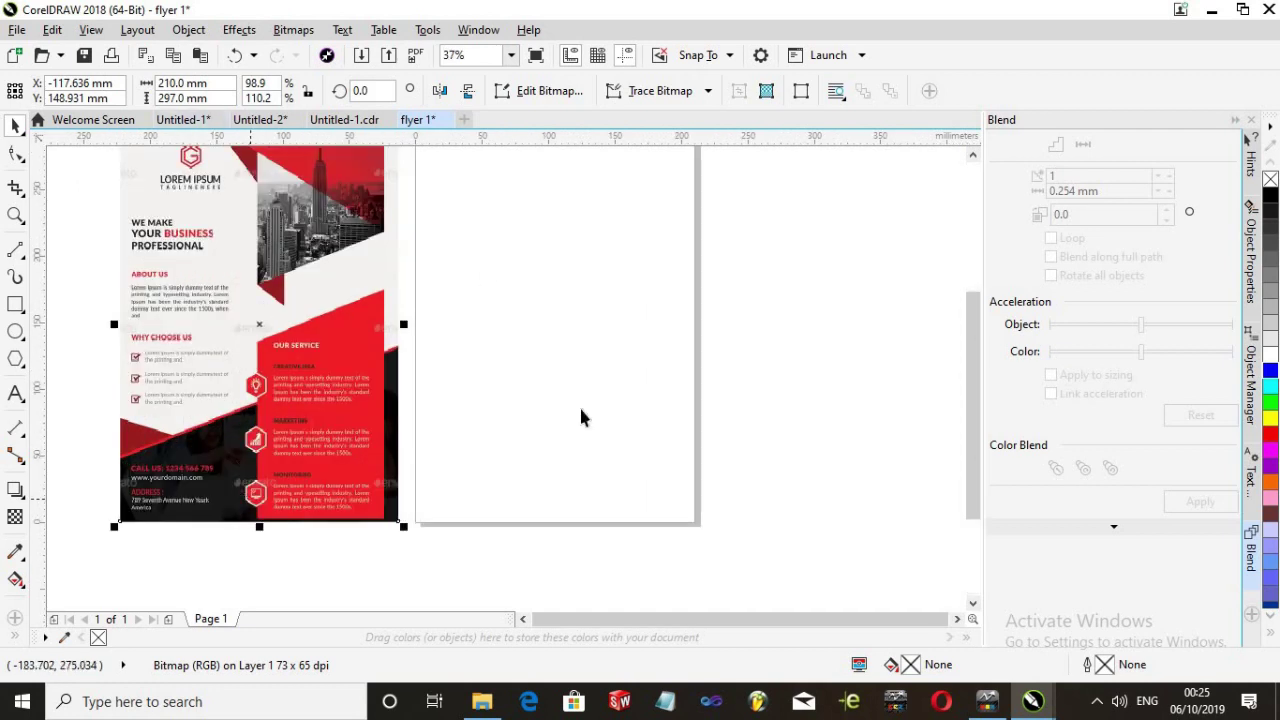
scroll(586, 500, "down", 2)
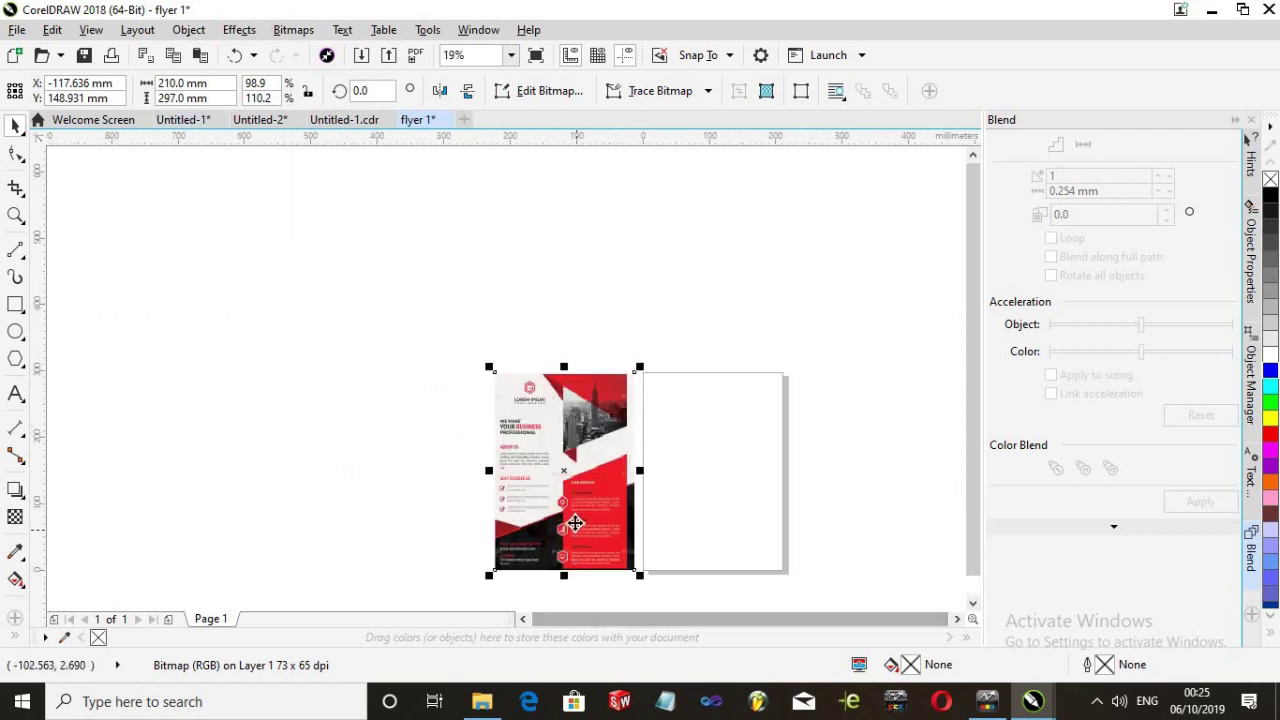
left_click_drag(575, 523, 548, 495)
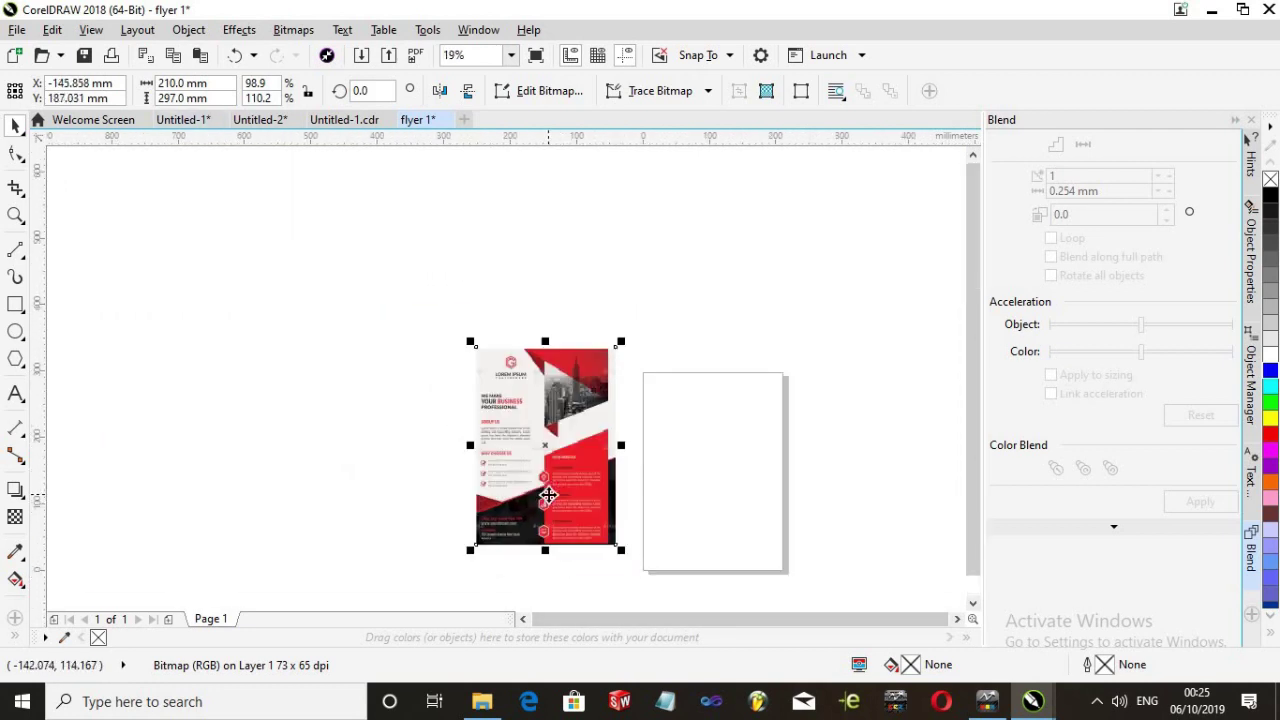
scroll(548, 495, "up", 2)
scroll(586, 560, "down", 2)
scroll(586, 560, "up", 2)
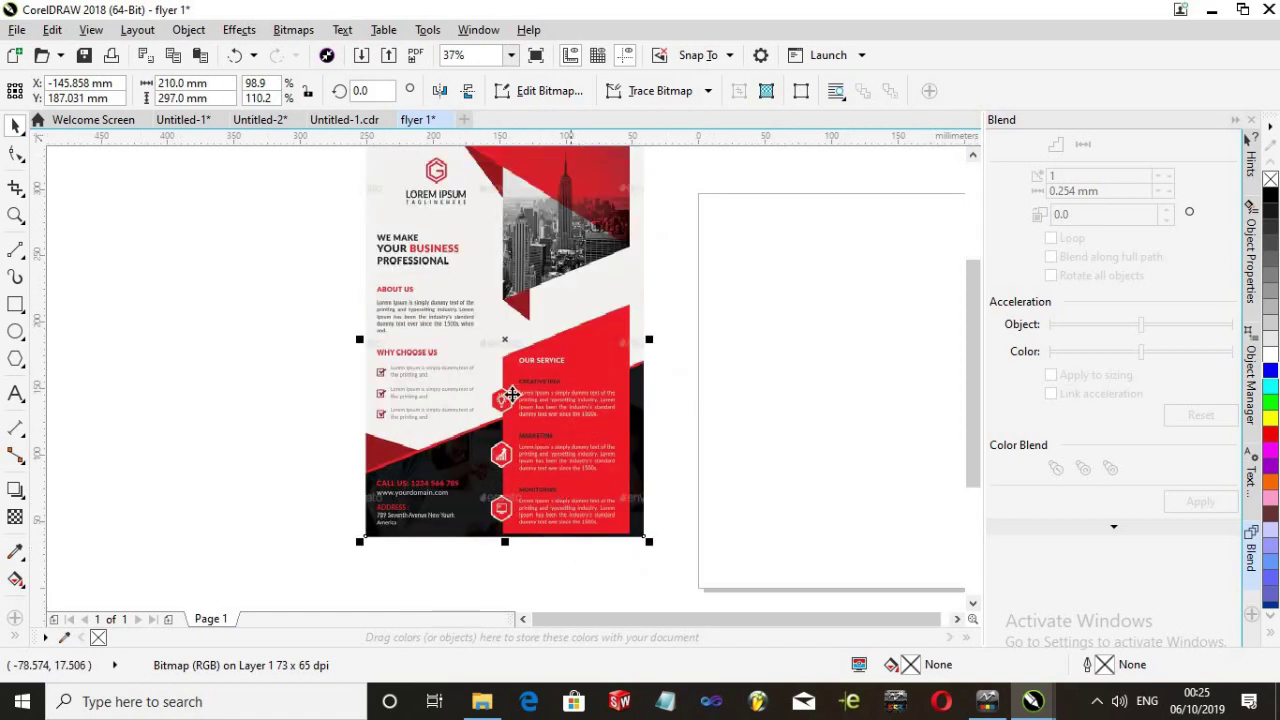
left_click_drag(486, 329, 516, 380)
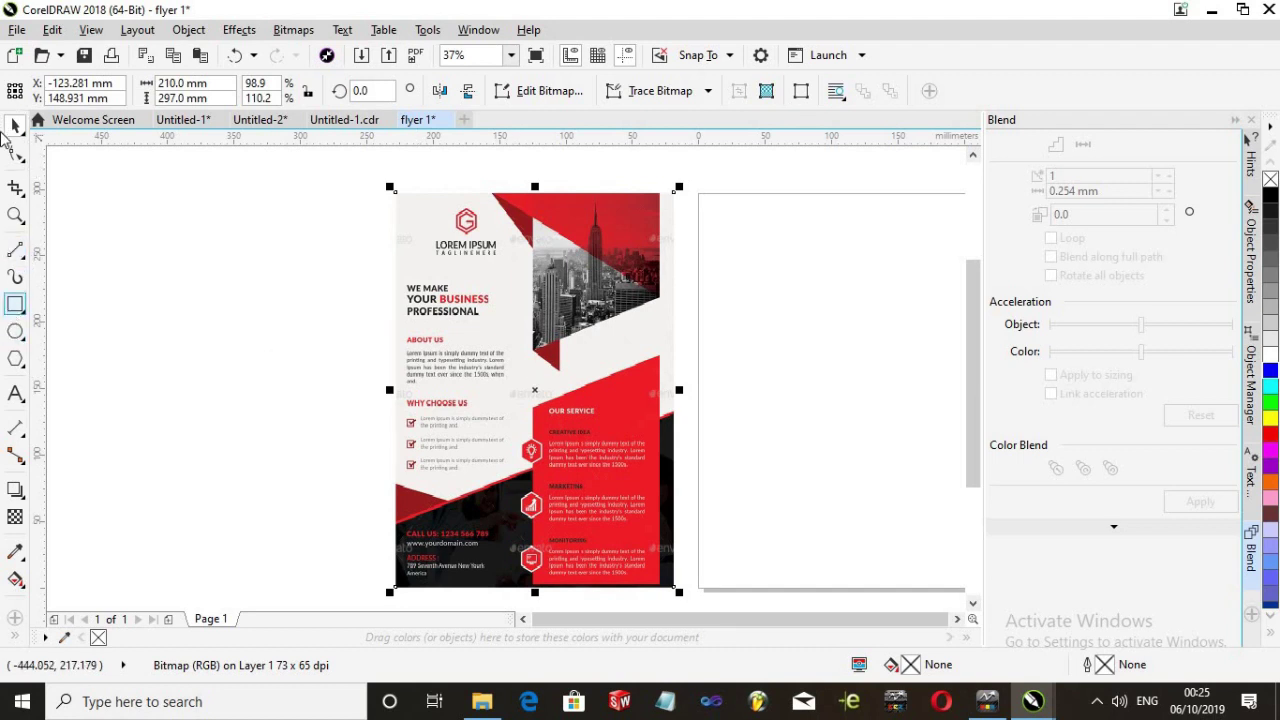
Draw a 210 × 297 mm rectangle exactly over the outer edges of the sample flyer bitmap
left_click(21, 306)
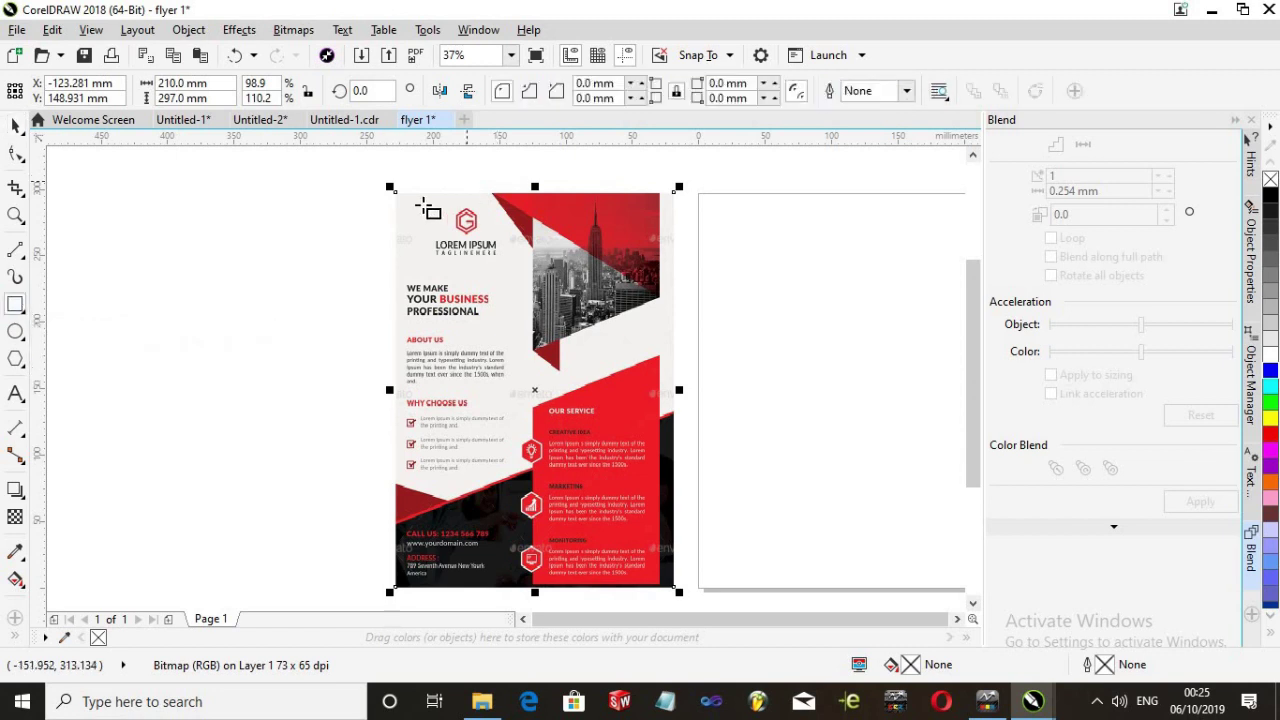
left_click_drag(396, 193, 673, 587)
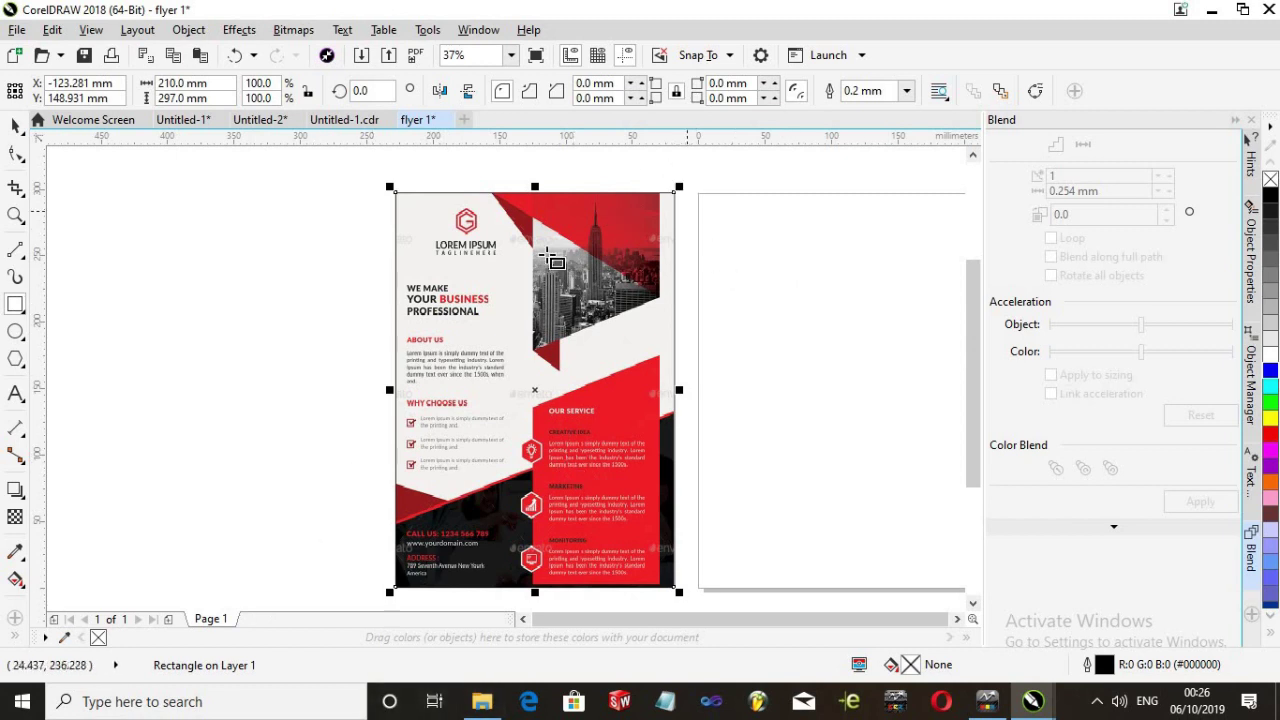
Trace the red service panel as a closed 2-Point Line shape about 95 × 176 mm and fill it green
left_click(16, 251)
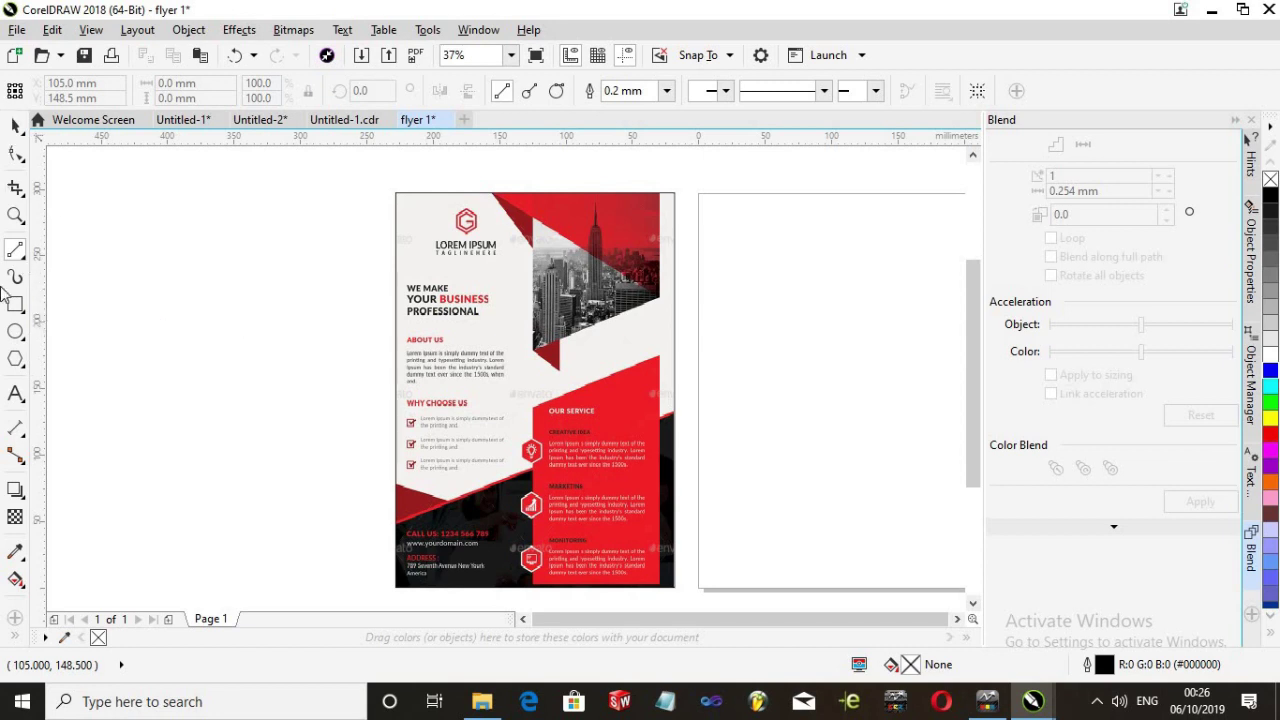
key("space")
left_click(16, 222)
left_click(18, 249)
left_click(26, 262)
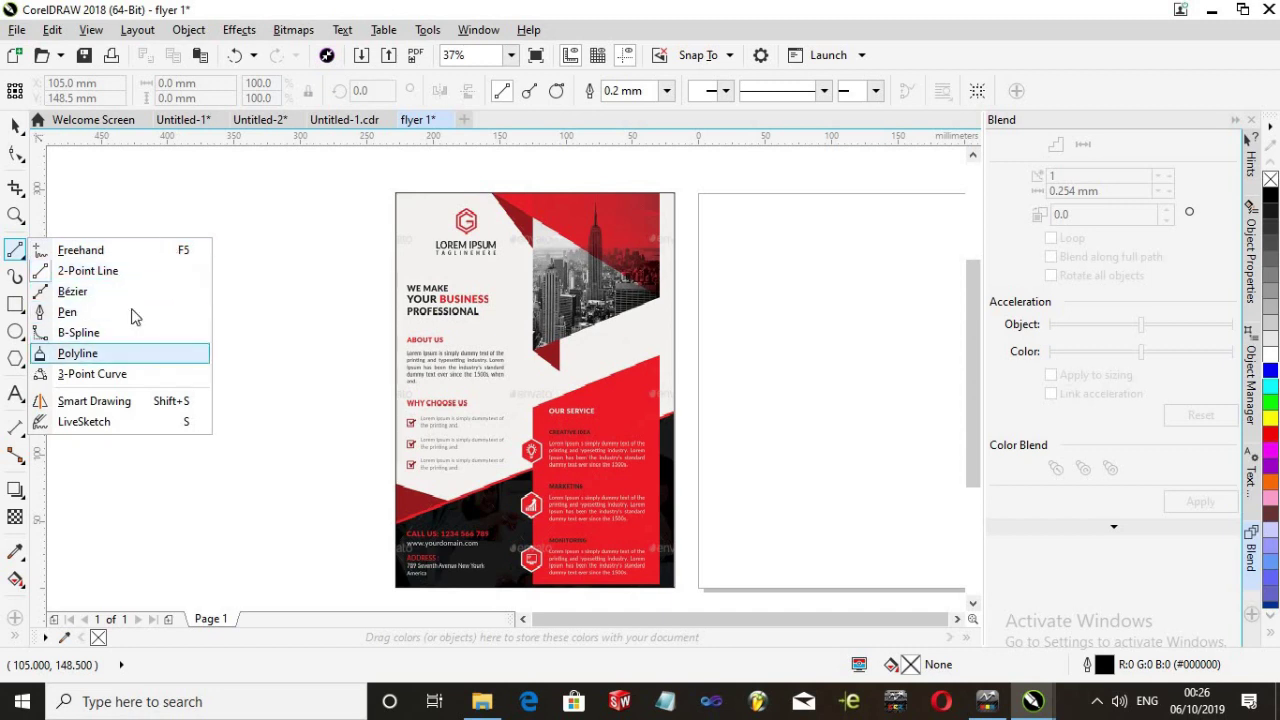
left_click(90, 275)
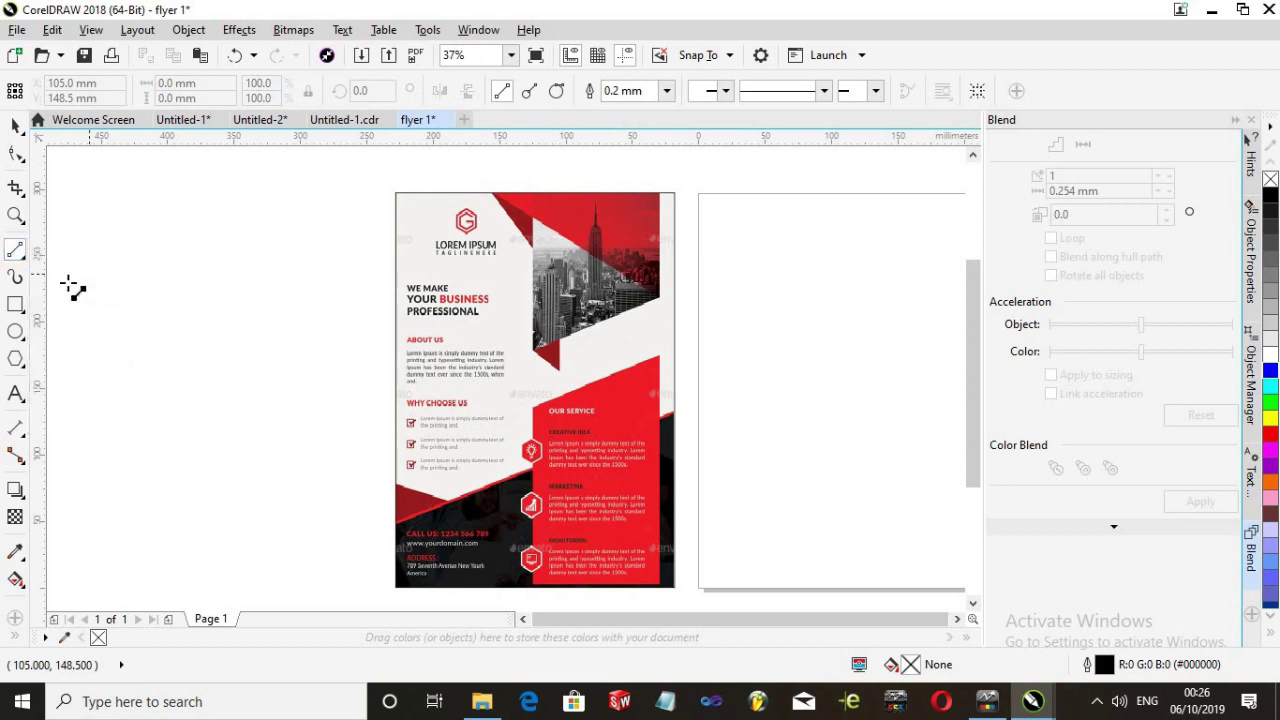
scroll(535, 424, "up", 1)
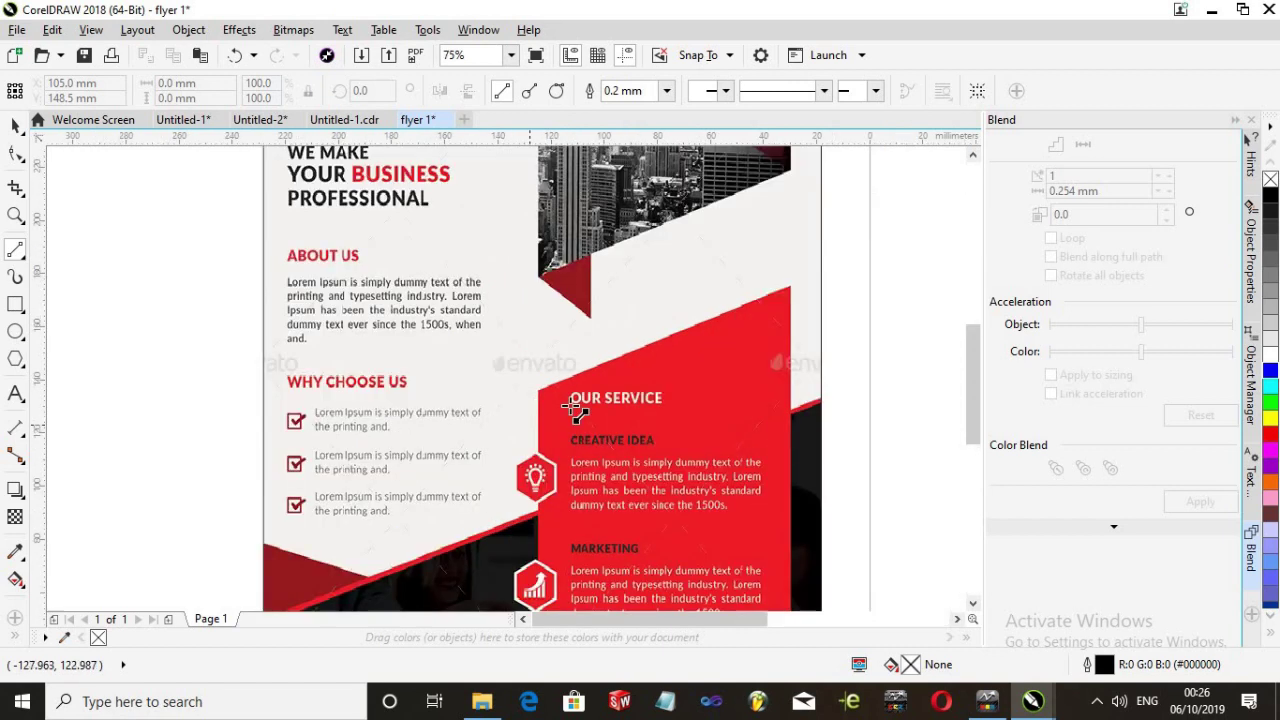
scroll(577, 414, "down", 1)
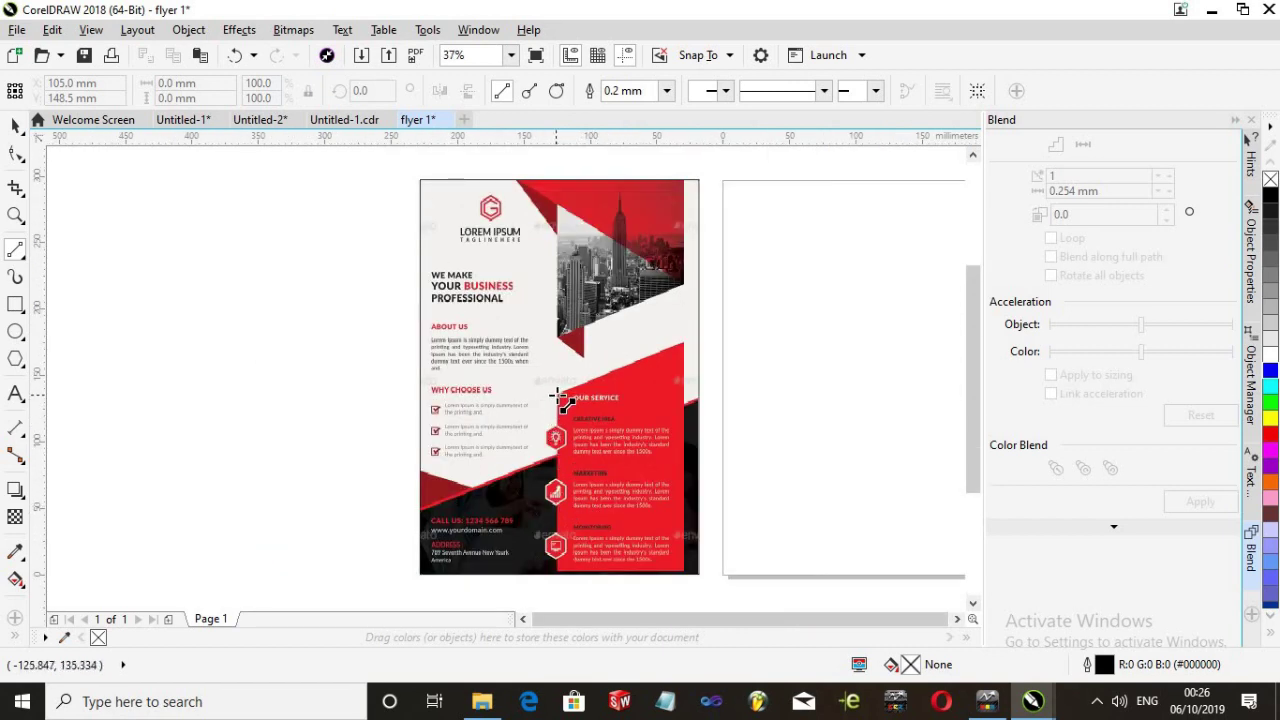
mouse_move(556, 397)
left_mouse_down()
mouse_move(558, 575)
mouse_move(691, 580)
mouse_move(686, 340)
mouse_move(586, 371)
mouse_move(559, 394)
left_mouse_up()
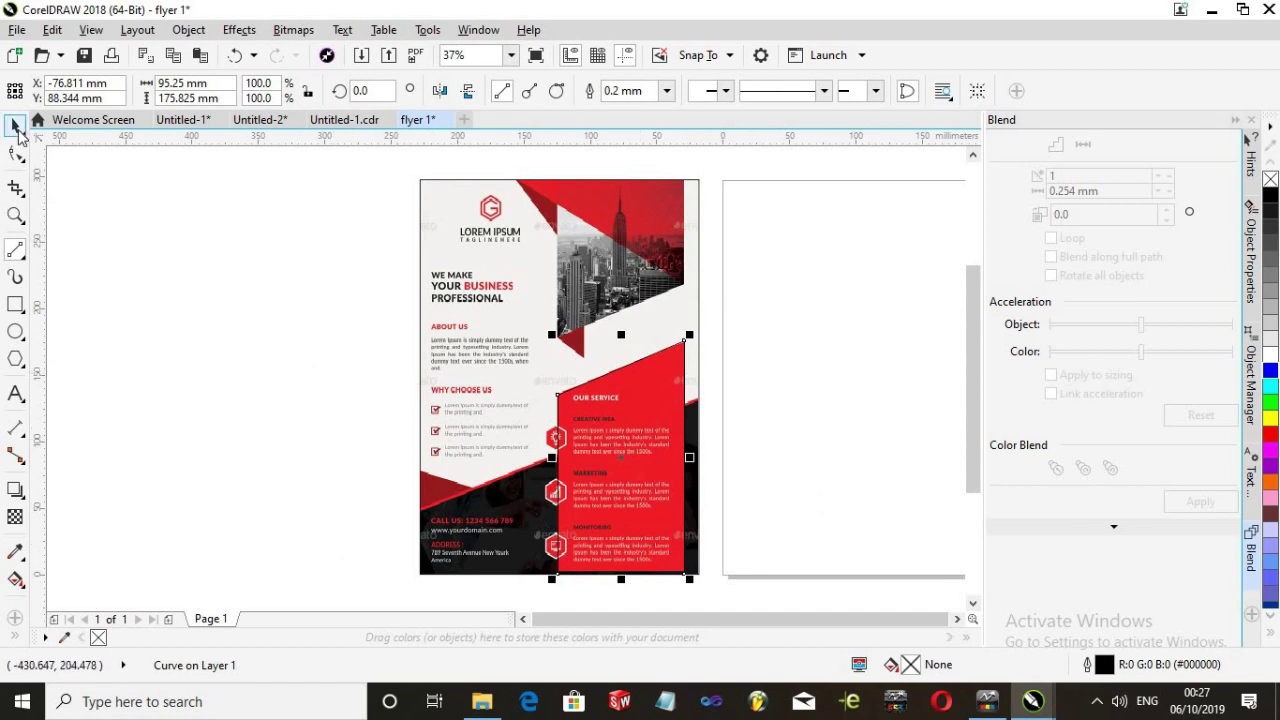
left_click(16, 130)
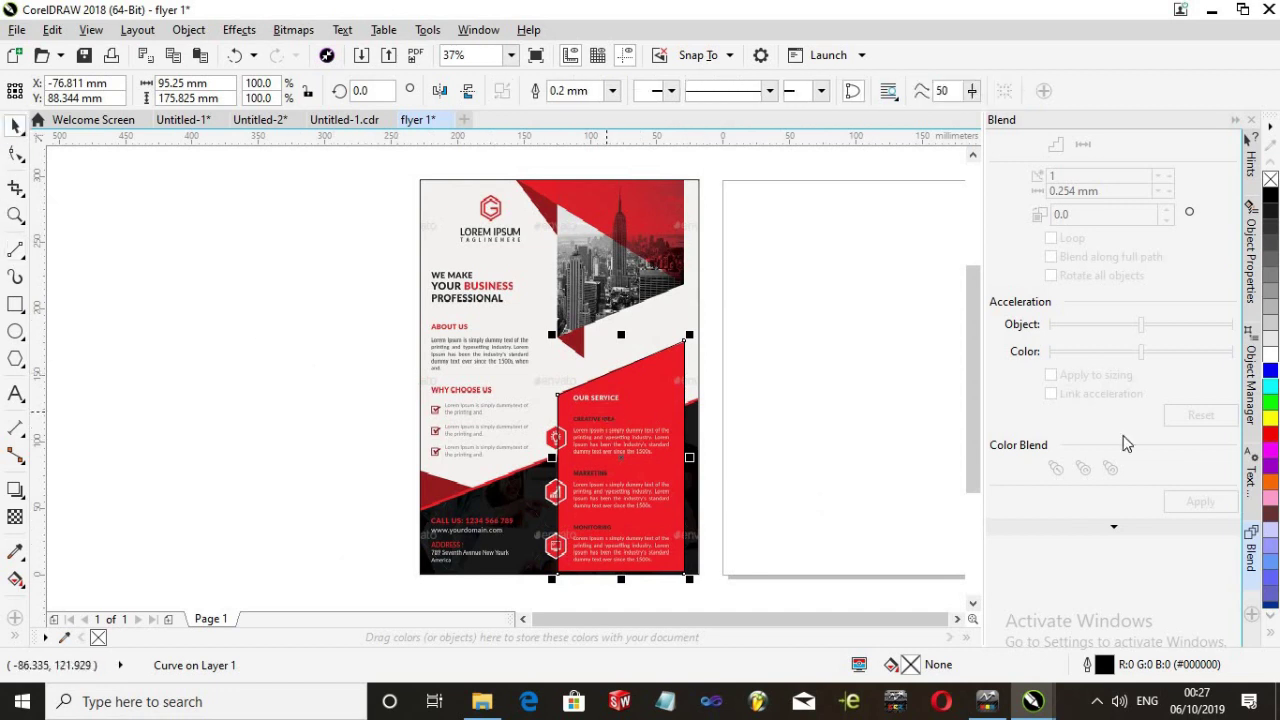
left_click(1271, 408)
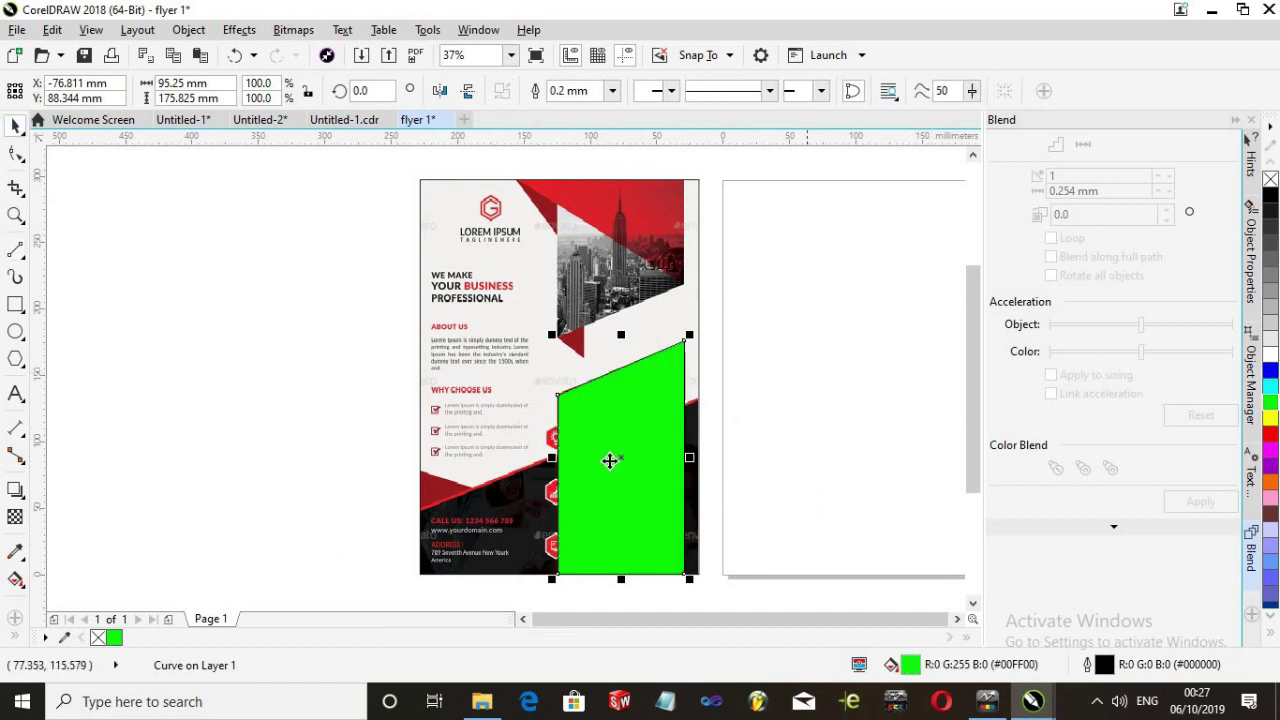
scroll(603, 500, "up", 2)
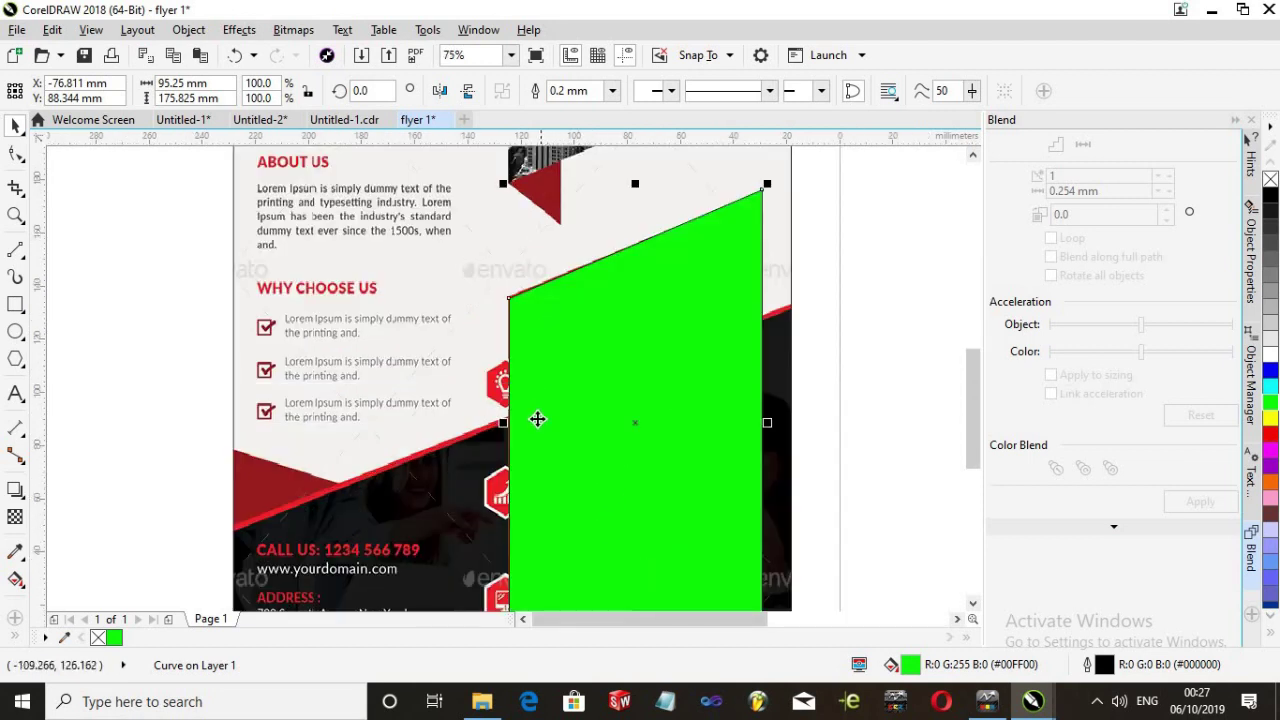
scroll(537, 420, "down", 2)
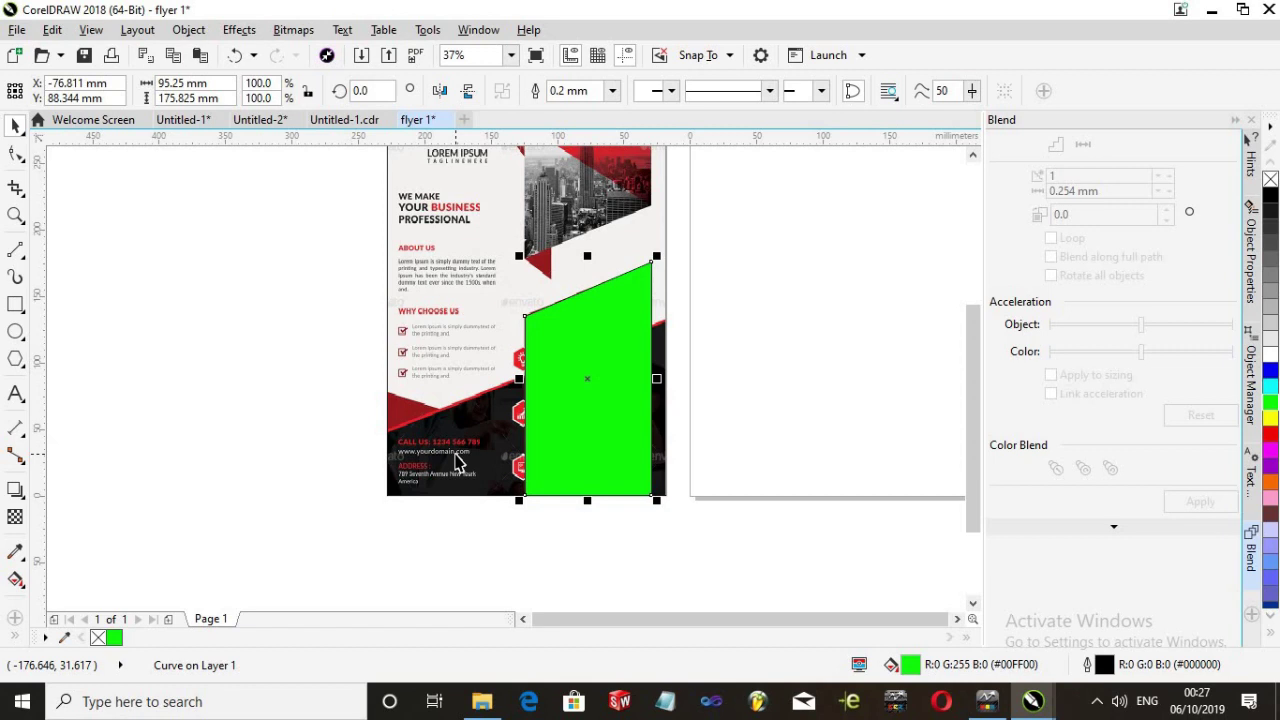
scroll(354, 356, "up", 2)
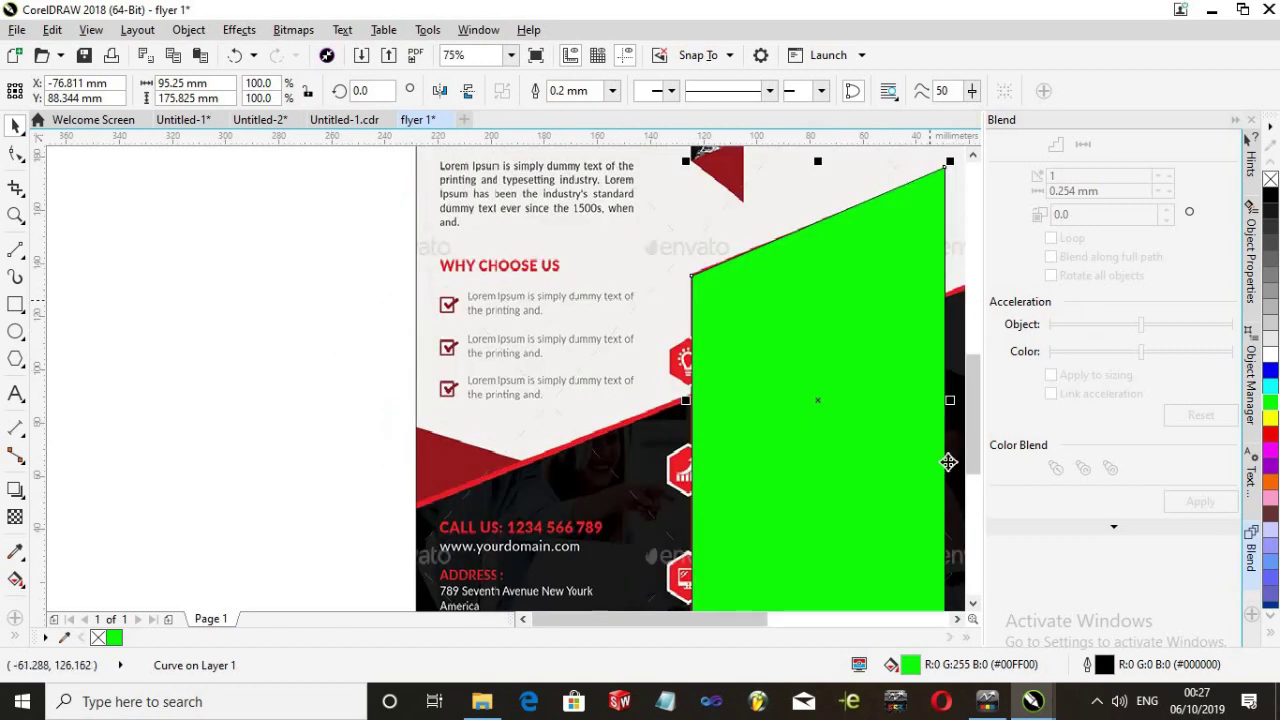
scroll(799, 537, "down", 2)
scroll(674, 571, "up", 2)
scroll(660, 574, "down", 2)
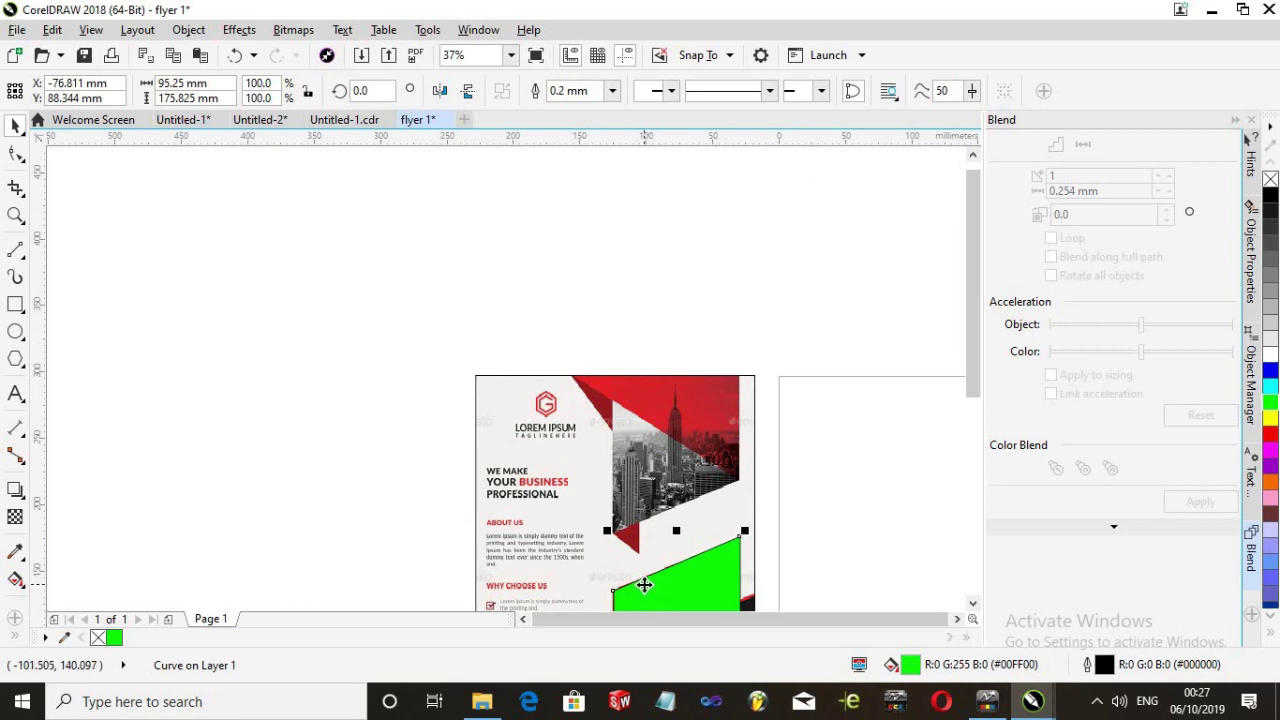
scroll(648, 585, "down", 6)
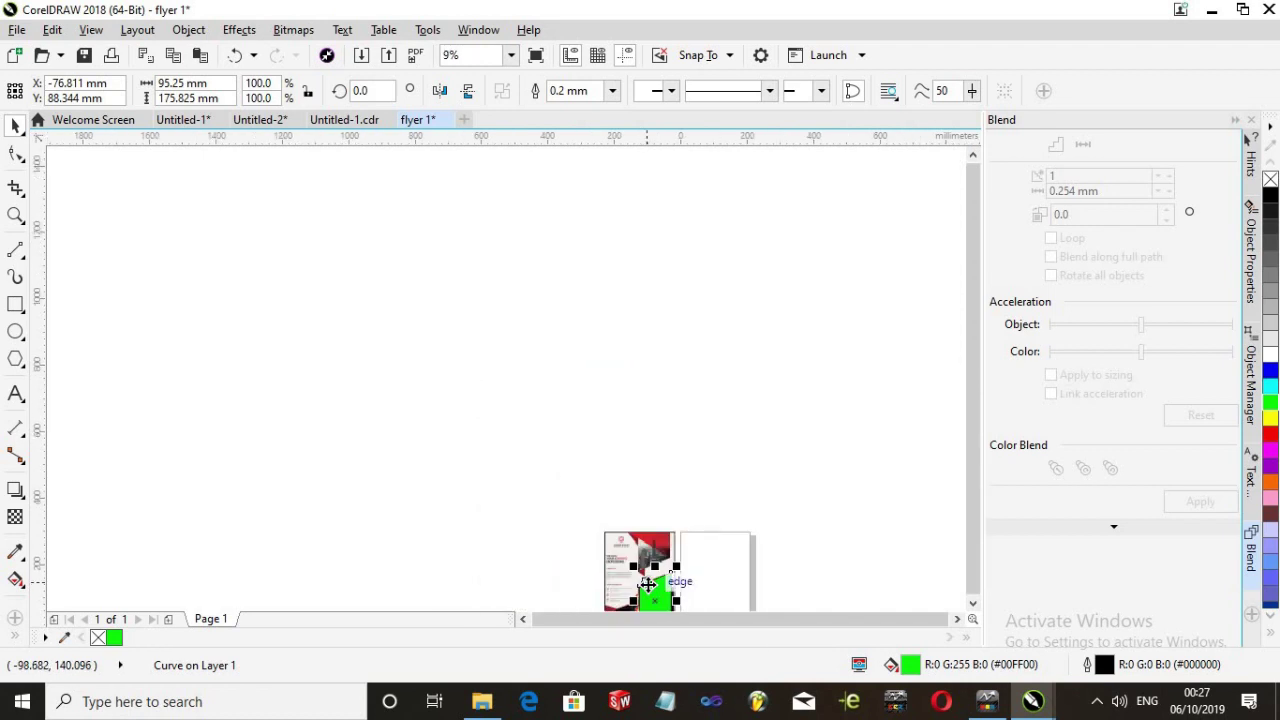
scroll(648, 588, "up", 2)
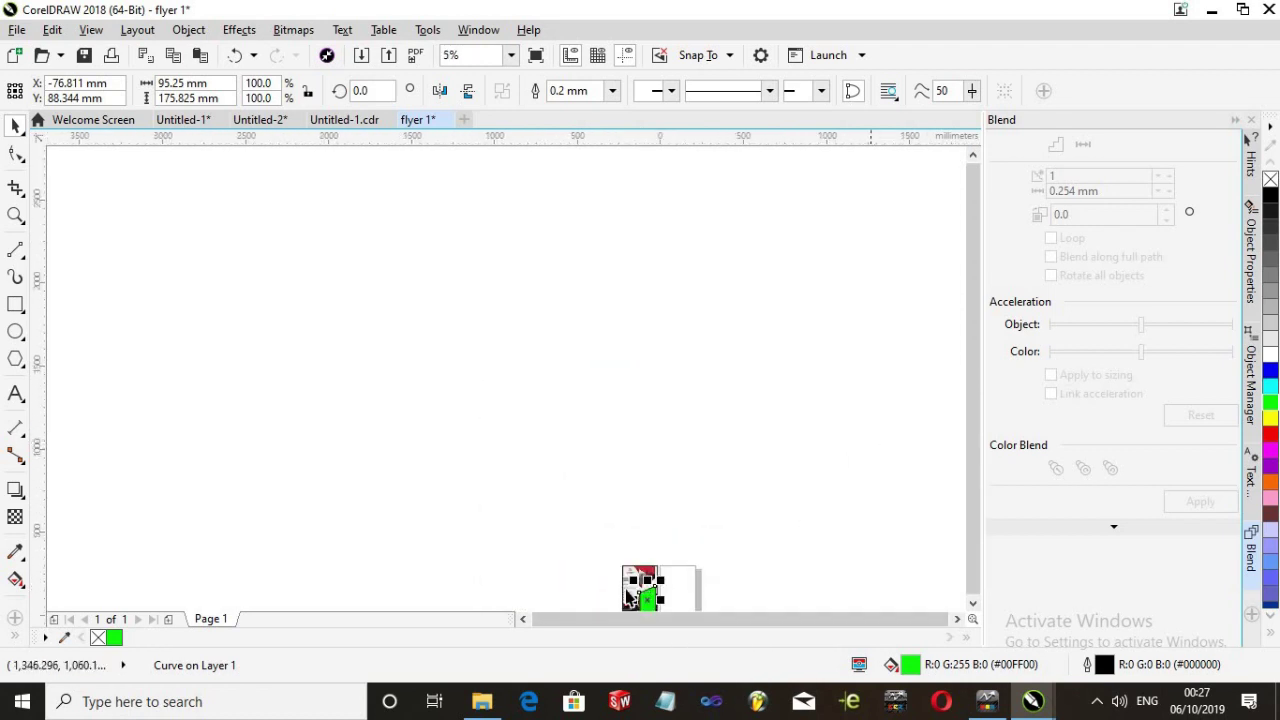
scroll(636, 583, "up", 8)
scroll(930, 540, "down", 5)
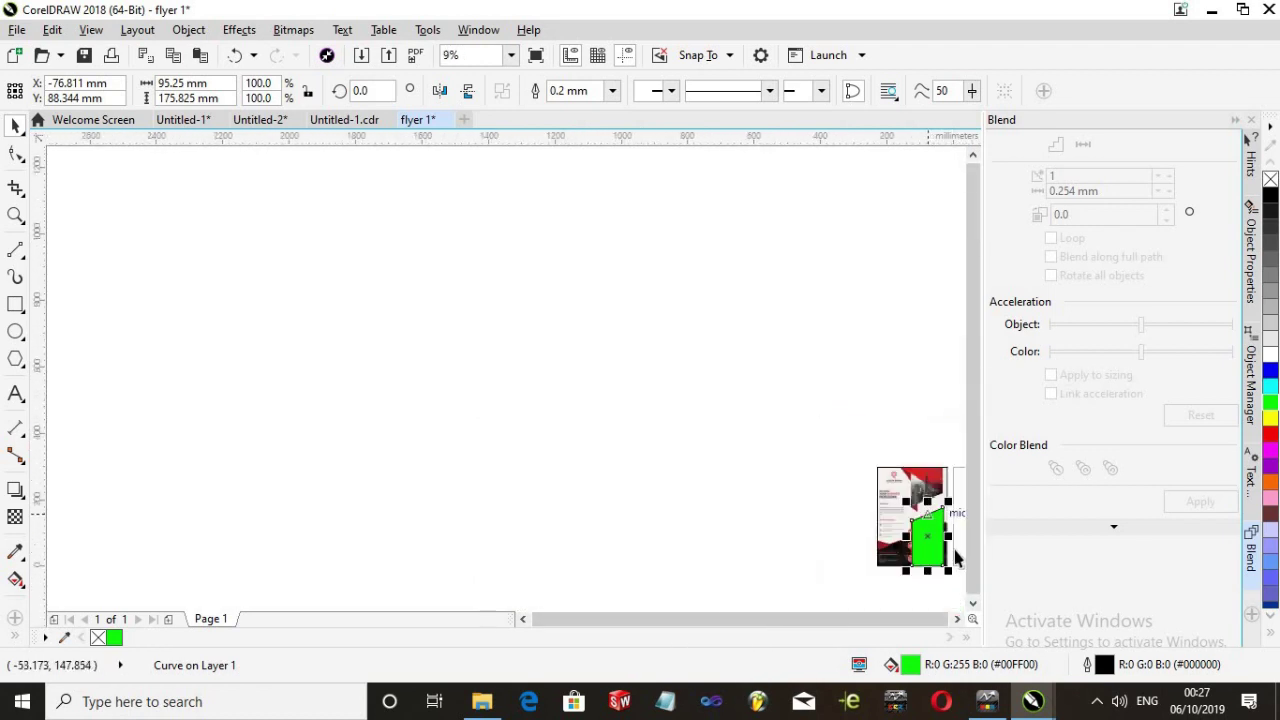
scroll(940, 562, "up", 3)
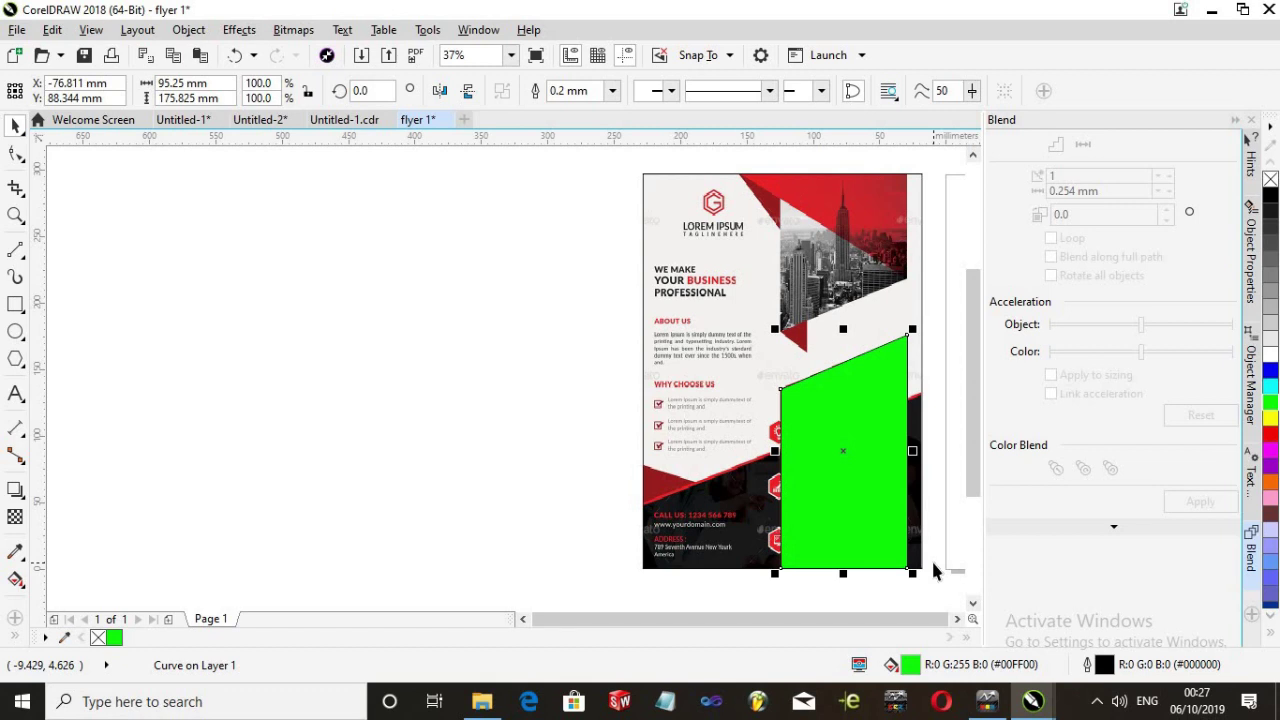
left_click(869, 521)
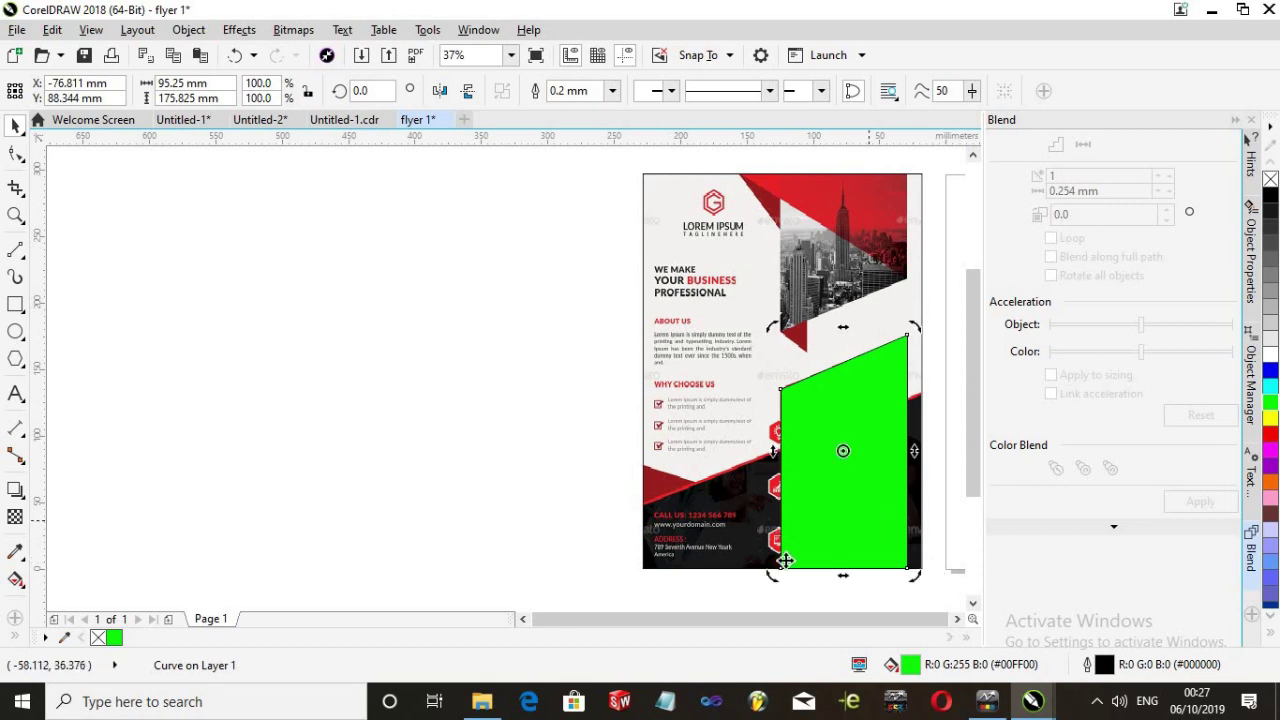
left_click(440, 500)
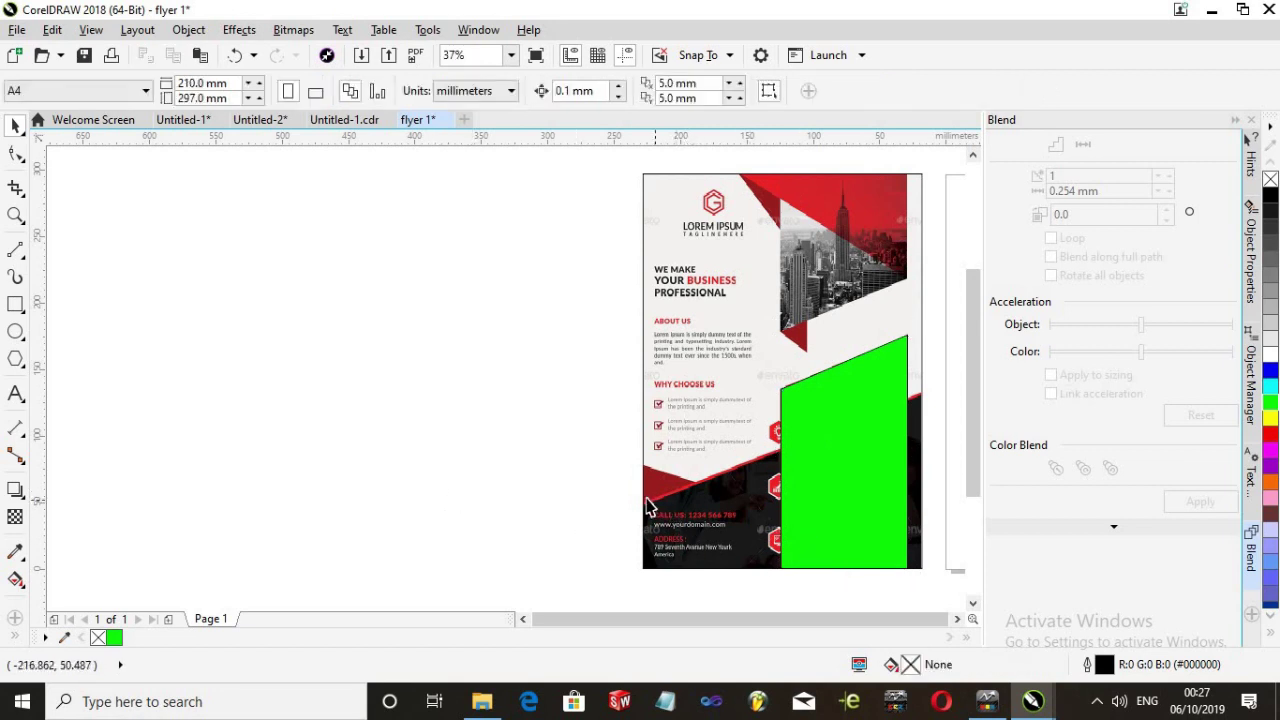
Trace the dark slanted footer area as a closed shape about 210 × 130 mm and fill it blue
left_click(16, 252)
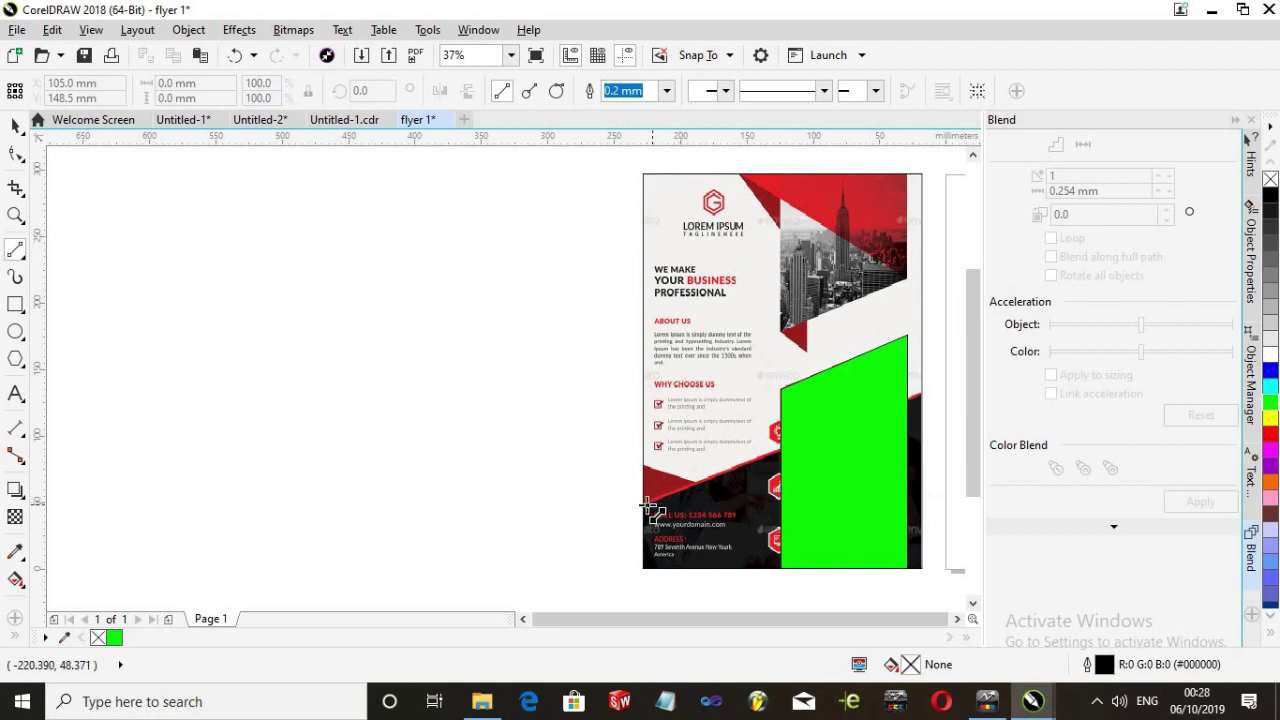
left_click(700, 478)
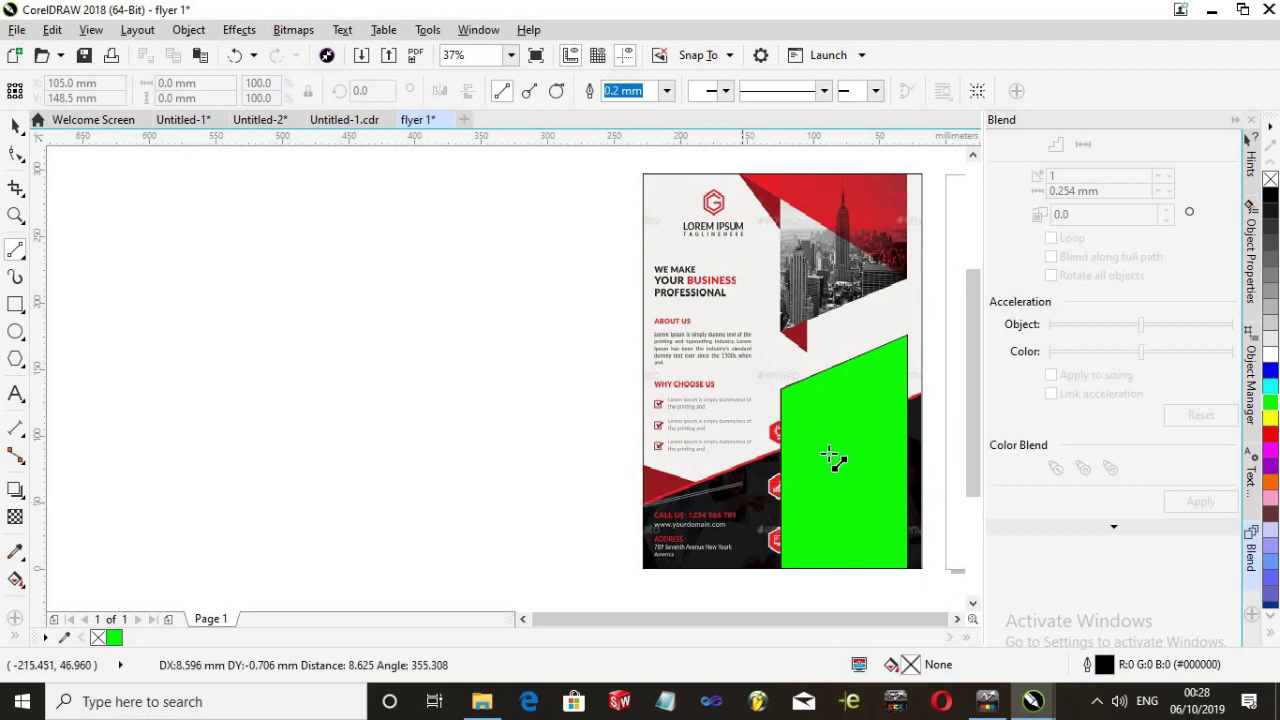
left_click(918, 397)
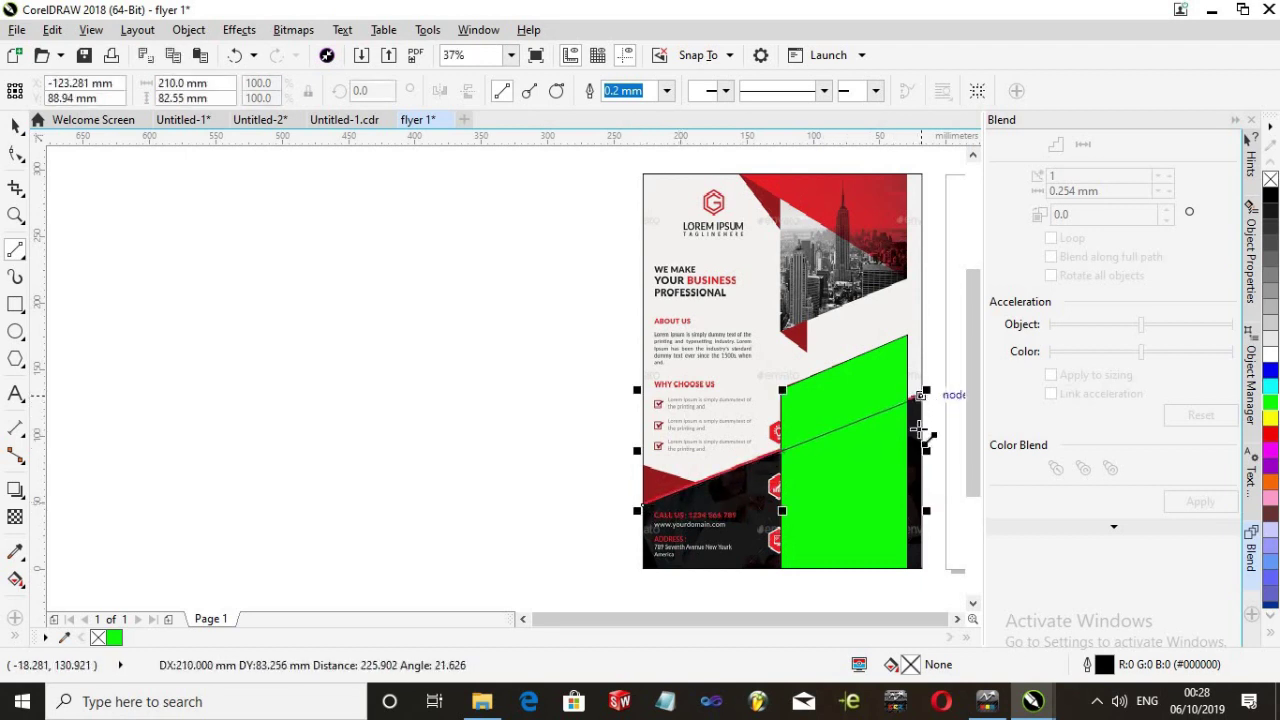
left_click(920, 567)
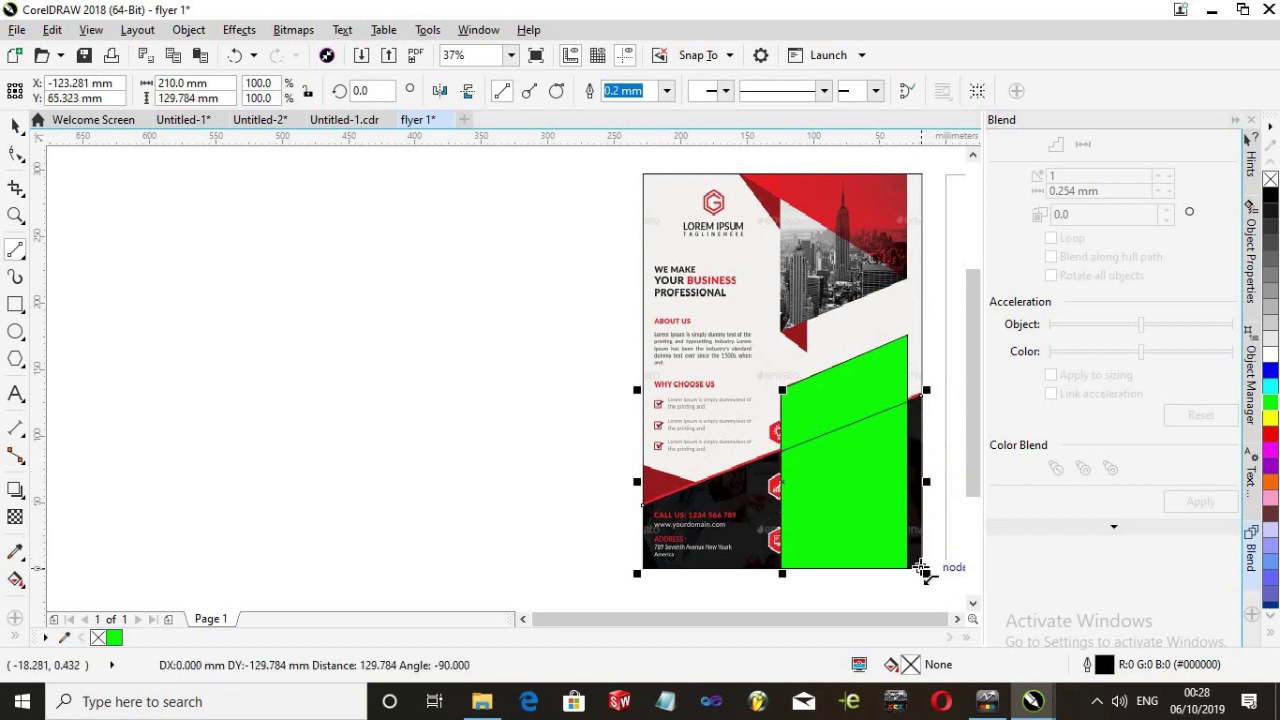
left_click(643, 566)
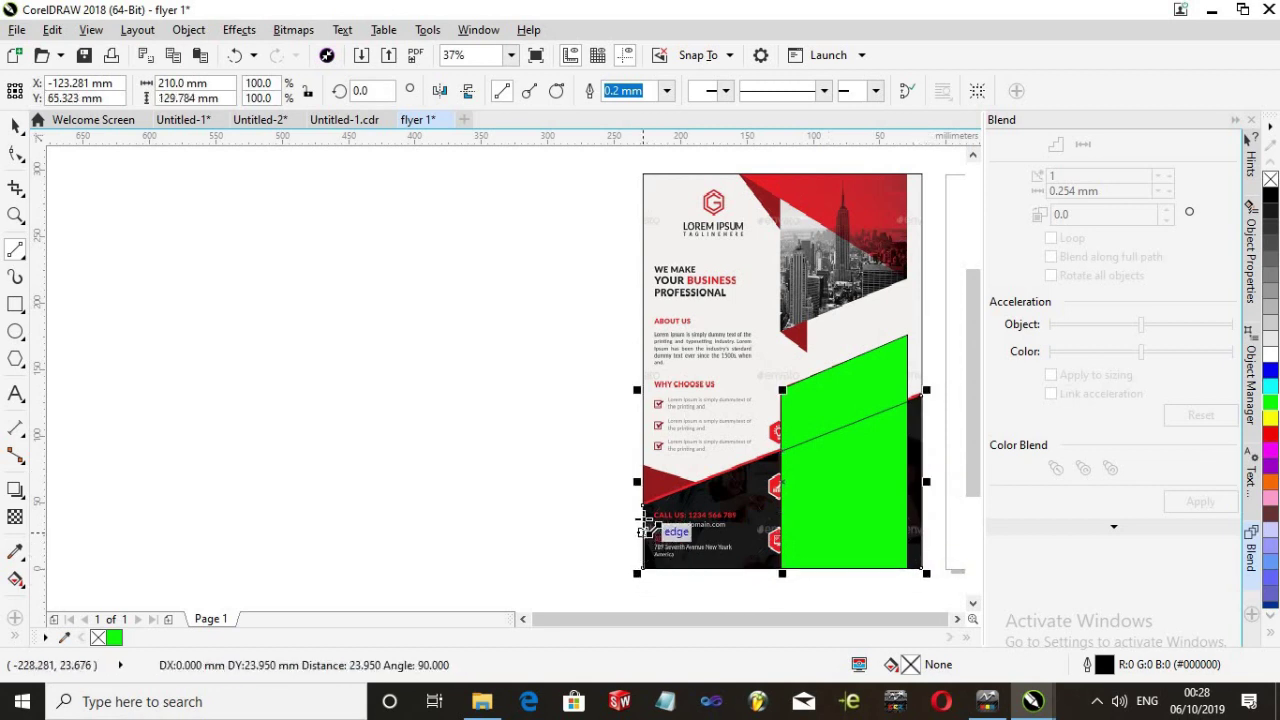
left_click(644, 505)
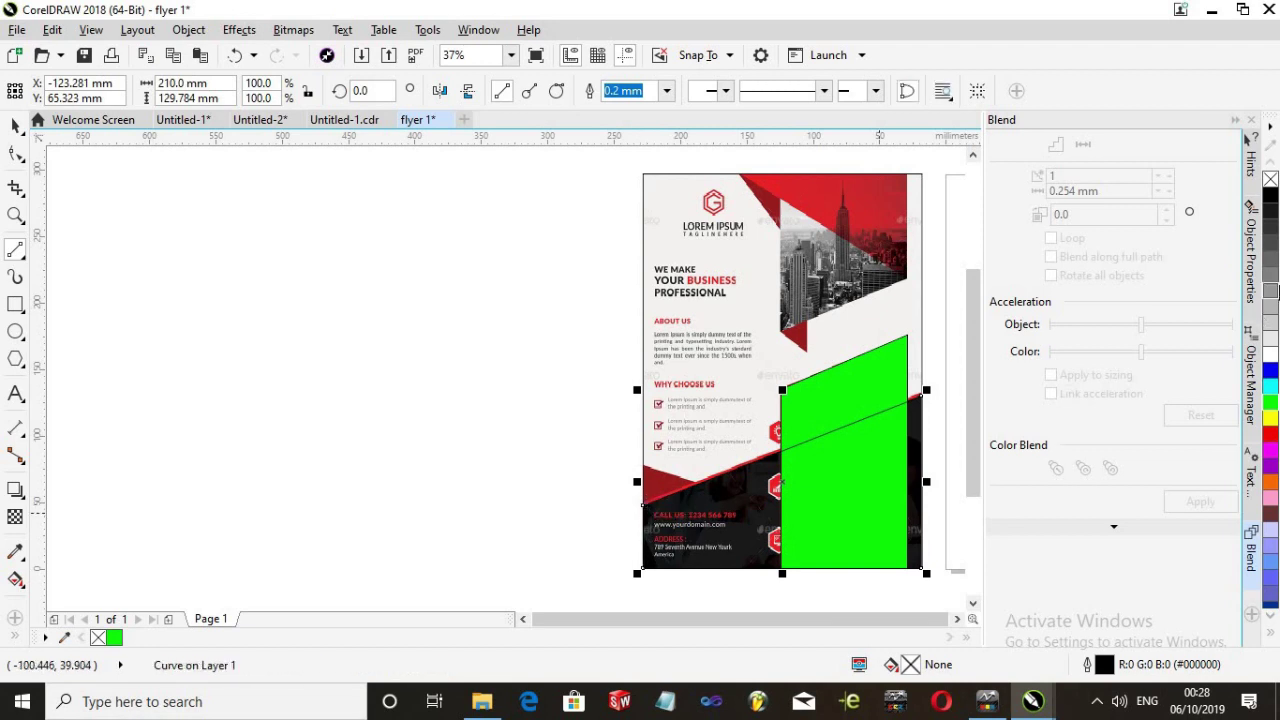
left_click(1268, 368)
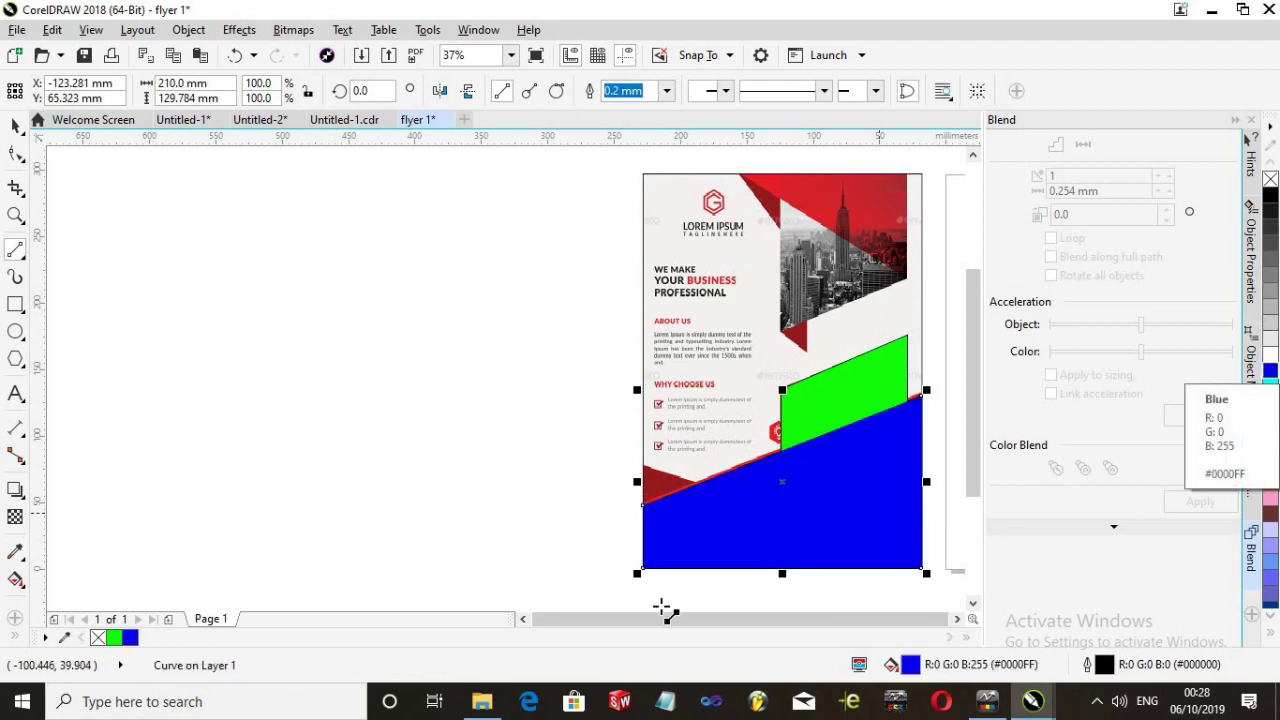
Draw a diagonal line about 210 mm wide and 86 mm high along the red stripe above the blue footer shape
scroll(678, 557, "up", 1)
scroll(746, 537, "down", 1)
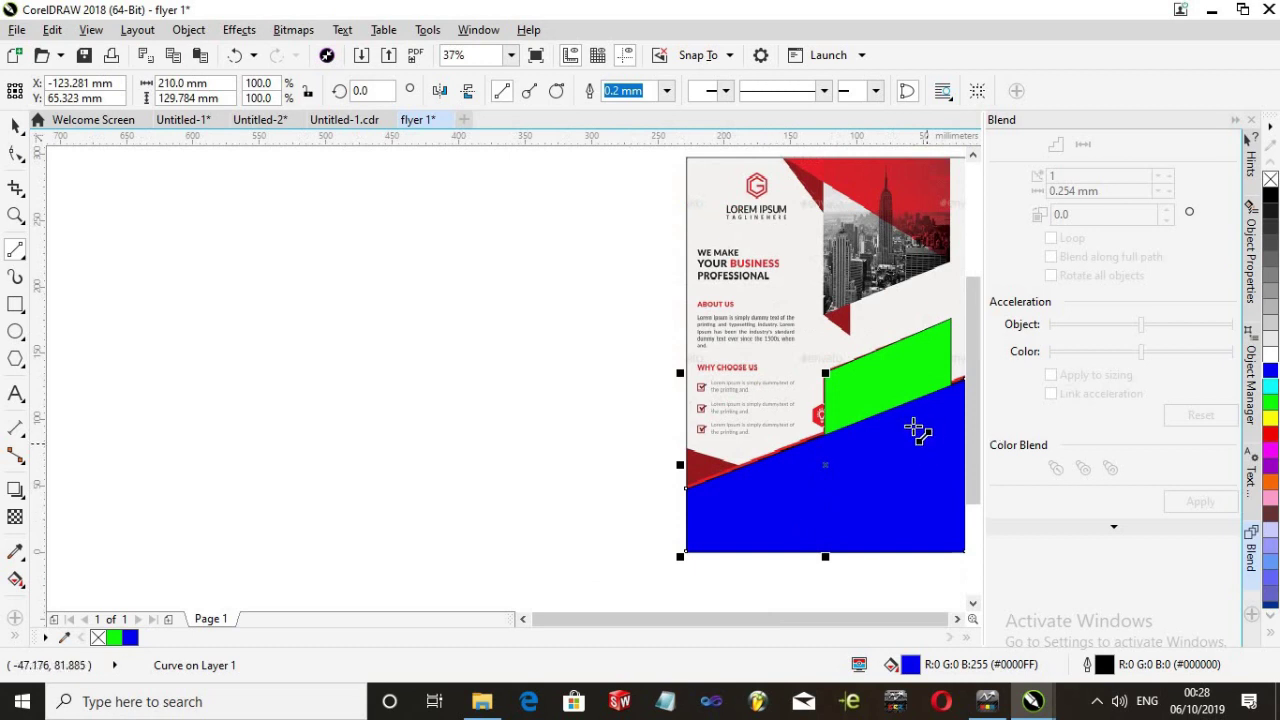
scroll(935, 430, "down", 1)
scroll(943, 432, "up", 1)
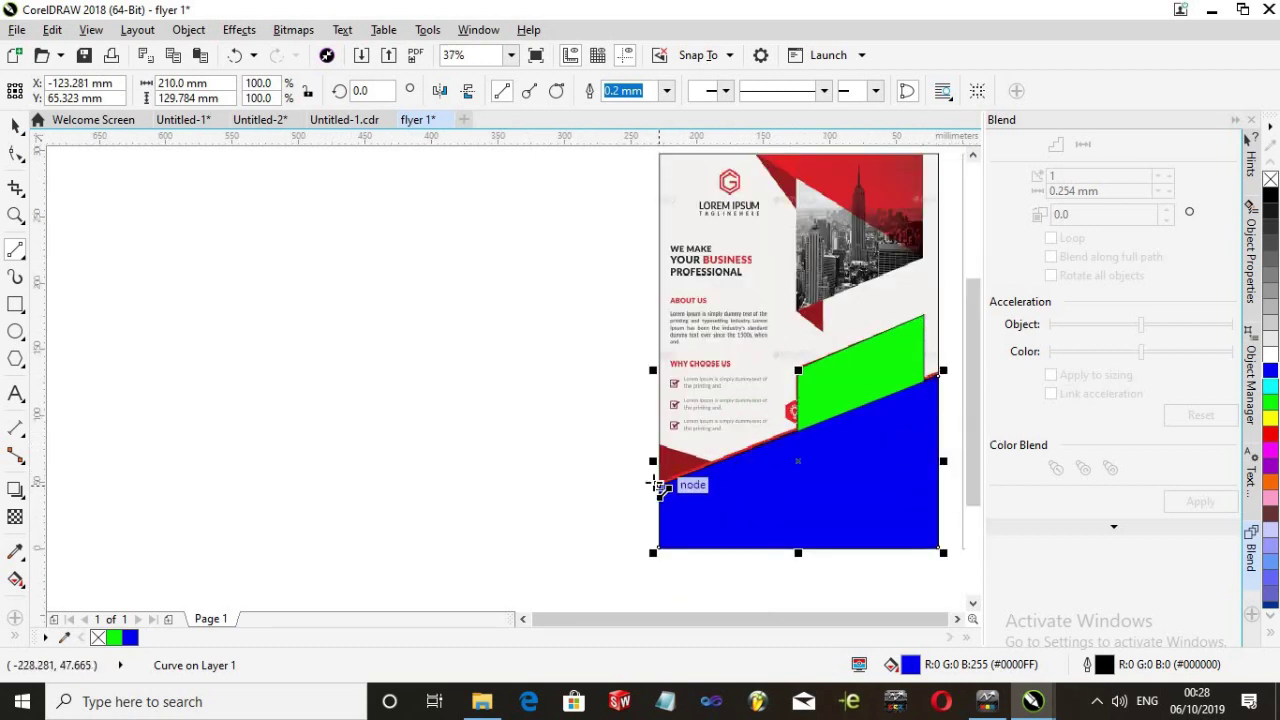
mouse_move(660, 486)
left_mouse_down()
mouse_move(797, 447)
mouse_move(951, 380)
mouse_move(941, 374)
left_mouse_up()
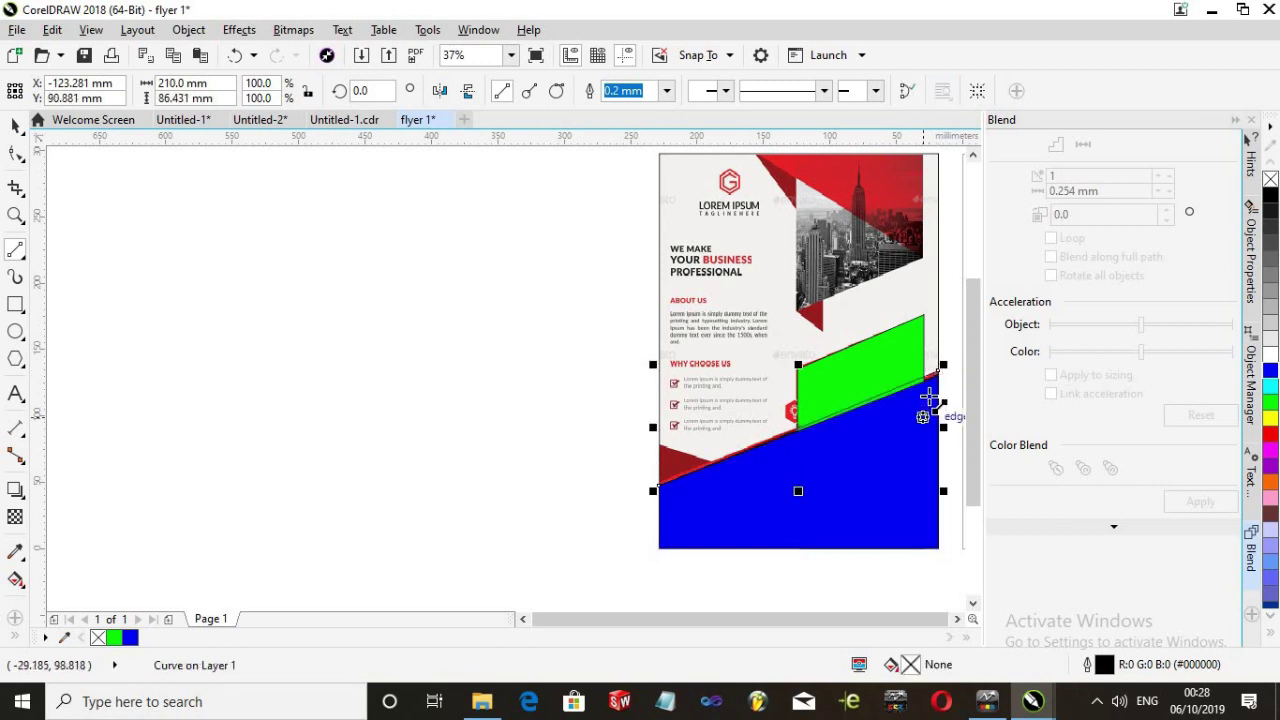
Adjust the diagonal line's end nodes with the Shape tool so it follows the sample's red stripe
scroll(700, 489, "up", 2)
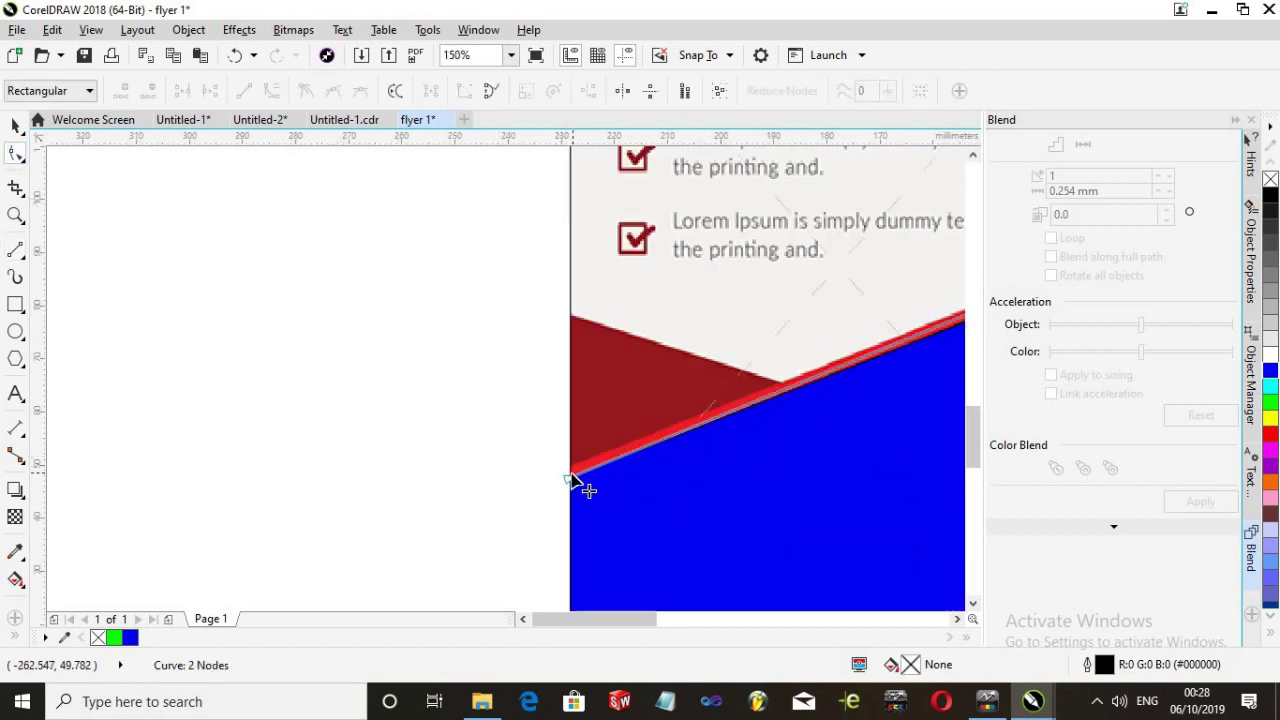
left_click_drag(572, 482, 580, 469)
scroll(677, 466, "down", 2)
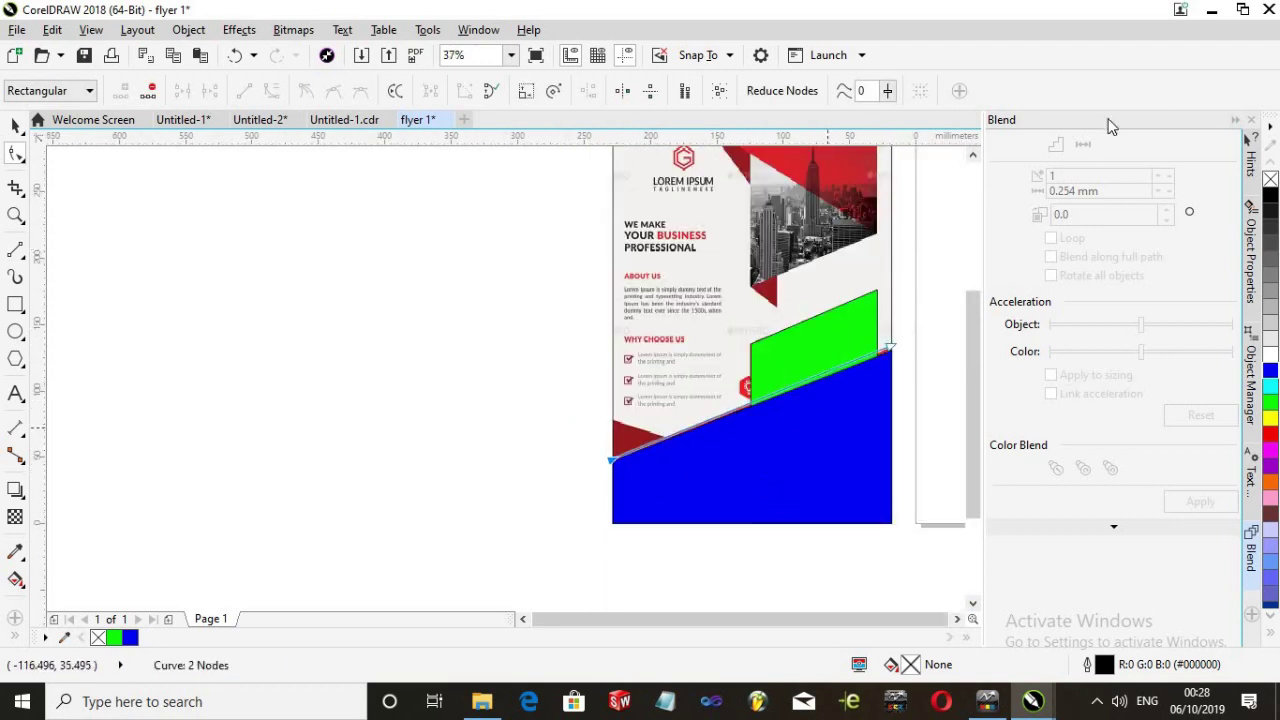
left_click(371, 471)
scroll(880, 329, "up", 2)
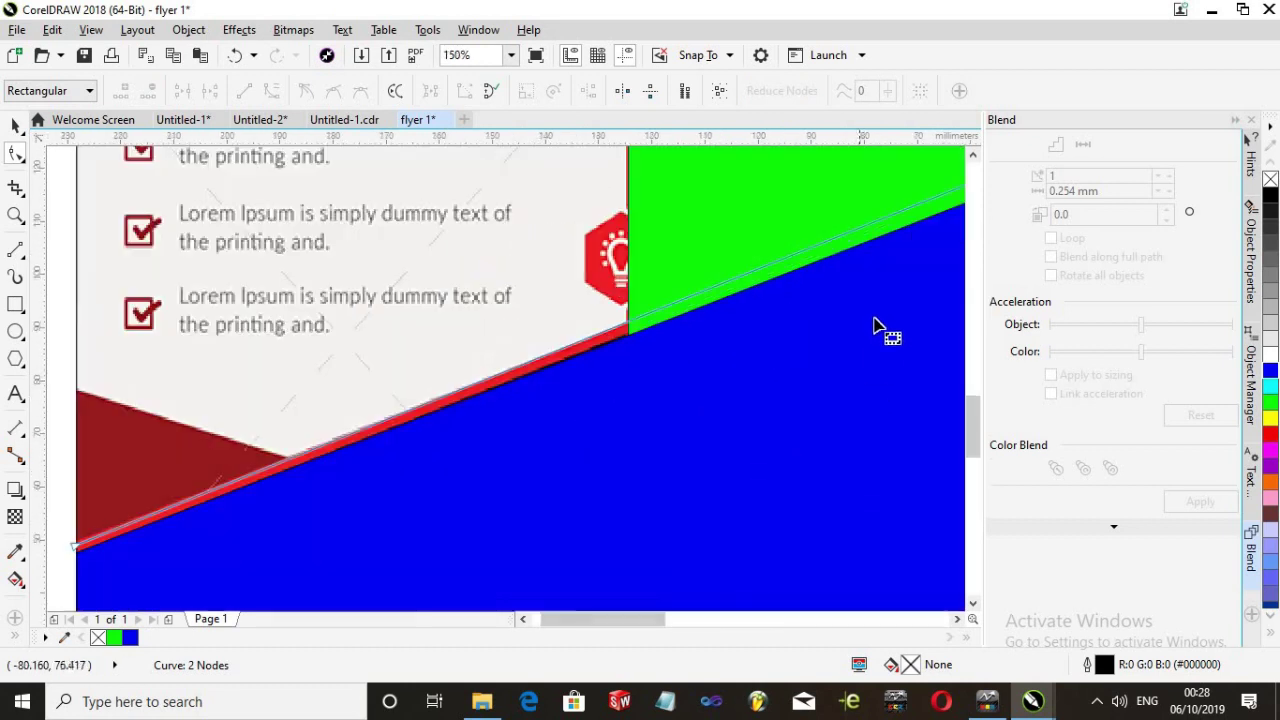
scroll(891, 323, "down", 2)
left_click(952, 263)
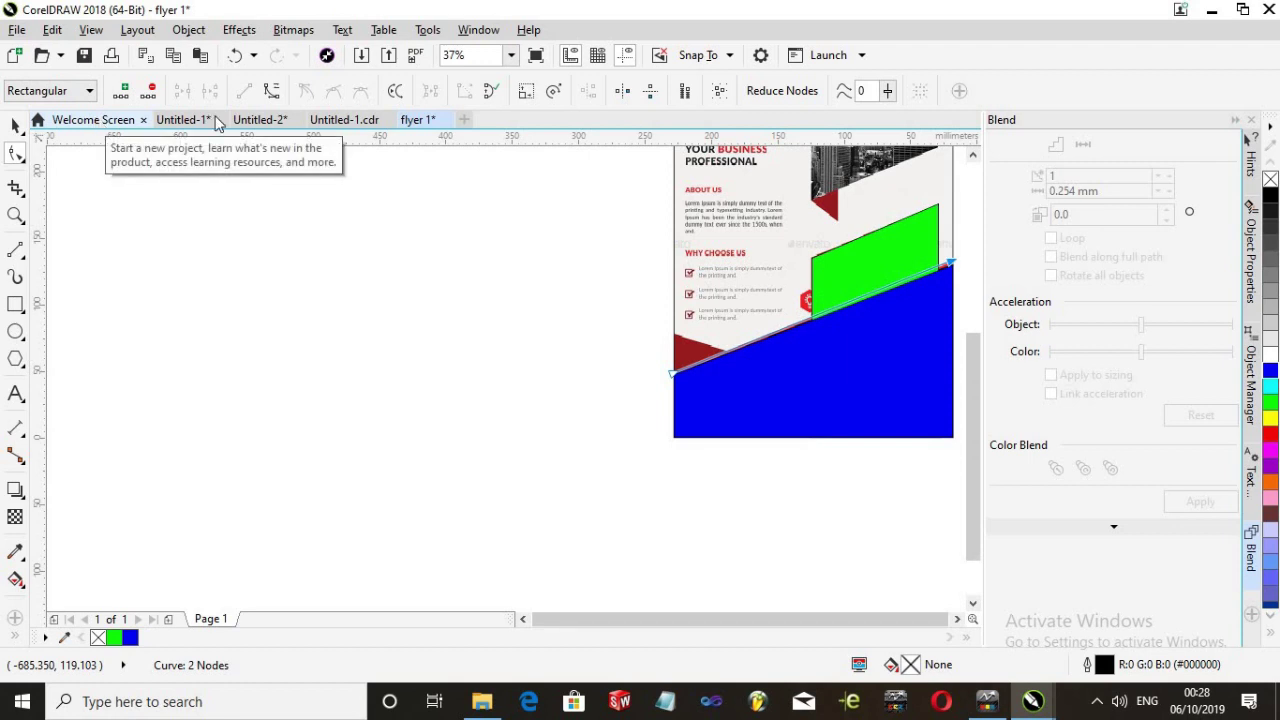
Set the diagonal line's outline width to 3 mm in its object properties
left_click(1248, 282)
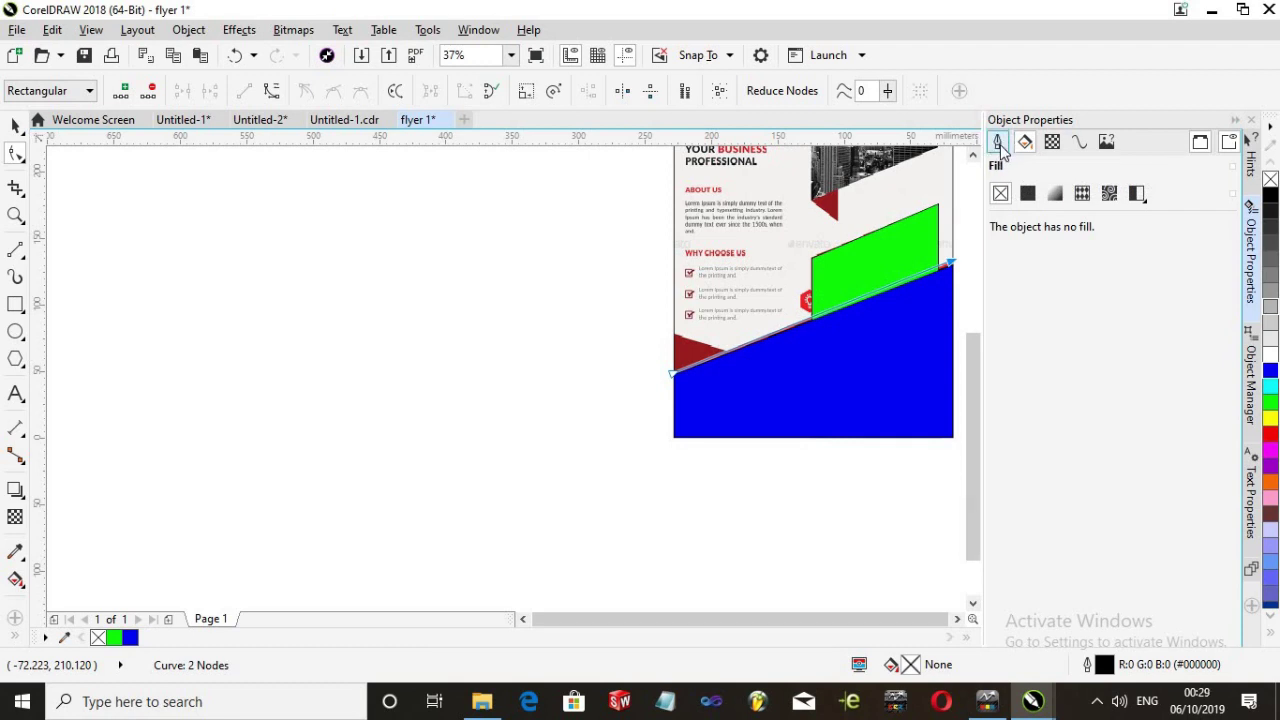
left_click(999, 144)
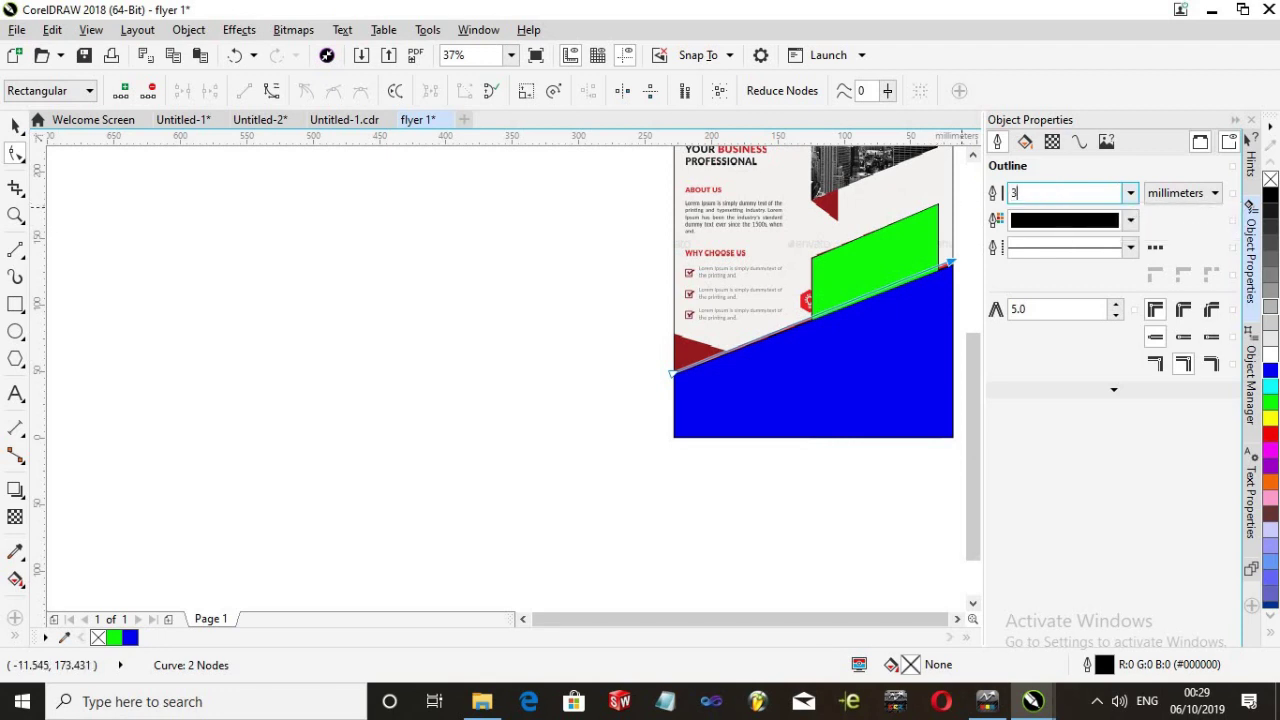
key("Return")
scroll(957, 343, "up", 1)
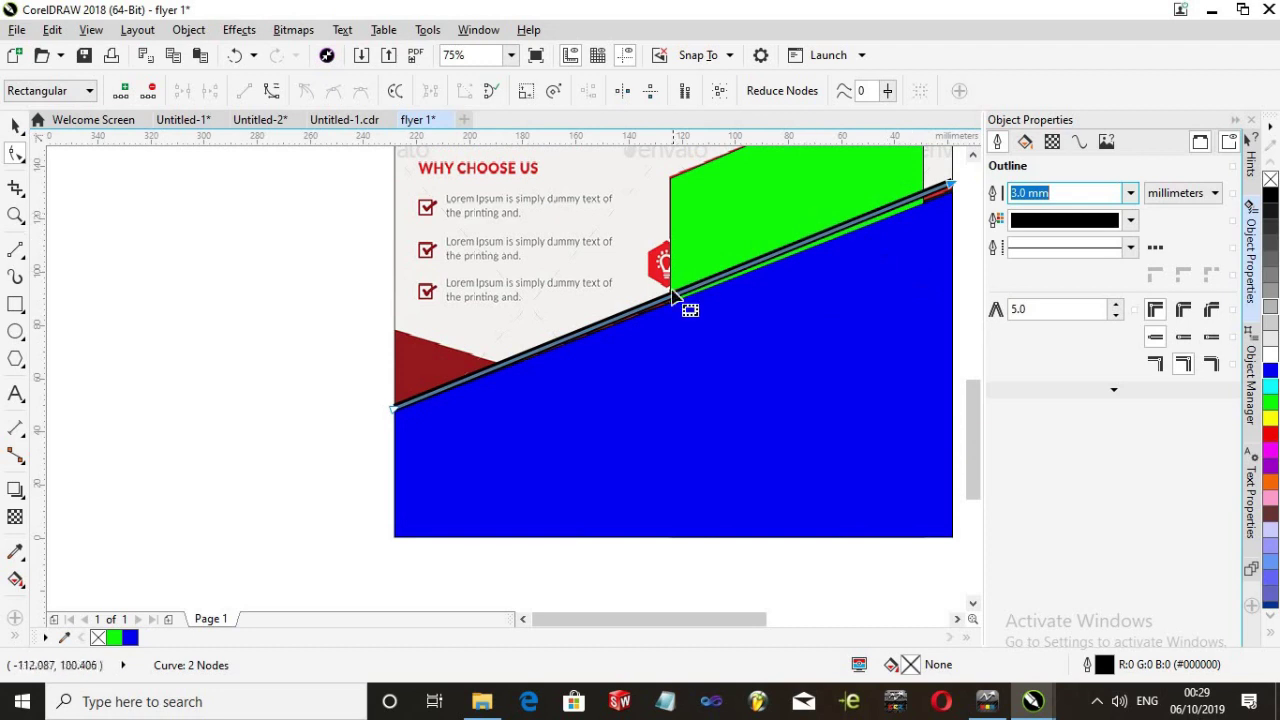
Examine the diagonal stripe and the blue footer shape against the sample flyer
scroll(674, 296, "up", 1)
scroll(662, 322, "down", 2)
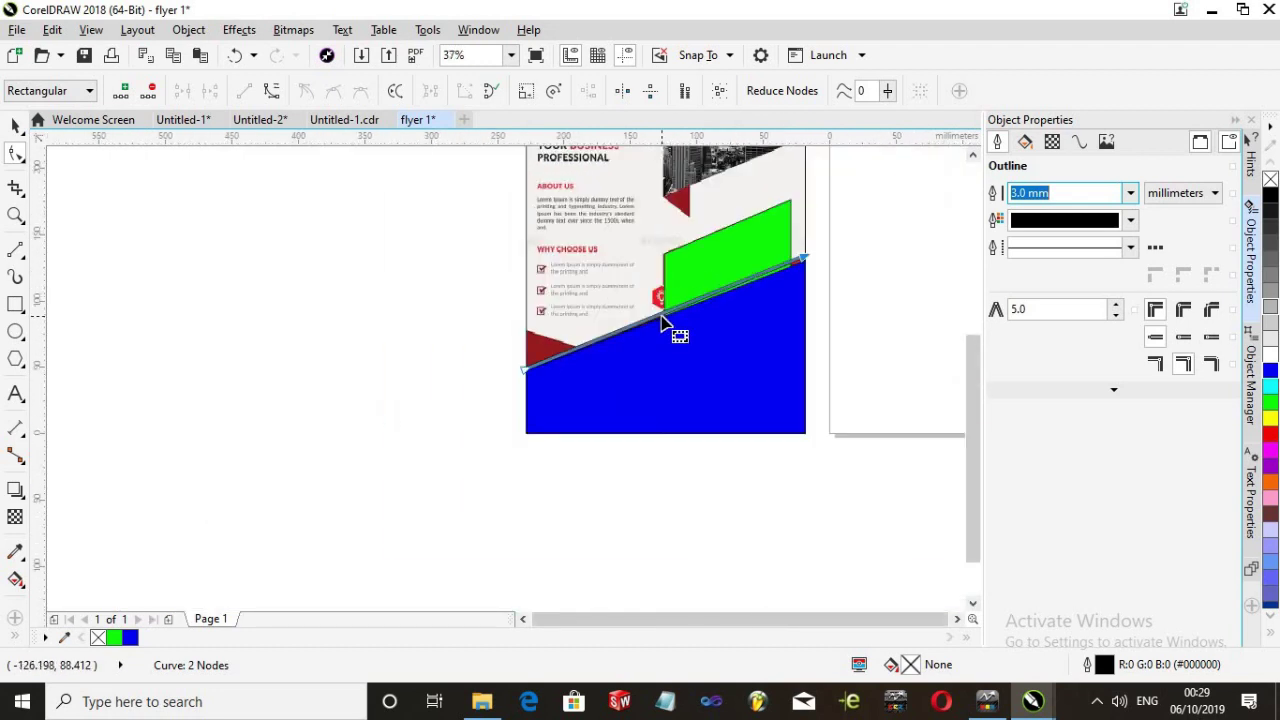
scroll(736, 305, "up", 1)
scroll(736, 312, "down", 1)
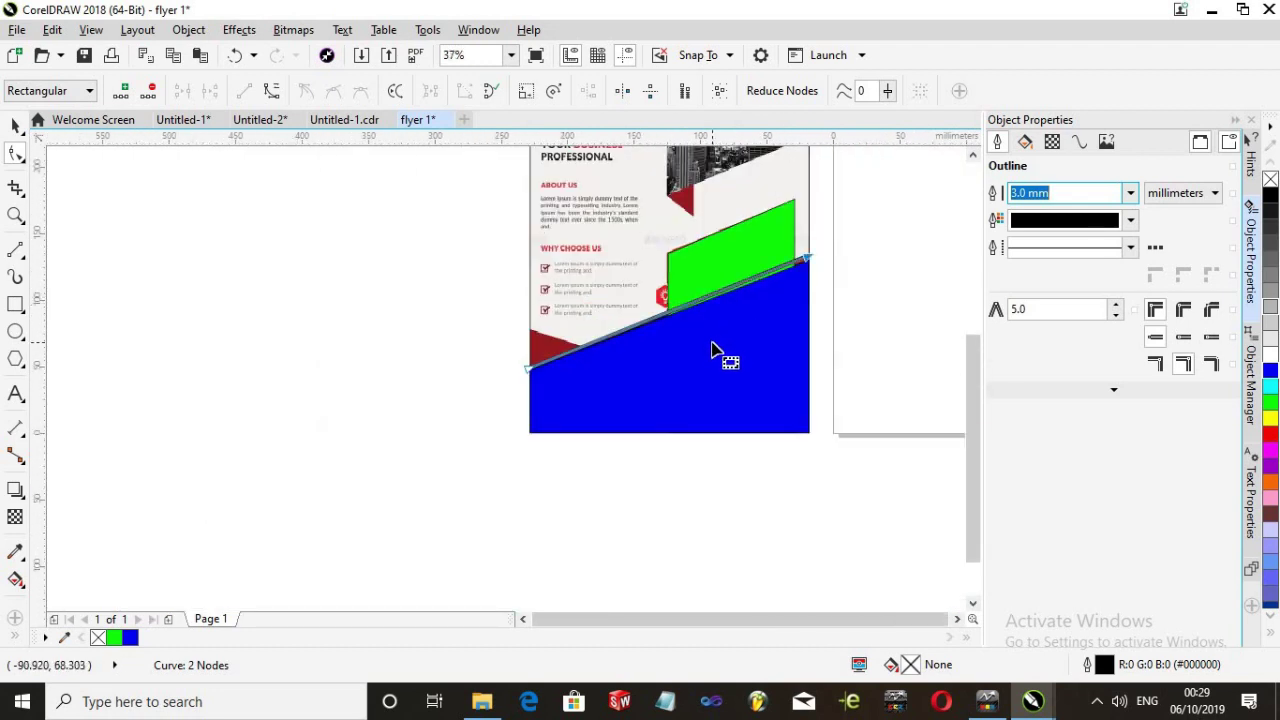
left_click(729, 359)
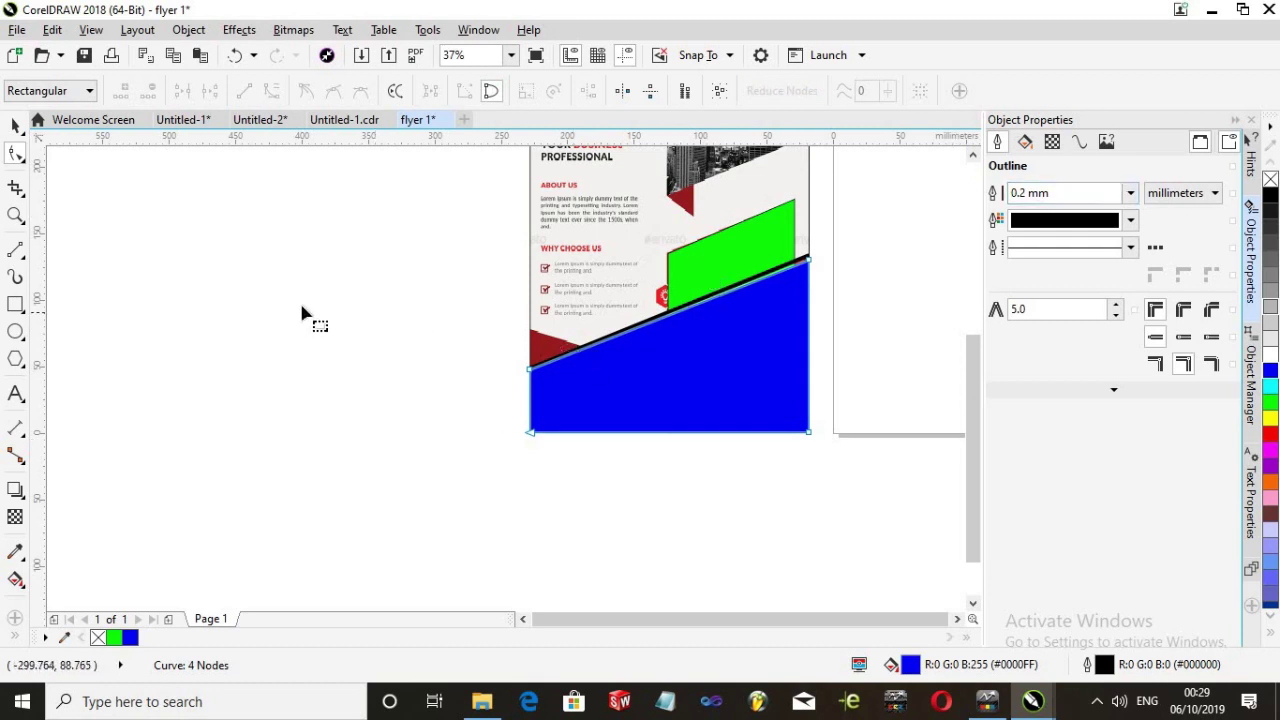
scroll(753, 343, "down", 2)
scroll(755, 345, "up", 2)
scroll(757, 240, "down", 2)
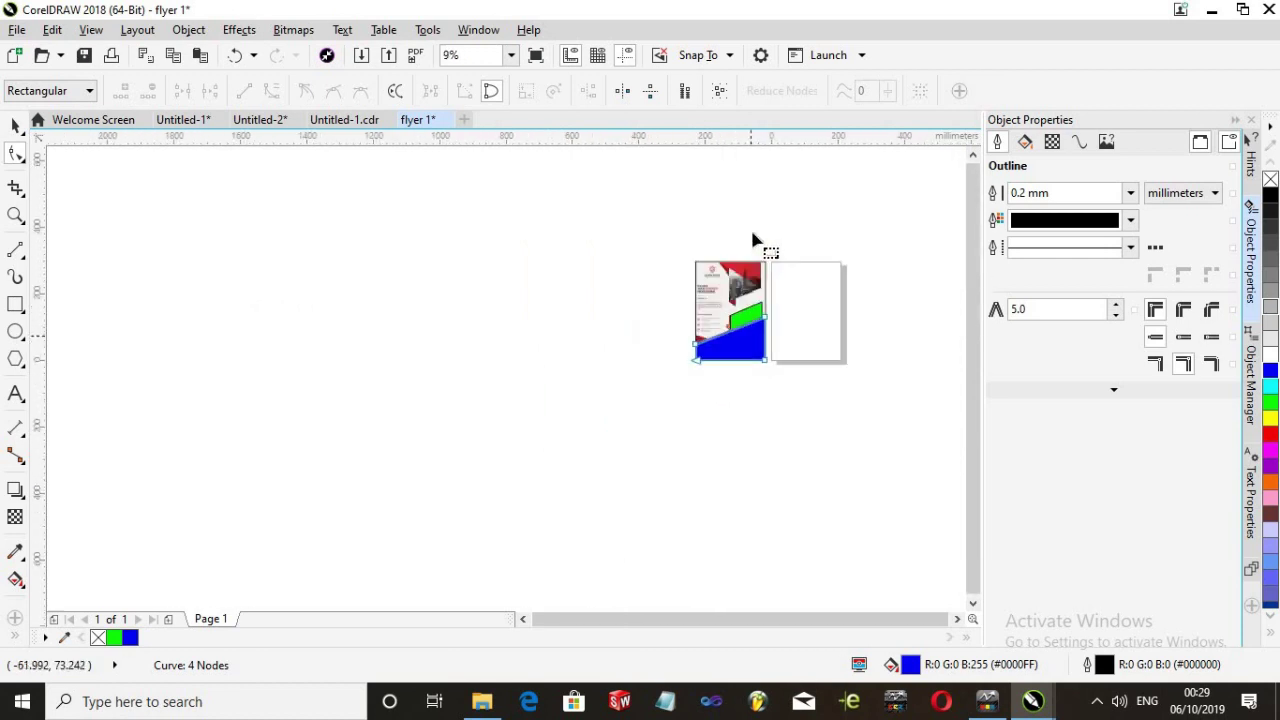
scroll(786, 506, "up", 1)
scroll(700, 430, "up", 1)
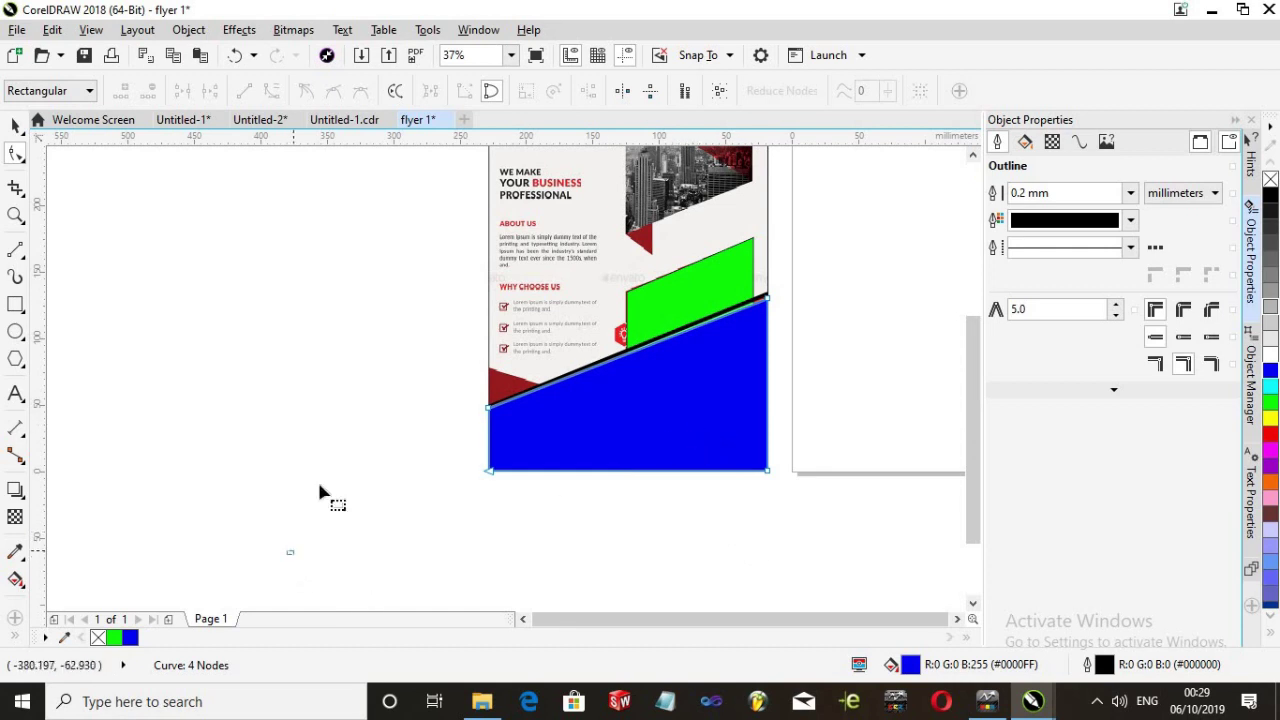
Try the green panel without an outline and with outline widths of 0.1 mm and 0.2 mm
left_click(714, 286)
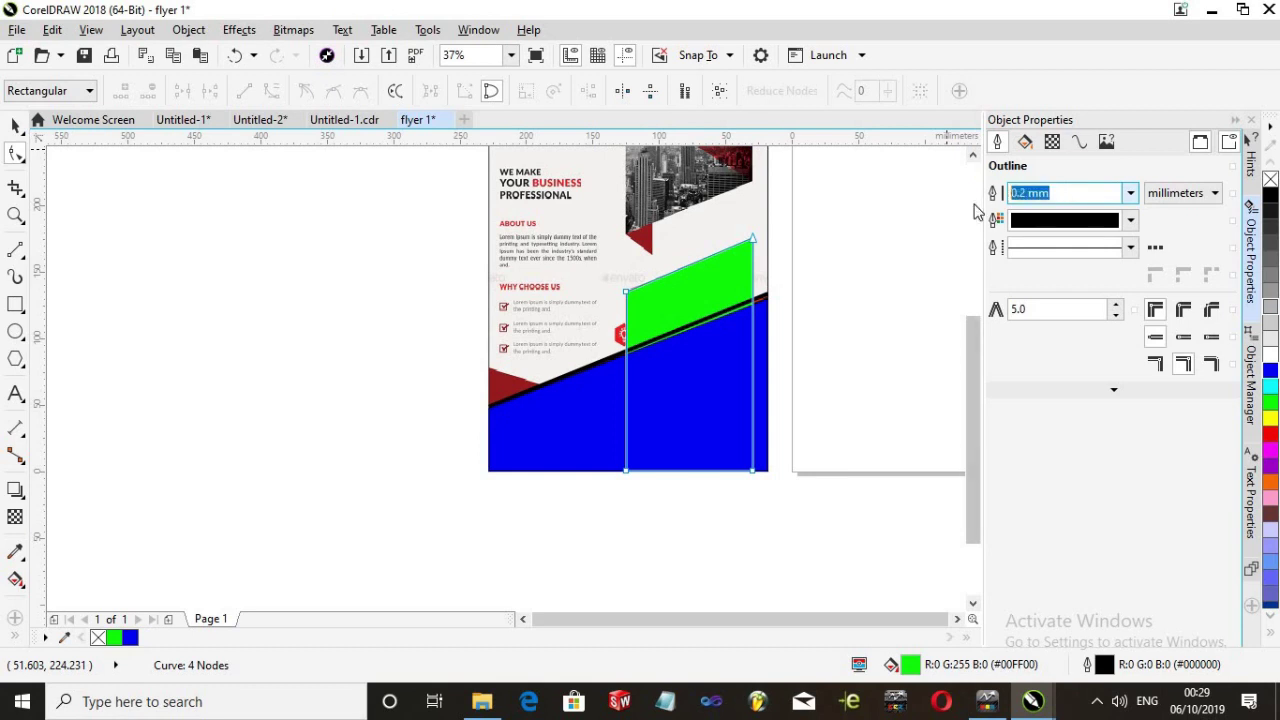
key("Return")
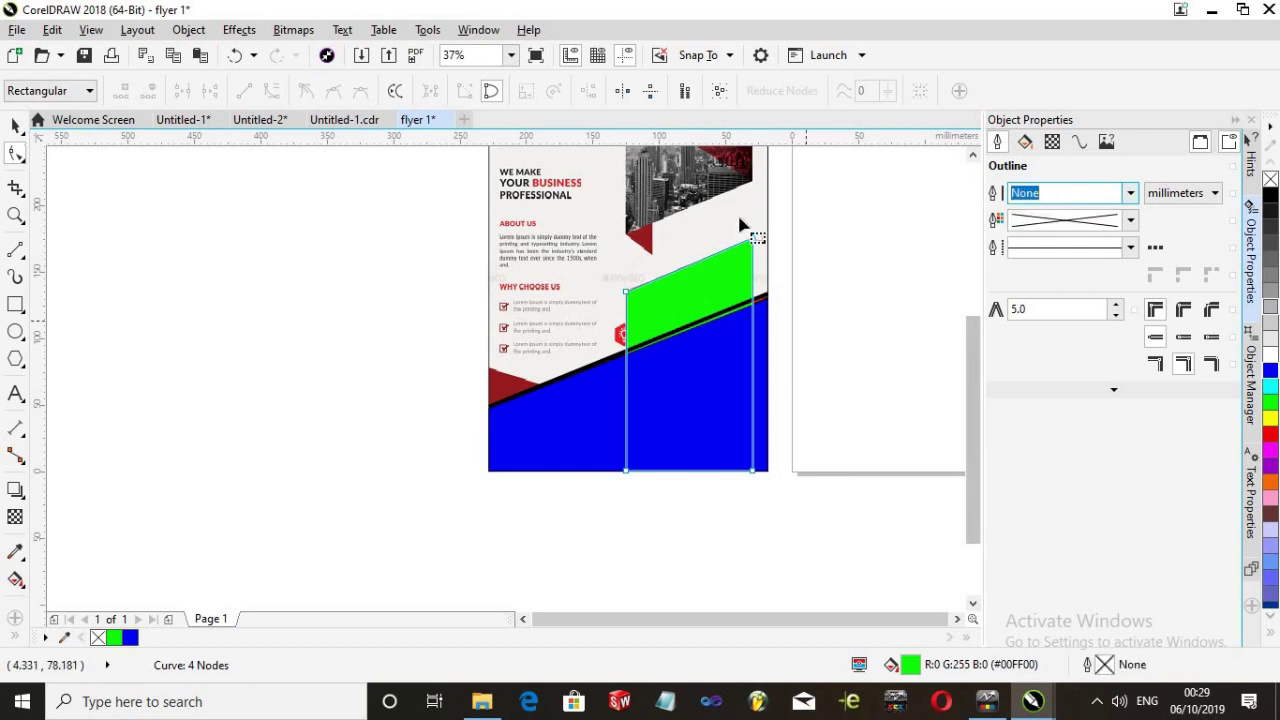
scroll(740, 223, "up", 1)
scroll(660, 237, "up", 2)
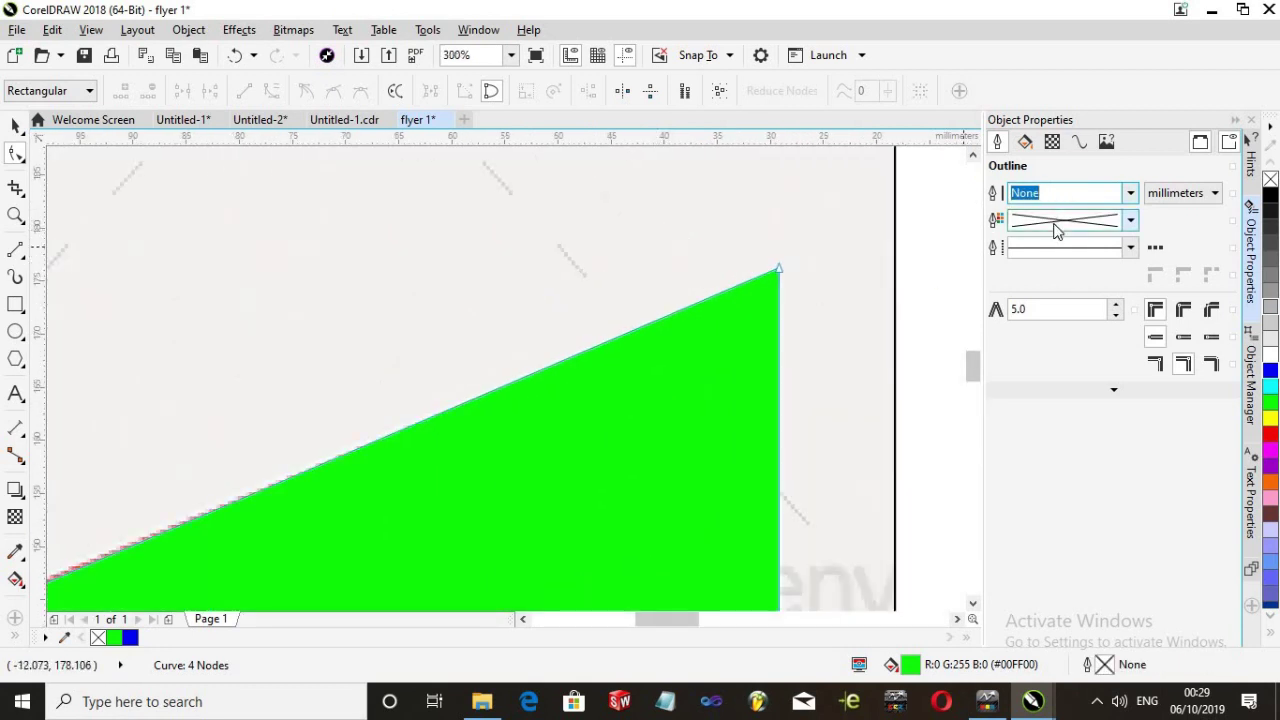
type("0.1")
key("Return")
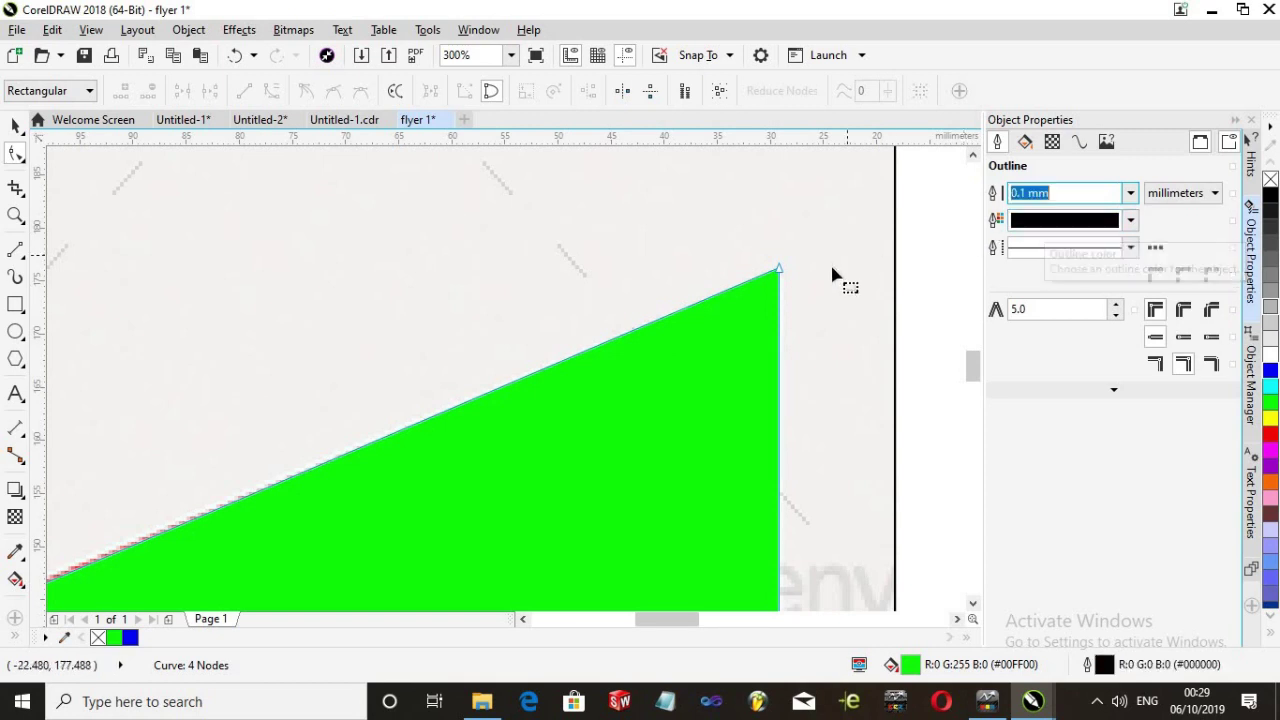
type("0")
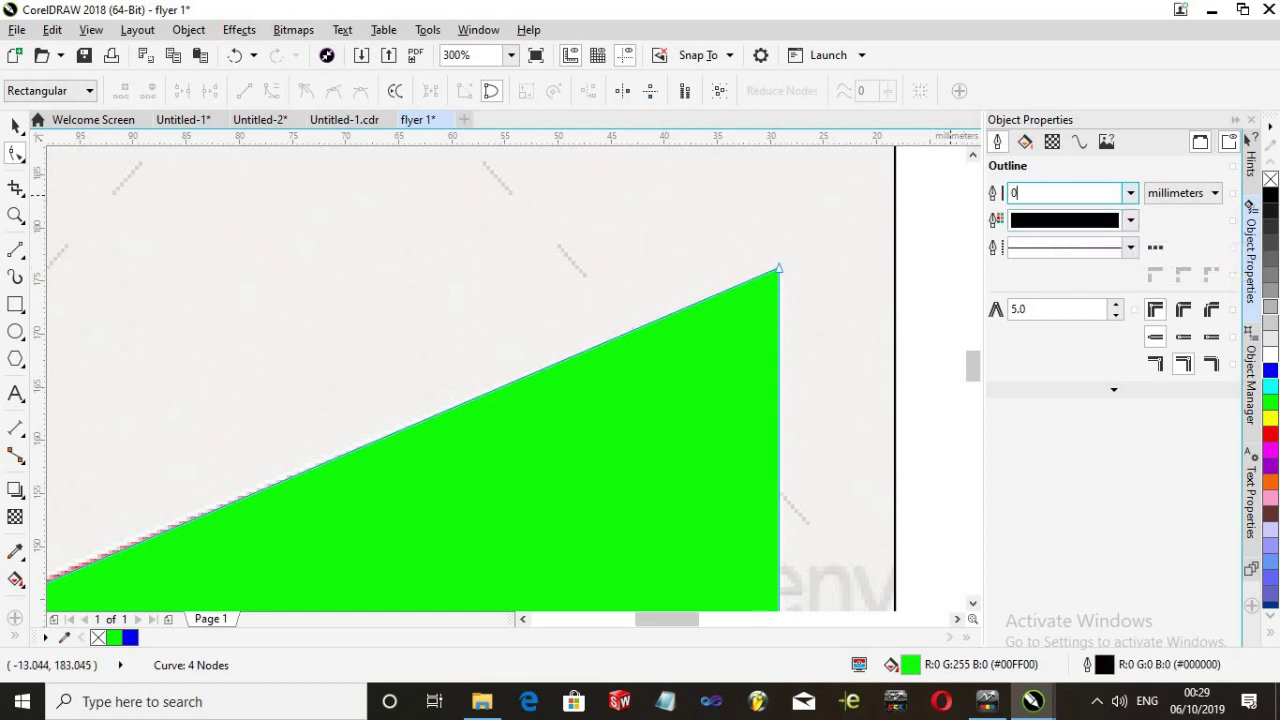
type(".2")
key("Return")
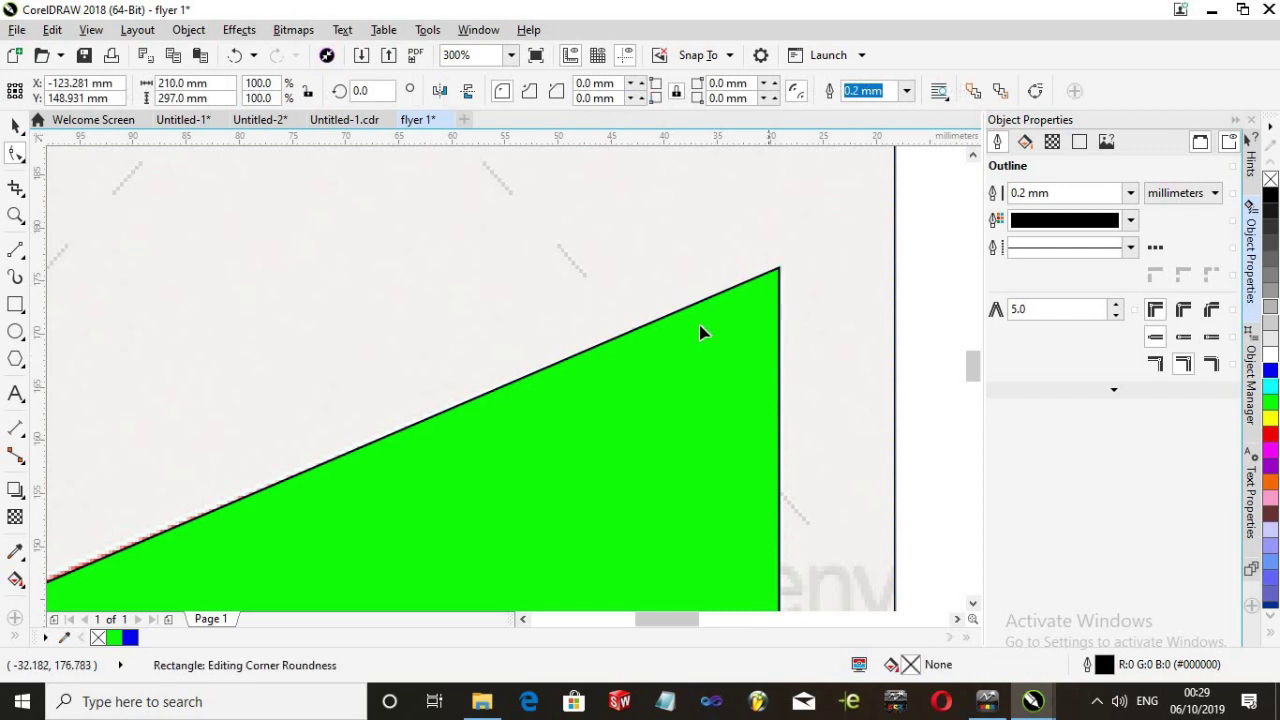
Remove the outline of the 210 × 297 mm page rectangle by setting its width to 0
left_click(1065, 199)
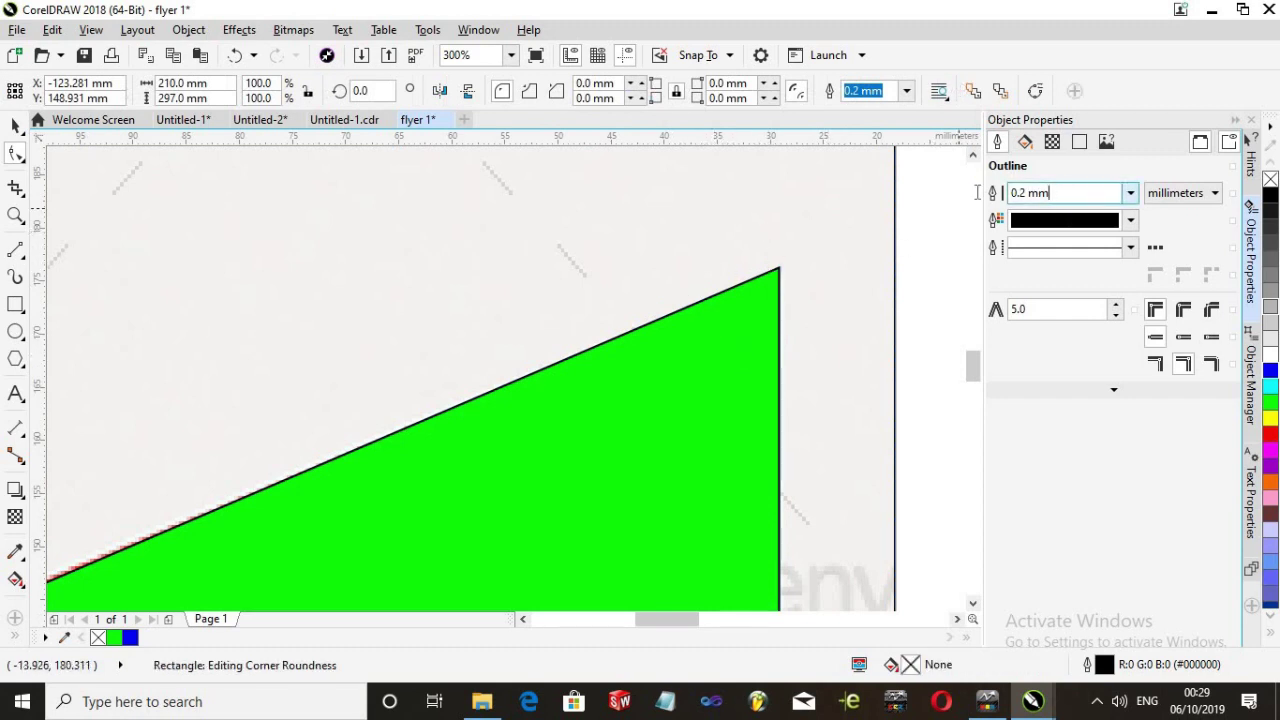
type("0")
key("Return")
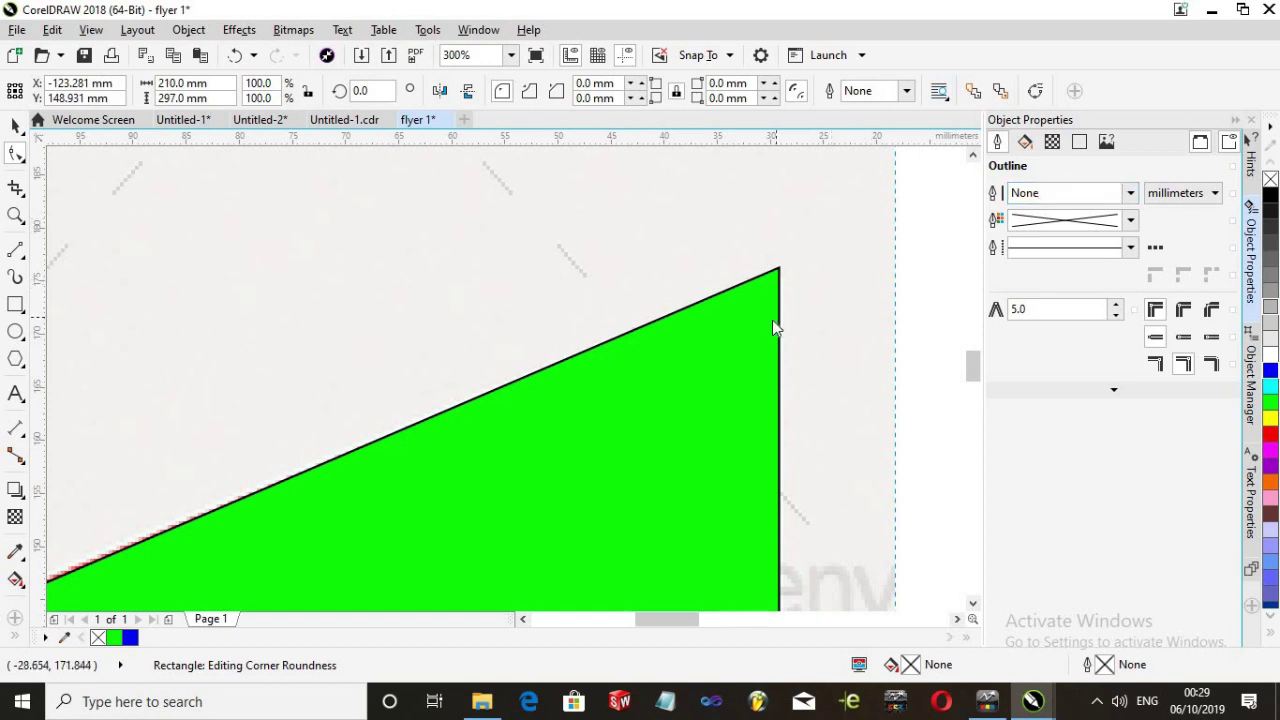
Remove the green panel's outline by setting its width to 0
left_click(778, 325)
left_click(824, 323)
scroll(858, 367, "down", 2)
scroll(812, 405, "up", 2)
left_click(755, 372)
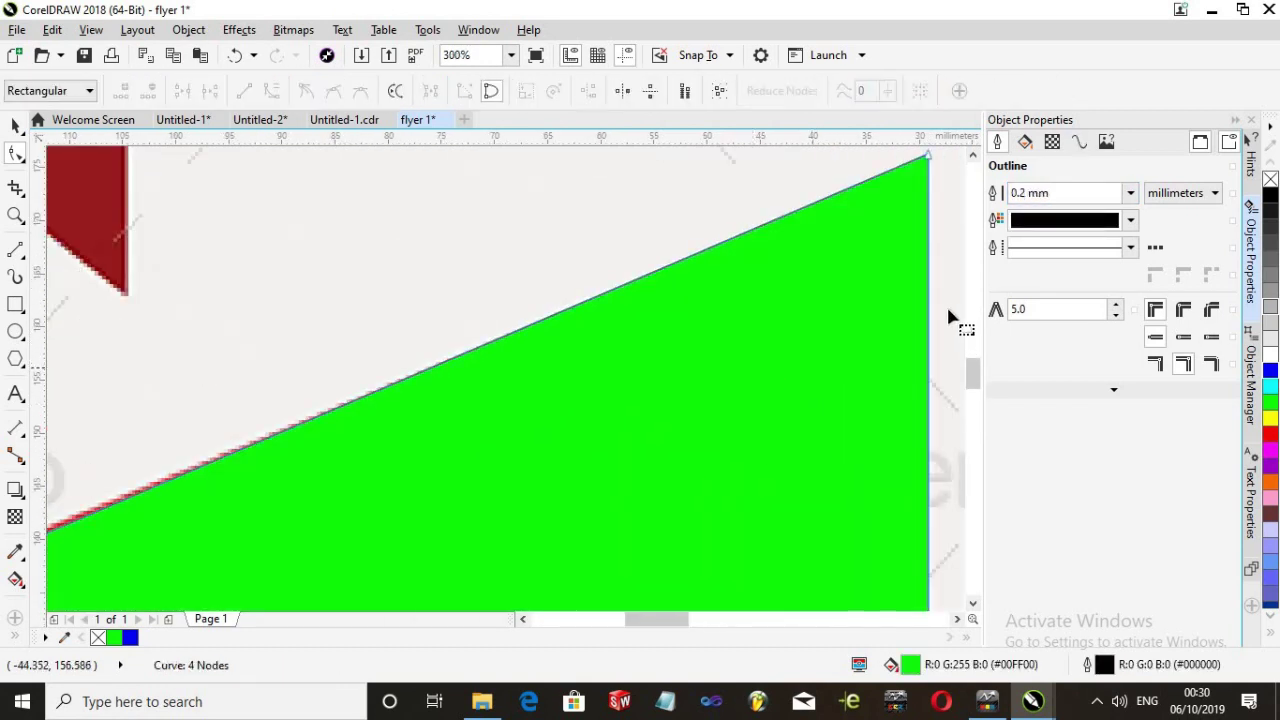
left_click(1059, 187)
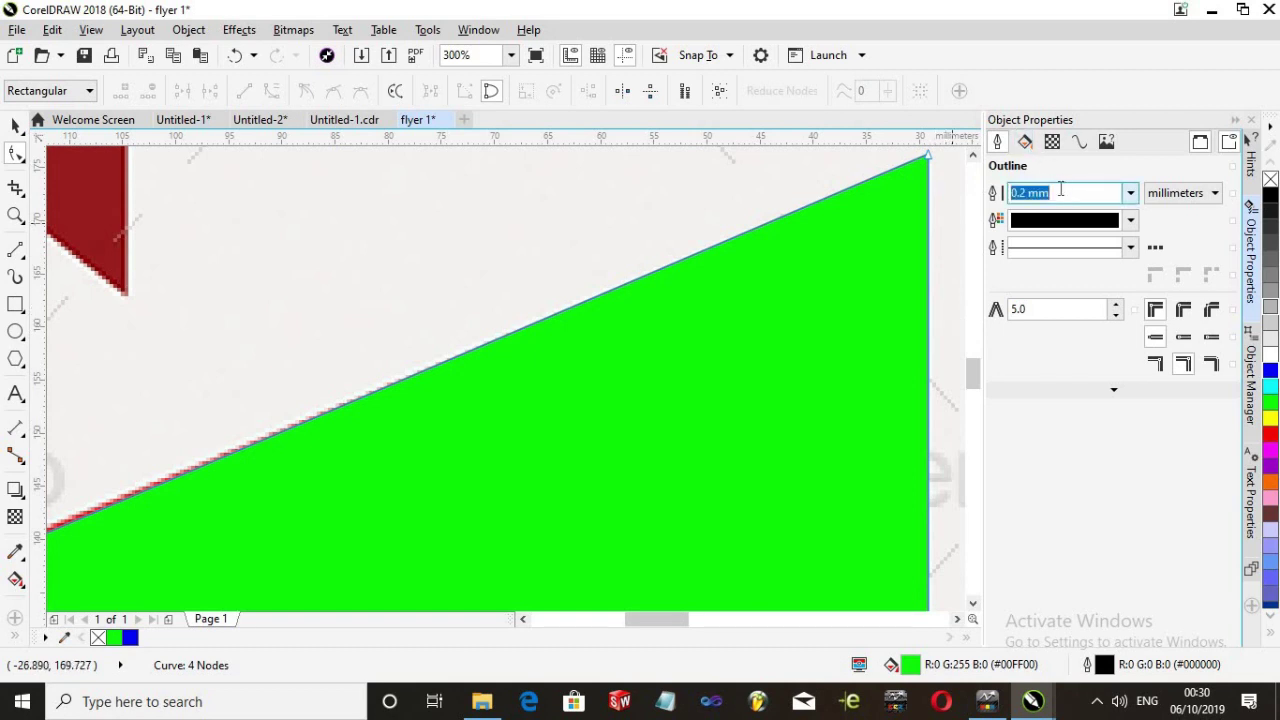
type("0")
key("Return")
left_click(689, 313)
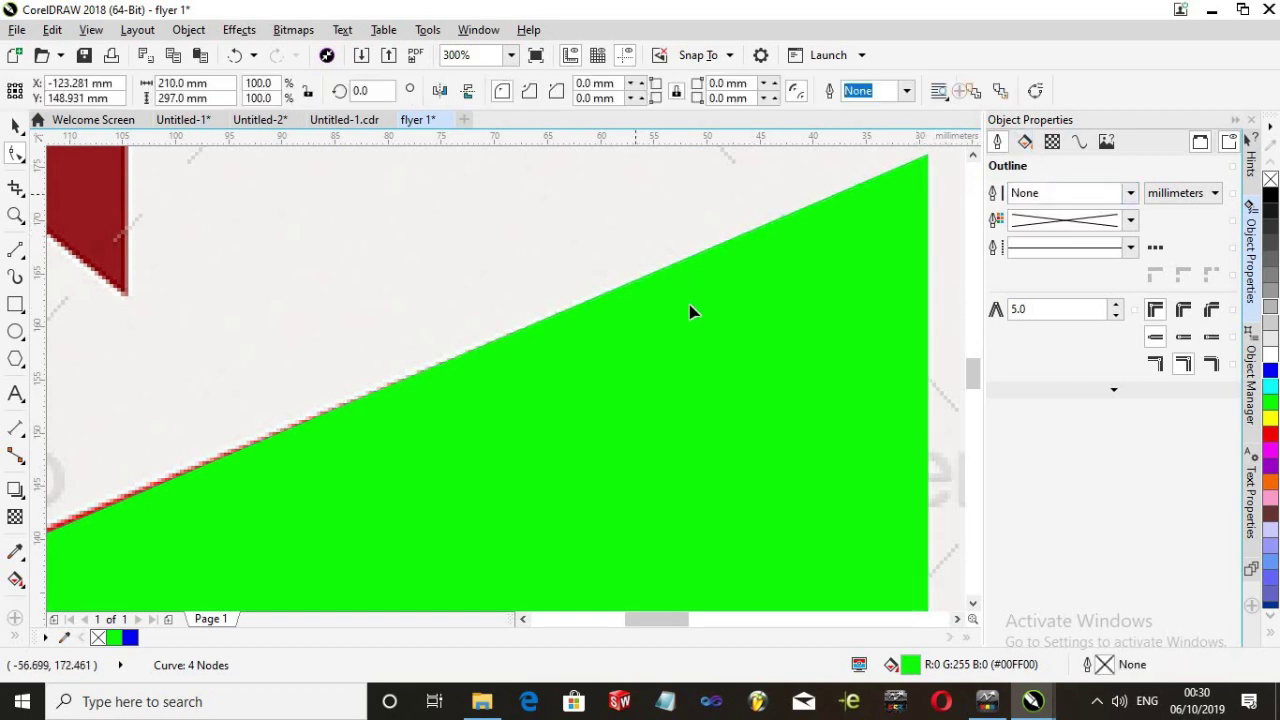
Remove the blue footer shape's outline by setting its width to 0
scroll(690, 320, "down", 3)
scroll(709, 374, "up", 2)
scroll(694, 434, "down", 2)
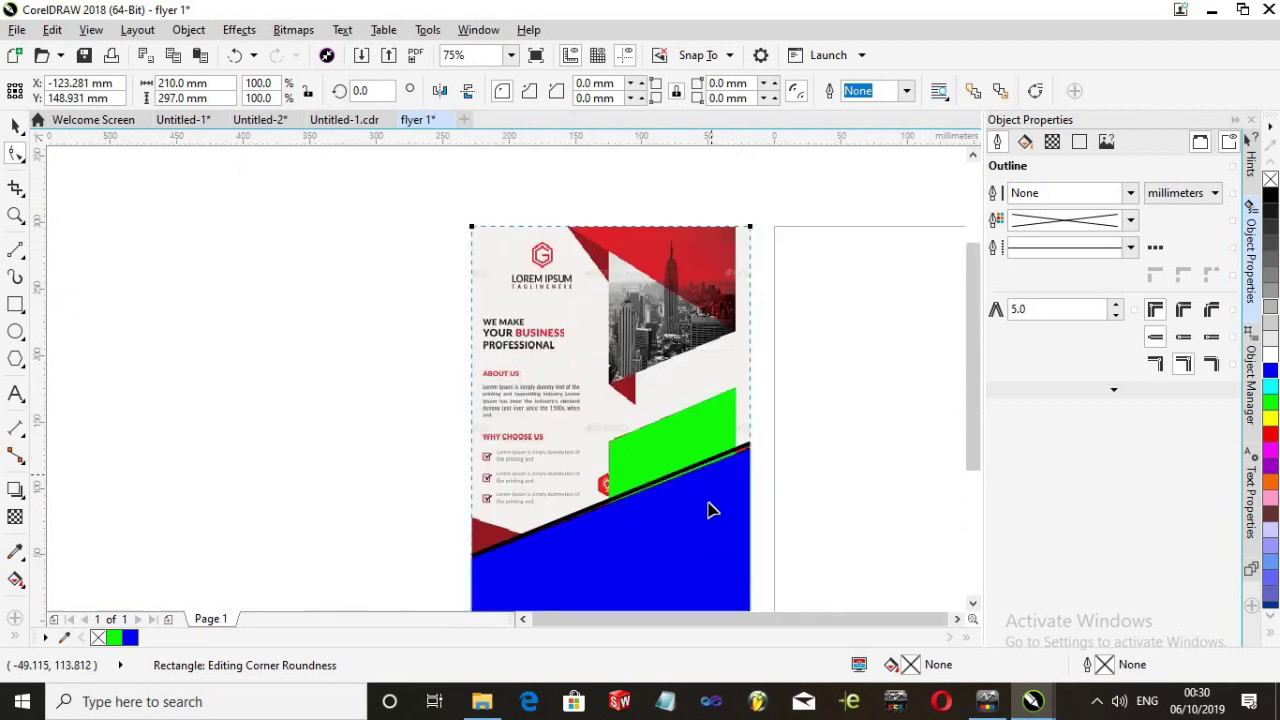
scroll(709, 509, "up", 2)
scroll(714, 552, "up", 3)
left_click(737, 429)
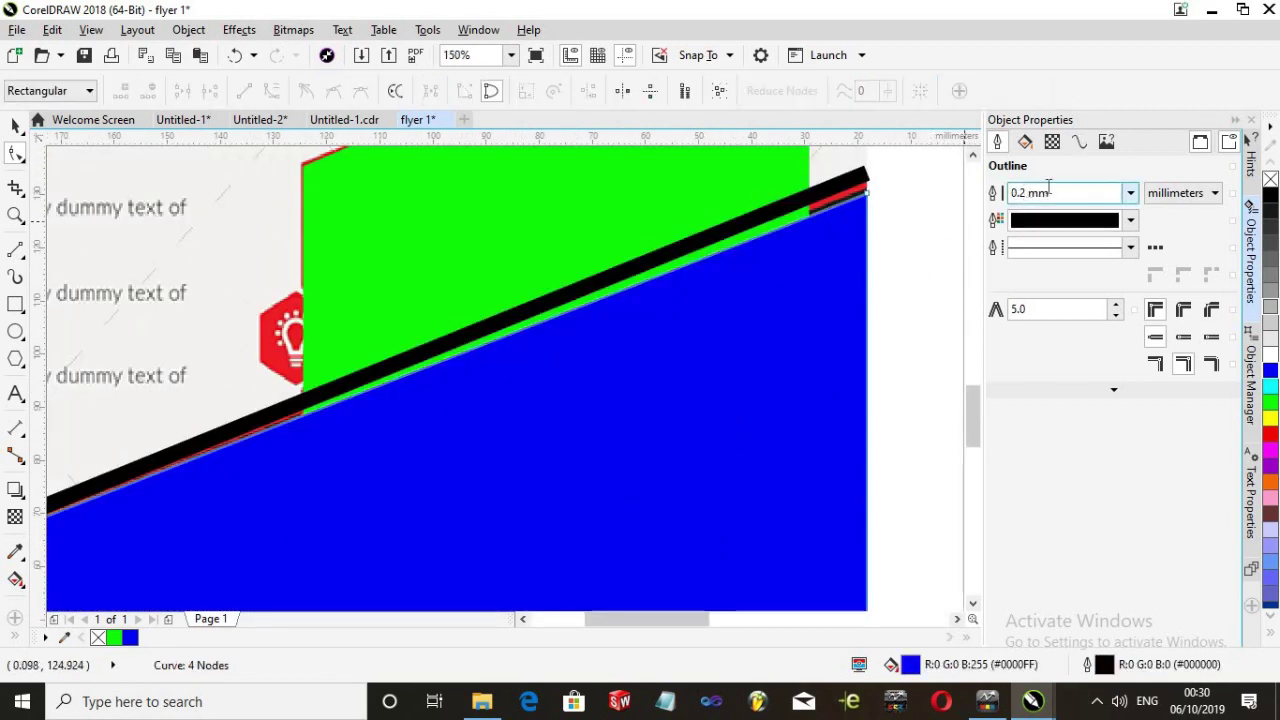
left_click(1045, 190)
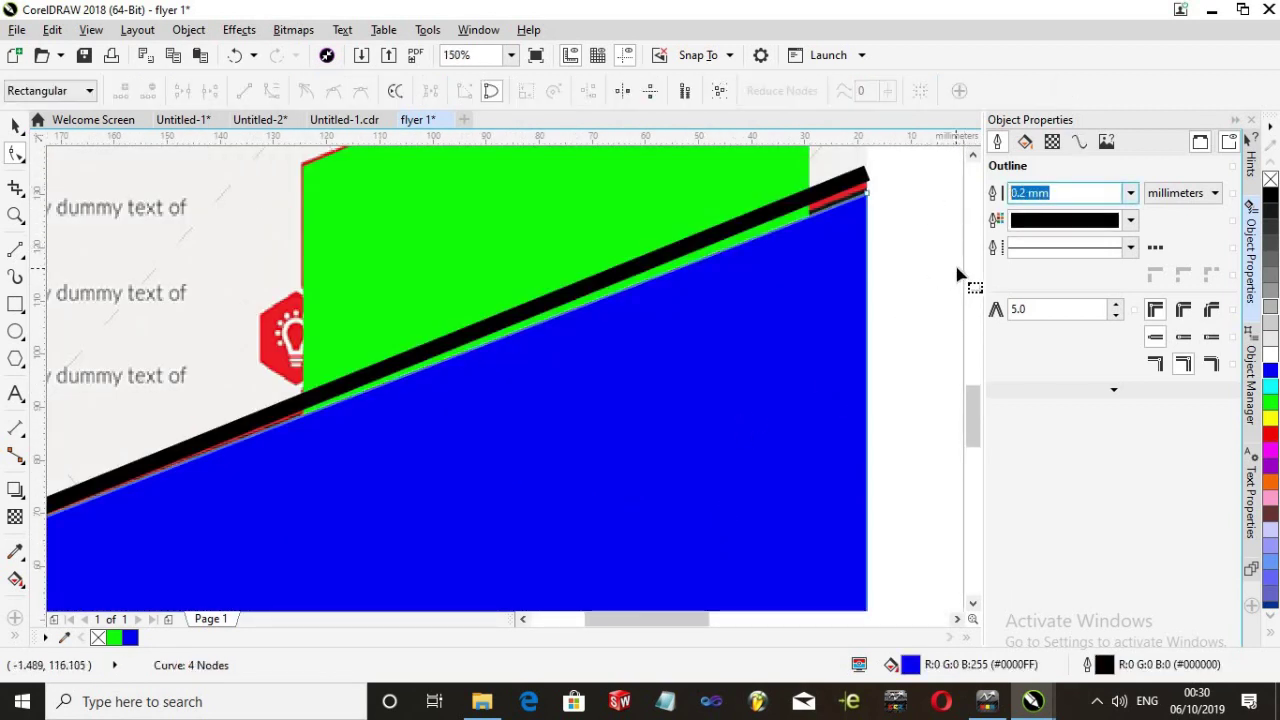
type("0")
key("Return")
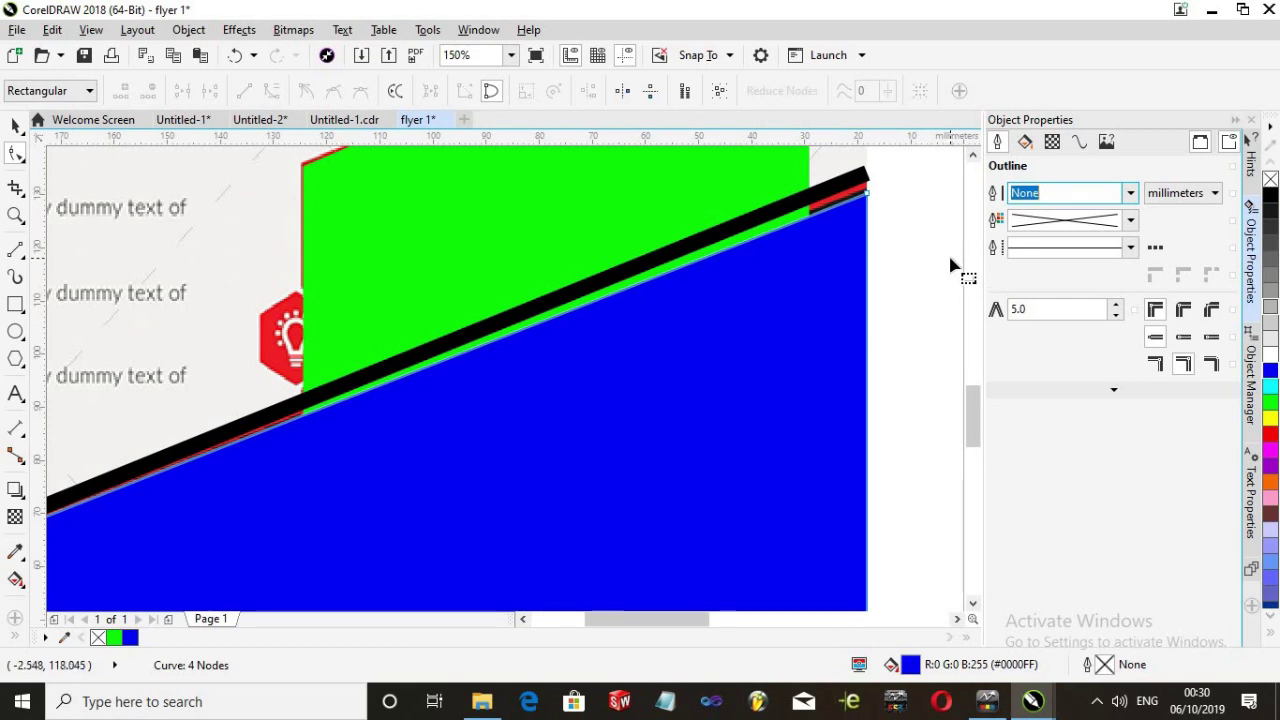
Trace the dark red triangle above the footer's left end as a closed shape about 48 × 37 mm and fill it red
scroll(889, 286, "down", 5)
scroll(869, 263, "up", 3)
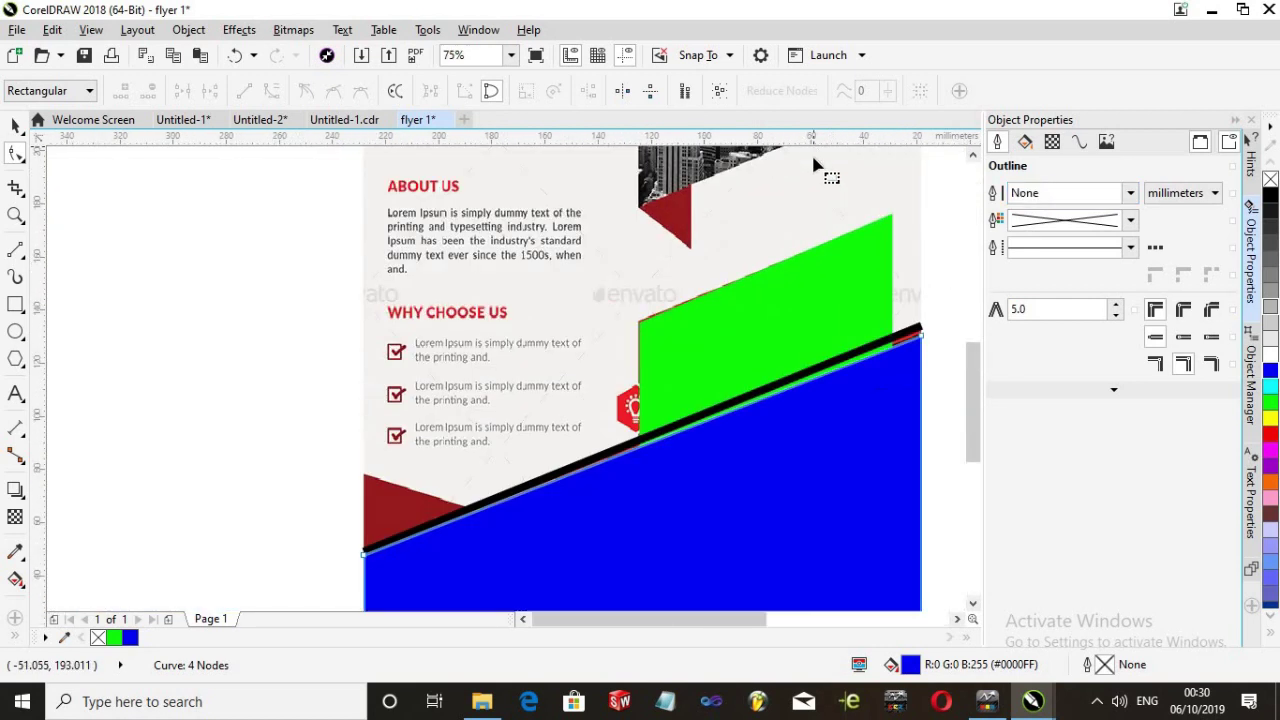
scroll(815, 162, "down", 4)
scroll(790, 178, "up", 4)
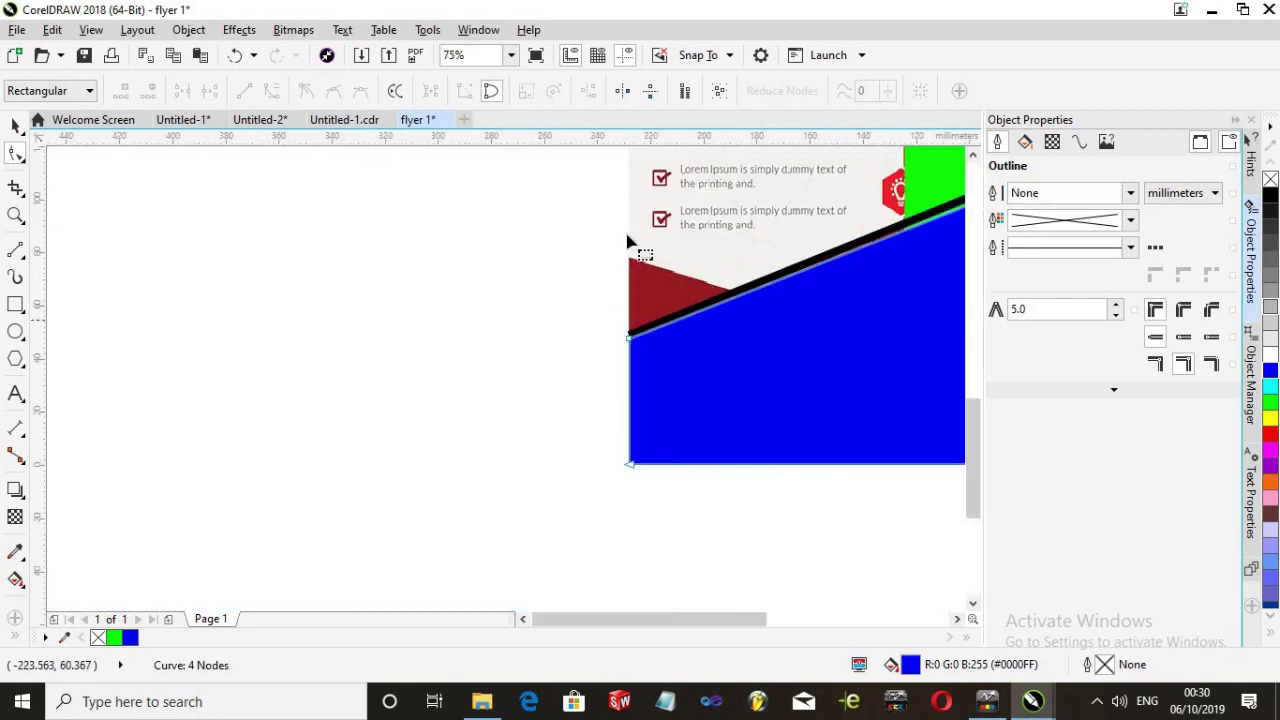
left_click(15, 252)
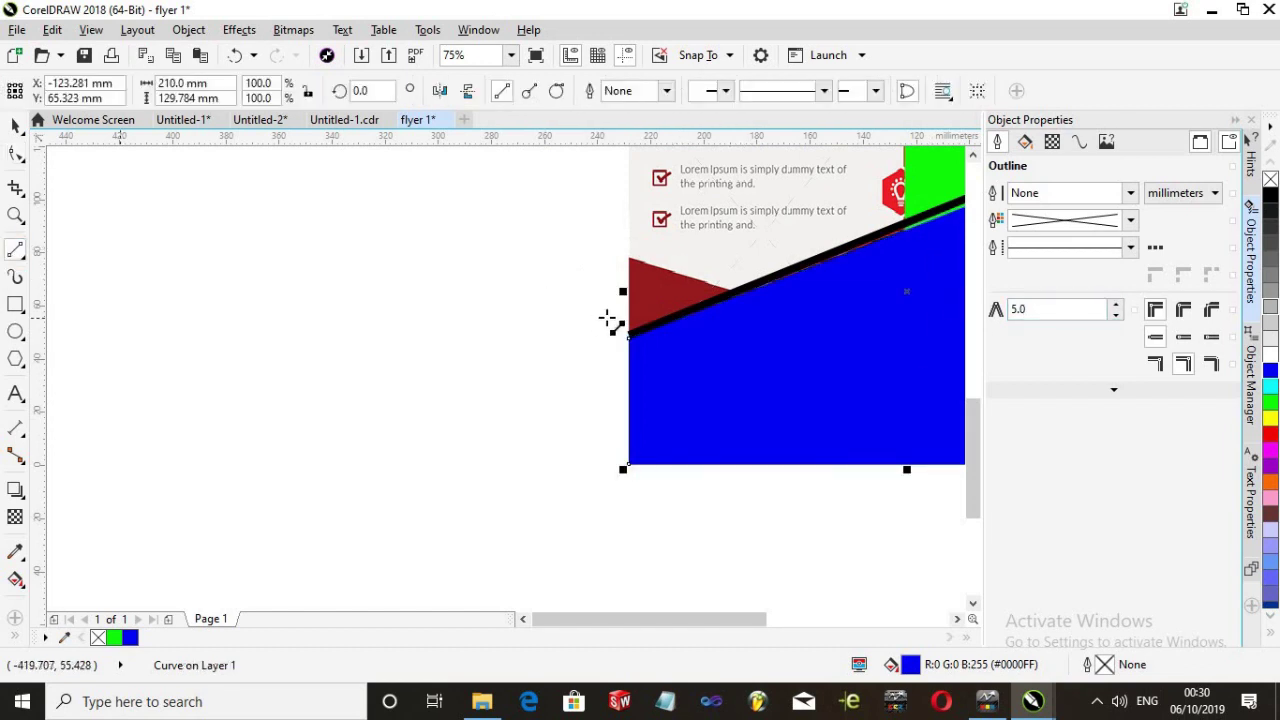
left_click(629, 257)
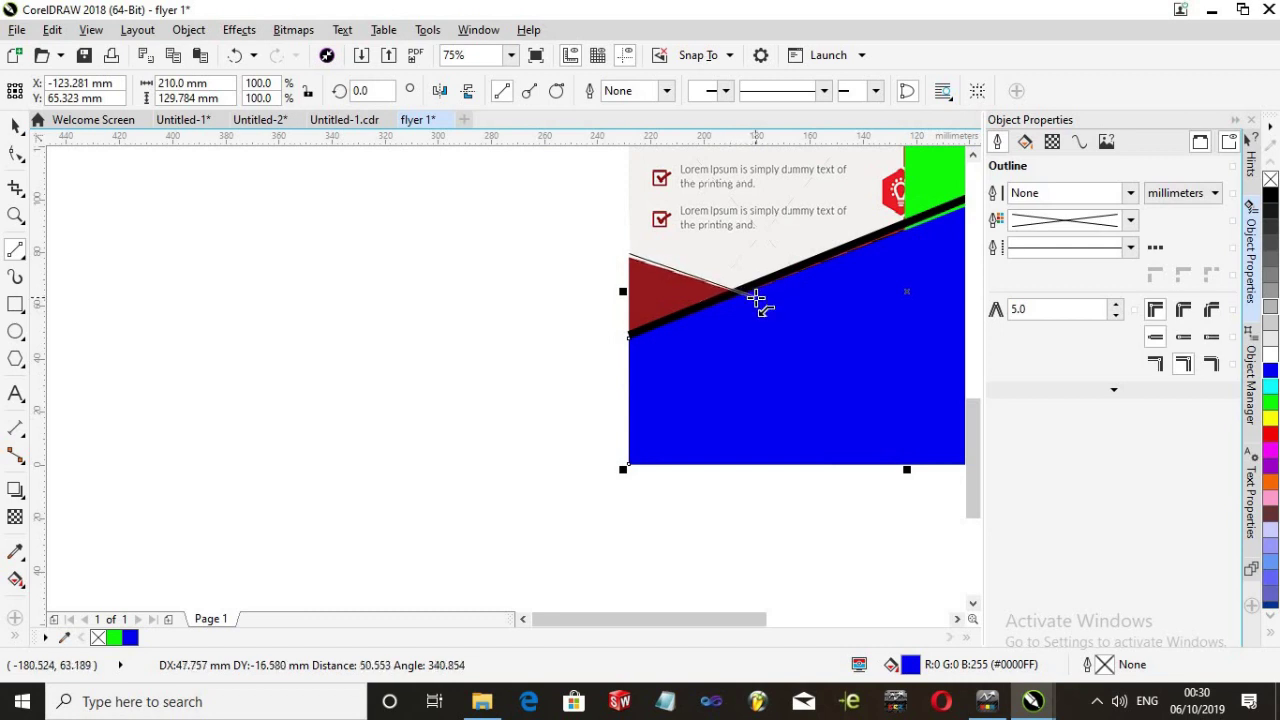
left_click(759, 301)
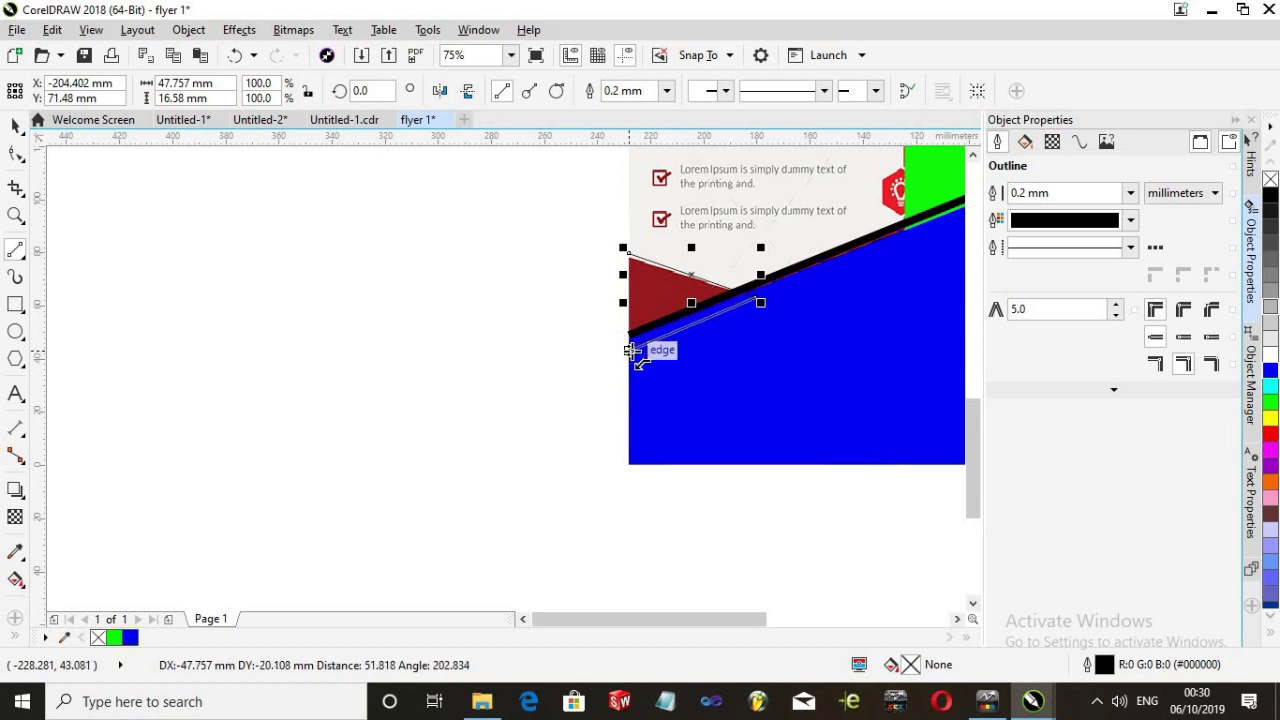
left_click(629, 350)
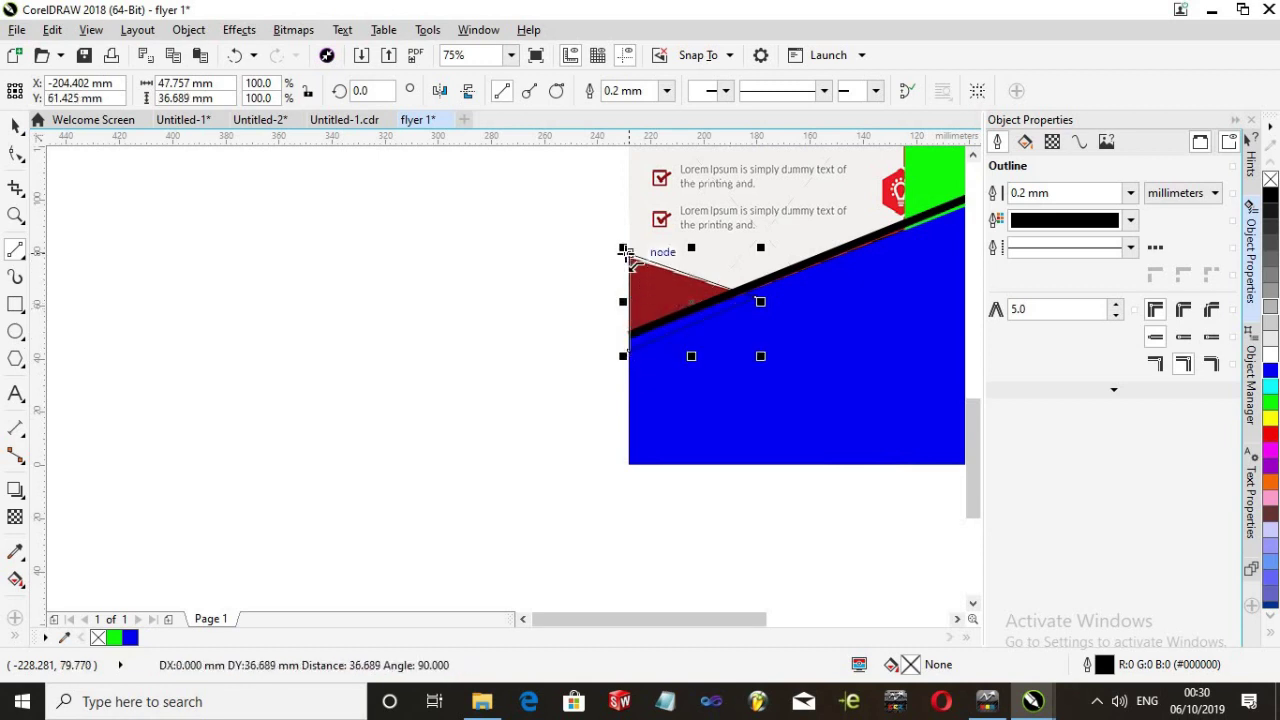
left_click(627, 254)
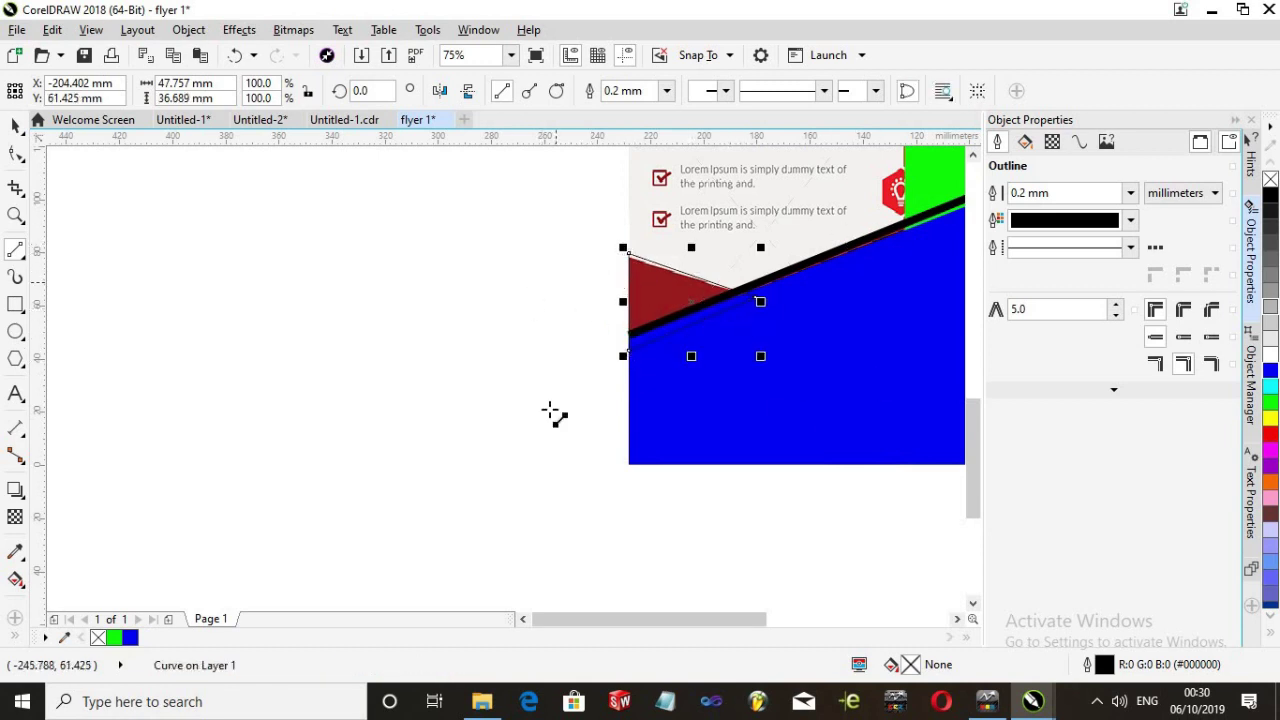
left_click(1266, 438)
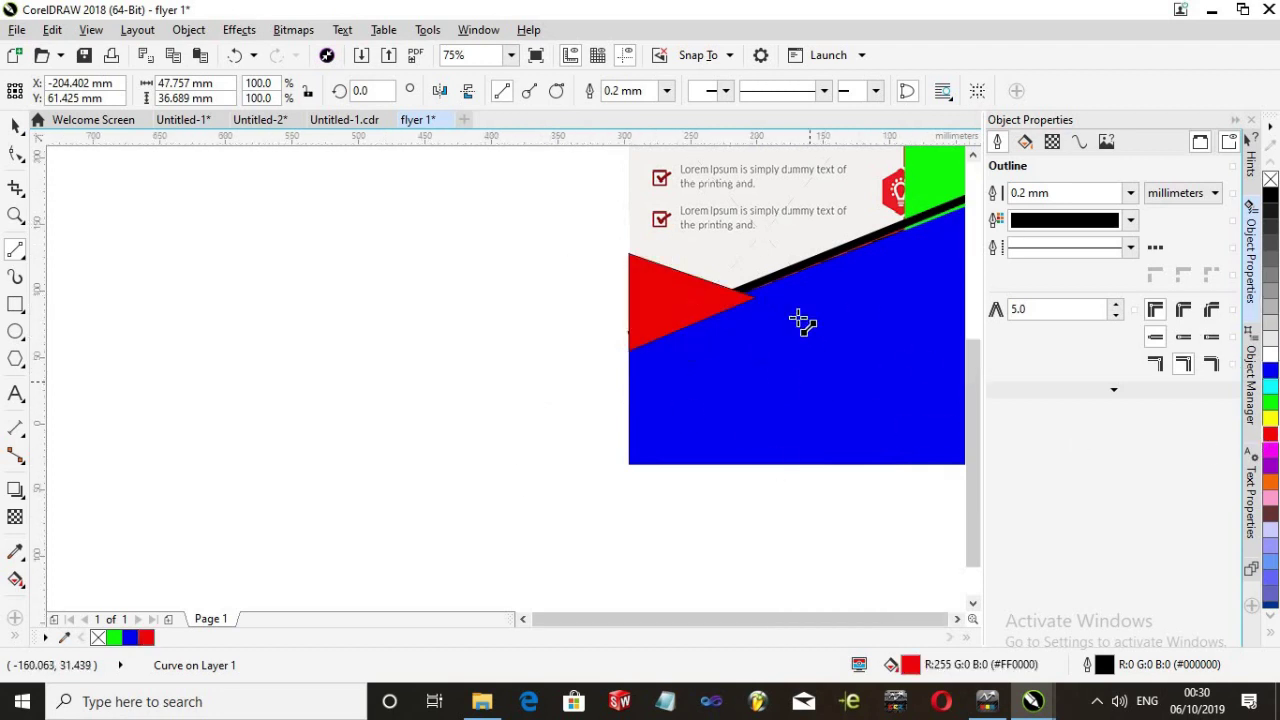
Trace the city photo area as a closed four-sided shape about 95 × 118 mm
scroll(805, 325, "down", 2)
scroll(843, 514, "down", 3)
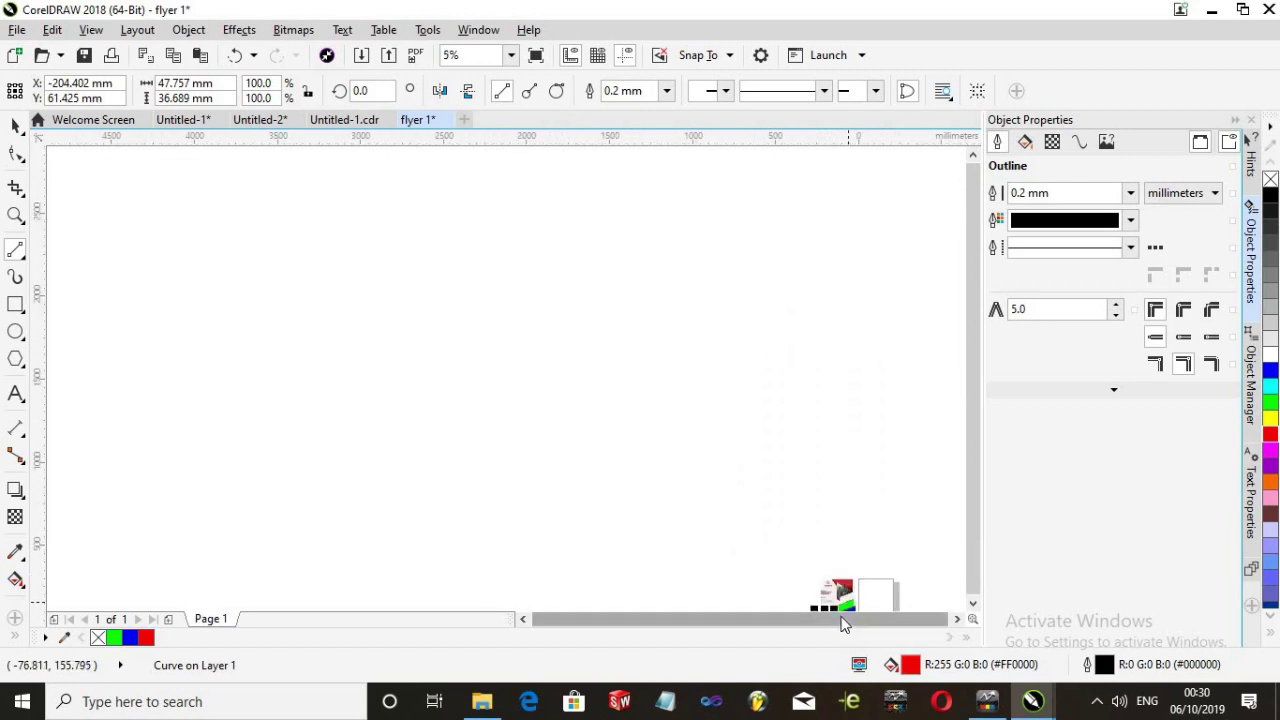
scroll(845, 590, "up", 2)
scroll(877, 562, "down", 4)
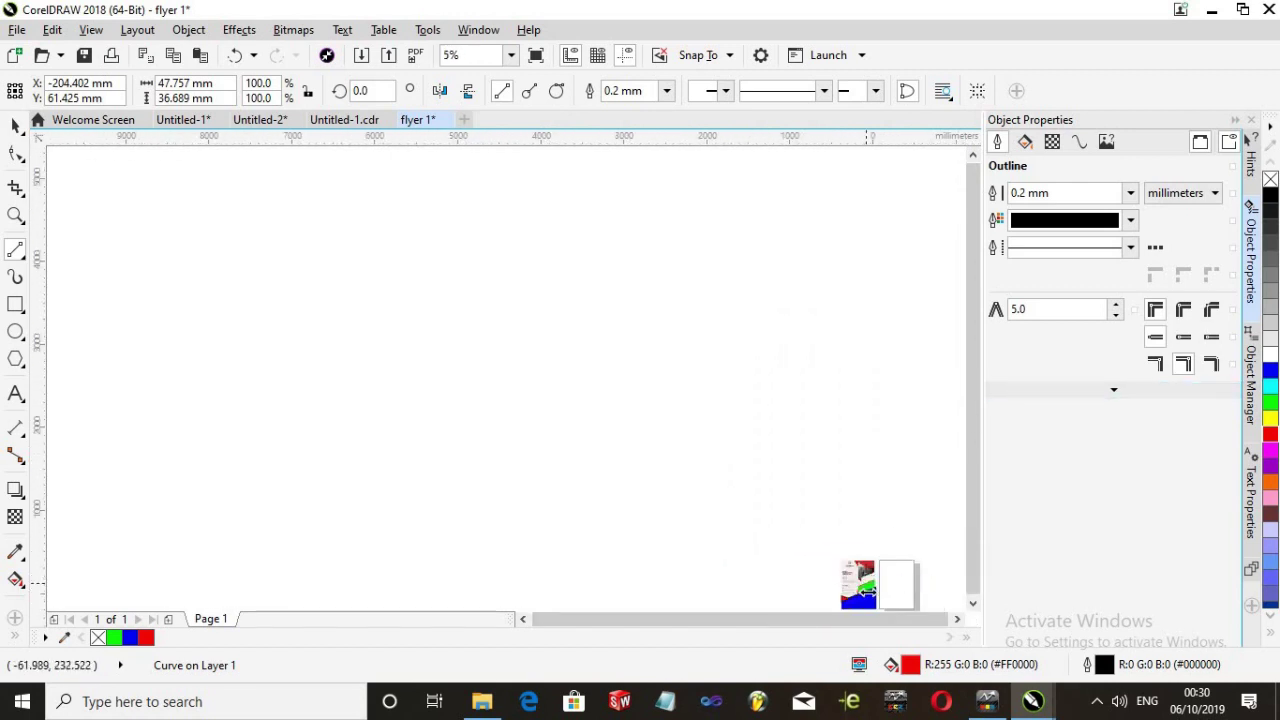
scroll(860, 560, "up", 4)
scroll(895, 582, "up", 2)
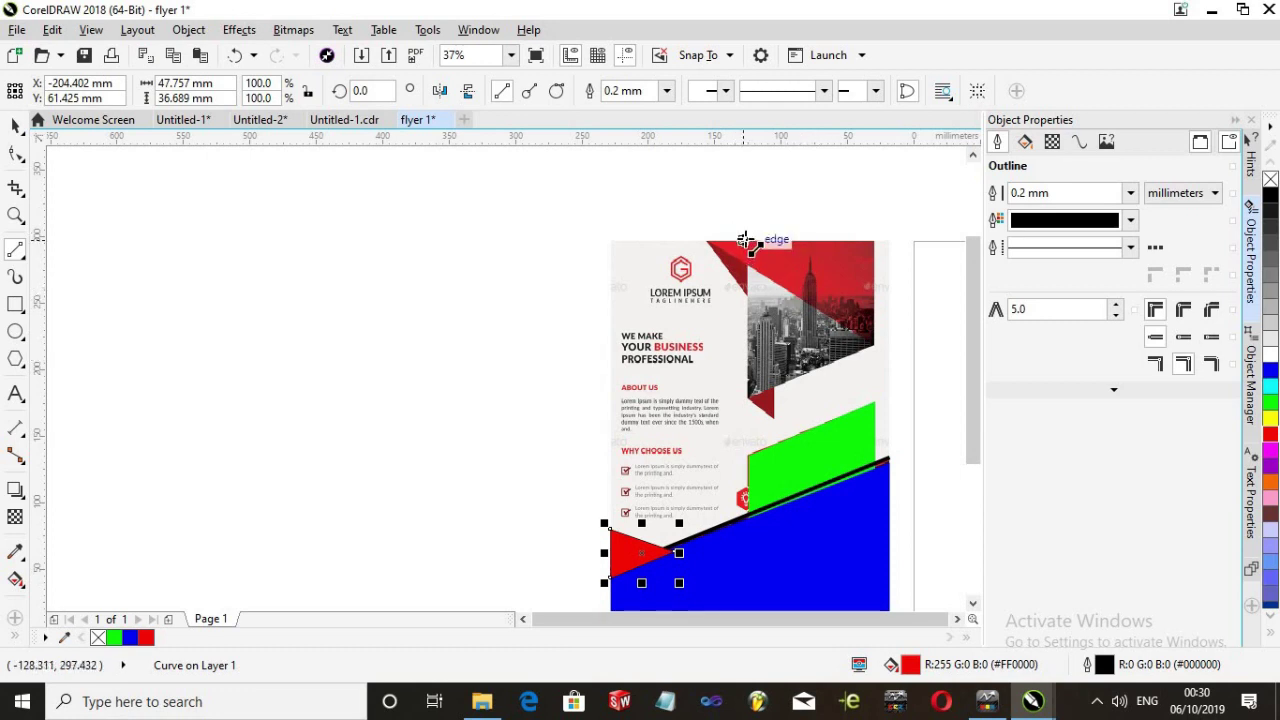
left_click_drag(745, 242, 872, 240)
left_click_drag(872, 240, 742, 240)
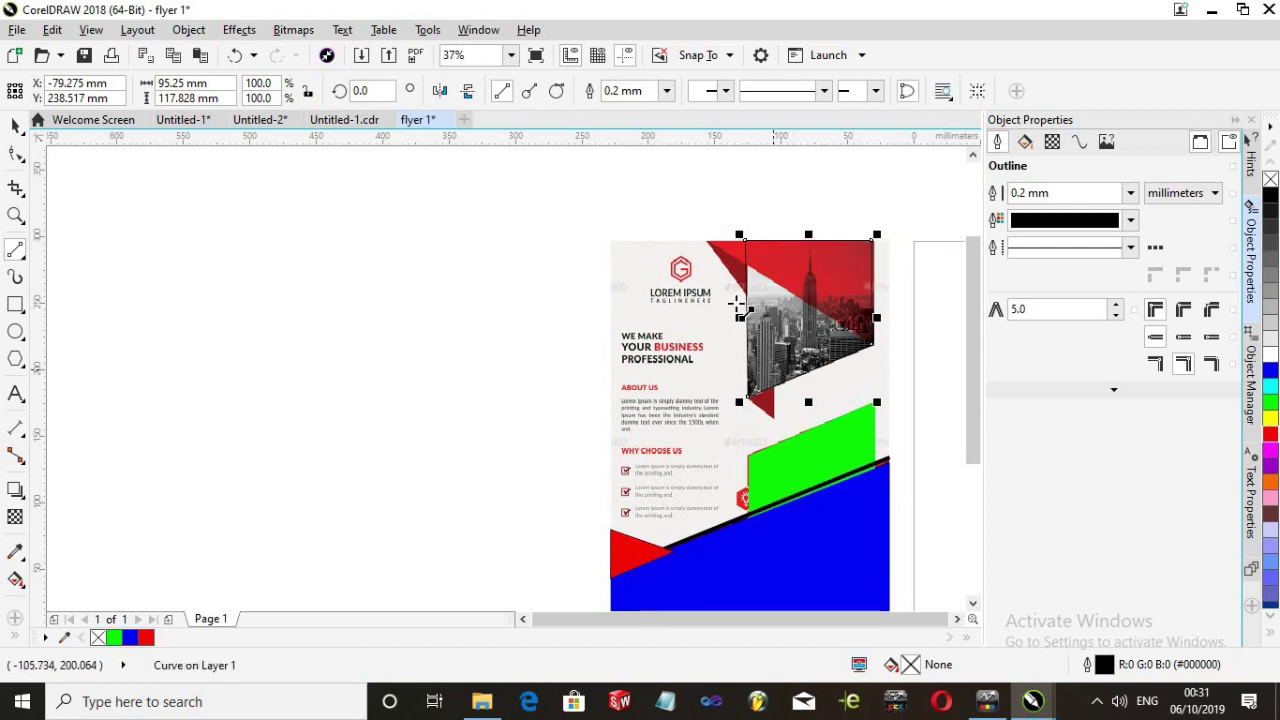
Try a white fill on the traced photo shape and clear the fill
left_click(1271, 363)
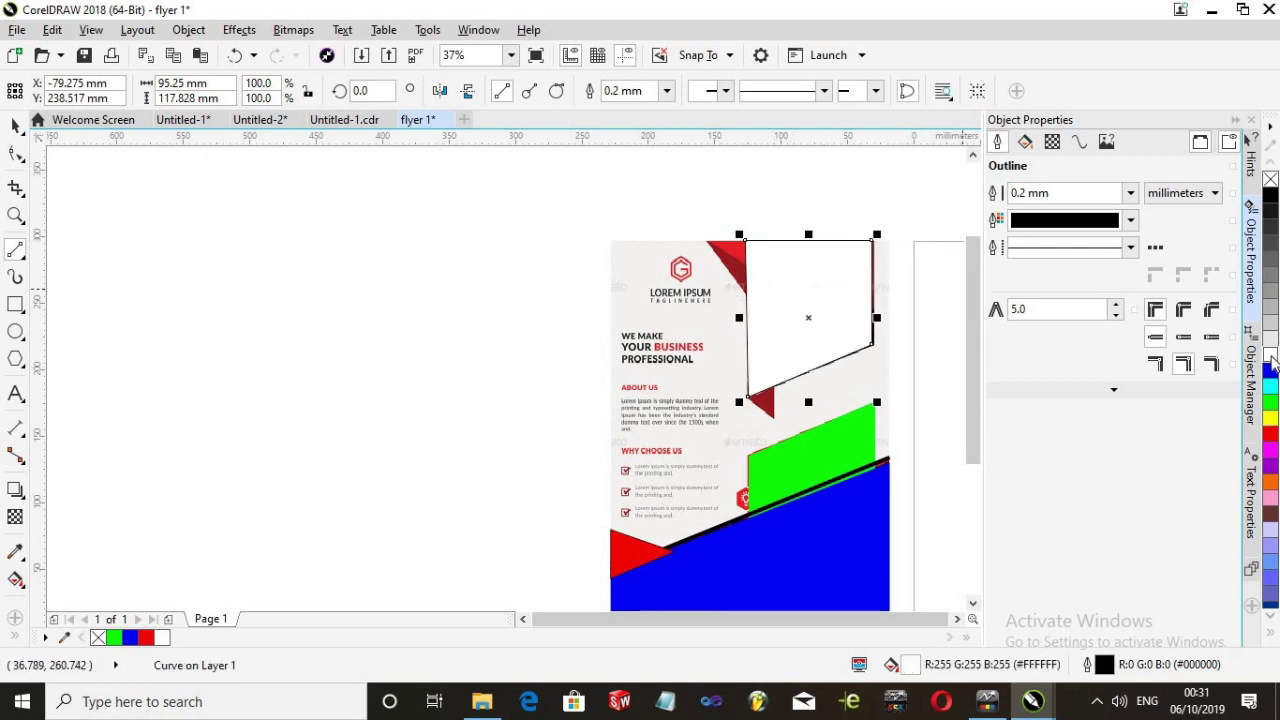
left_click(1190, 364)
left_click(1270, 180)
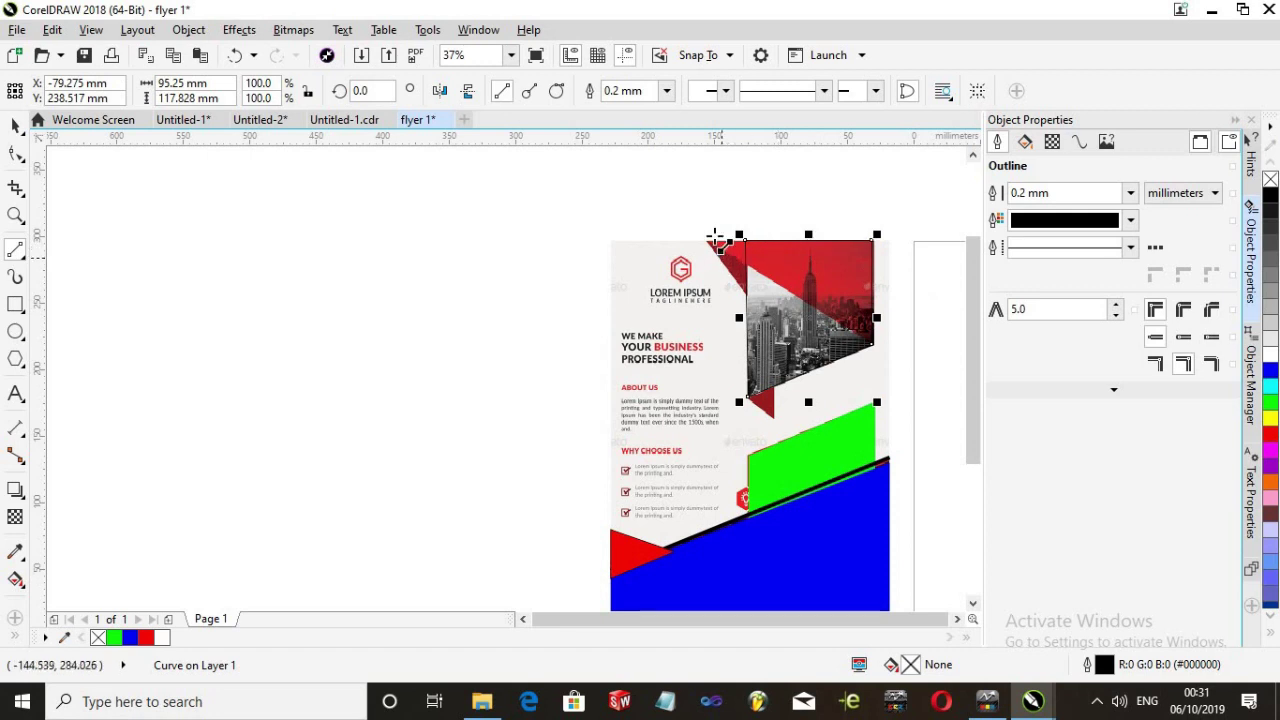
Trace the large red triangle over the city photo as a closed shape about 123 × 78 mm
left_click_drag(776, 264, 876, 239)
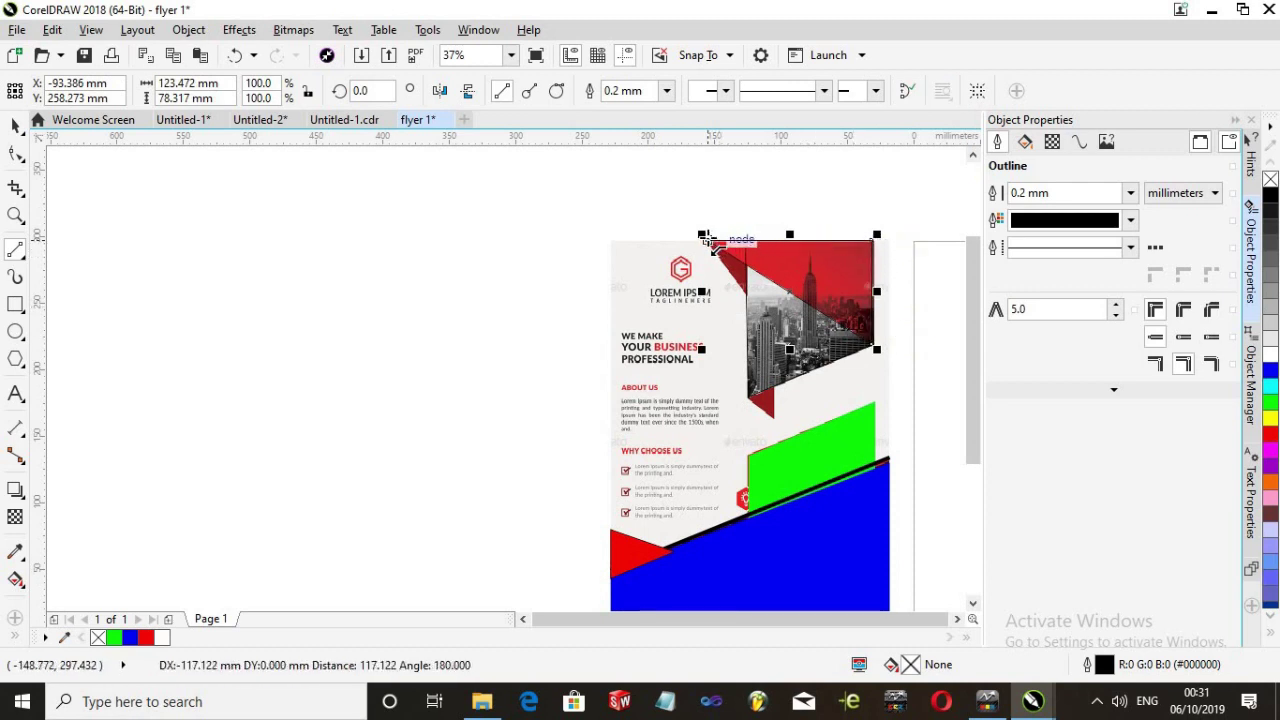
left_click(702, 240)
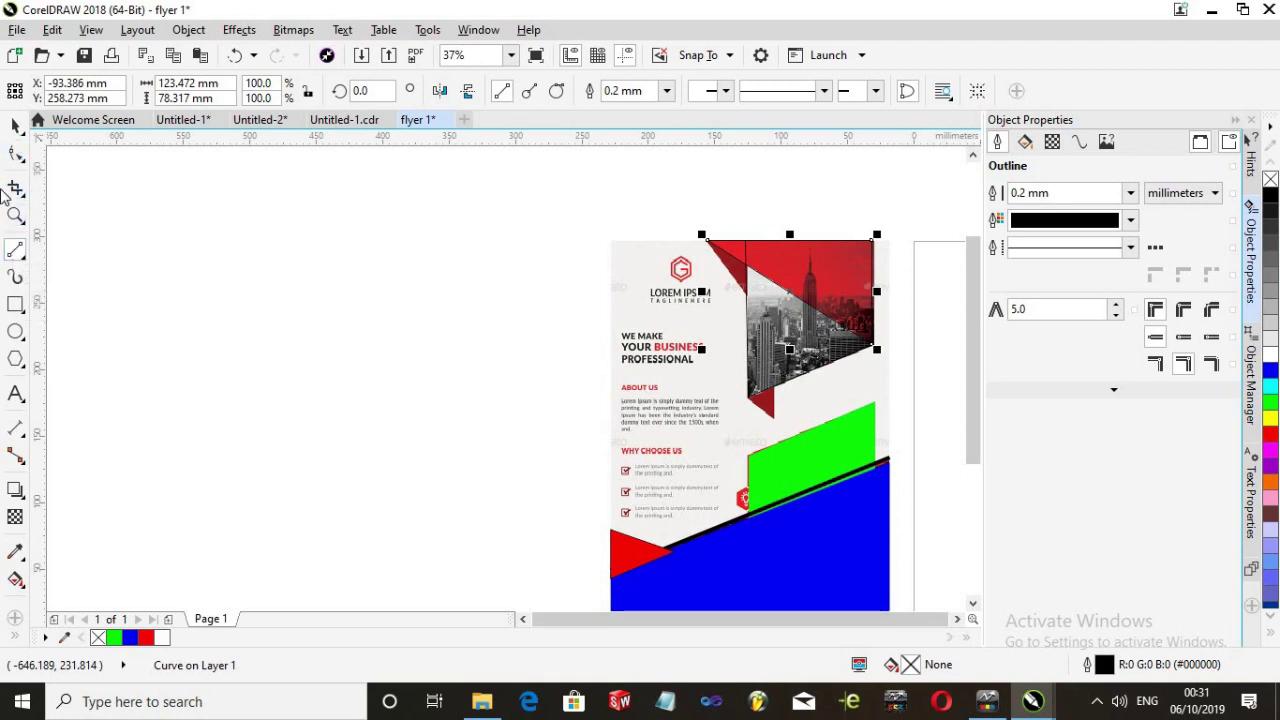
Try the Freehand tool with a wavy curve in the empty area beside the flyer and remove the curve
left_click(24, 262)
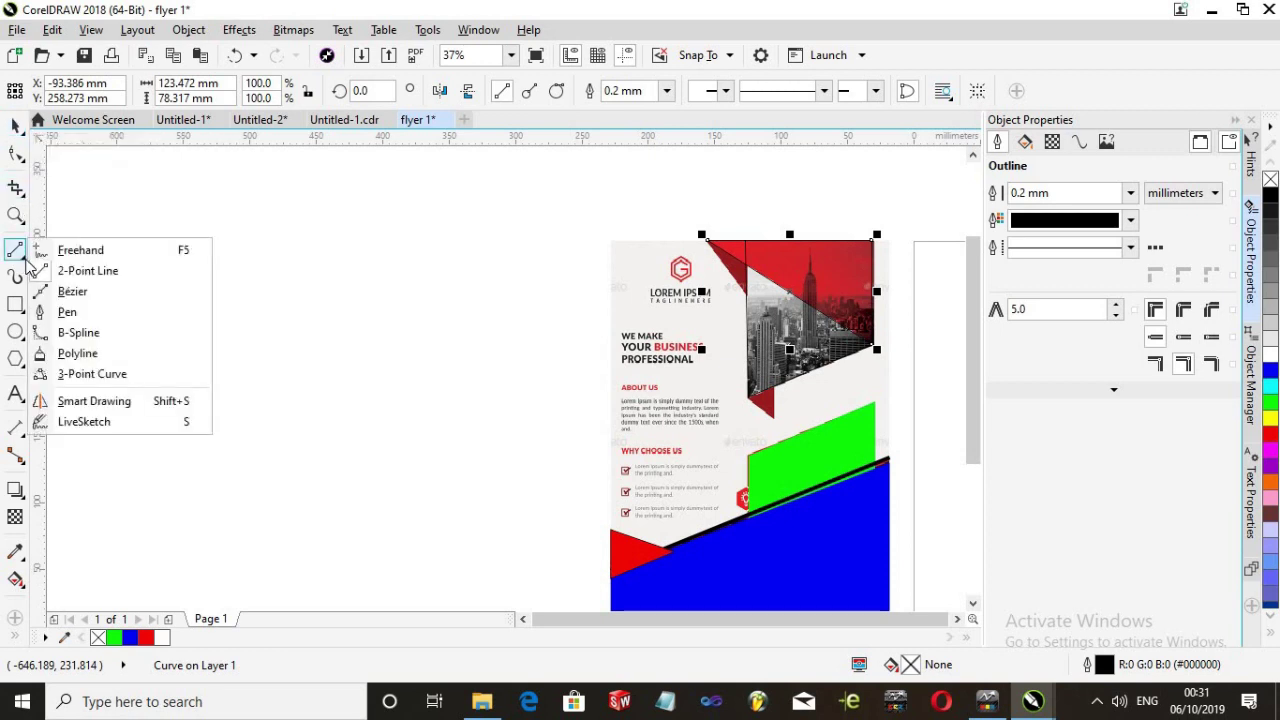
left_click(60, 250)
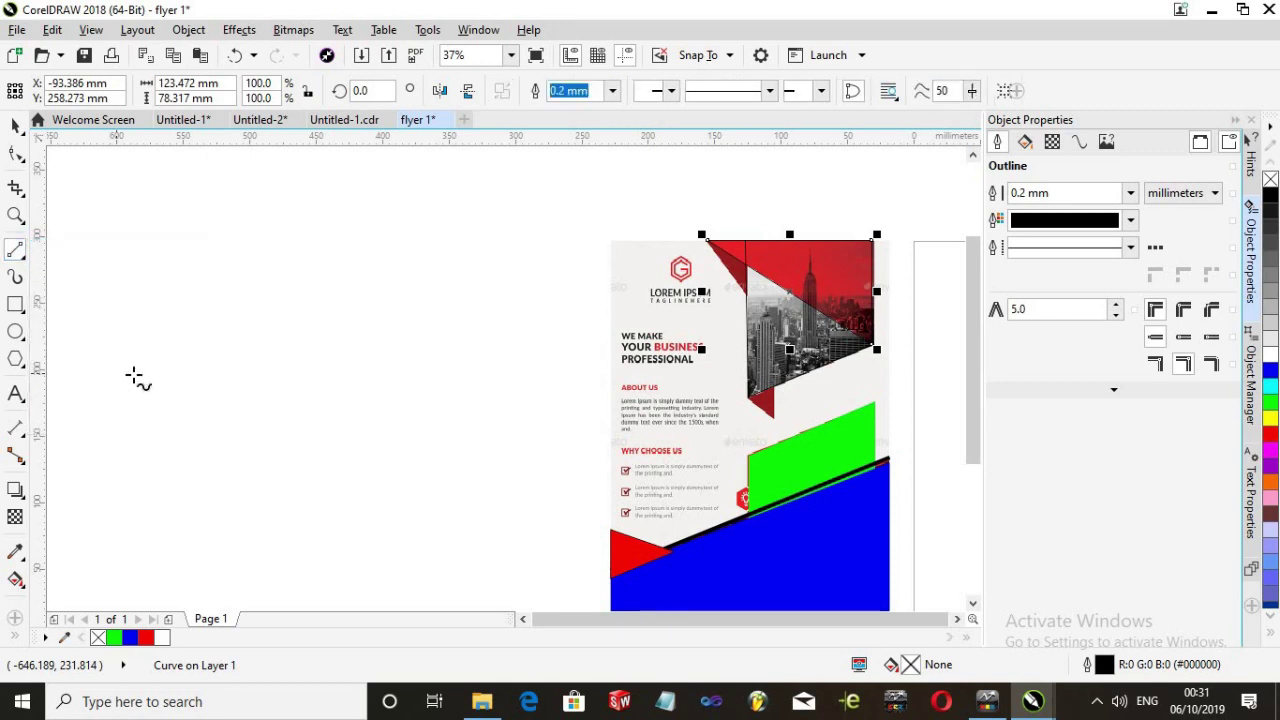
mouse_move(125, 380)
left_mouse_down()
mouse_move(174, 275)
mouse_move(343, 347)
mouse_move(406, 417)
mouse_move(591, 314)
mouse_move(617, 437)
left_mouse_up()
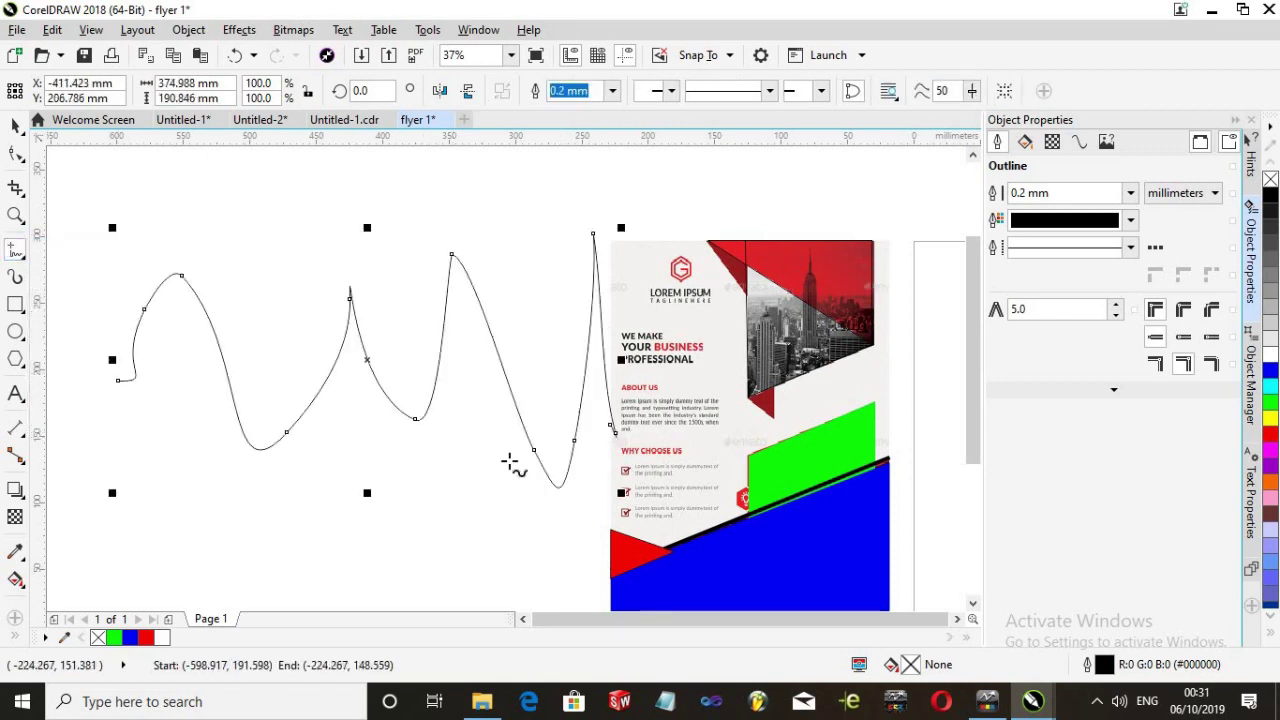
key("Delete")
key("ctrl+z")
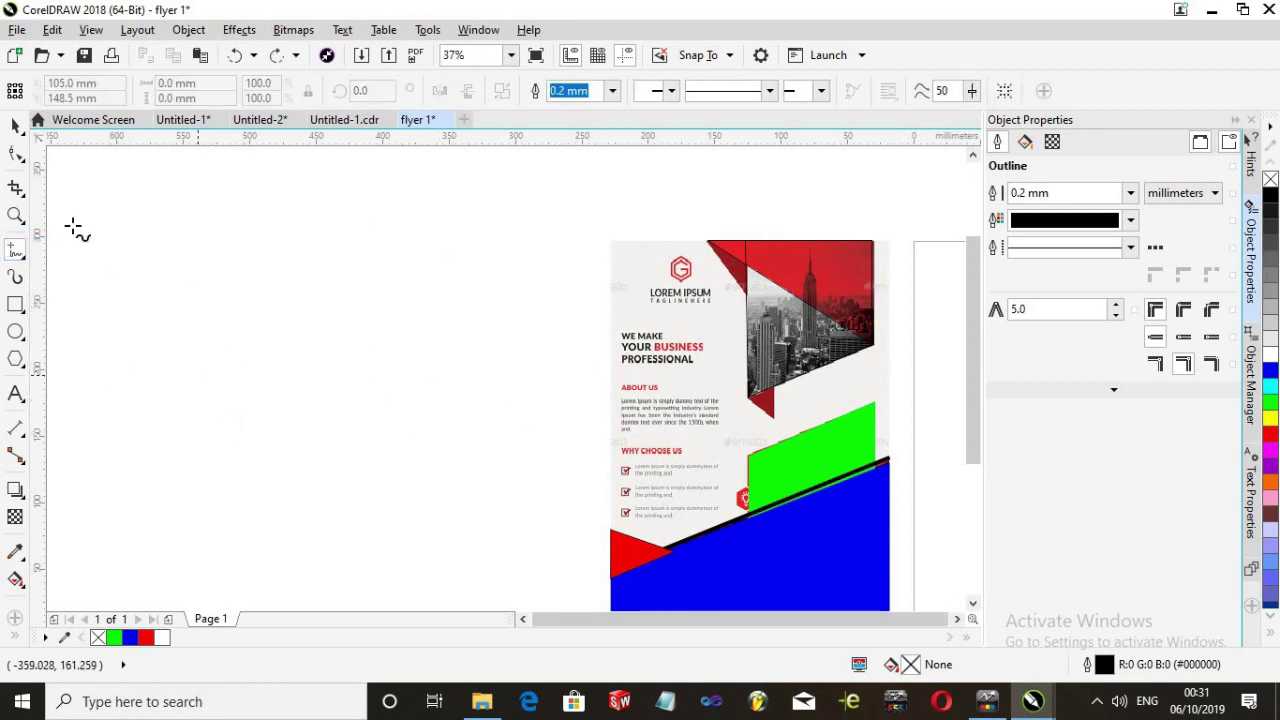
Try the Bézier tool with a curved path in the empty area beside the flyer and delete it
left_click(27, 262)
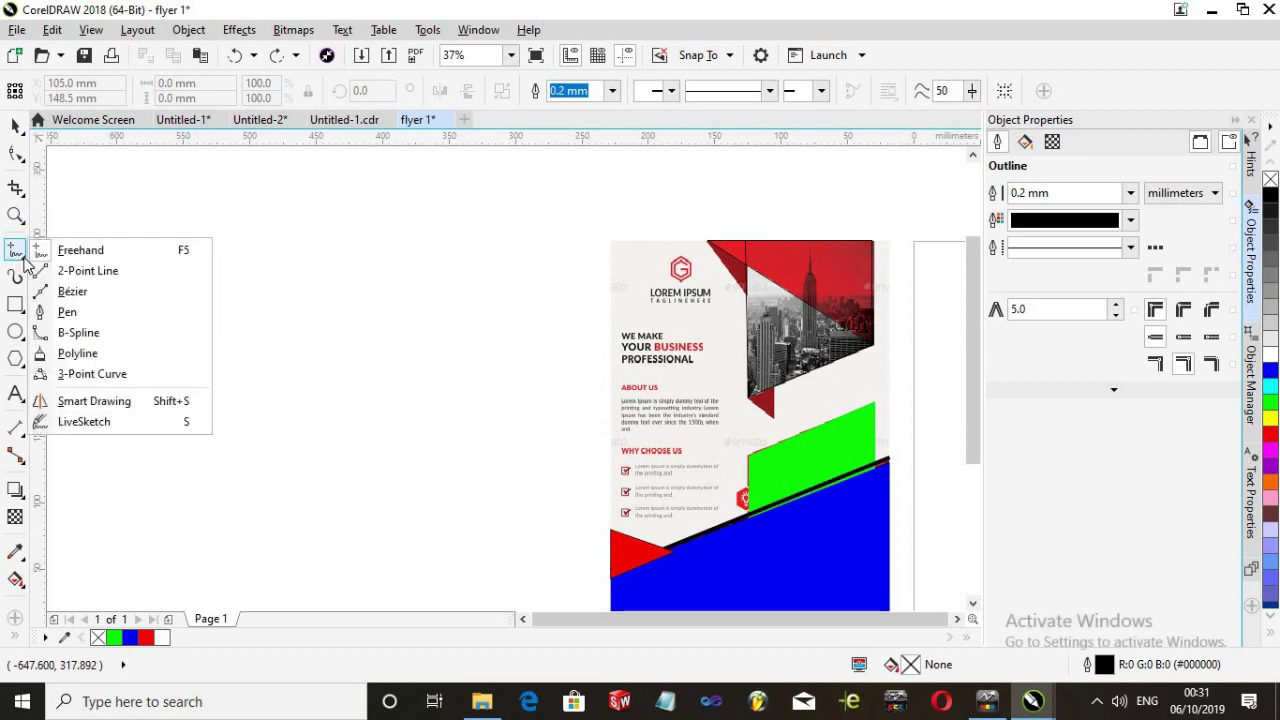
left_click(72, 292)
left_click(124, 383)
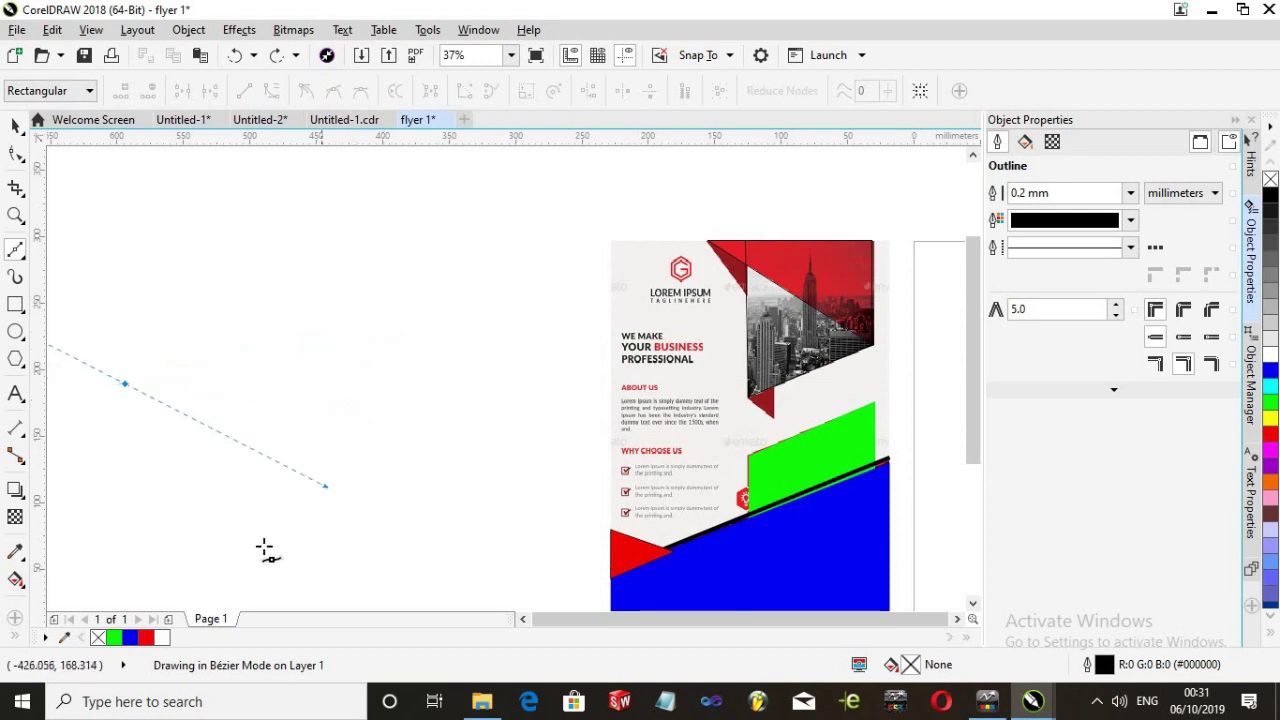
left_click_drag(124, 383, 134, 463)
left_click_drag(280, 418, 297, 409)
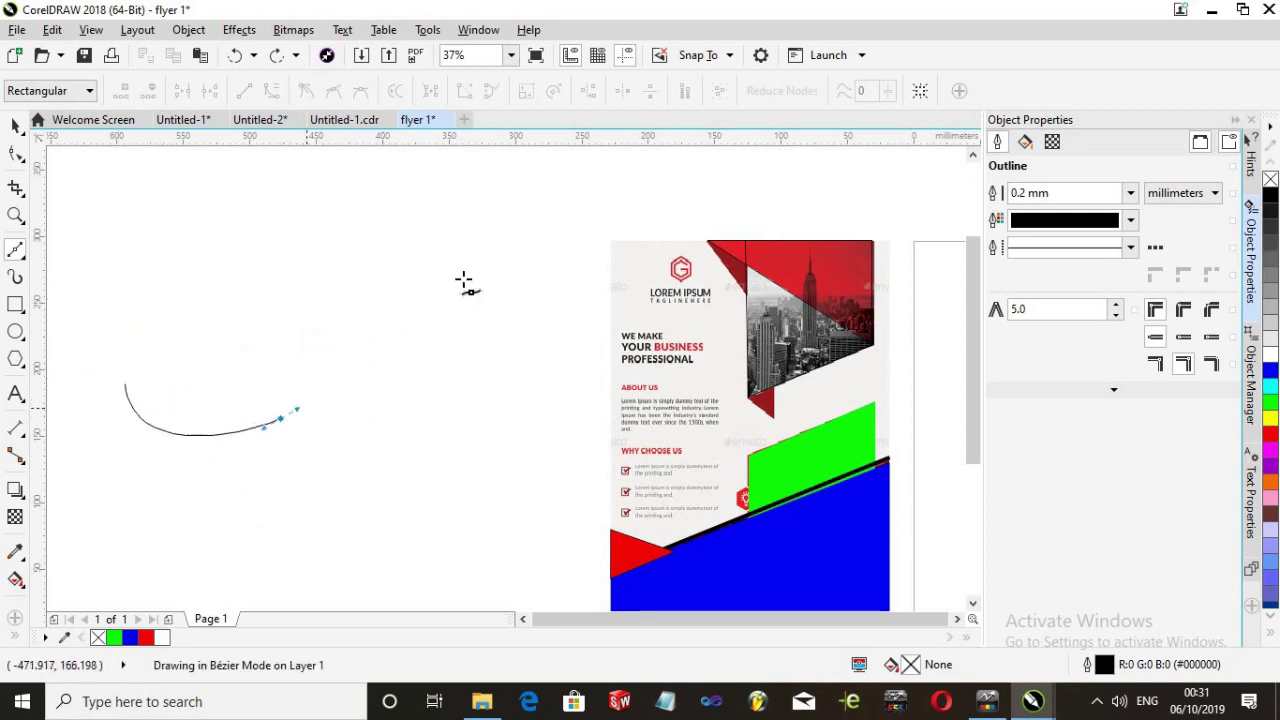
left_click_drag(465, 284, 369, 477)
left_click(400, 497)
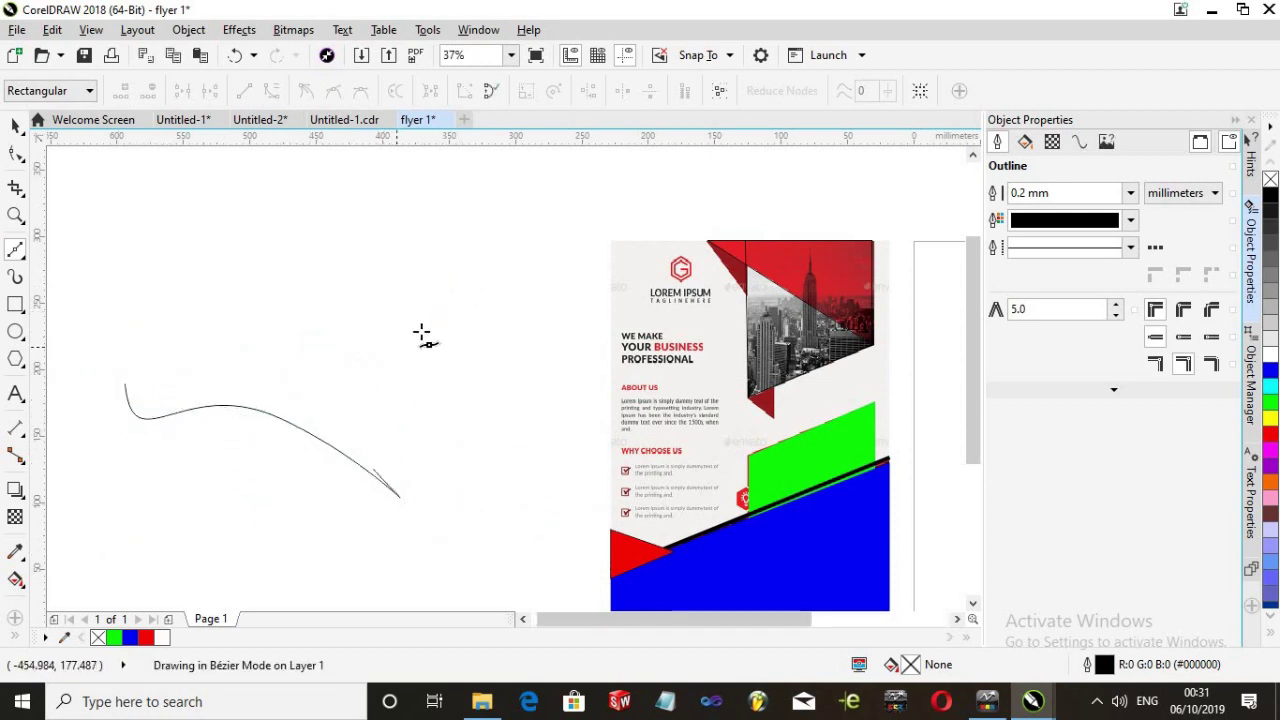
key("space")
key("space")
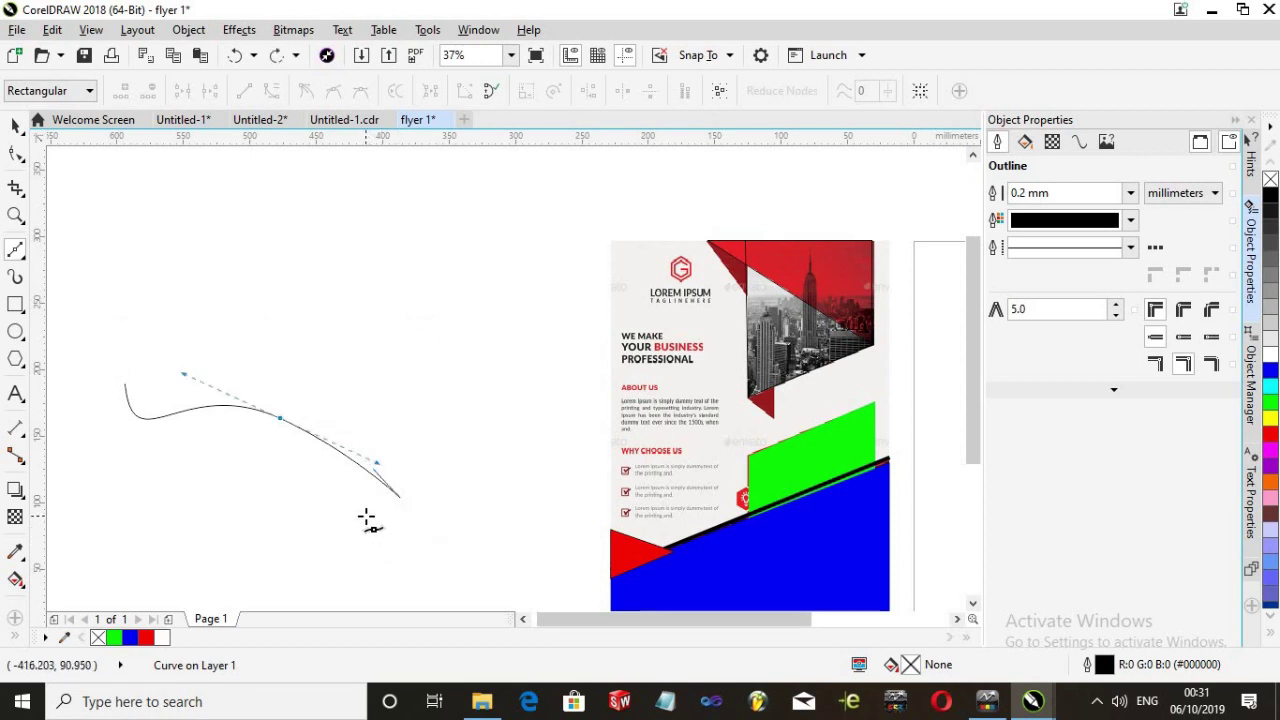
key("Delete")
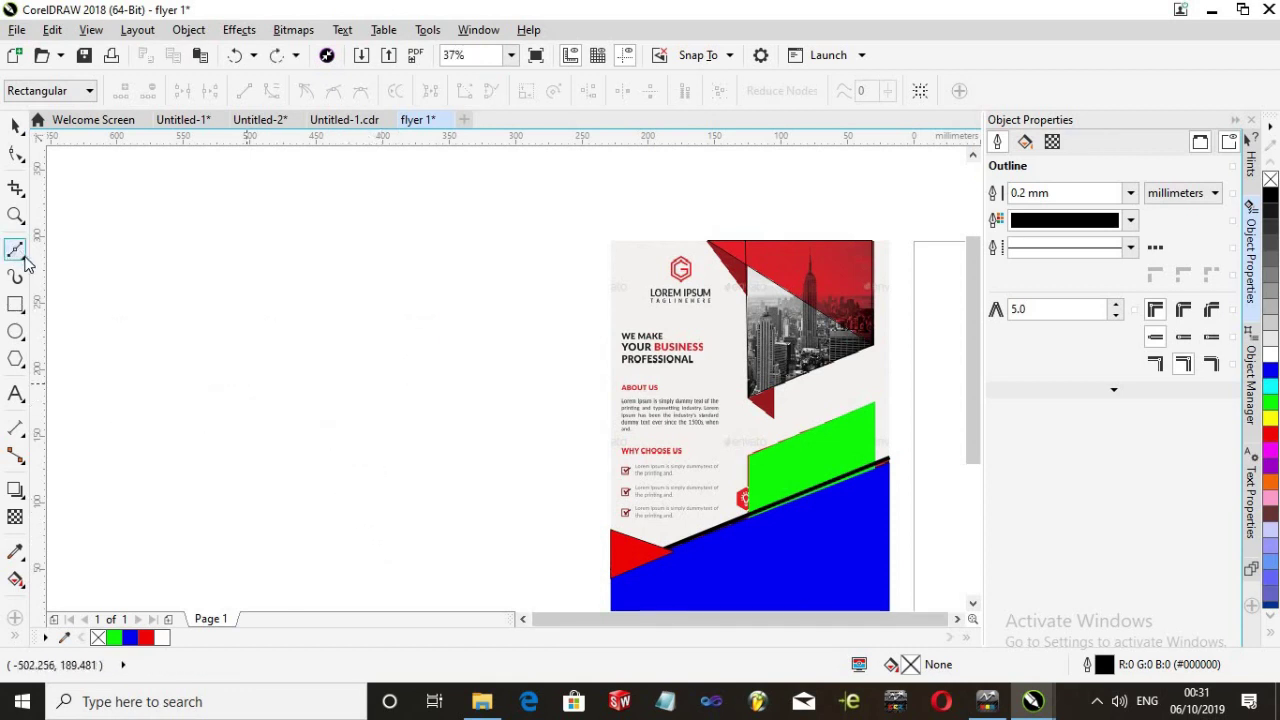
Trace the dark red triangle beside the logo with 2-Point Lines, about 30 × 41 mm, and fill it cyan
left_click(24, 258)
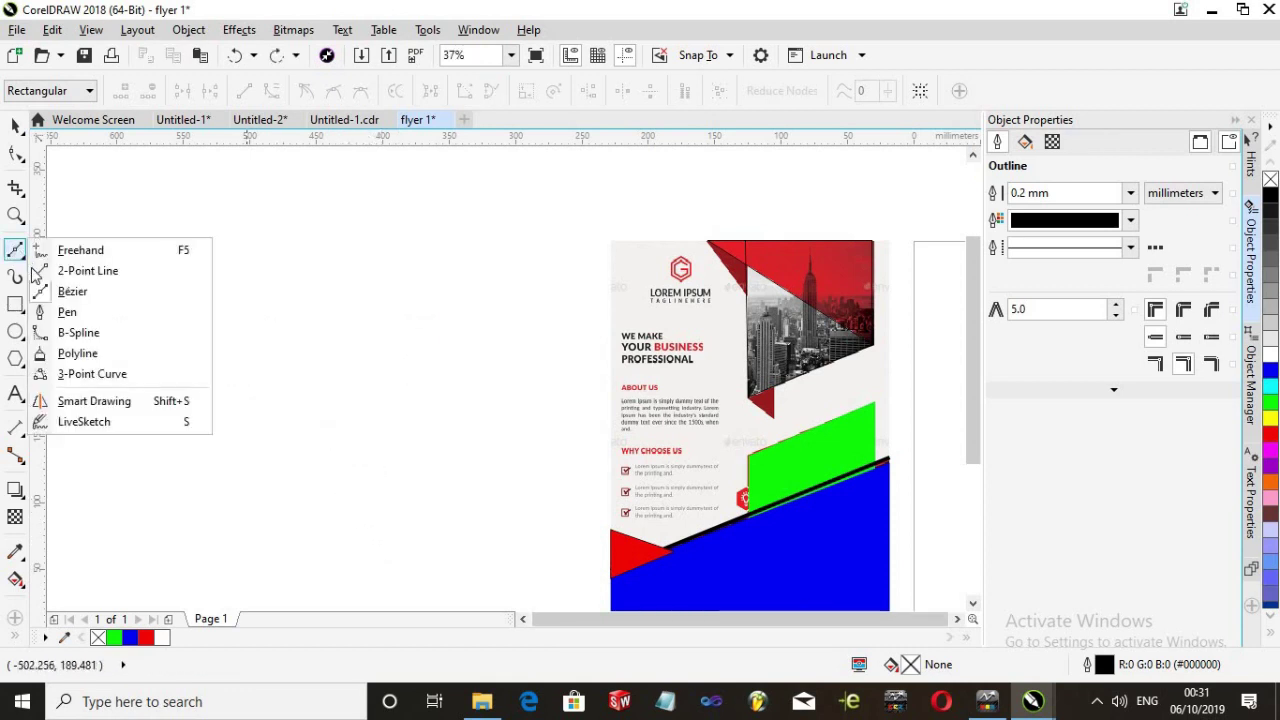
left_click(100, 271)
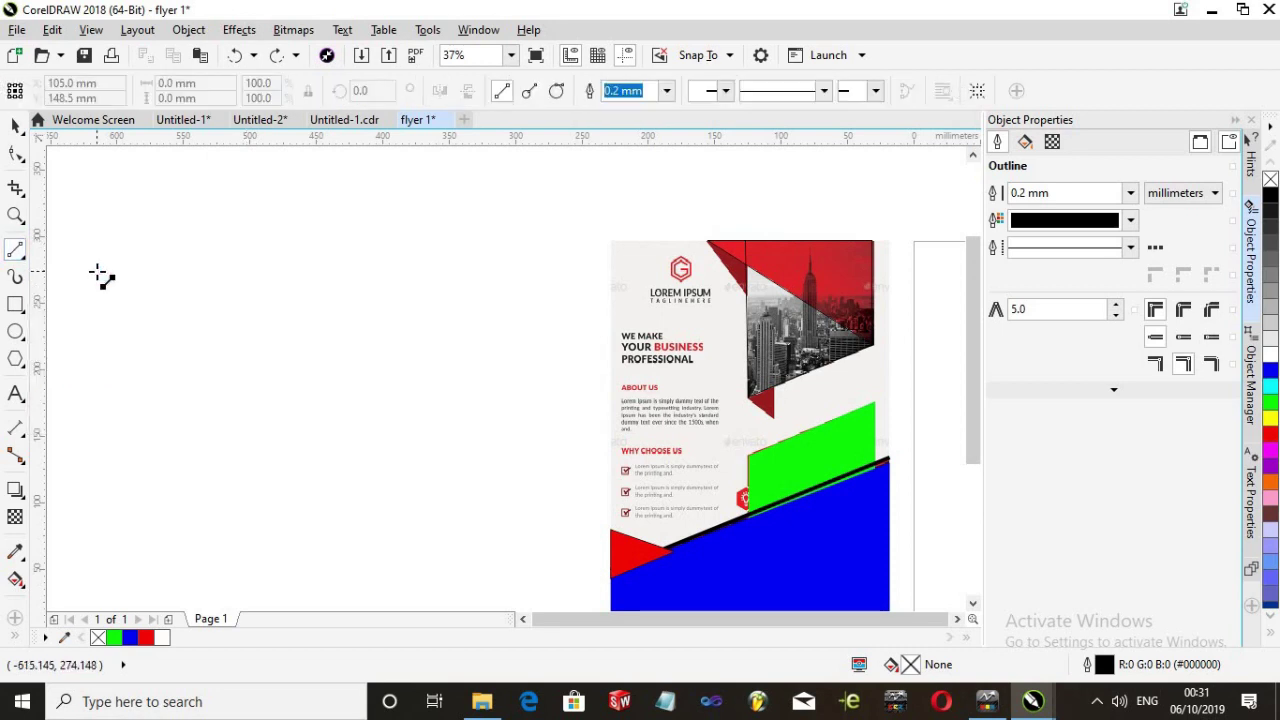
scroll(837, 271, "up", 4)
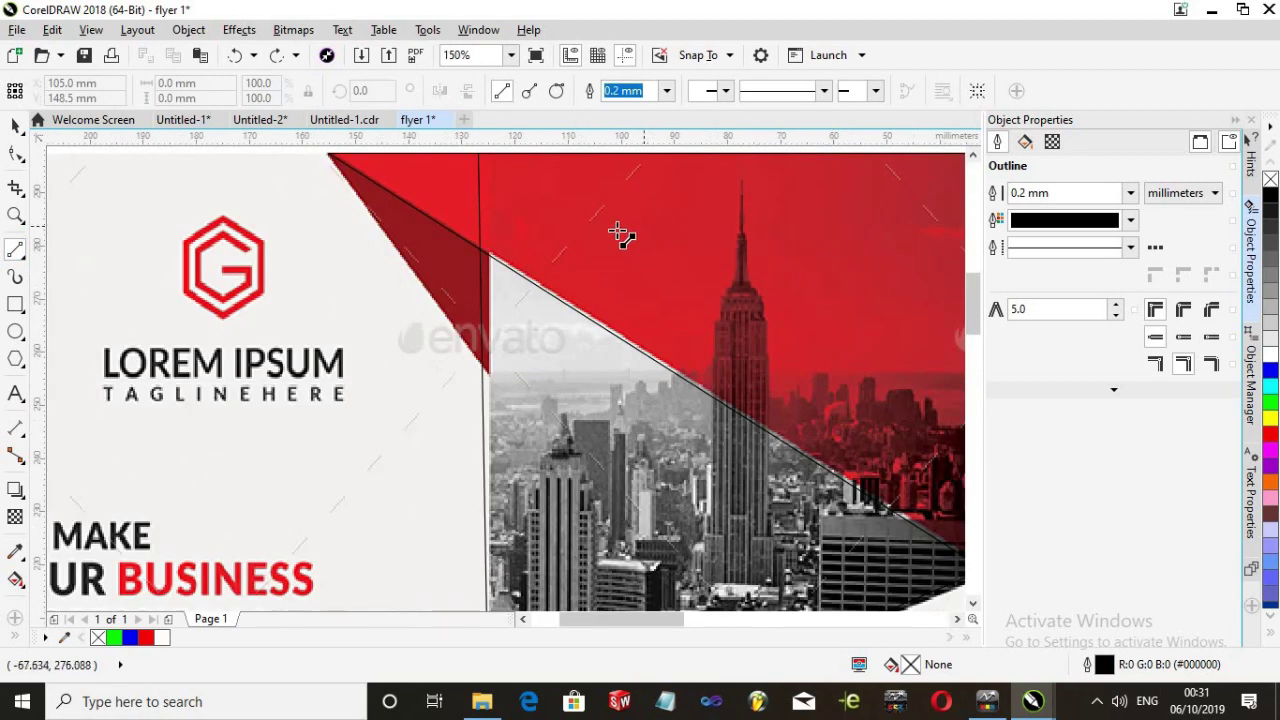
scroll(623, 234, "down", 2)
scroll(533, 207, "up", 4)
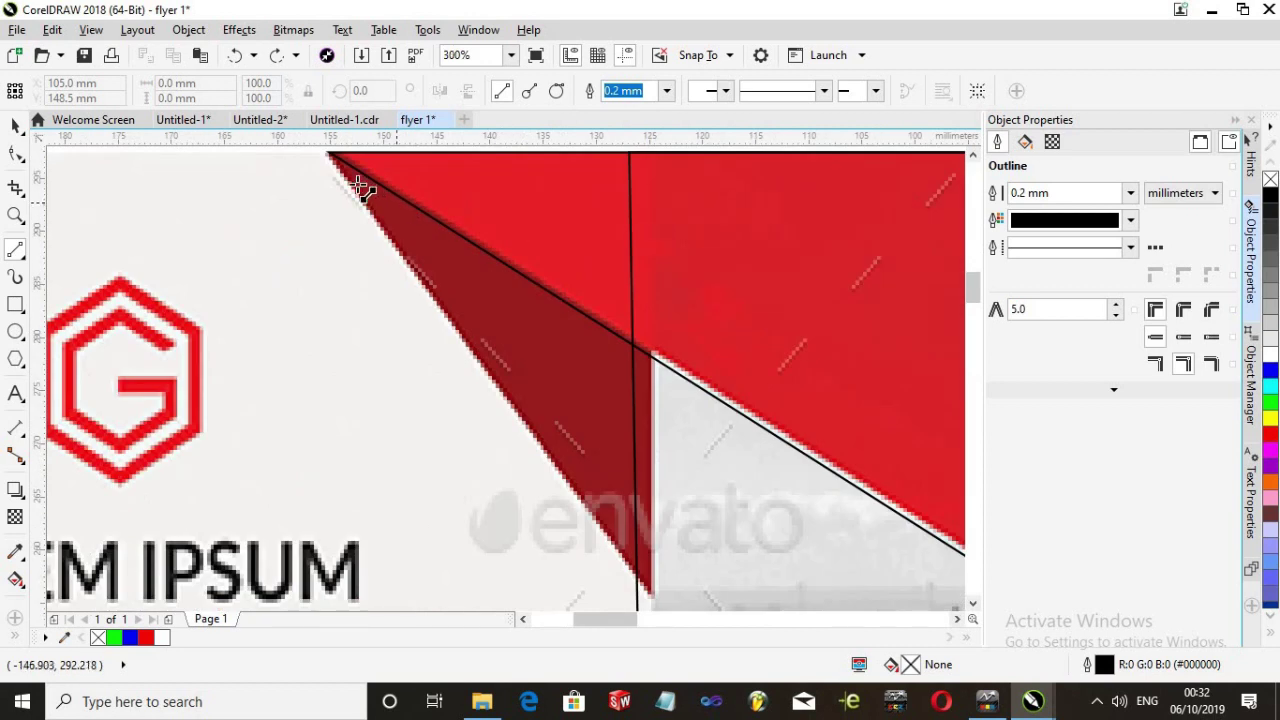
left_click_drag(338, 157, 333, 212)
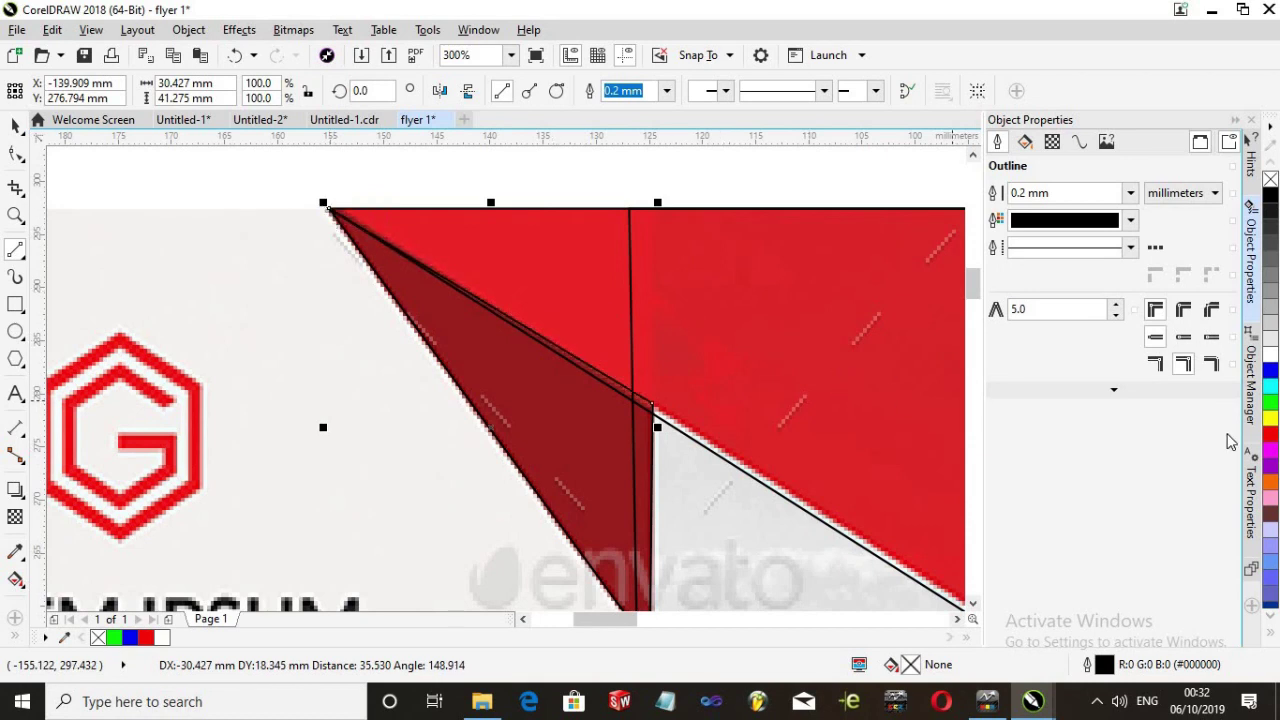
left_click(1267, 388)
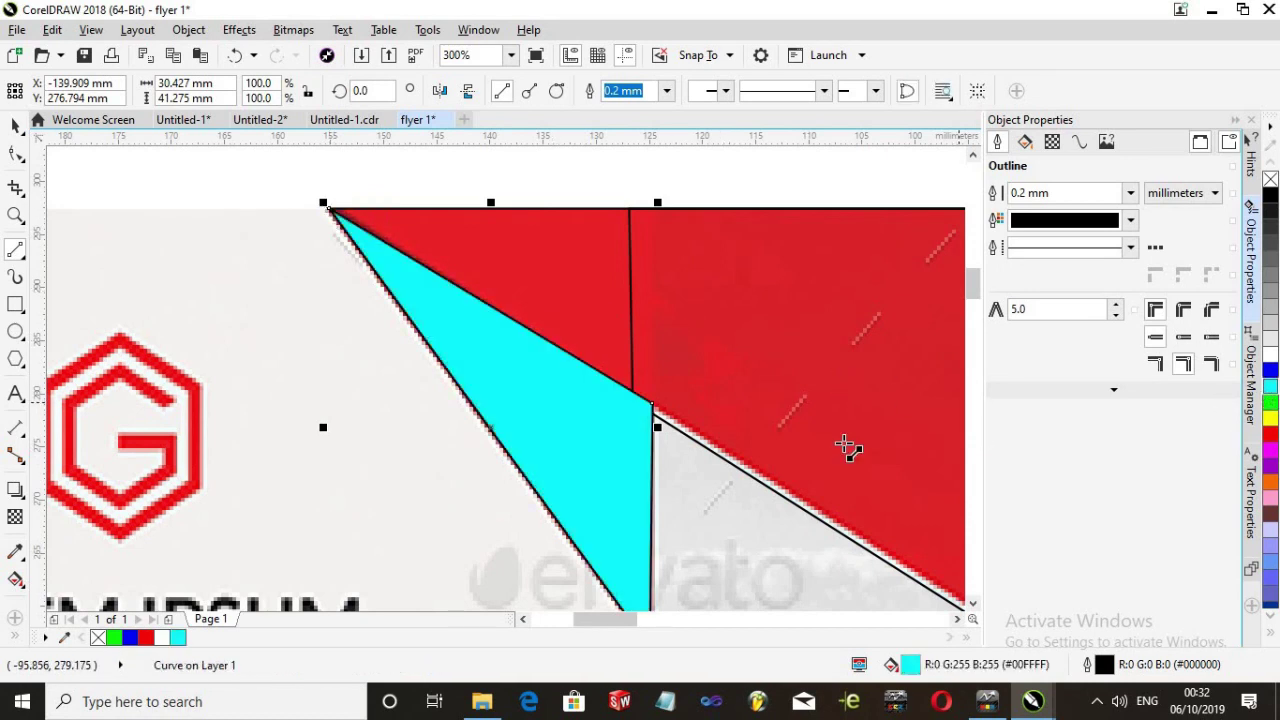
Trace the small dark red triangle under the photo's lower corner, about 20 × 26 mm, and fill it blue
scroll(845, 447, "down", 3)
scroll(871, 583, "up", 2)
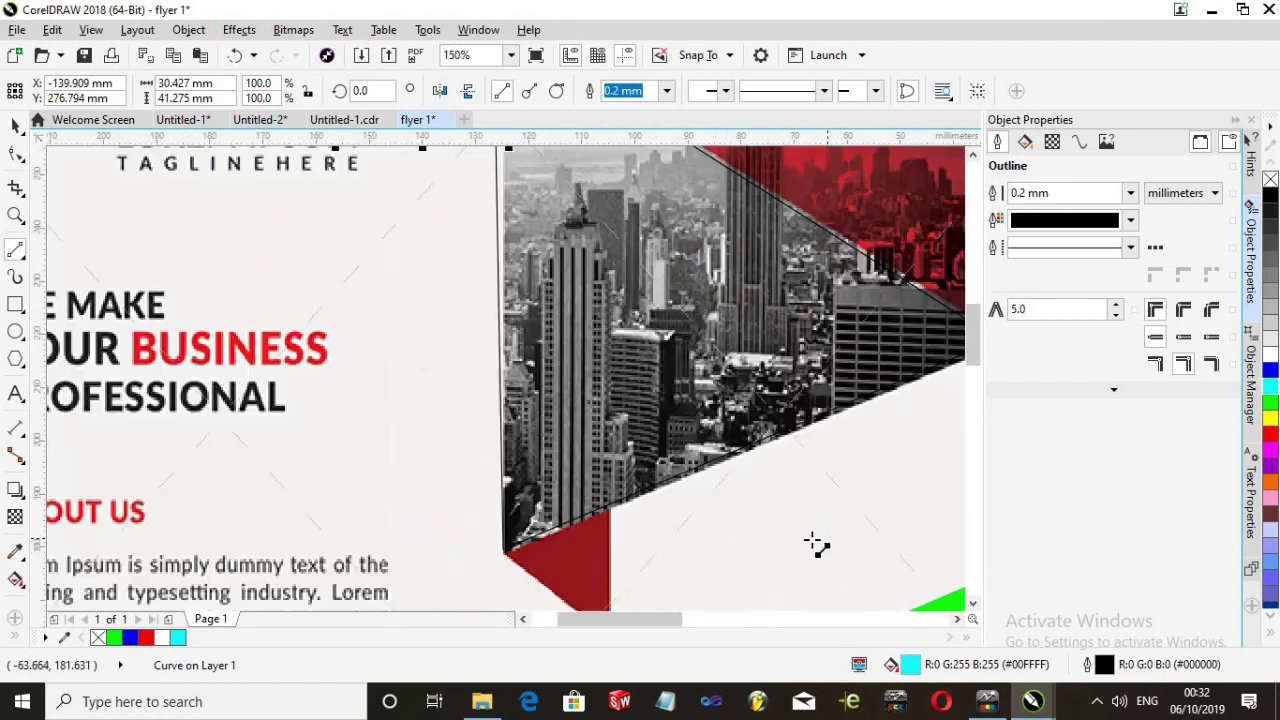
scroll(816, 543, "down", 2)
left_click_drag(975, 357, 984, 417)
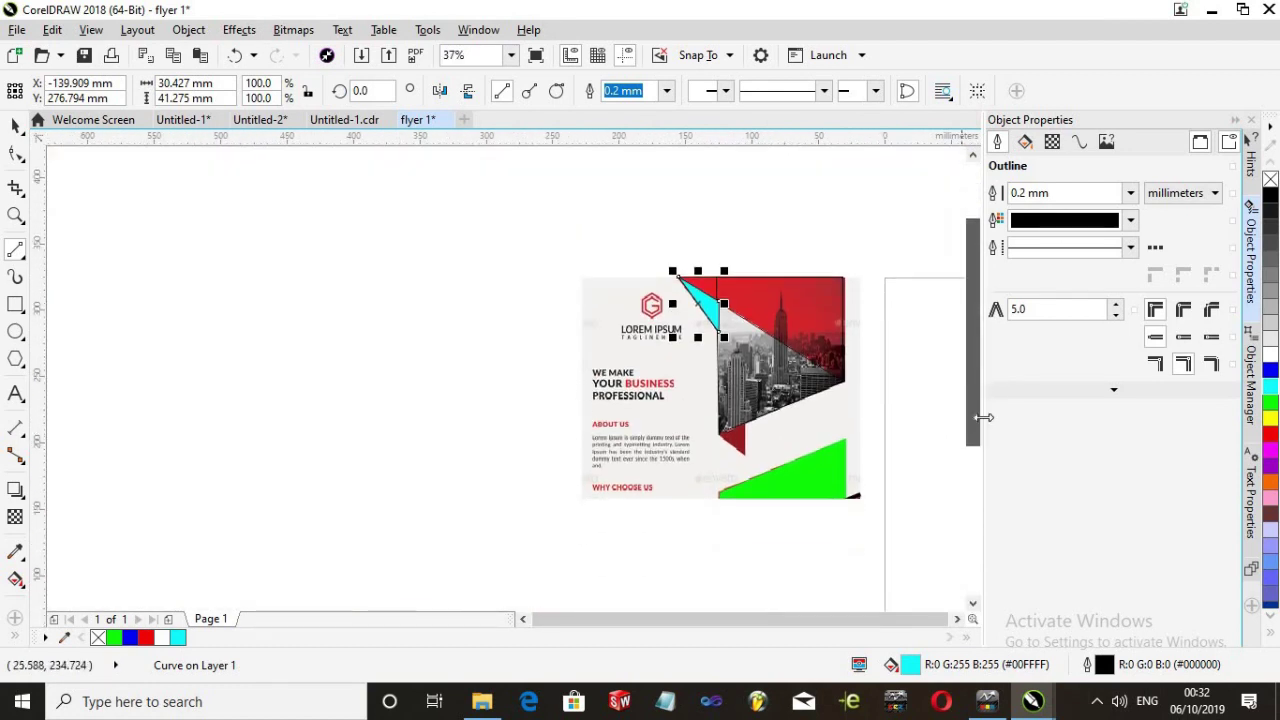
scroll(620, 390, "up", 3)
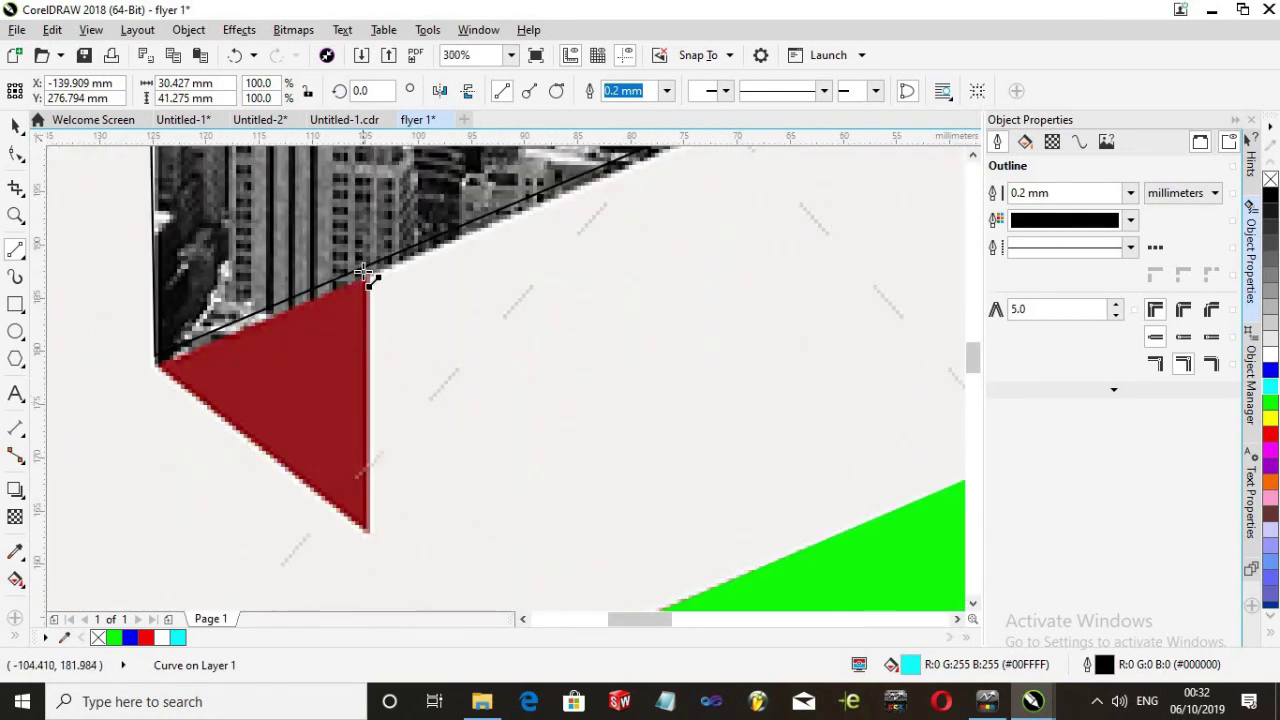
left_click_drag(369, 278, 368, 532)
mouse_move(368, 532)
left_mouse_down()
mouse_move(300, 500)
mouse_move(212, 385)
mouse_move(163, 374)
mouse_move(156, 358)
mouse_move(368, 258)
left_mouse_up()
scroll(368, 258, "down", 5)
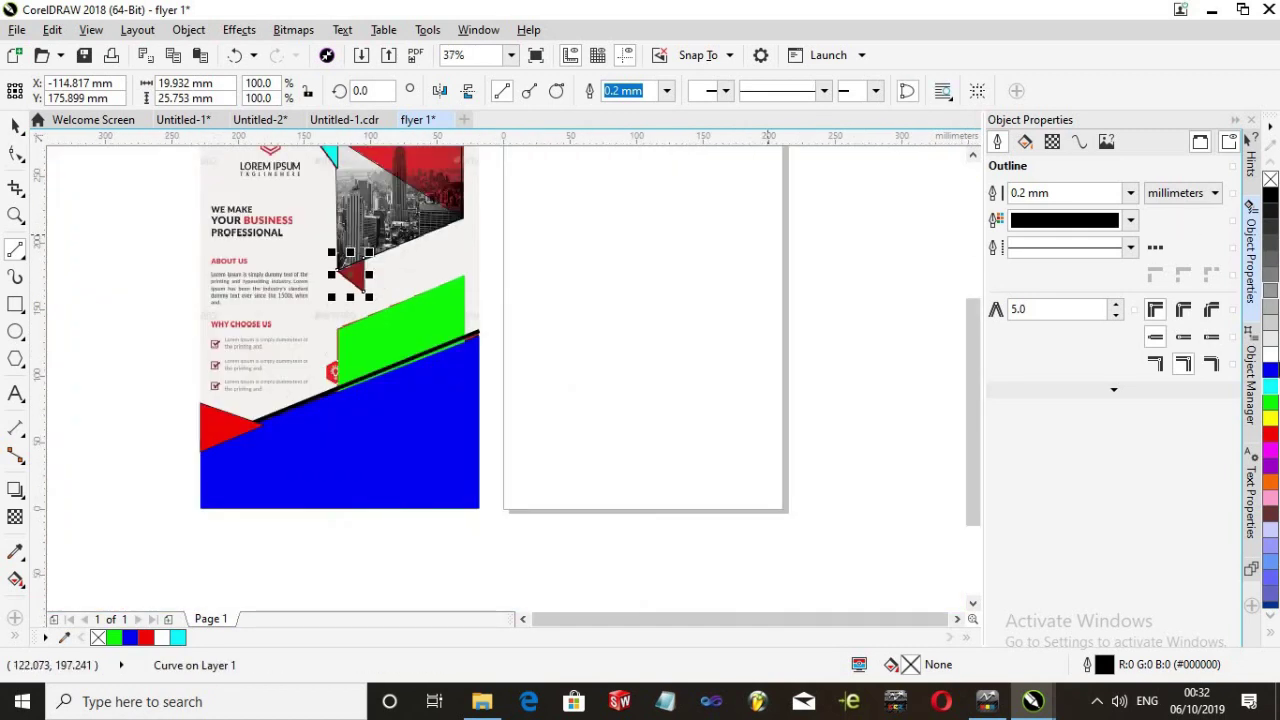
left_click(1270, 371)
scroll(257, 206, "down", 2)
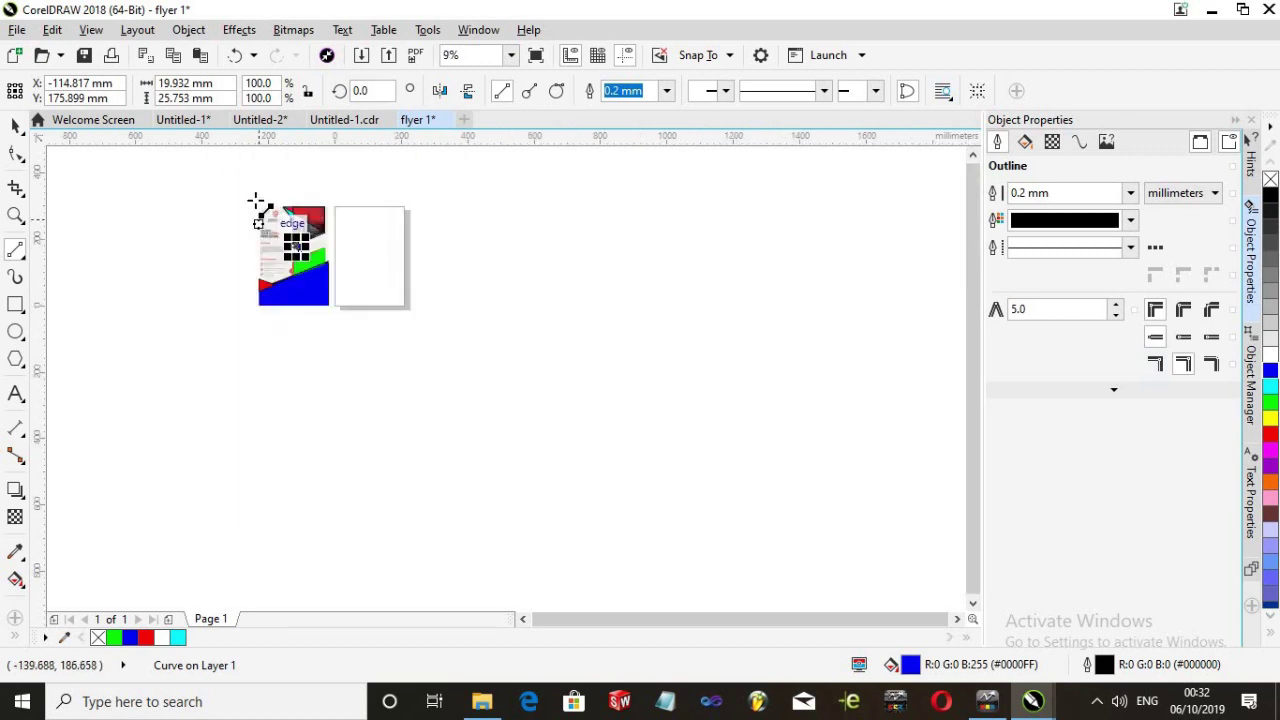
scroll(260, 200, "up", 2)
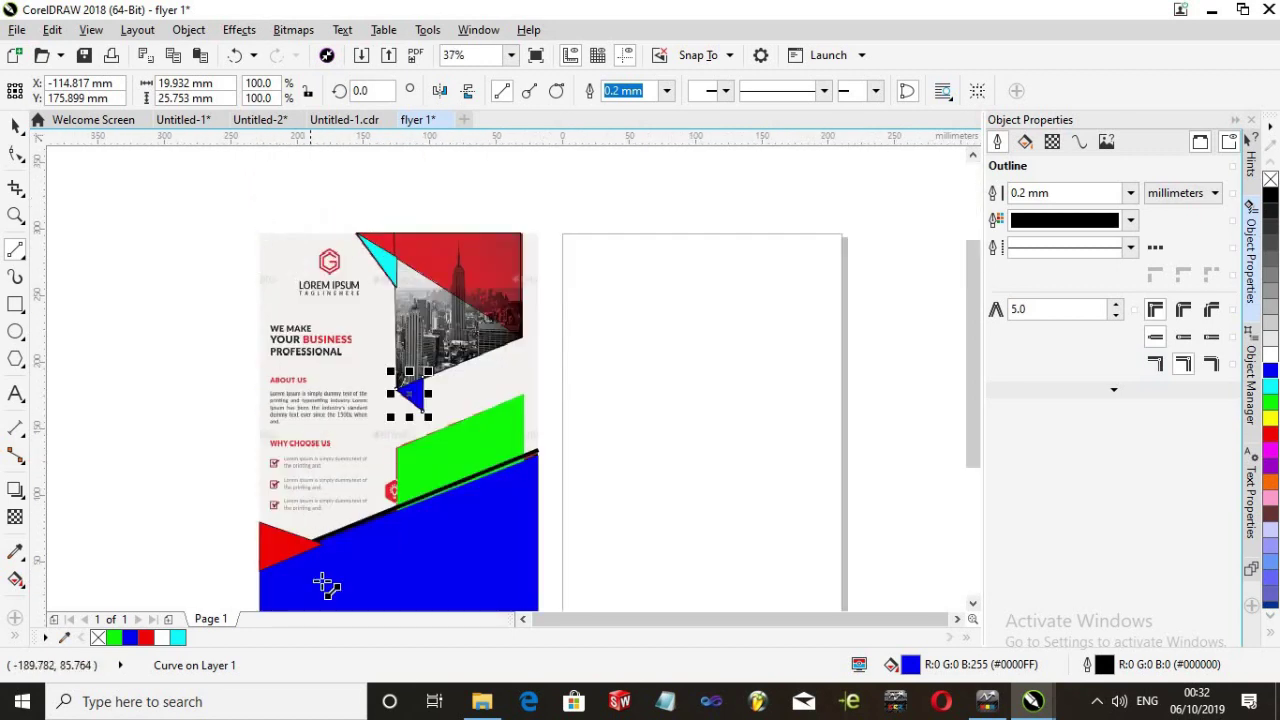
scroll(378, 500, "up", 2)
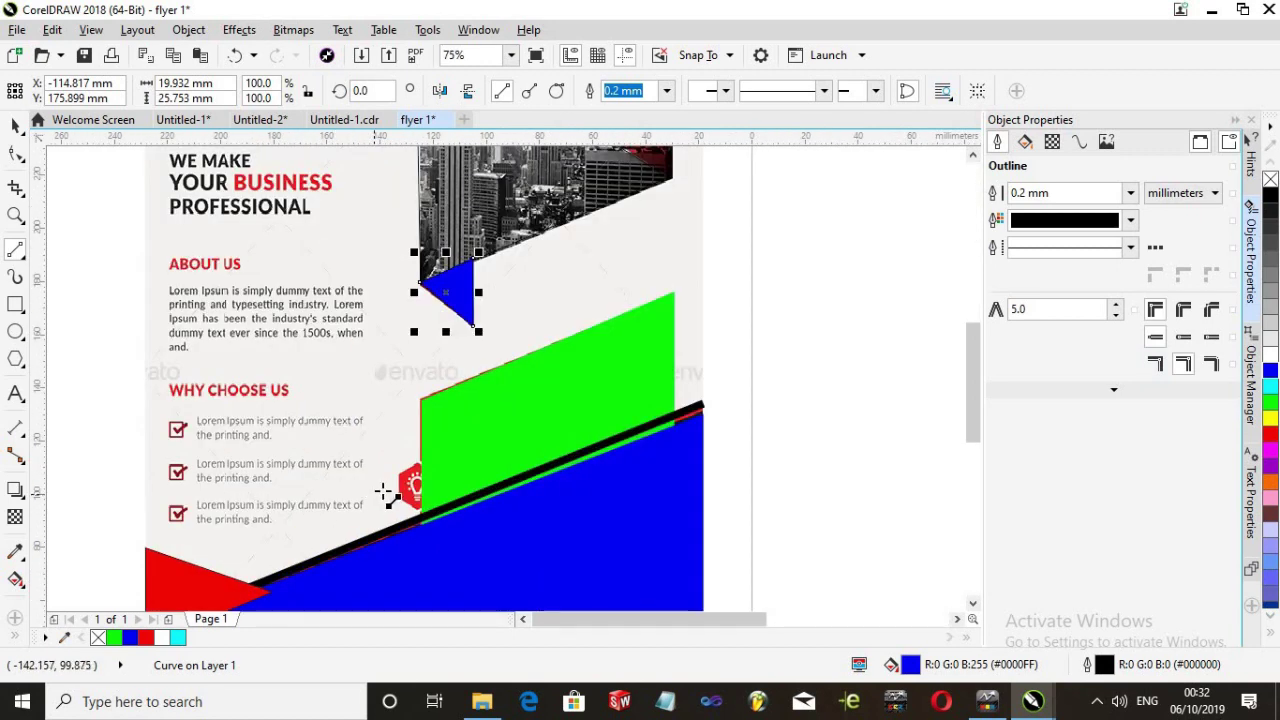
scroll(385, 490, "down", 4)
scroll(380, 491, "up", 4)
scroll(371, 463, "down", 4)
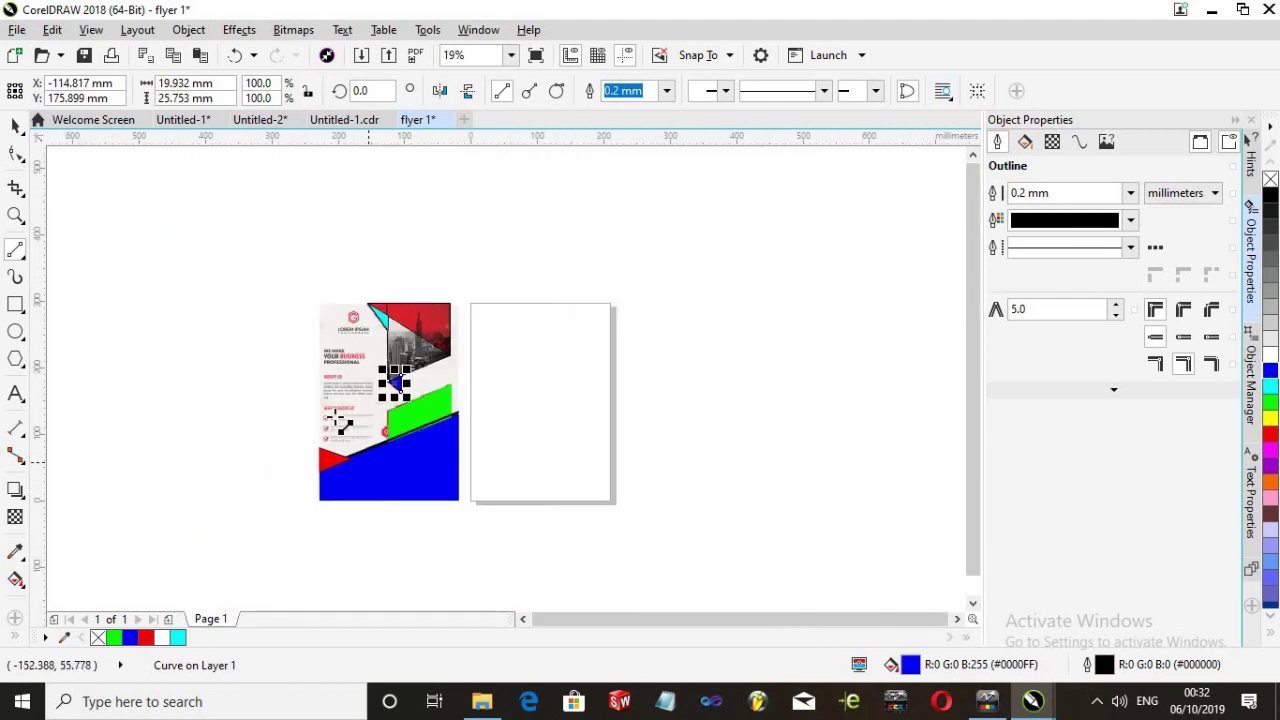
scroll(340, 425, "up", 1)
Try to move the flyer from under the traced shapes, and undo the move of the 210 × 297 mm rectangle
left_click(16, 127)
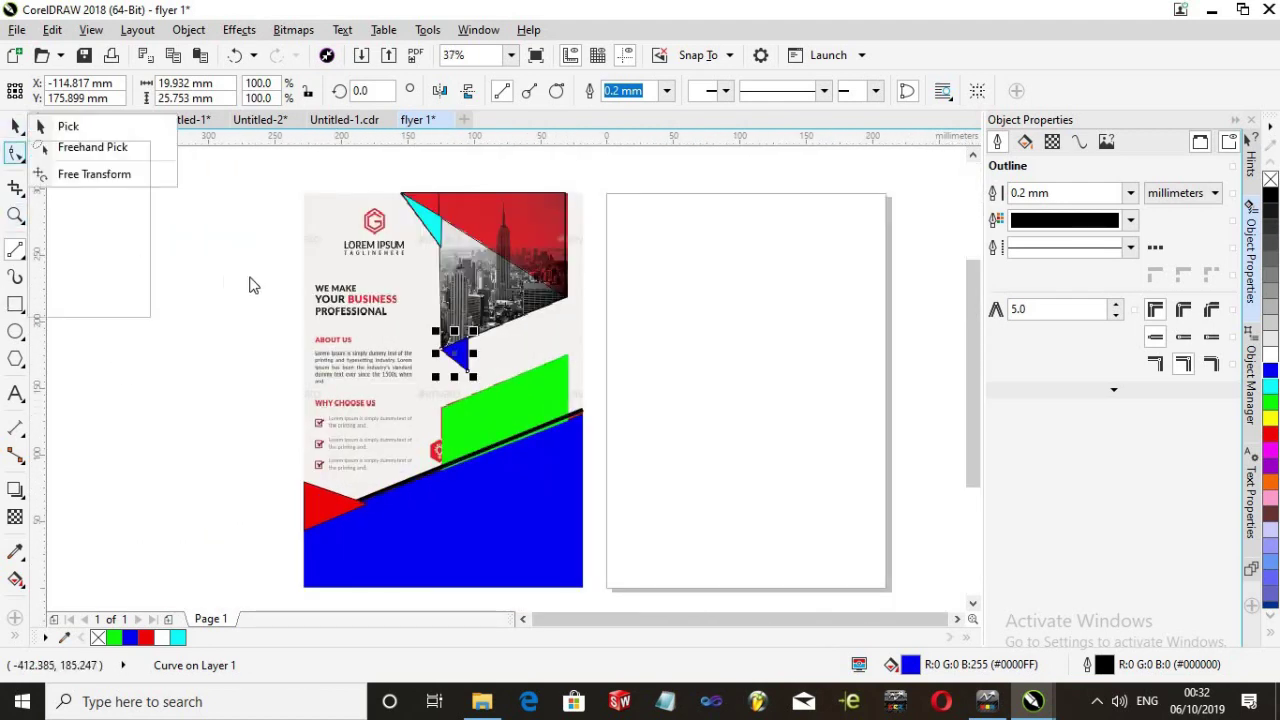
left_click(8, 122)
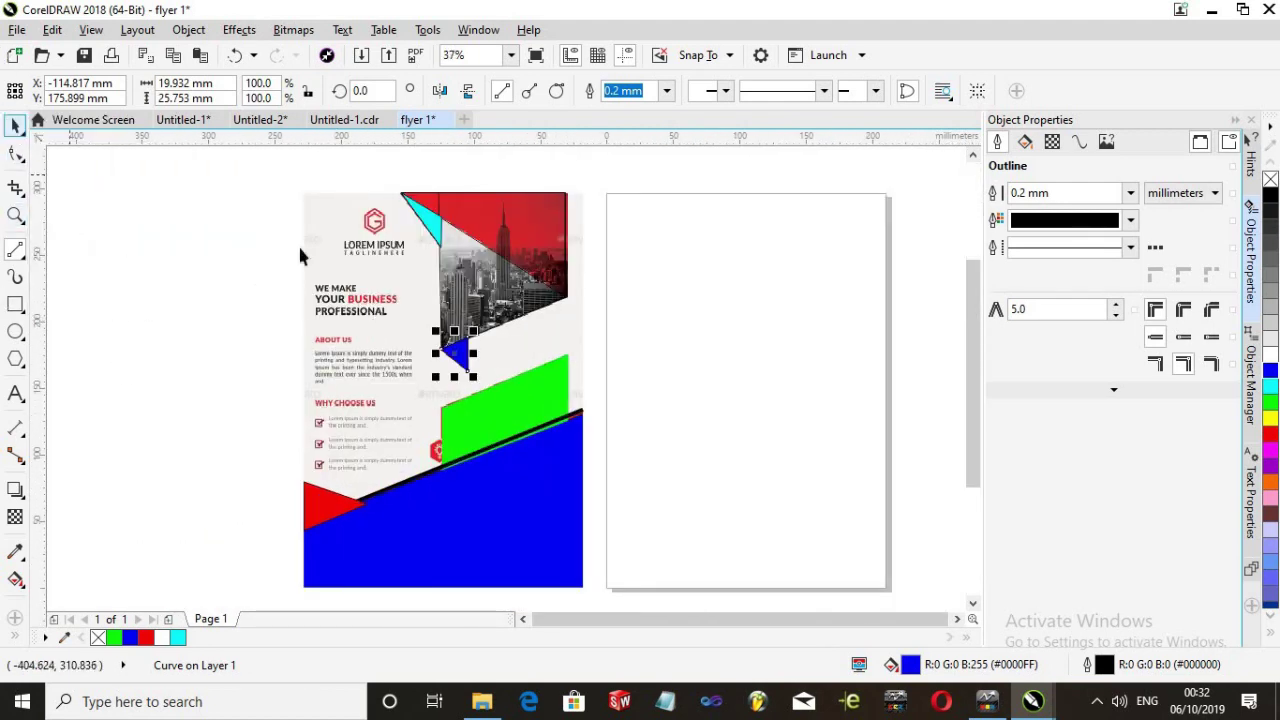
left_click_drag(457, 380, 745, 410)
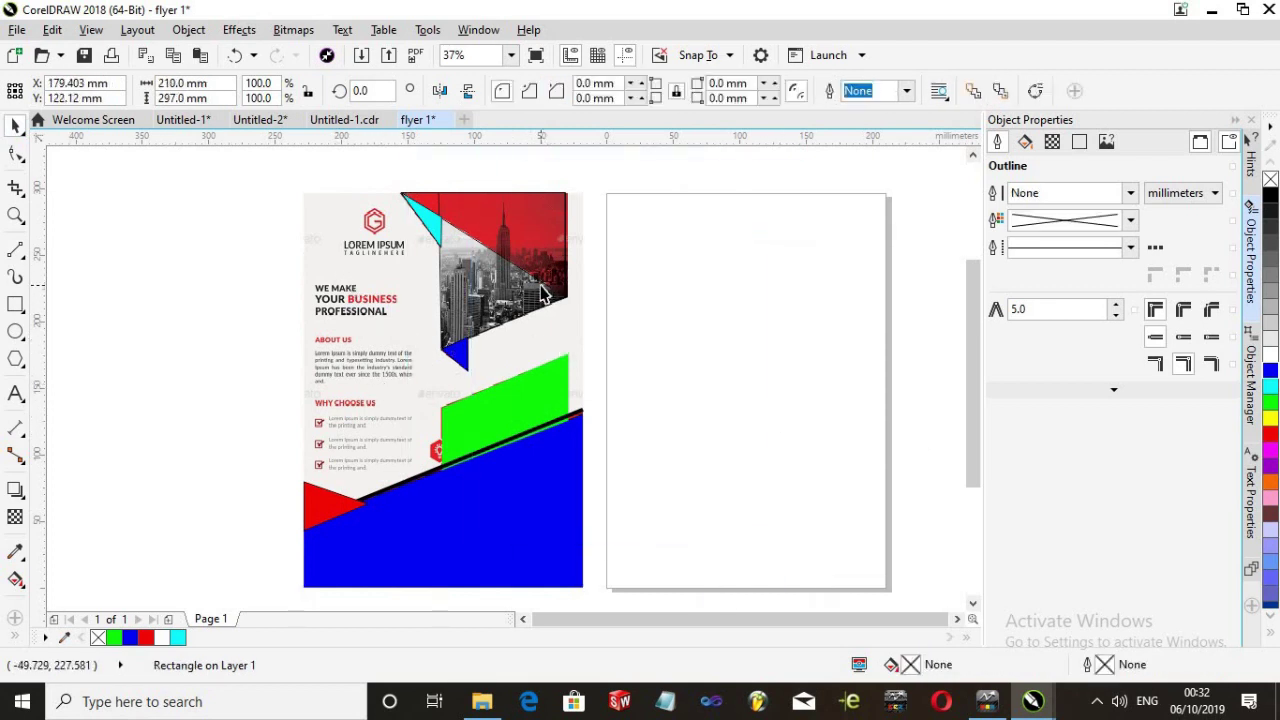
key("ctrl+z")
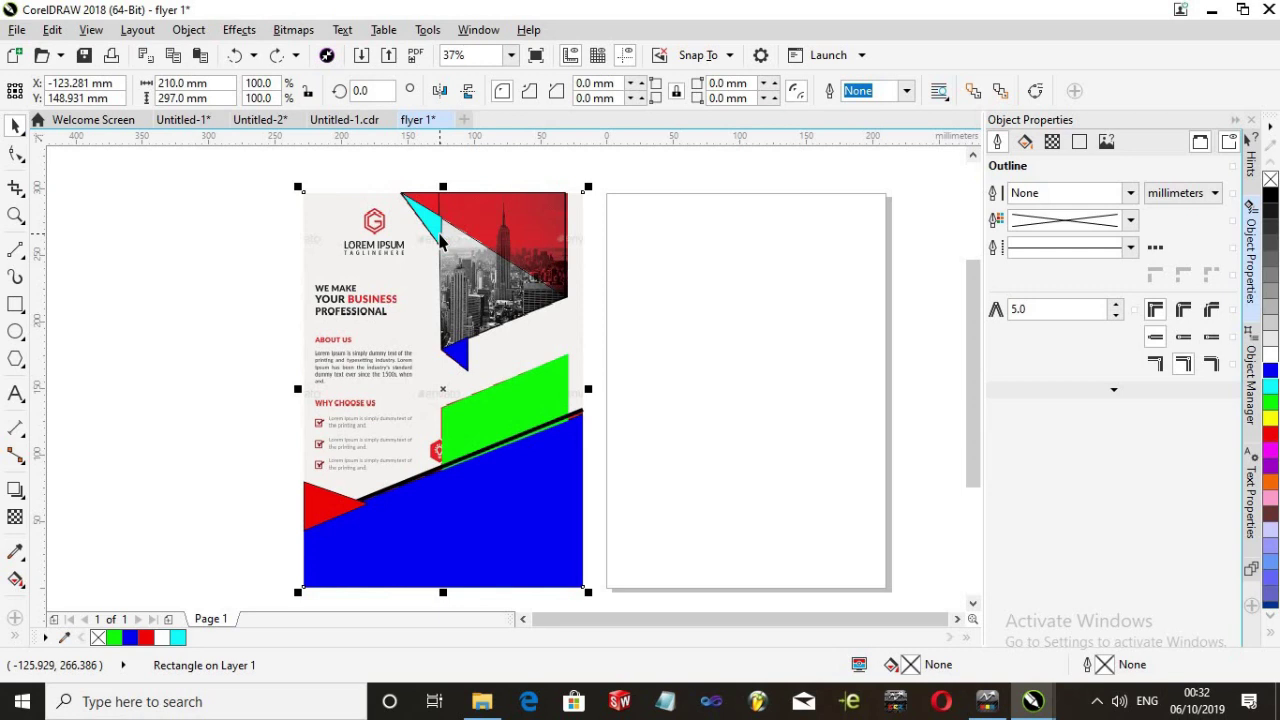
Move the sample flyer image out from under the traced shapes onto the blank page
left_click(753, 337)
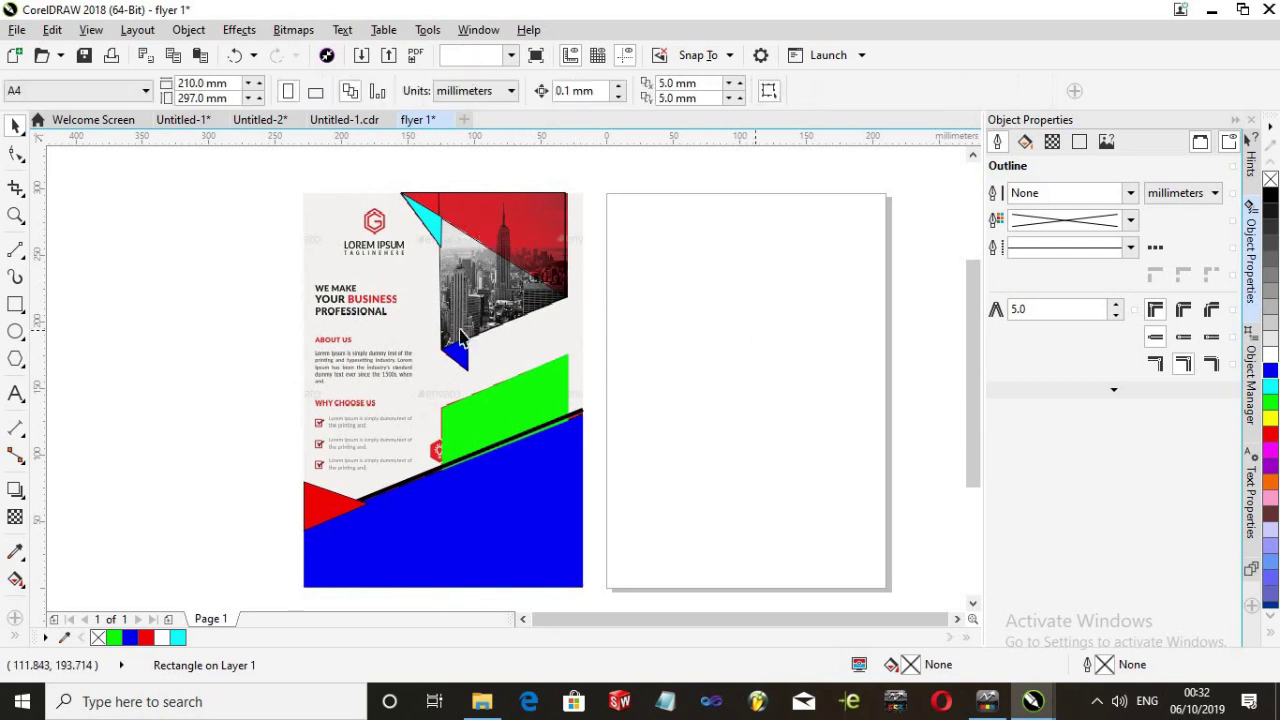
left_click(377, 342)
left_click_drag(370, 370, 716, 344)
left_click(446, 414)
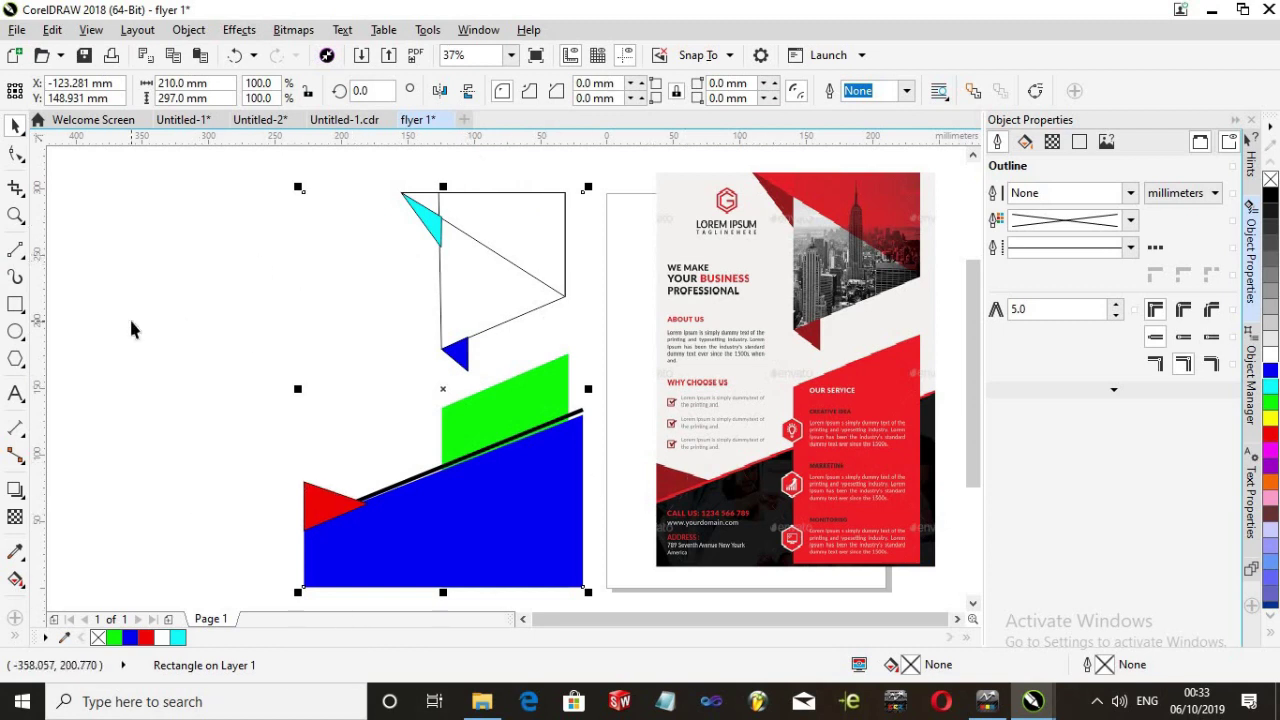
left_click(371, 321)
key("Tab")
key("Tab")
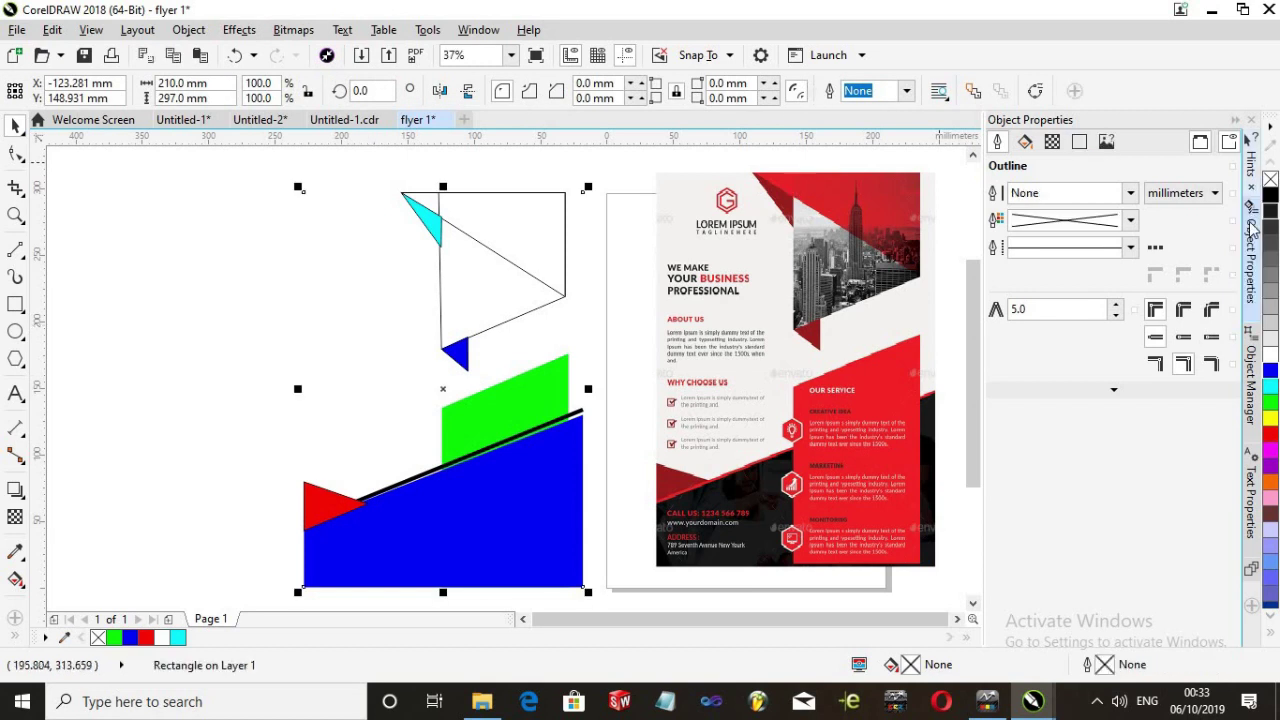
left_click(1251, 234)
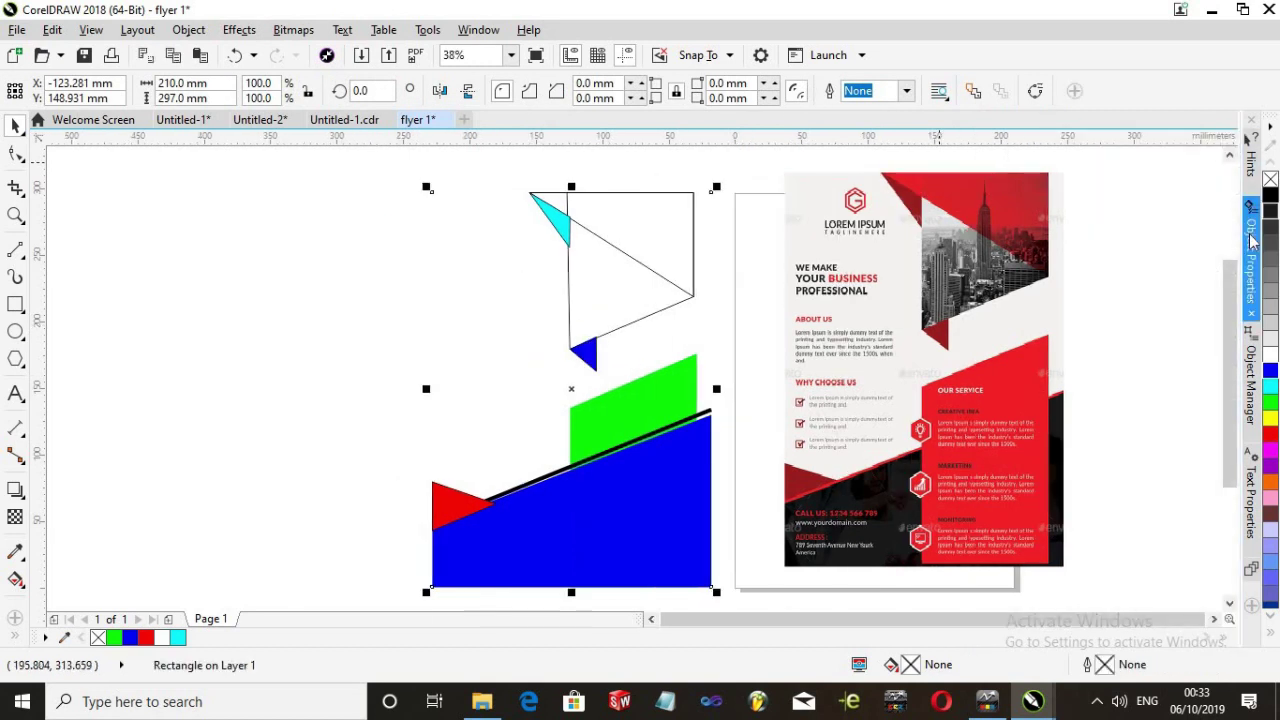
left_click(1251, 240)
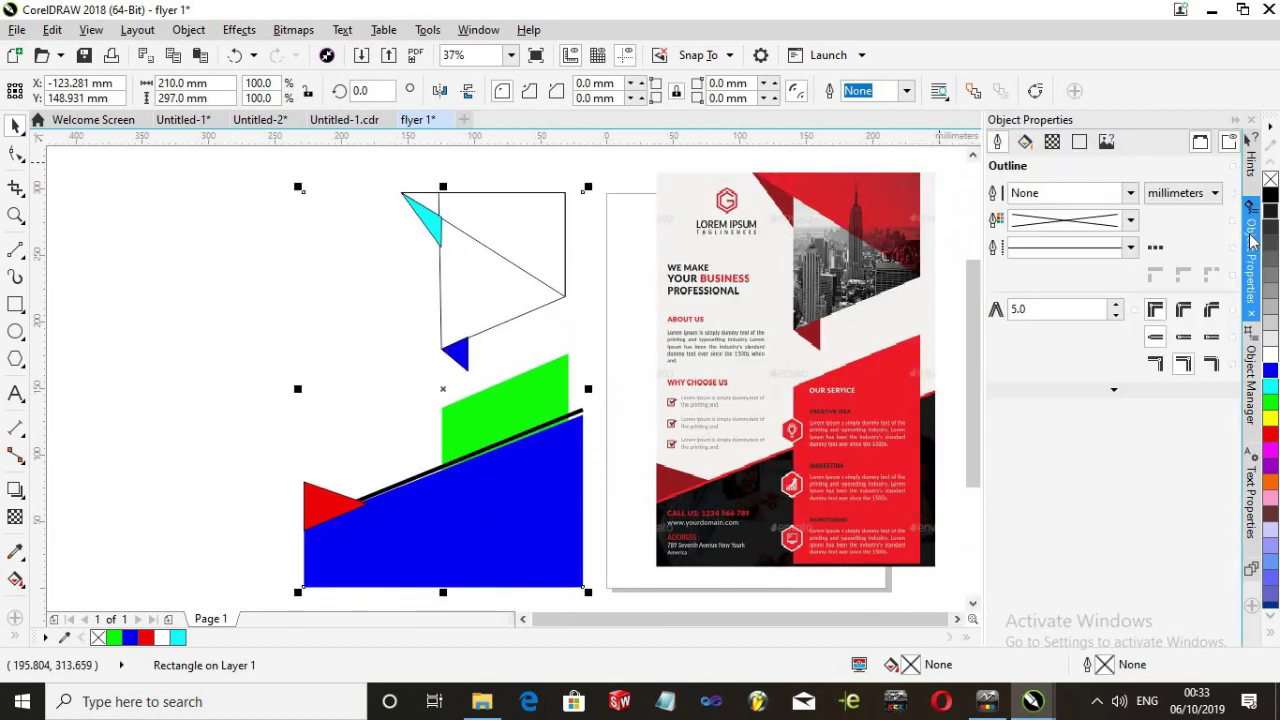
Give the A4 background rectangle a uniform fill sampled from the sample flyer's off-white background, #F3F2F0
left_click(1030, 143)
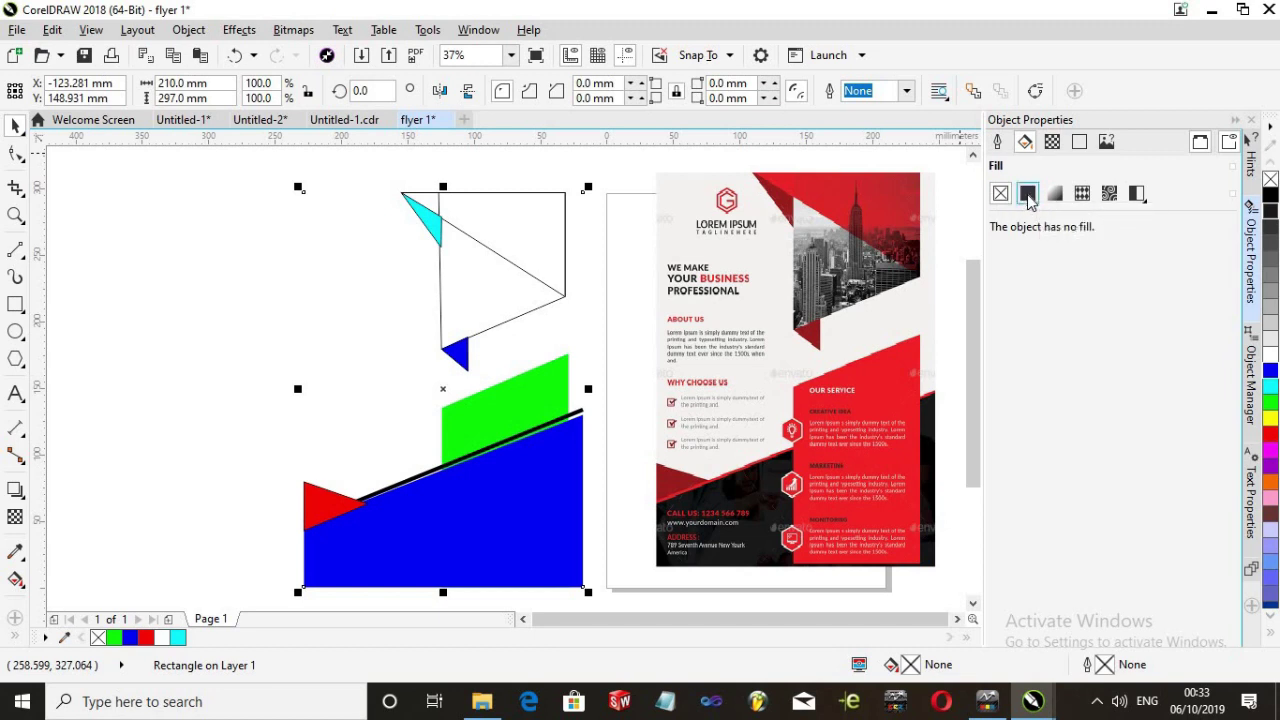
key("Escape")
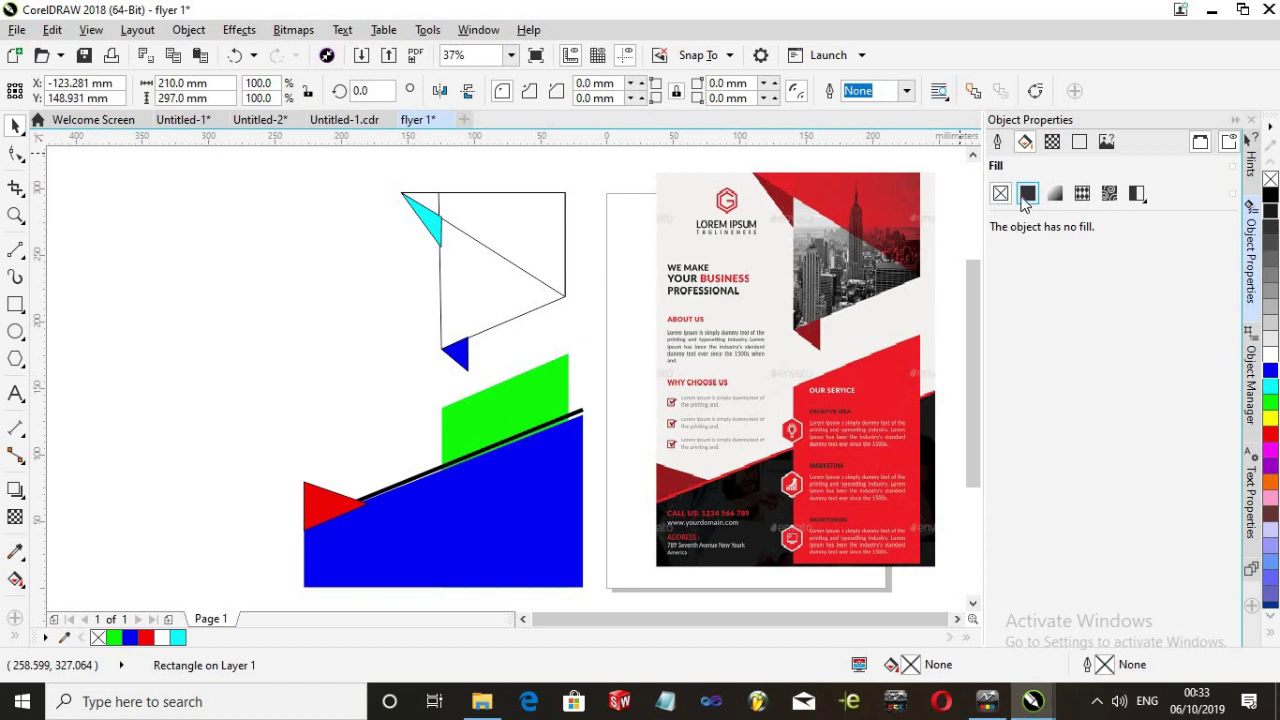
left_click(1027, 194)
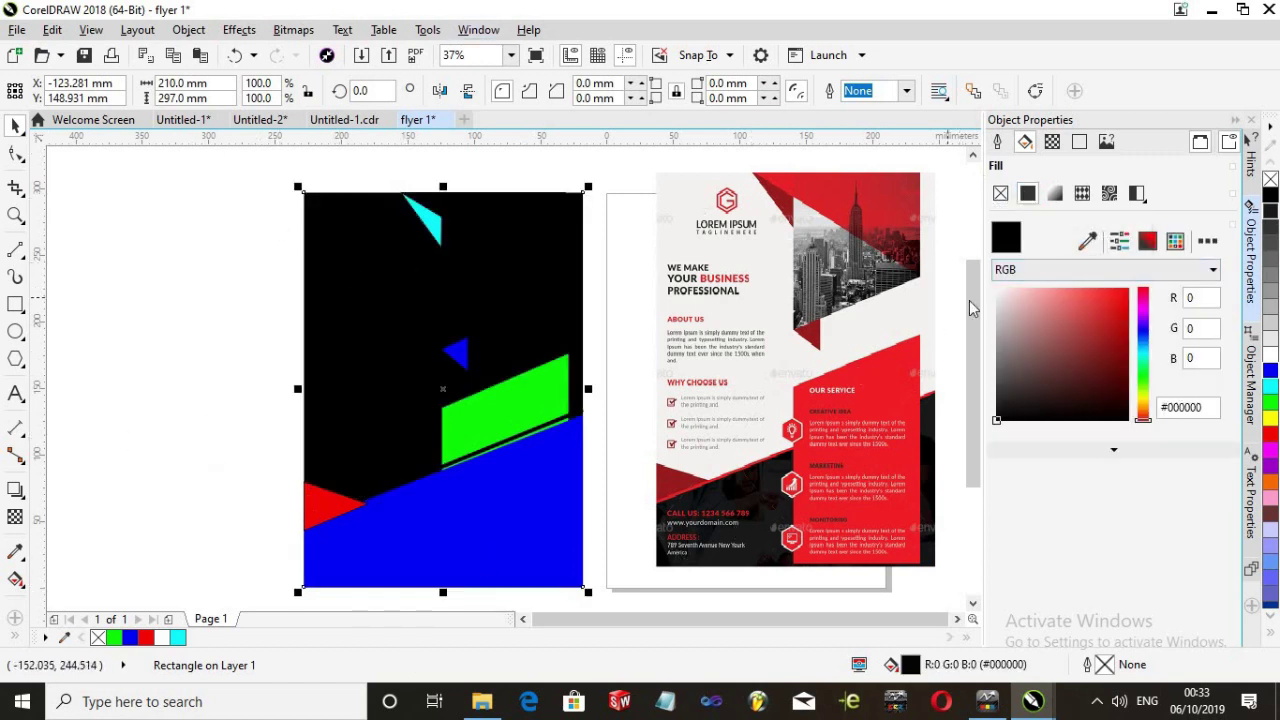
left_click(1082, 243)
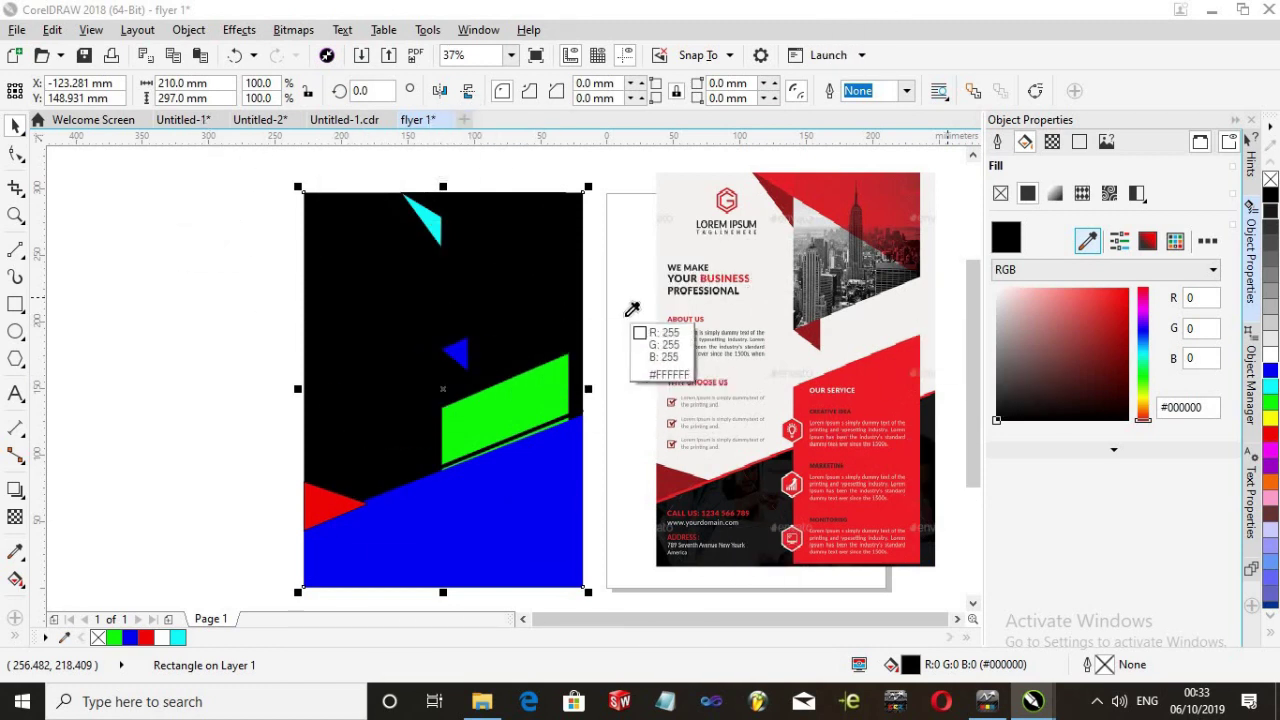
left_click(684, 249)
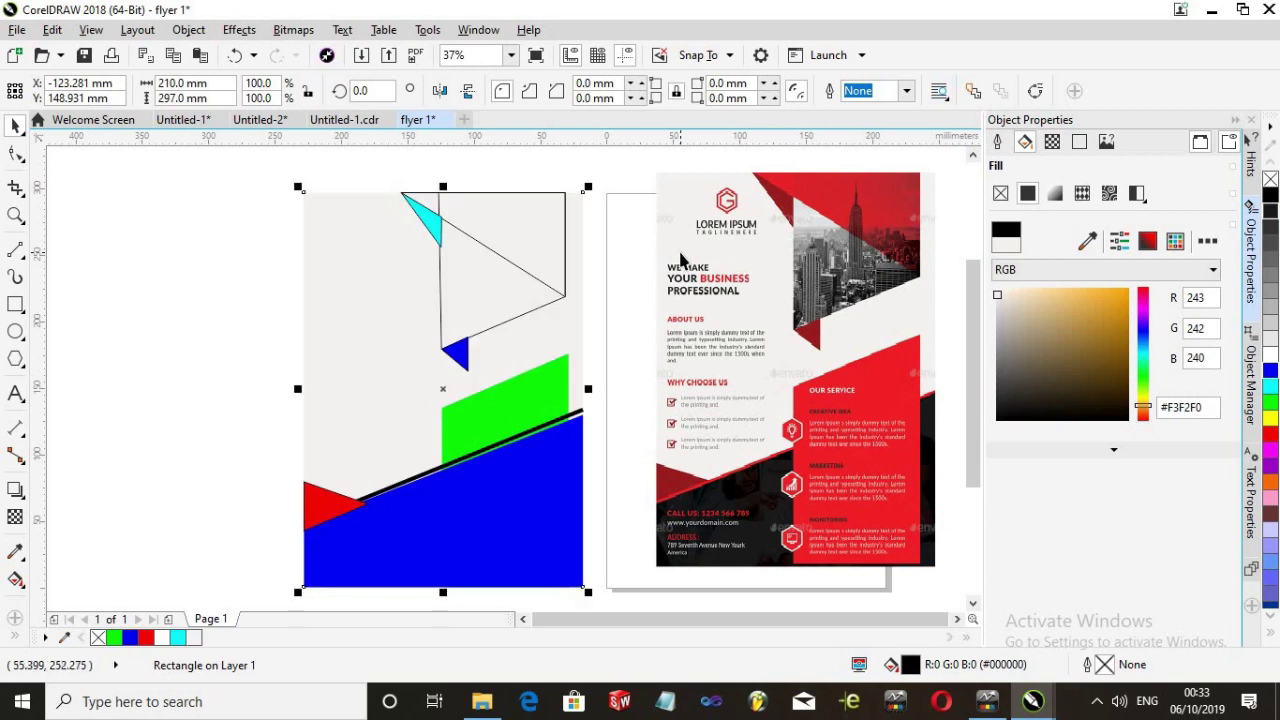
Compare the traced shapes with the sample flyer, examining the diagonal stripe above its dark contact area
scroll(483, 318, "up", 2)
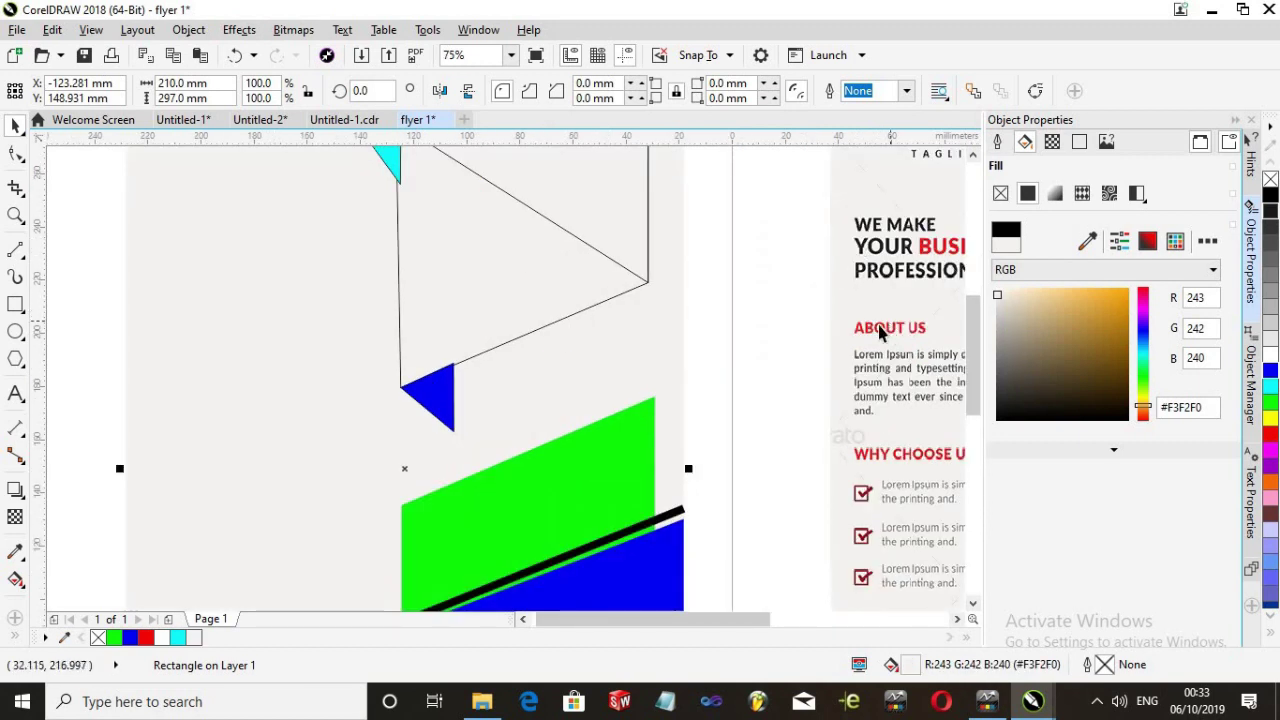
scroll(656, 298, "down", 2)
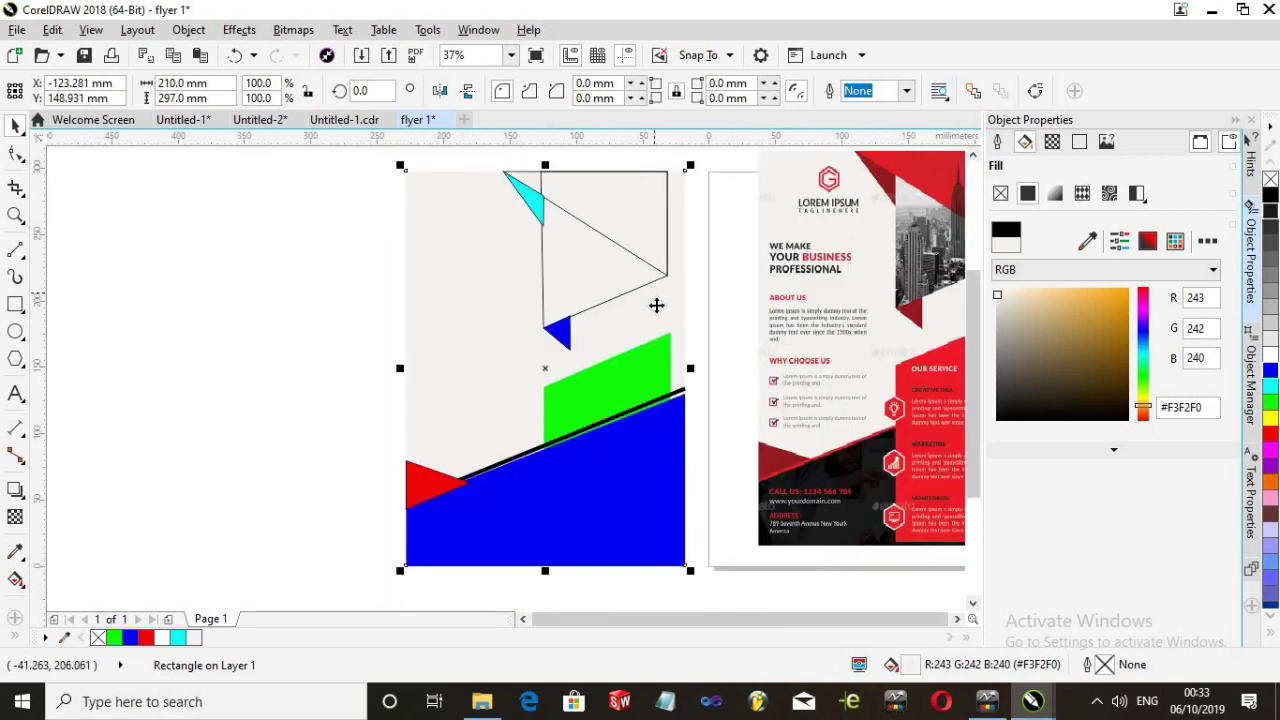
scroll(648, 345, "up", 1)
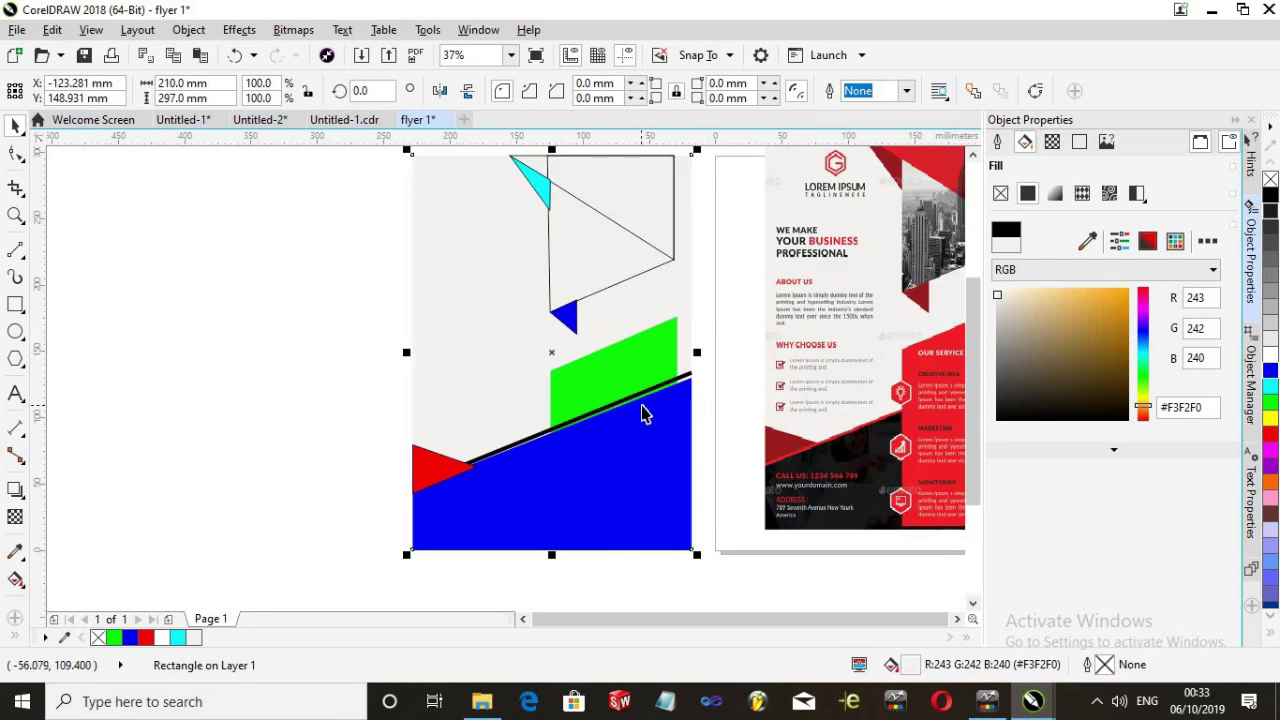
scroll(655, 300, "down", 1)
scroll(690, 400, "up", 1)
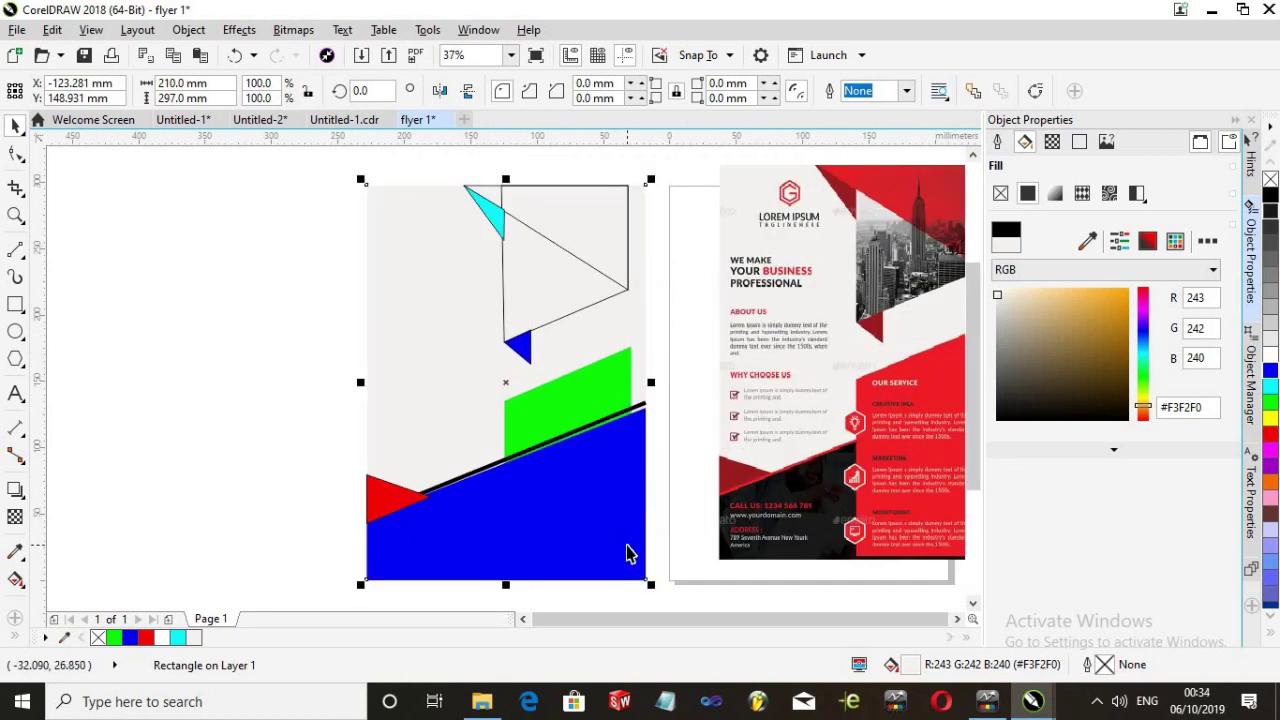
scroll(627, 553, "down", 1)
scroll(629, 551, "up", 1)
scroll(888, 530, "down", 1)
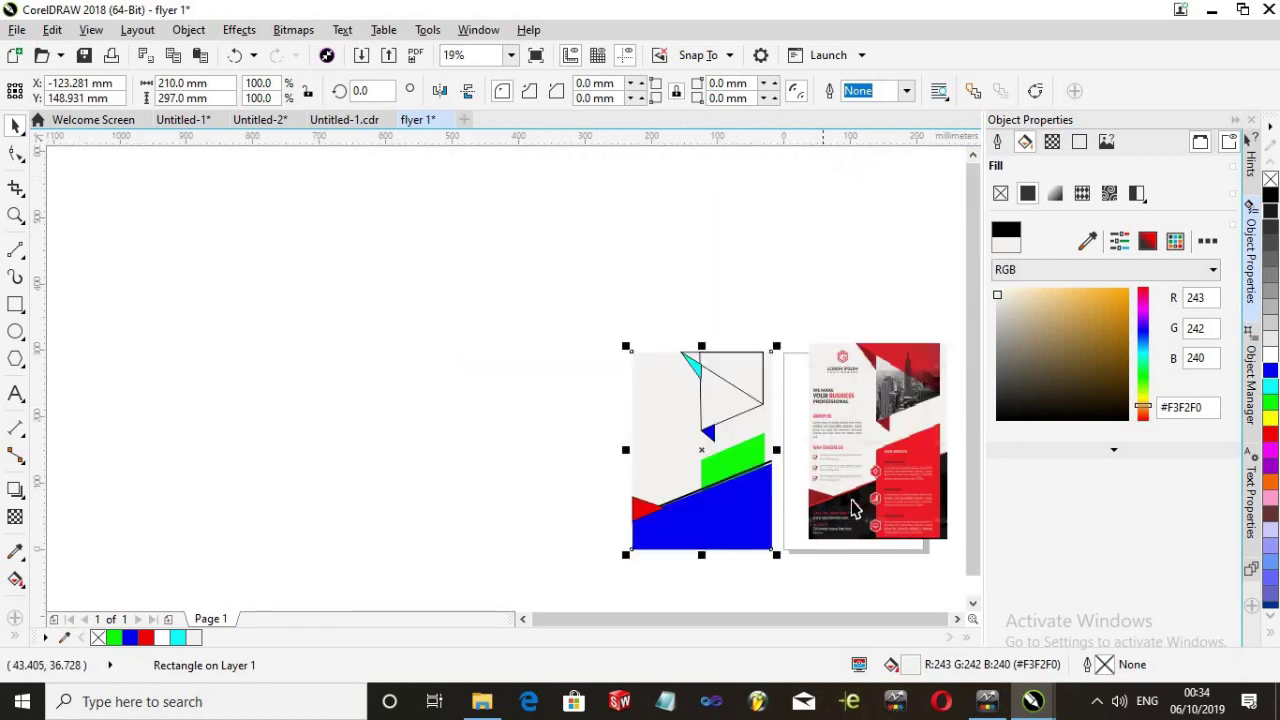
scroll(897, 514, "up", 1)
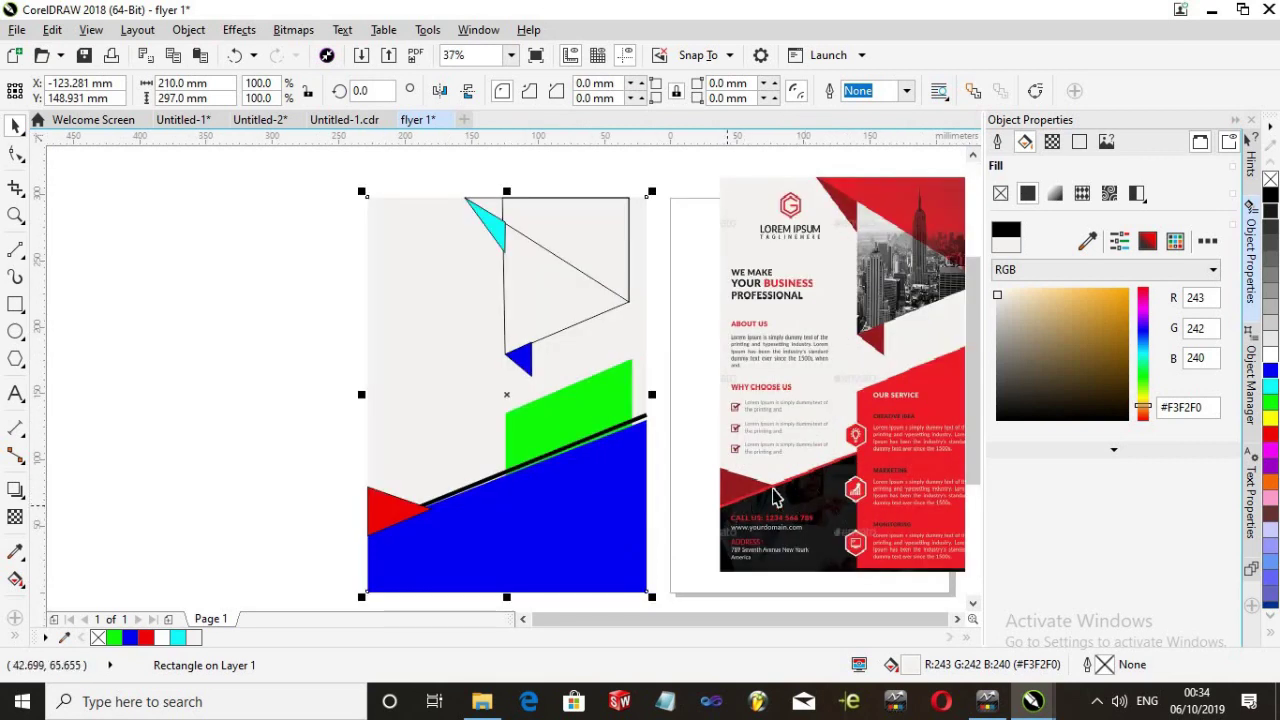
scroll(843, 487, "down", 1)
scroll(787, 459, "up", 2)
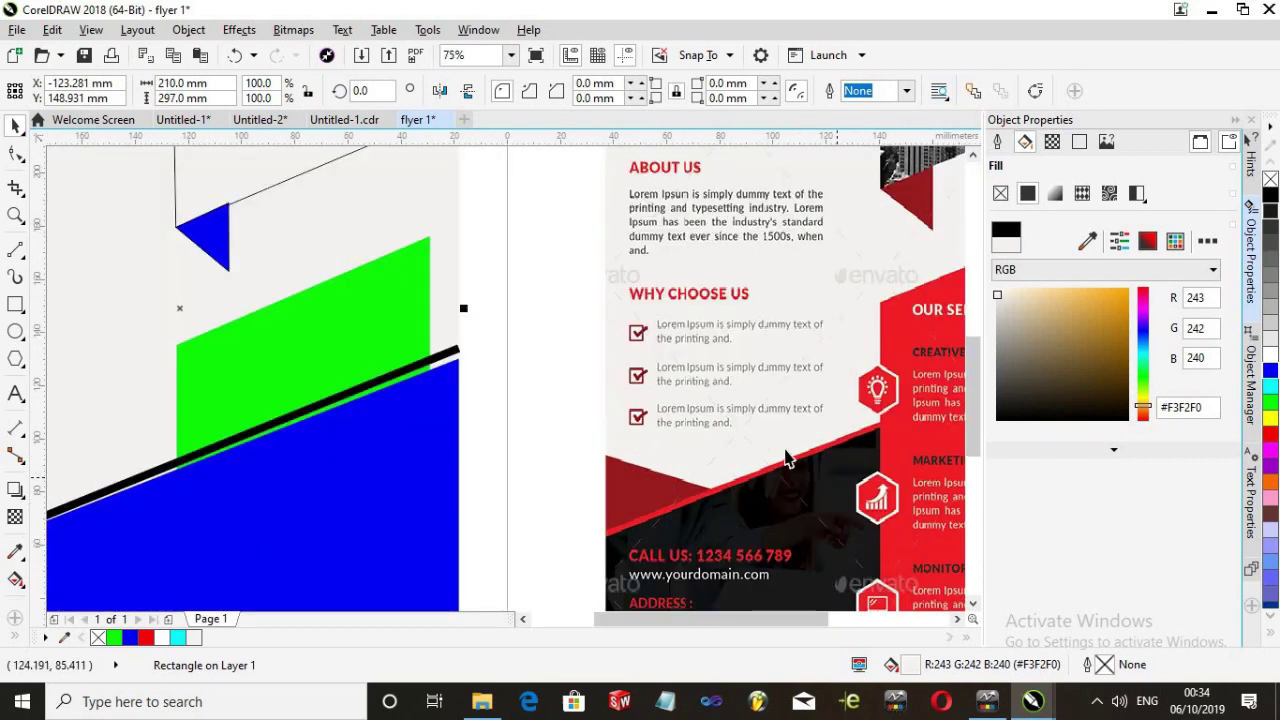
left_click(781, 473)
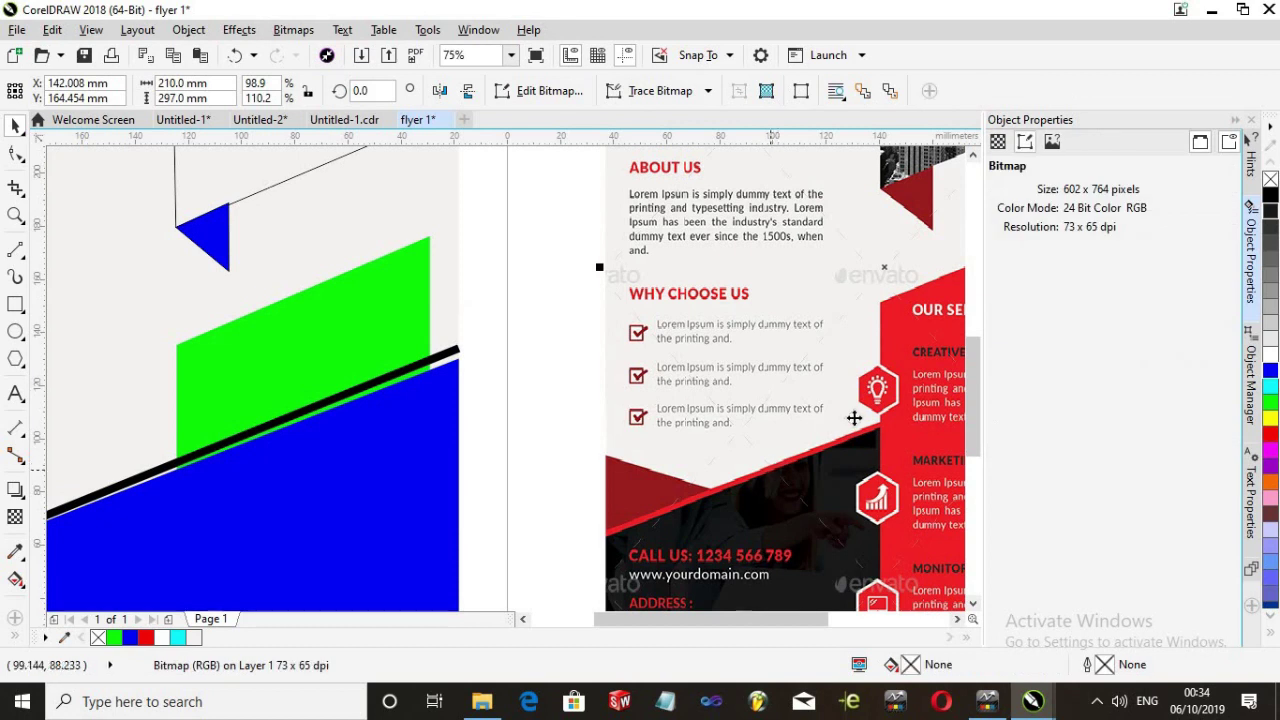
Move the thick black diagonal line down about 1.2 mm towards the blue shape's slanted edge
scroll(790, 480, "down", 2)
scroll(698, 483, "up", 2)
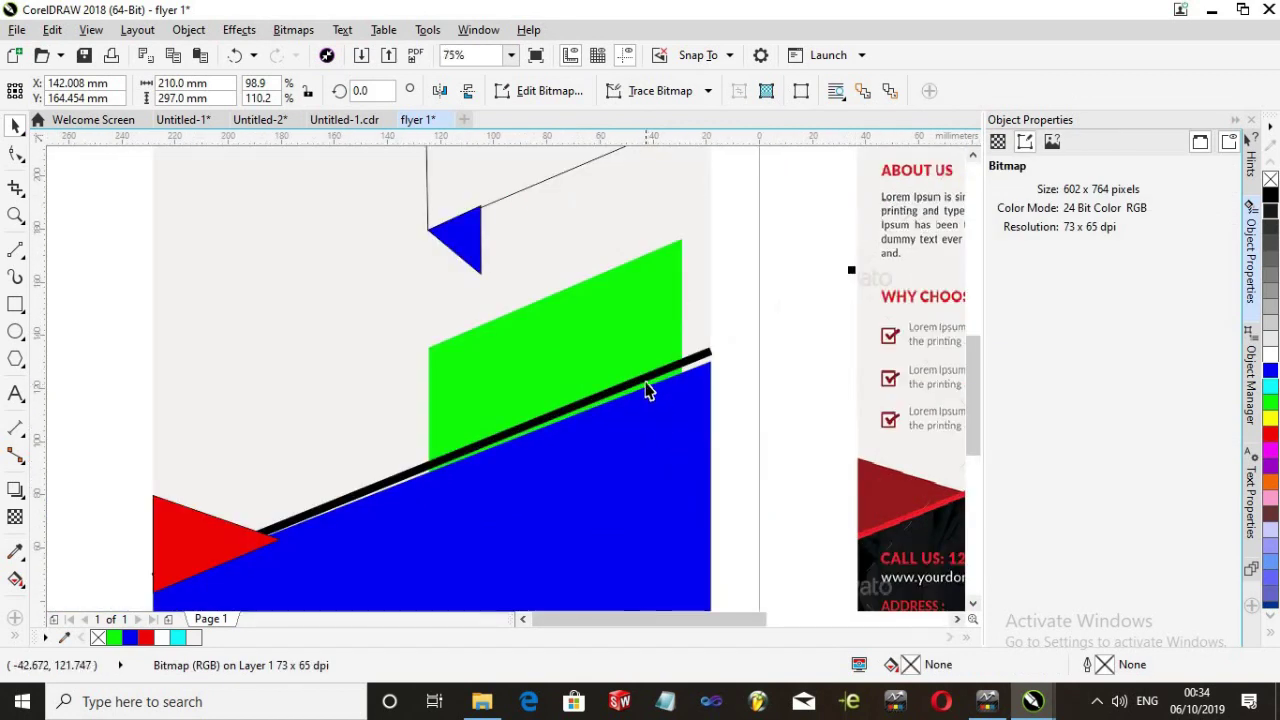
left_click(645, 385)
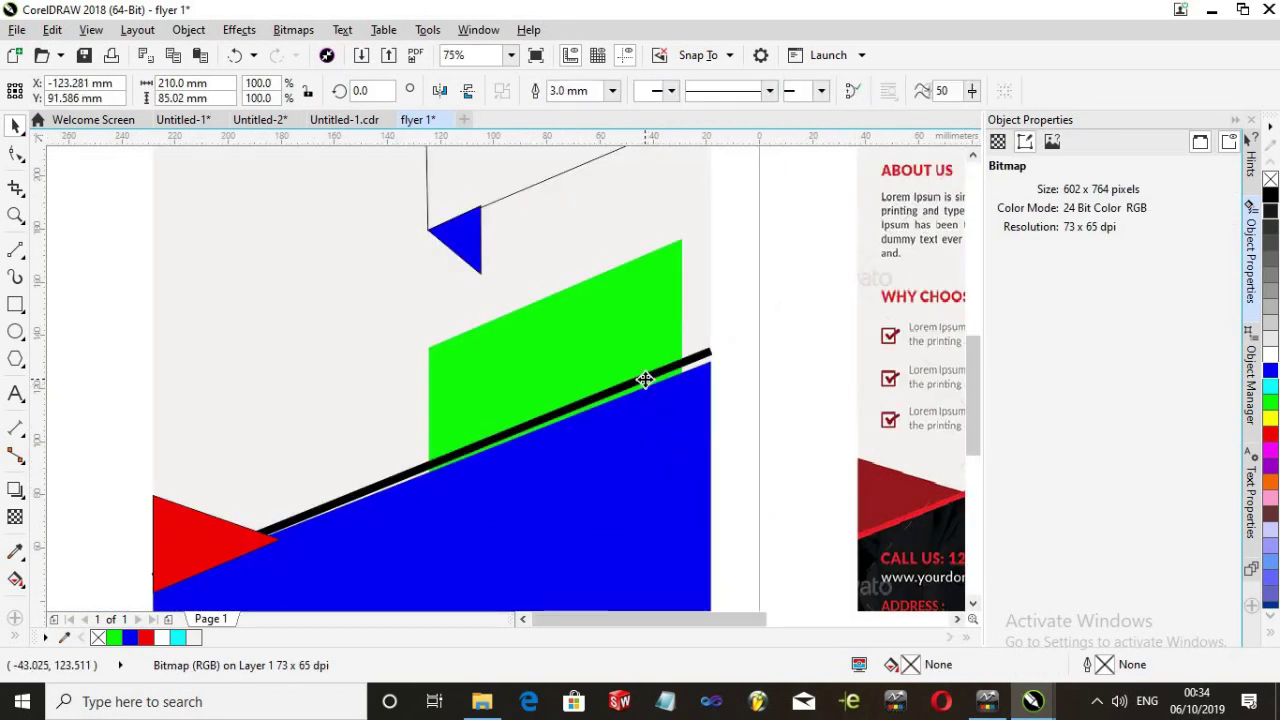
left_click(740, 347)
left_click(704, 356)
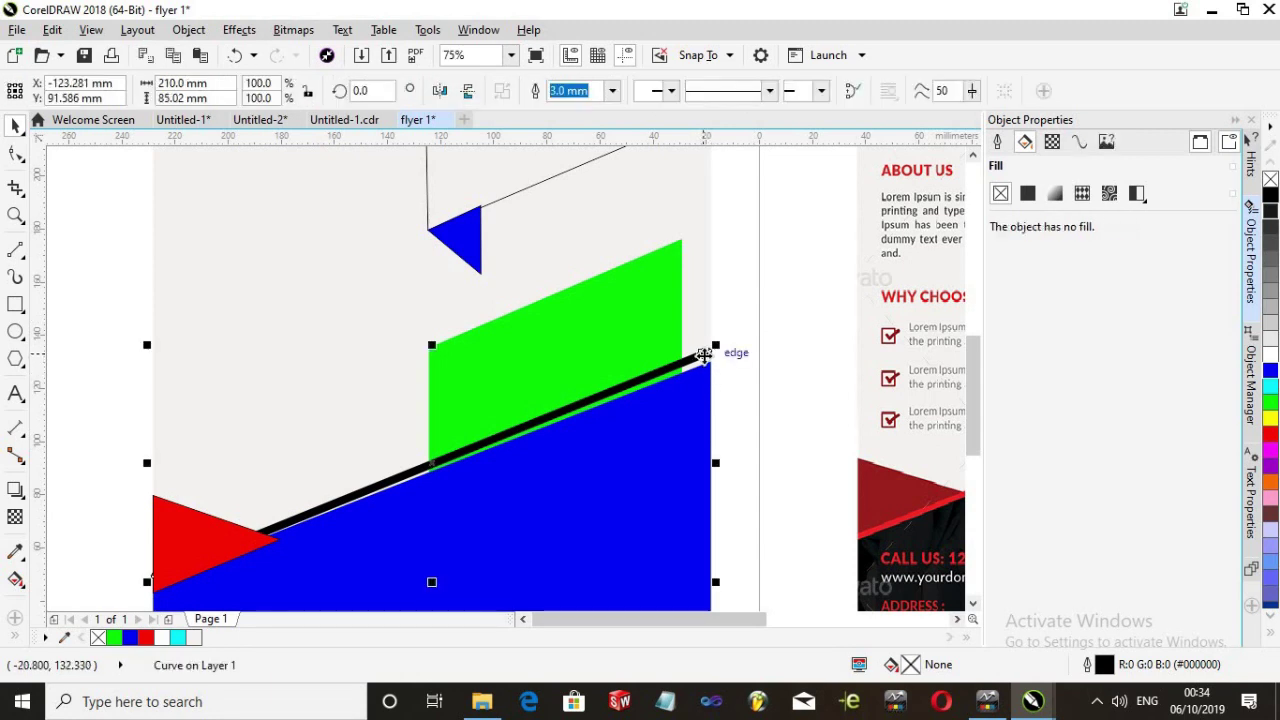
left_click(706, 354)
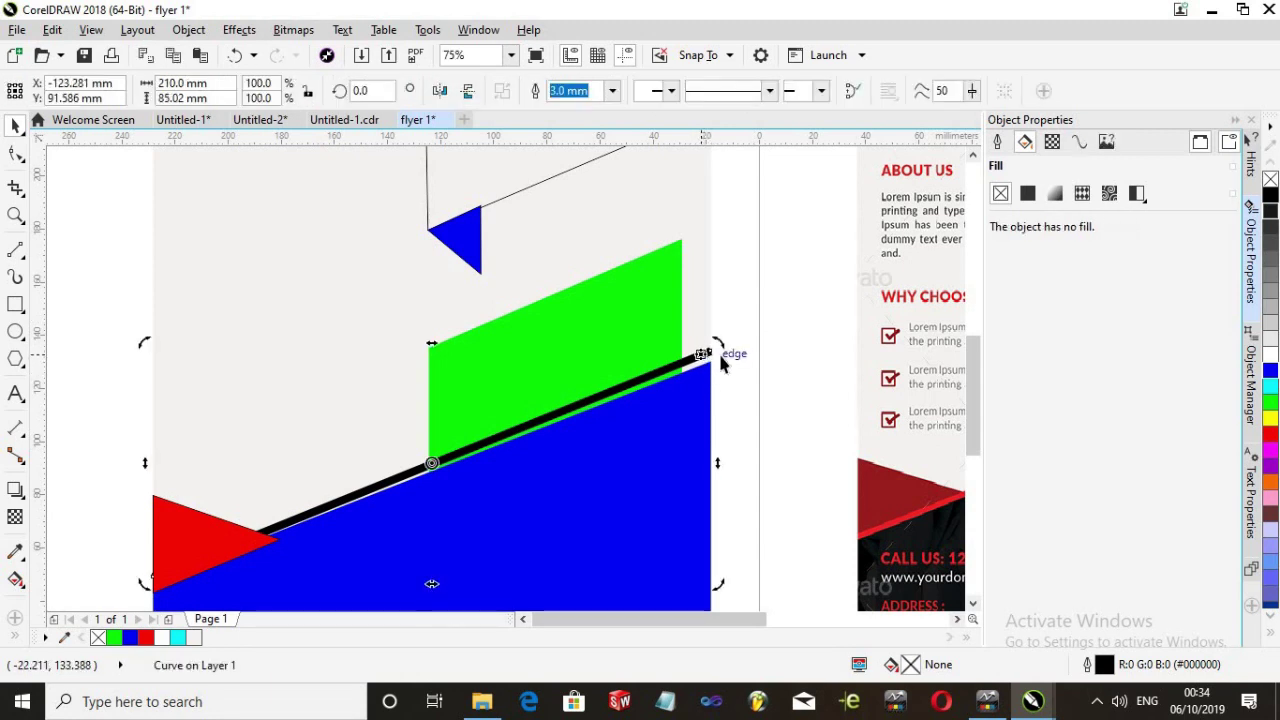
left_click_drag(720, 360, 720, 354)
Try to move the red triangle at the diagonal line's lower end upward, and undo the move
scroll(665, 447, "down", 1)
scroll(663, 447, "down", 1)
scroll(590, 362, "up", 3)
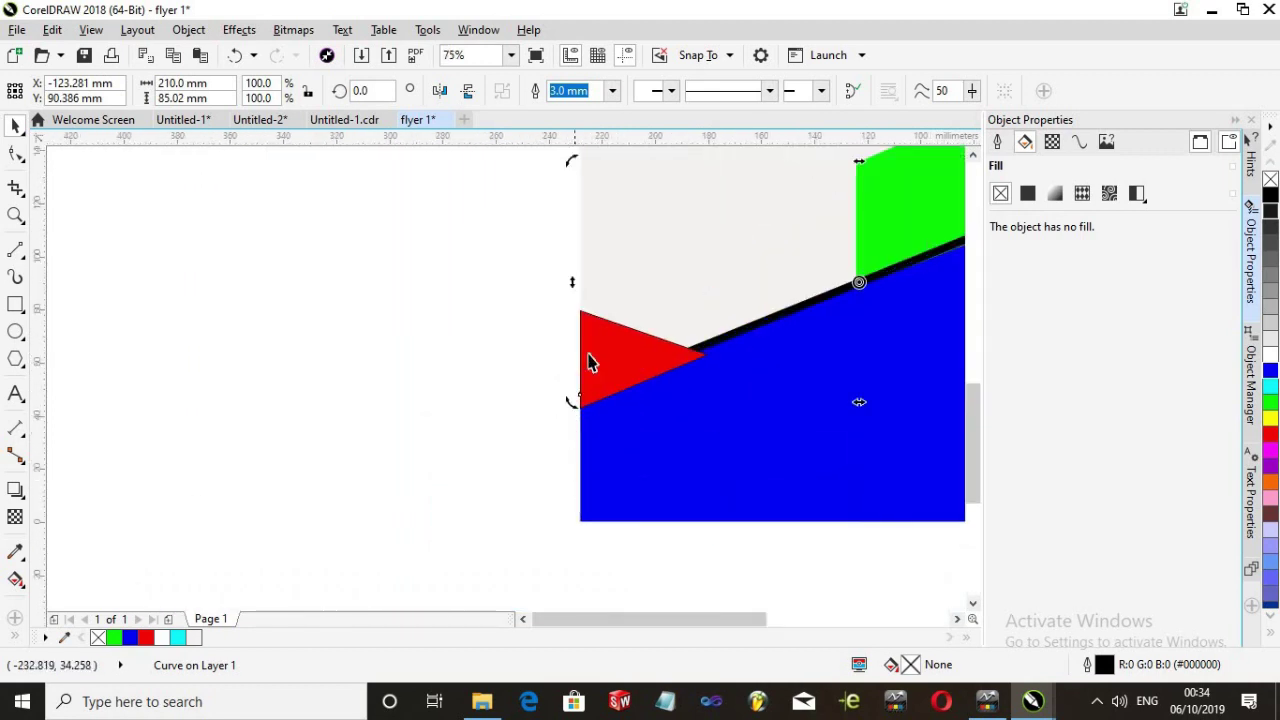
left_click(620, 372)
scroll(740, 365, "down", 3)
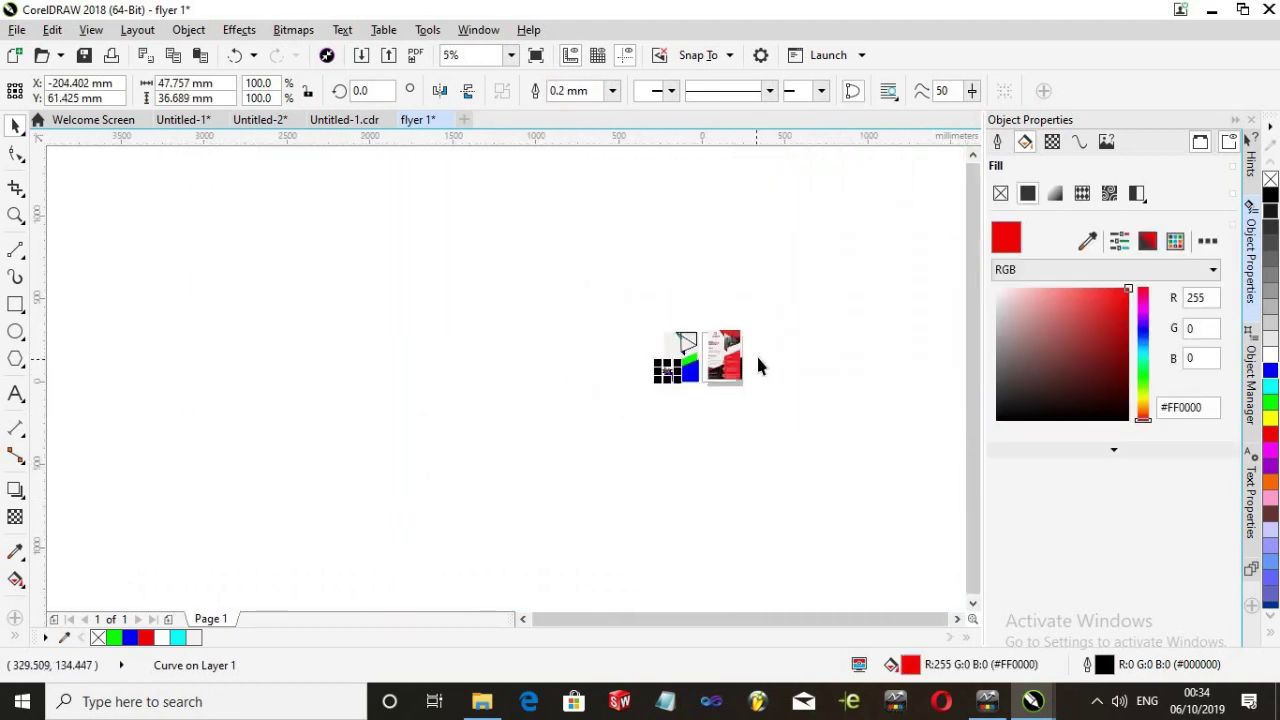
scroll(313, 467, "up", 3)
scroll(180, 495, "down", 2)
scroll(286, 449, "up", 2)
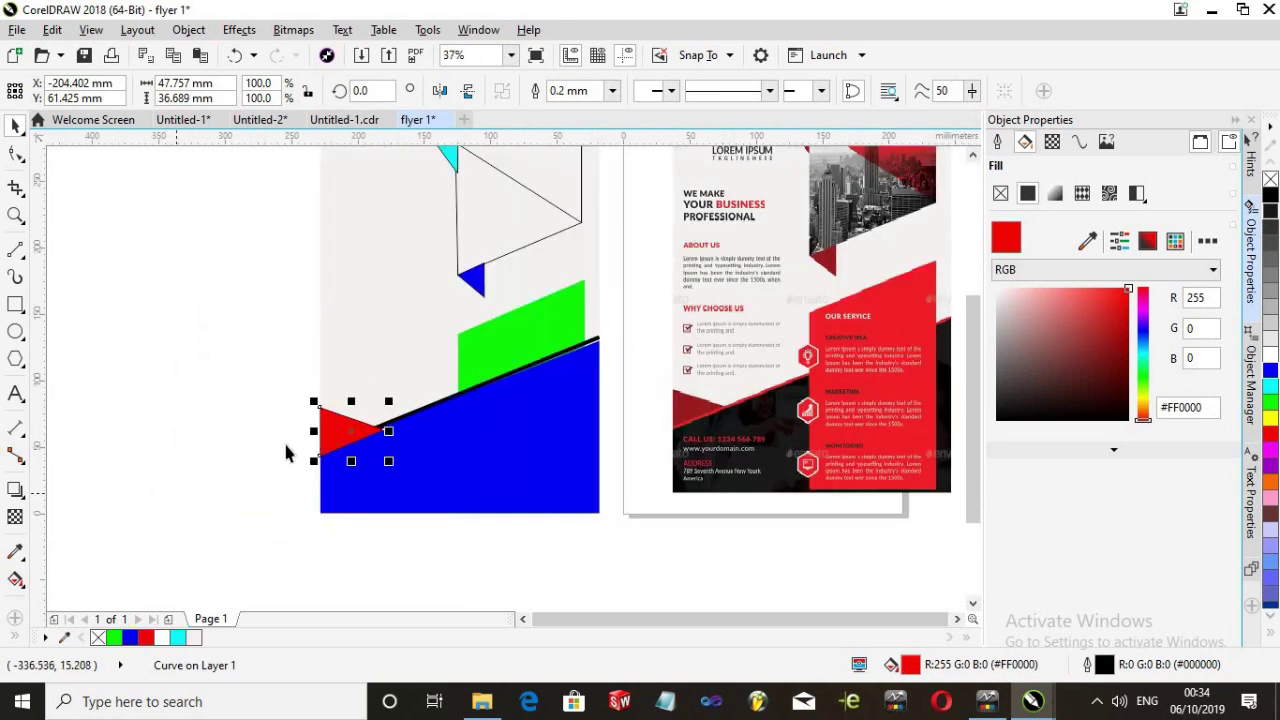
scroll(294, 449, "up", 1)
scroll(357, 429, "down", 1)
left_click_drag(354, 441, 355, 392)
key("ctrl+z")
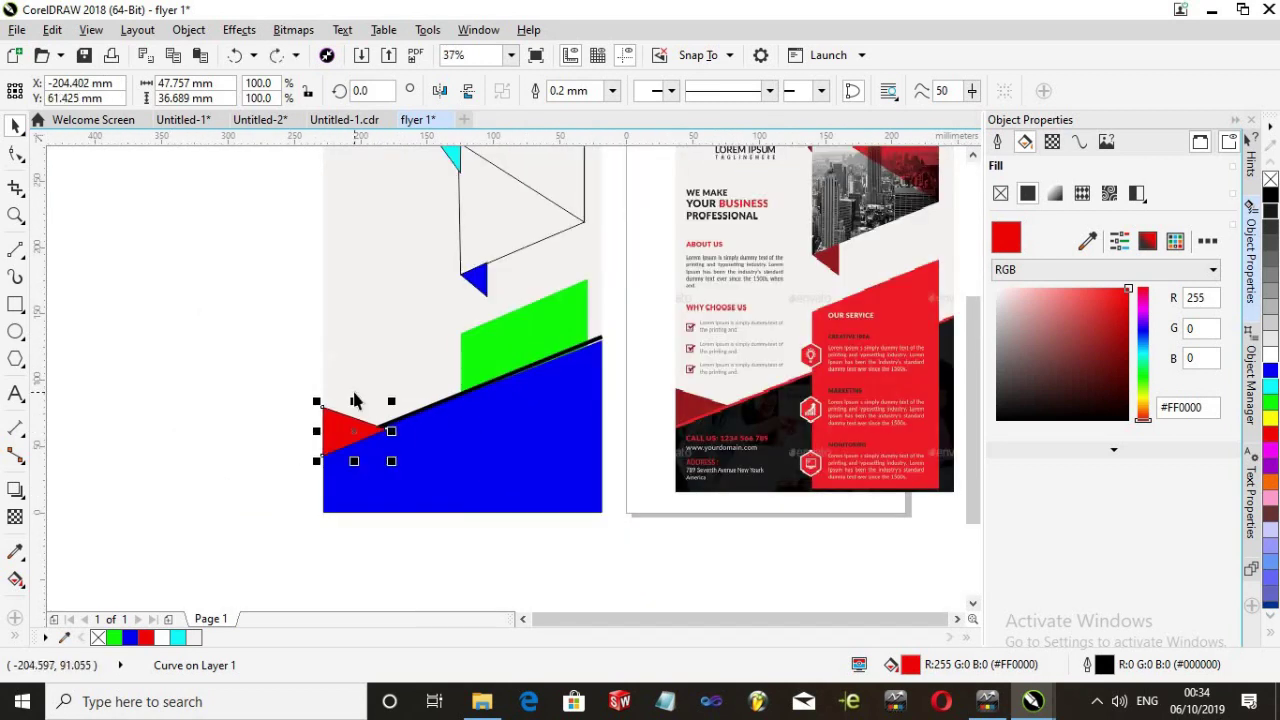
Try sending the red triangle back one level in the stacking order, and bring it forward one again
left_click(262, 493)
scroll(262, 493, "down", 1)
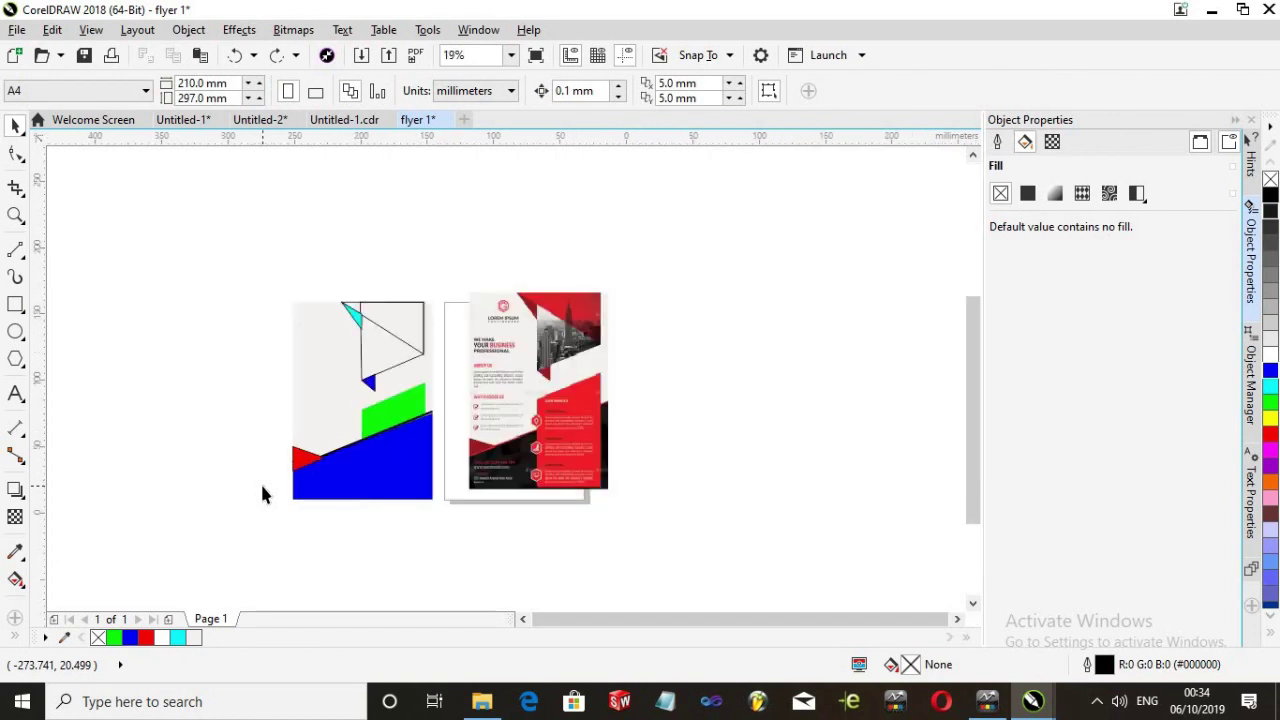
scroll(262, 493, "up", 1)
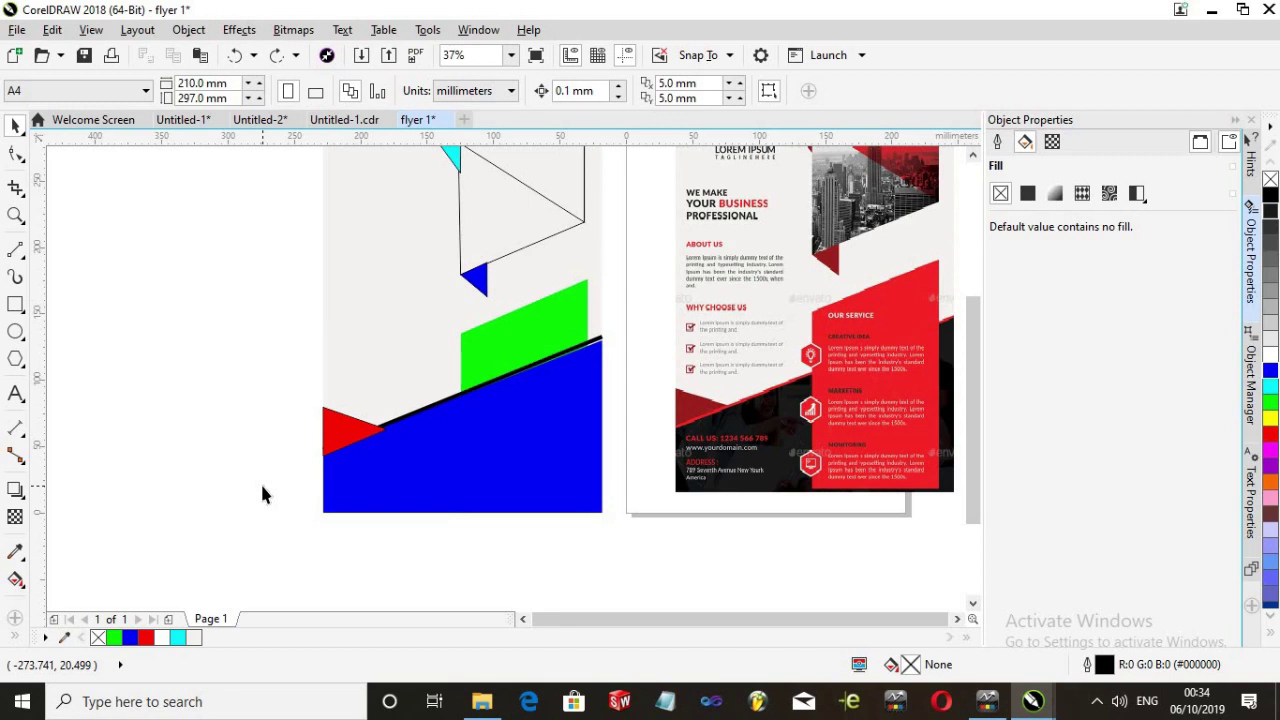
left_click(352, 437)
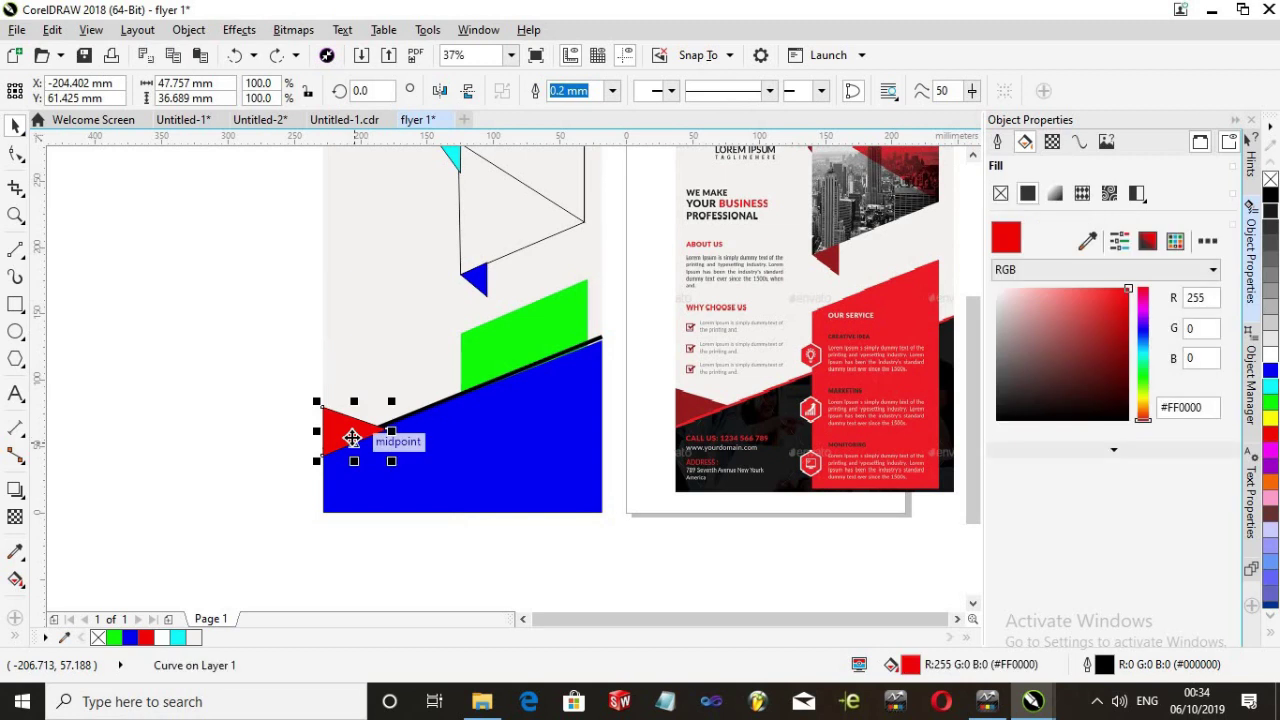
key("ctrl+Page_Down")
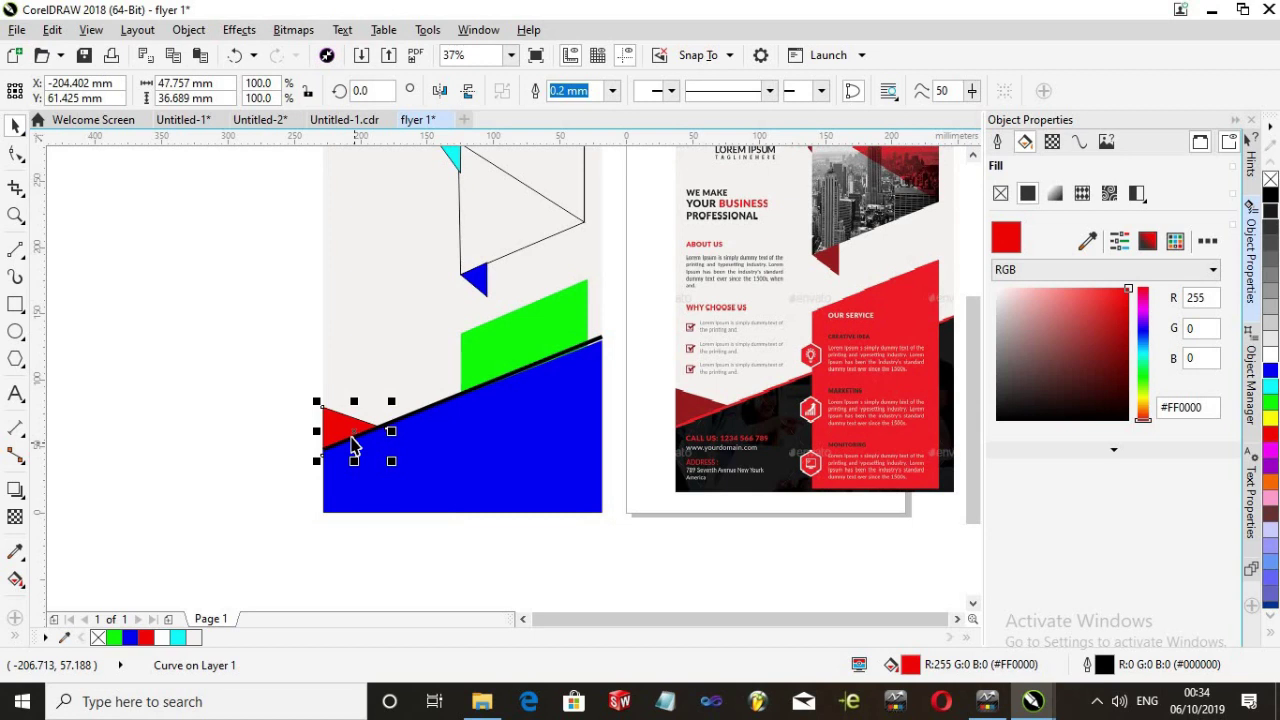
key("ctrl+Page_Up")
Examine the stacking order commands available for the red triangle, including Back One
left_click(294, 437)
left_click(345, 441)
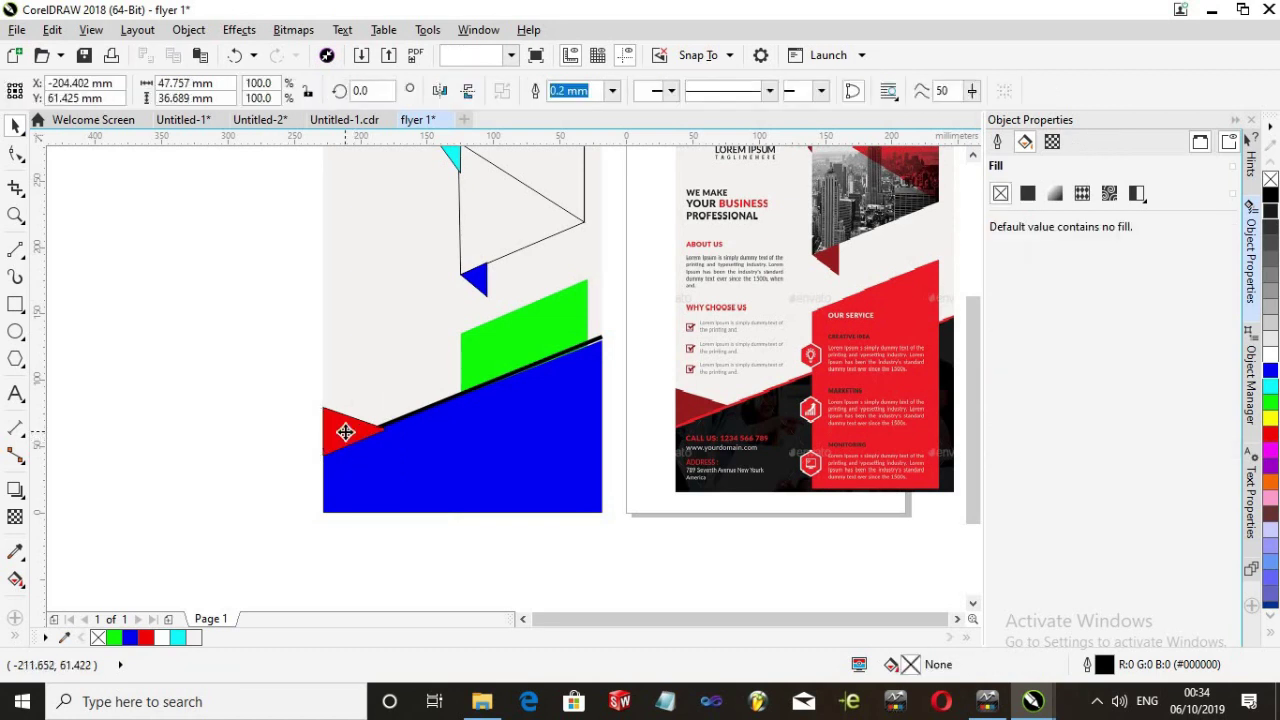
right_click(346, 441)
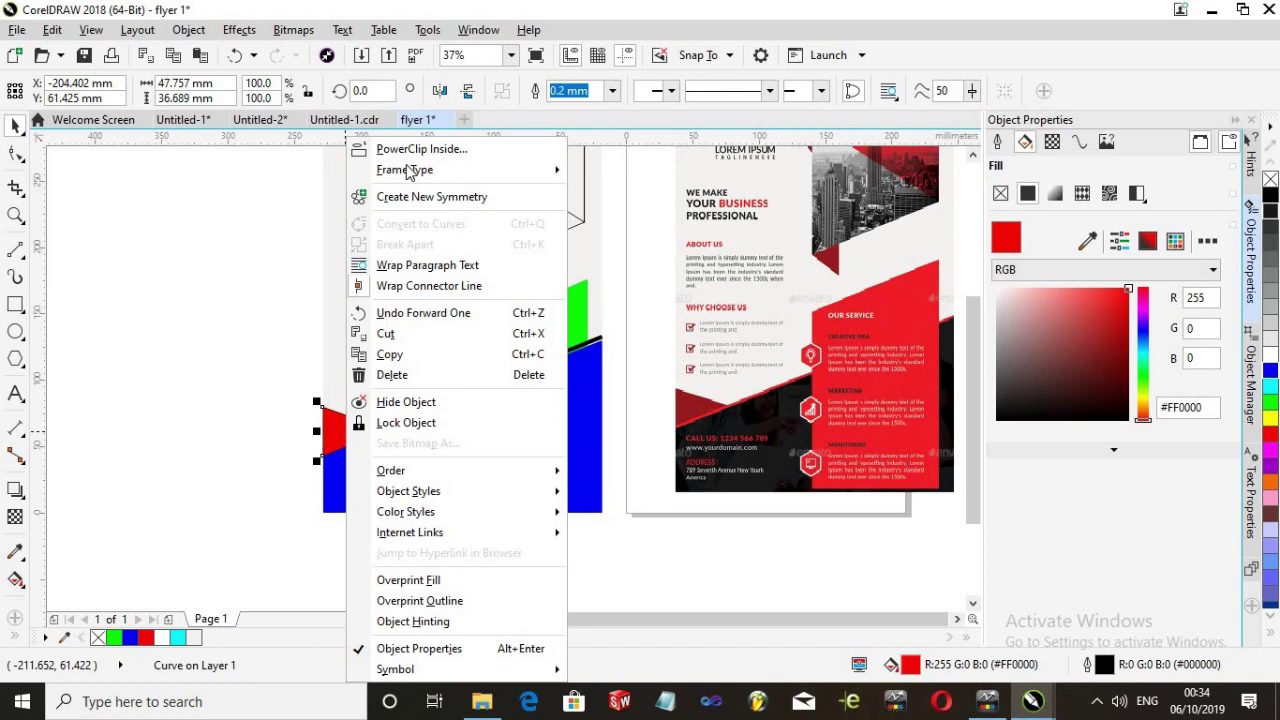
left_click(459, 468)
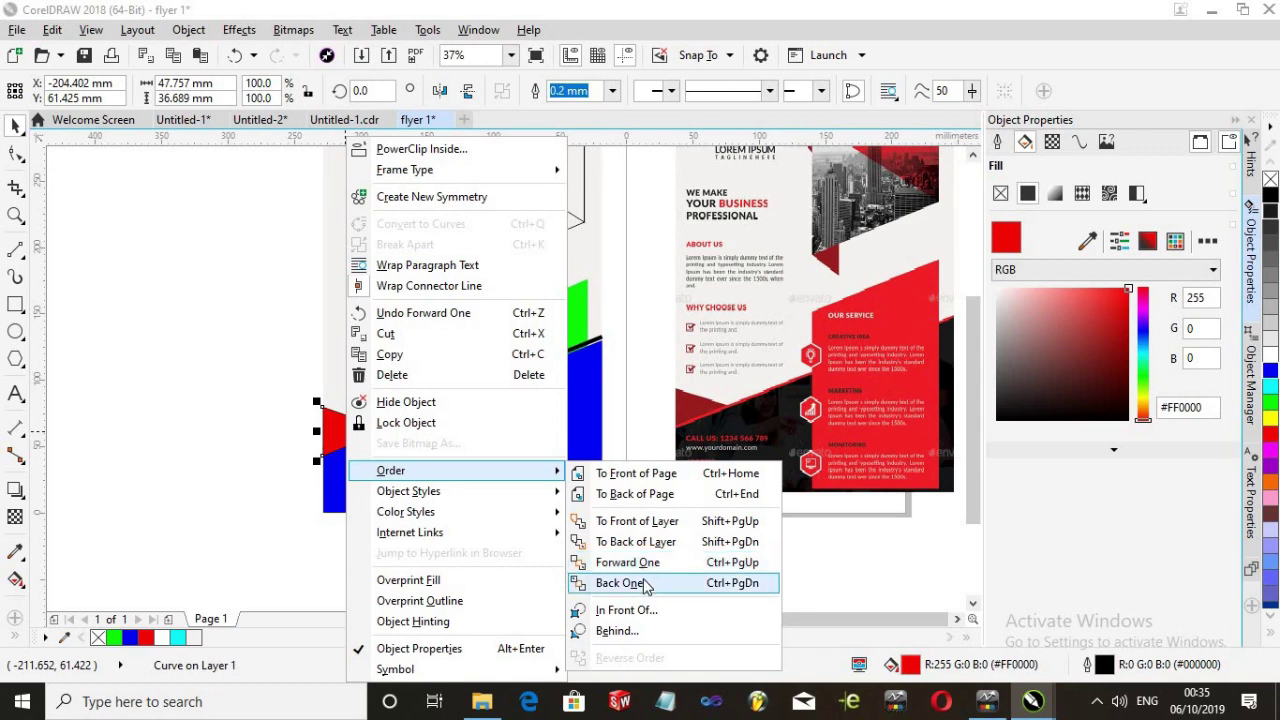
left_click(305, 450)
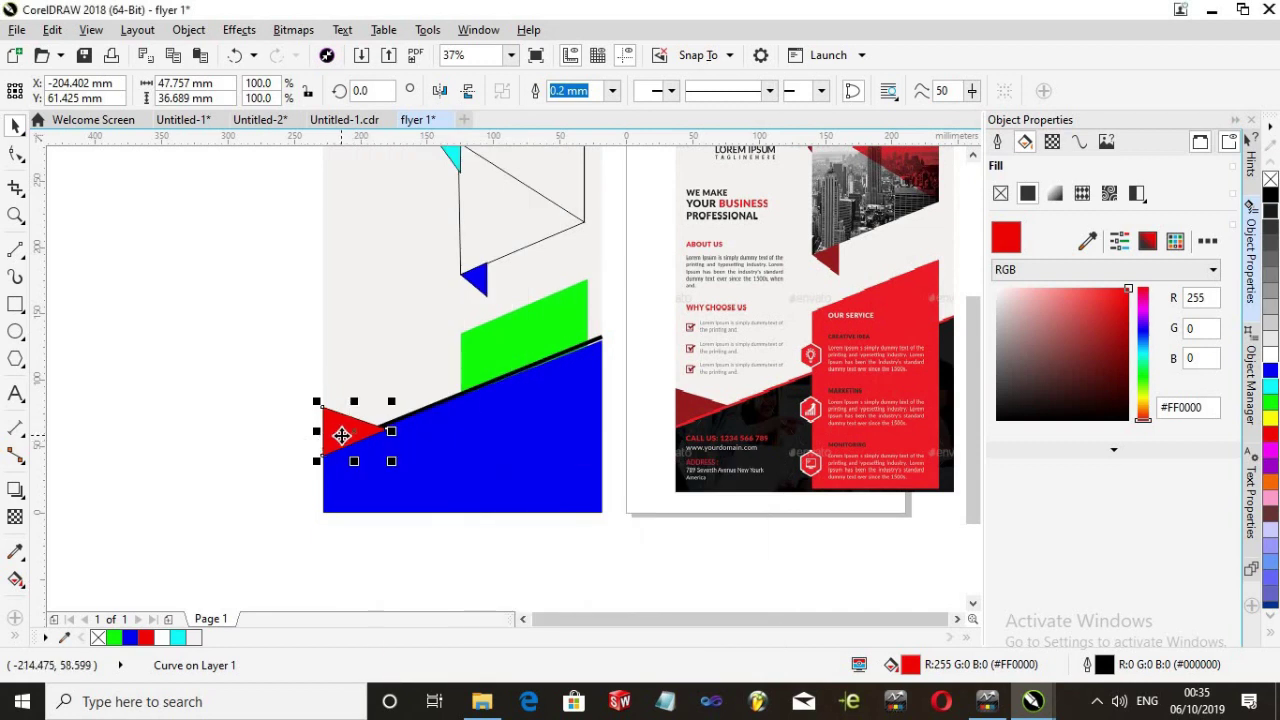
Send the red triangle back behind the black diagonal line while keeping it in front of the off-white background
key("ctrl+Page_Down")
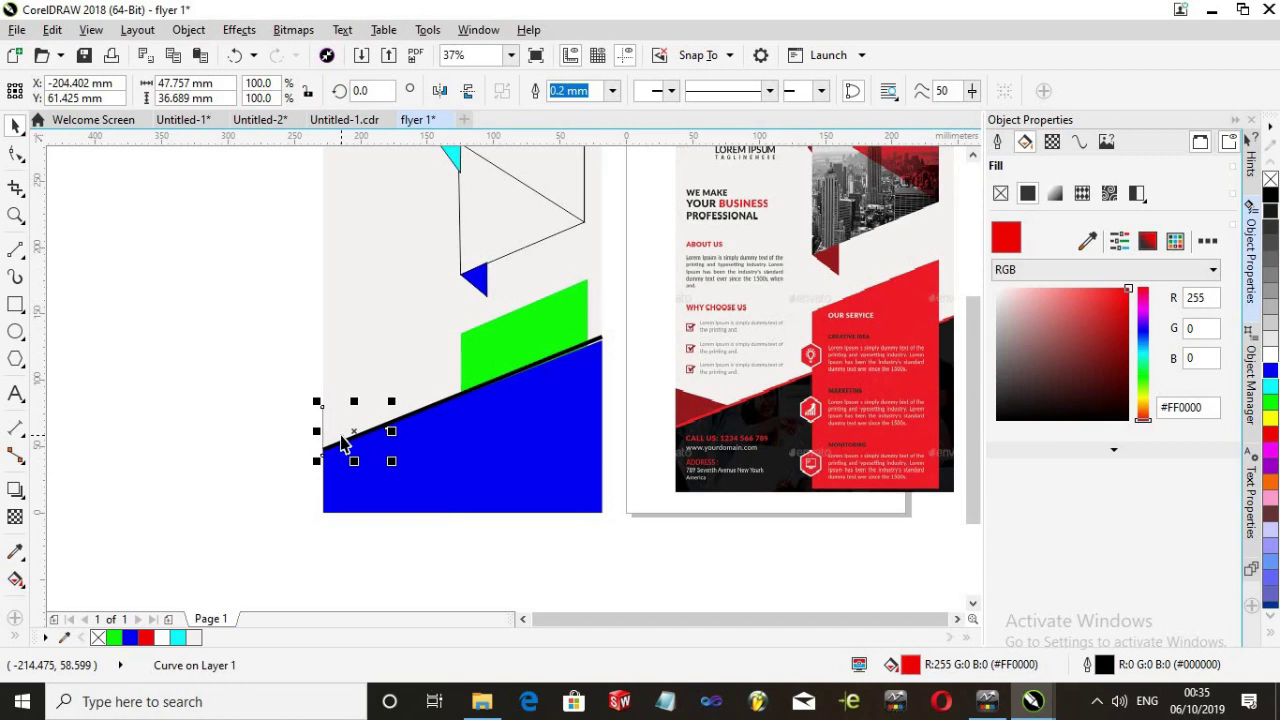
key("ctrl+z")
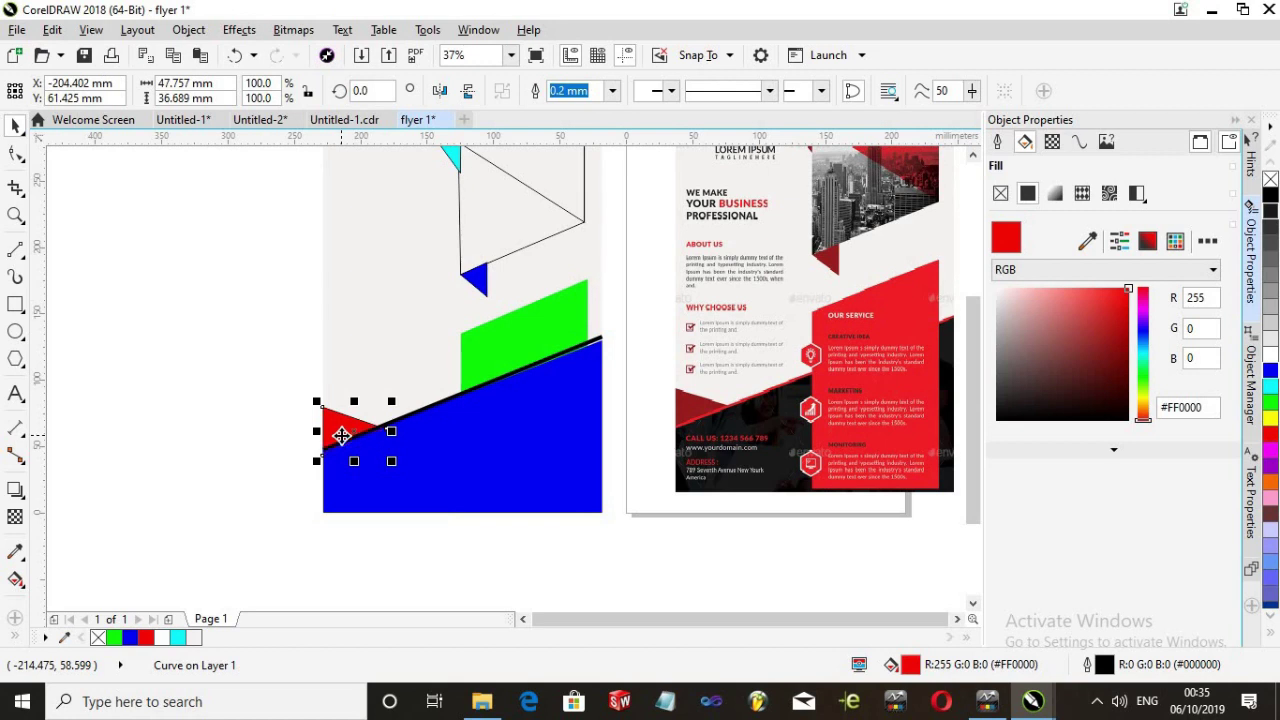
left_click(260, 458)
scroll(326, 449, "up", 2)
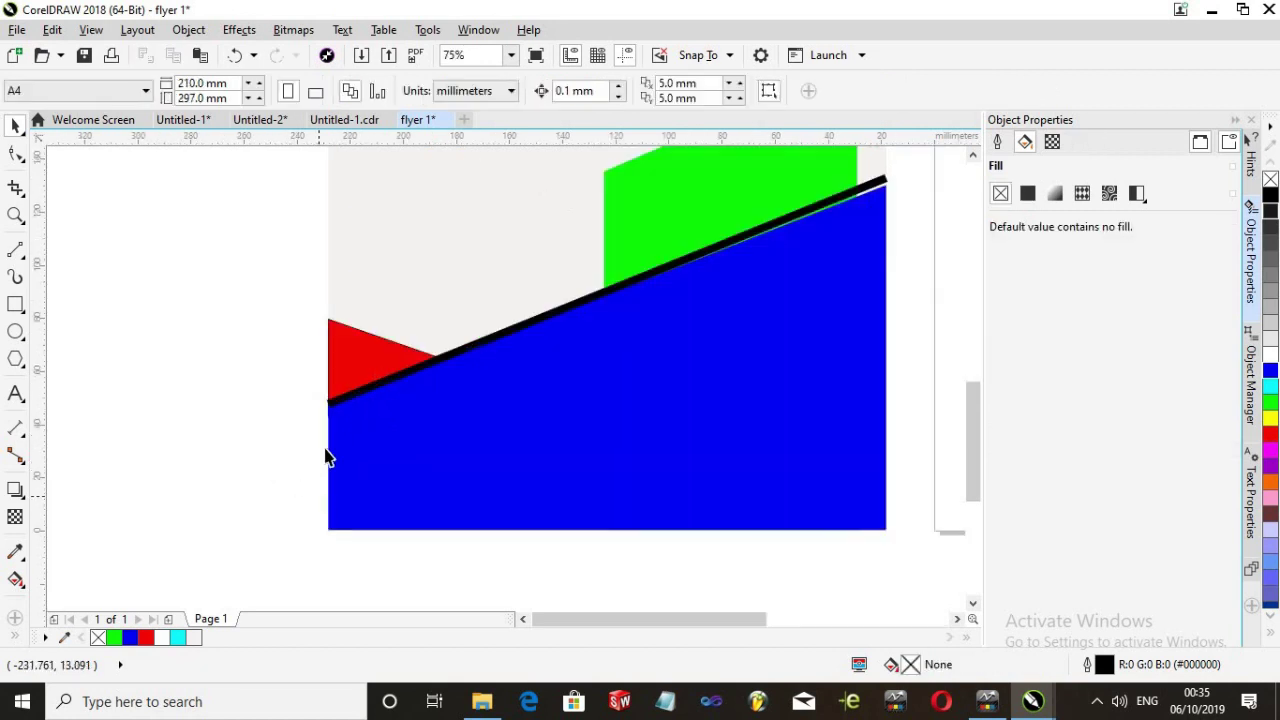
scroll(405, 360, "down", 4)
scroll(520, 295, "up", 2)
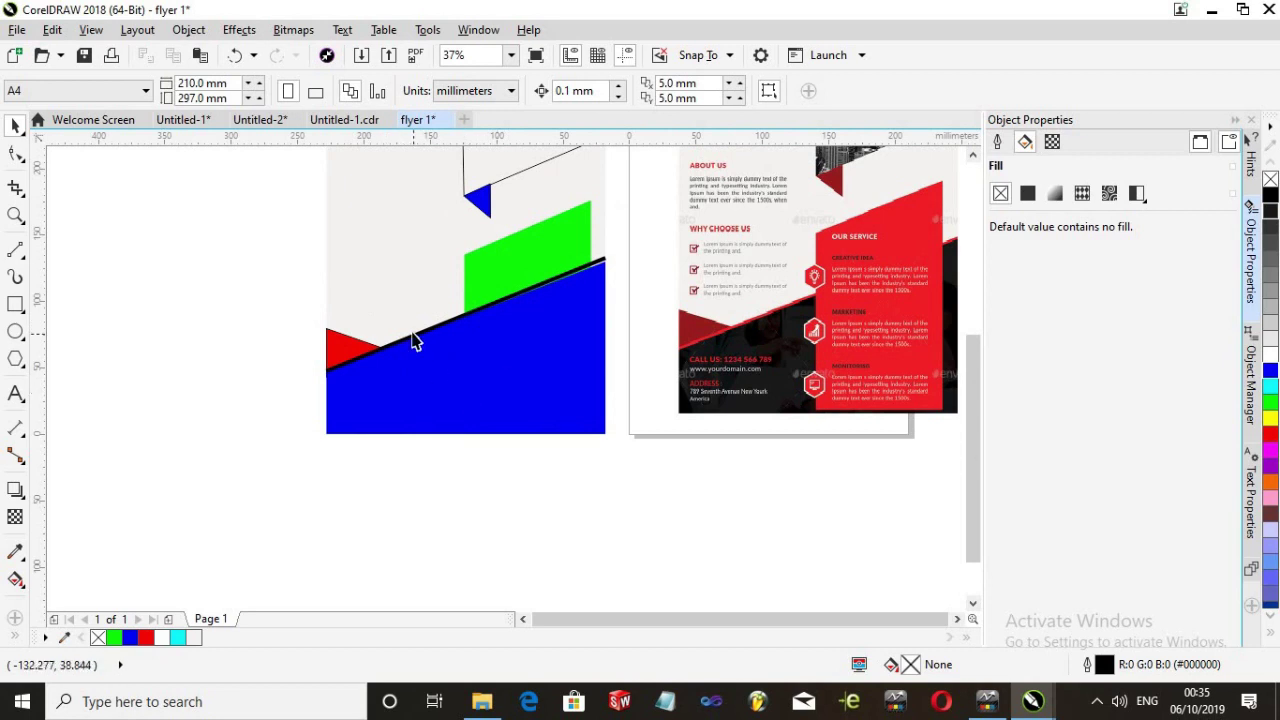
Remove the outline from the red triangle at the diagonal line's lower end by setting its outline width to 0
left_click(358, 352)
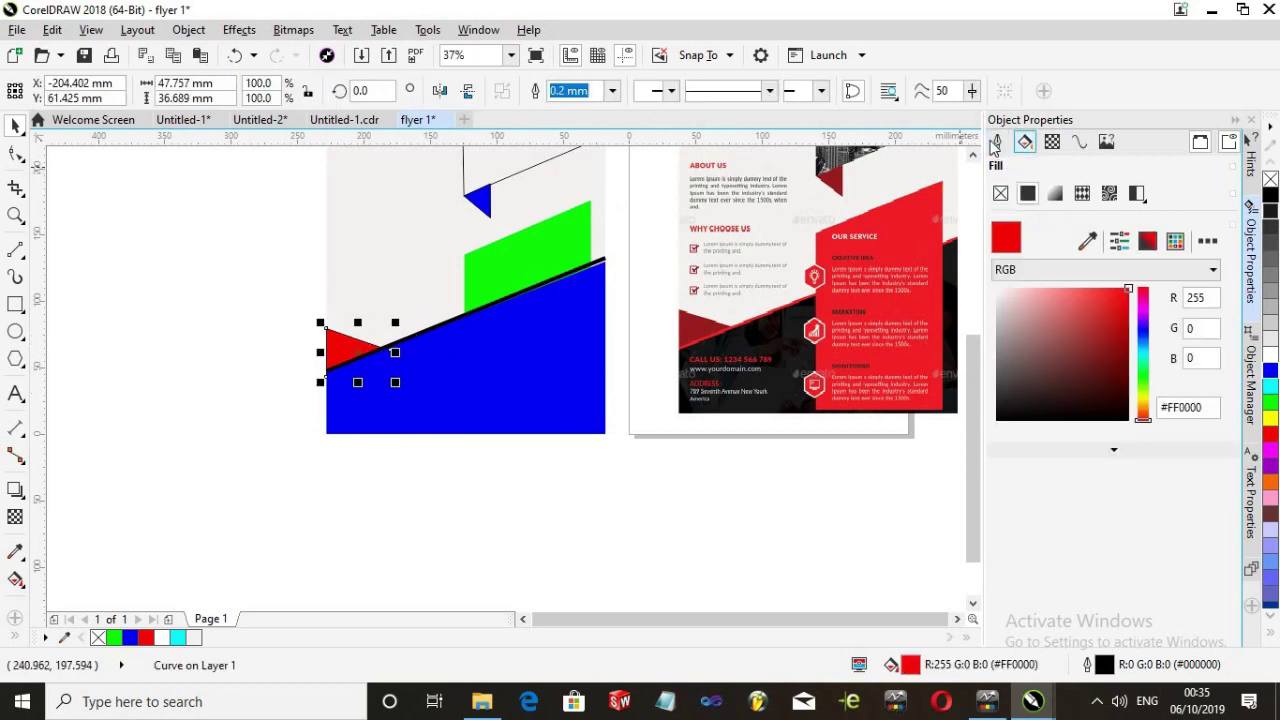
left_click(996, 141)
double_click(1040, 193)
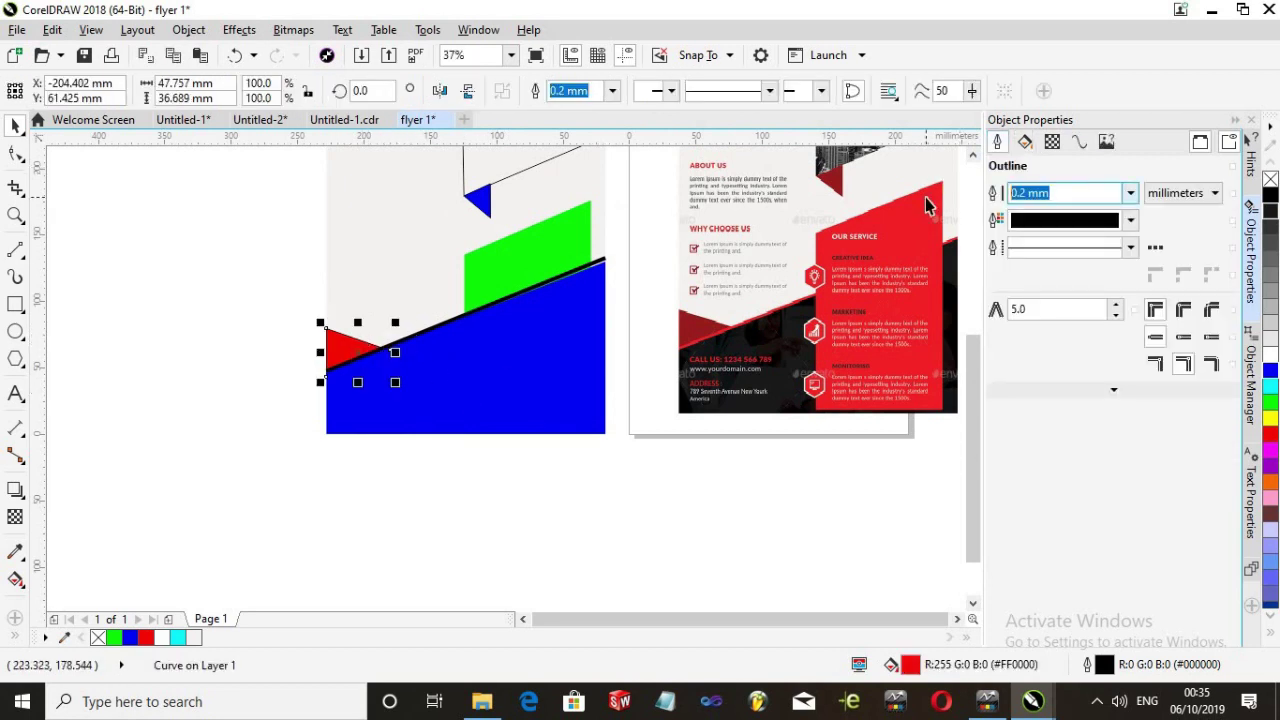
type("0")
key("Return")
left_click(311, 337)
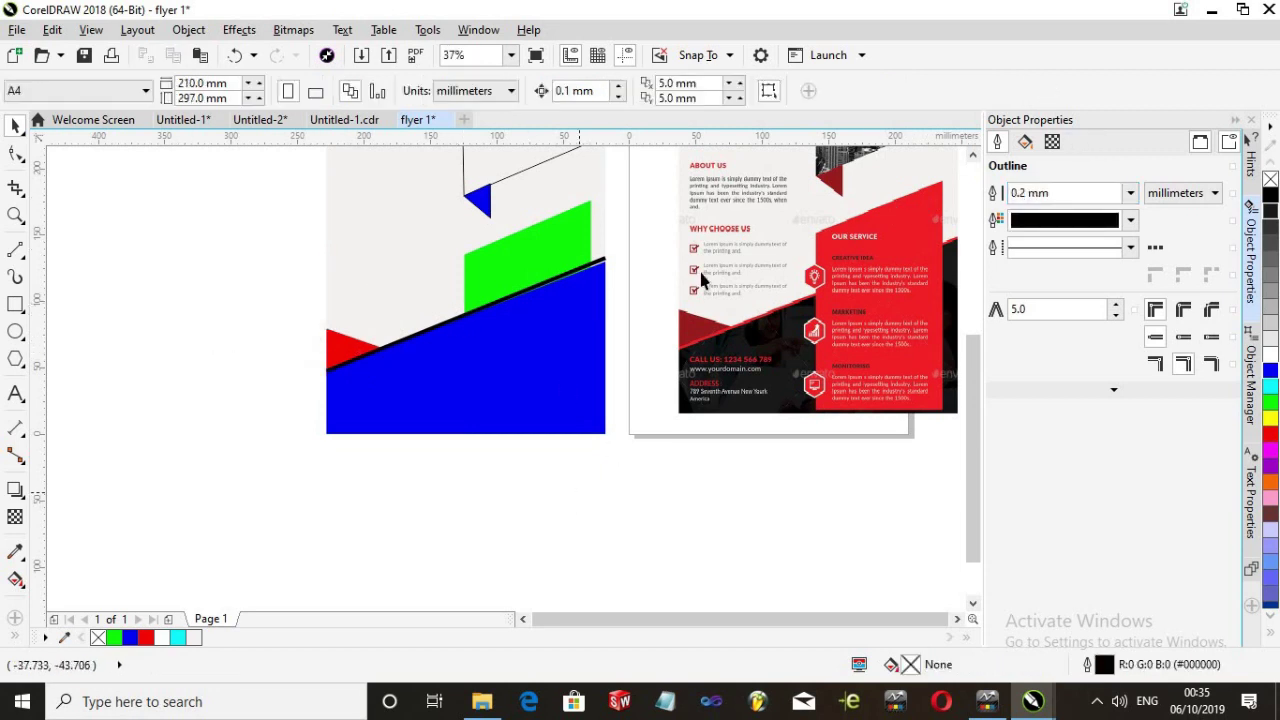
Fill the red triangle with the dark red #951A1D sampled from the matching triangle in the sample flyer
left_click(349, 342)
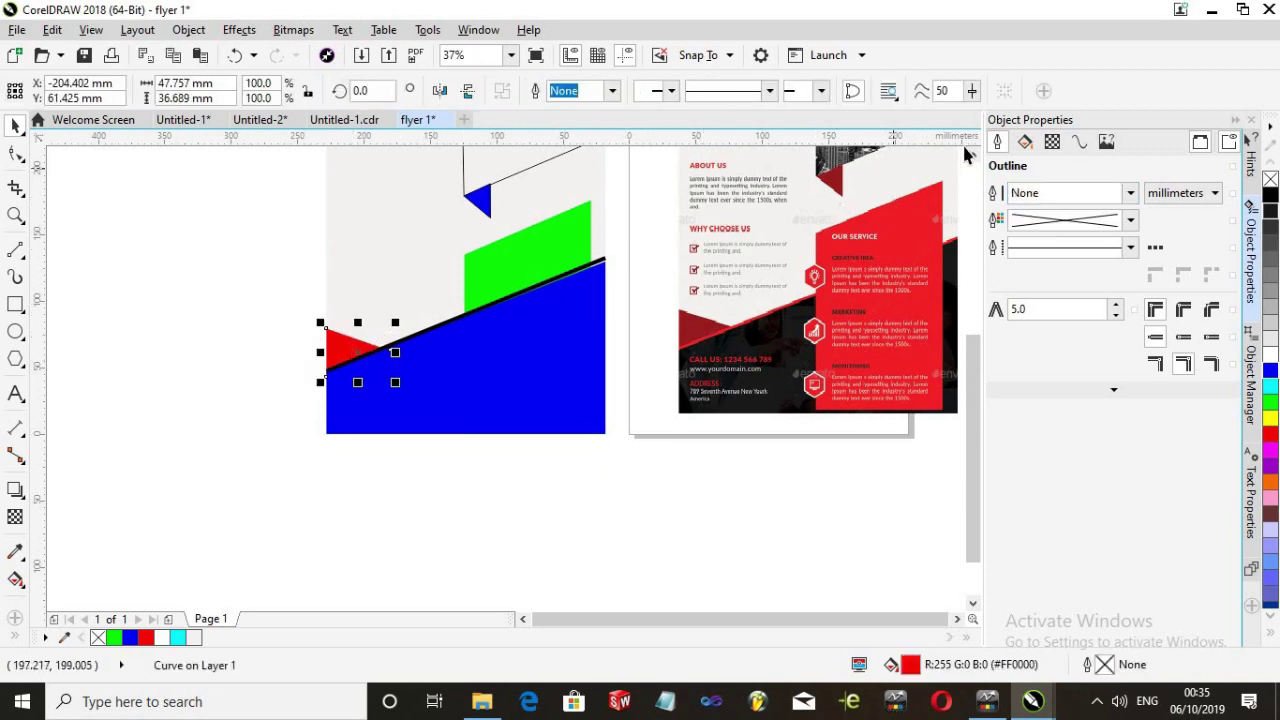
left_click(1025, 142)
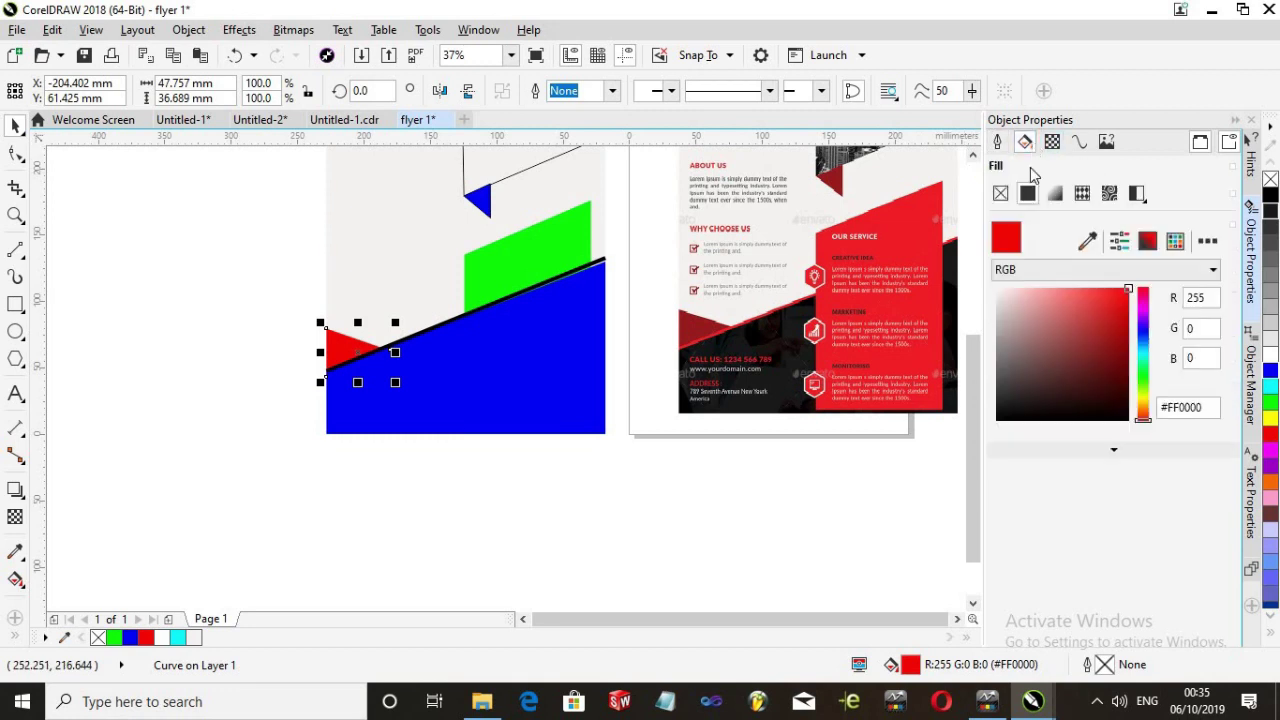
left_click(1088, 239)
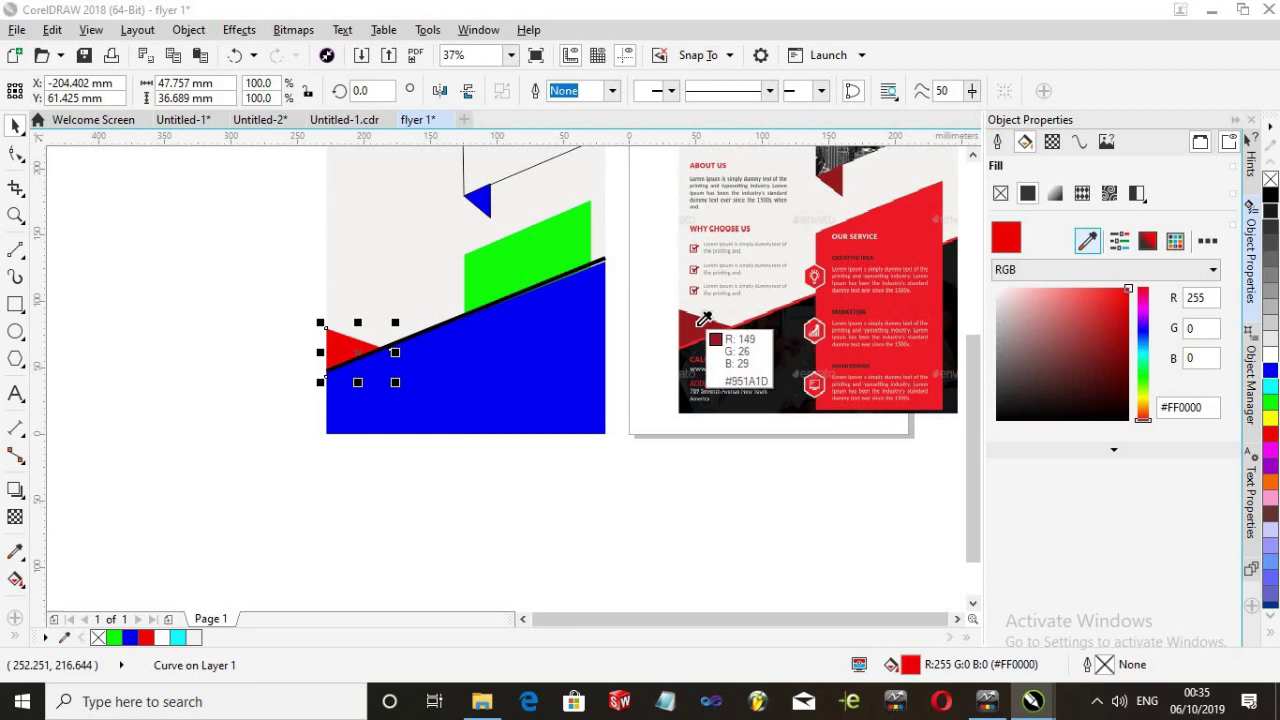
left_click(698, 333)
left_click(211, 409)
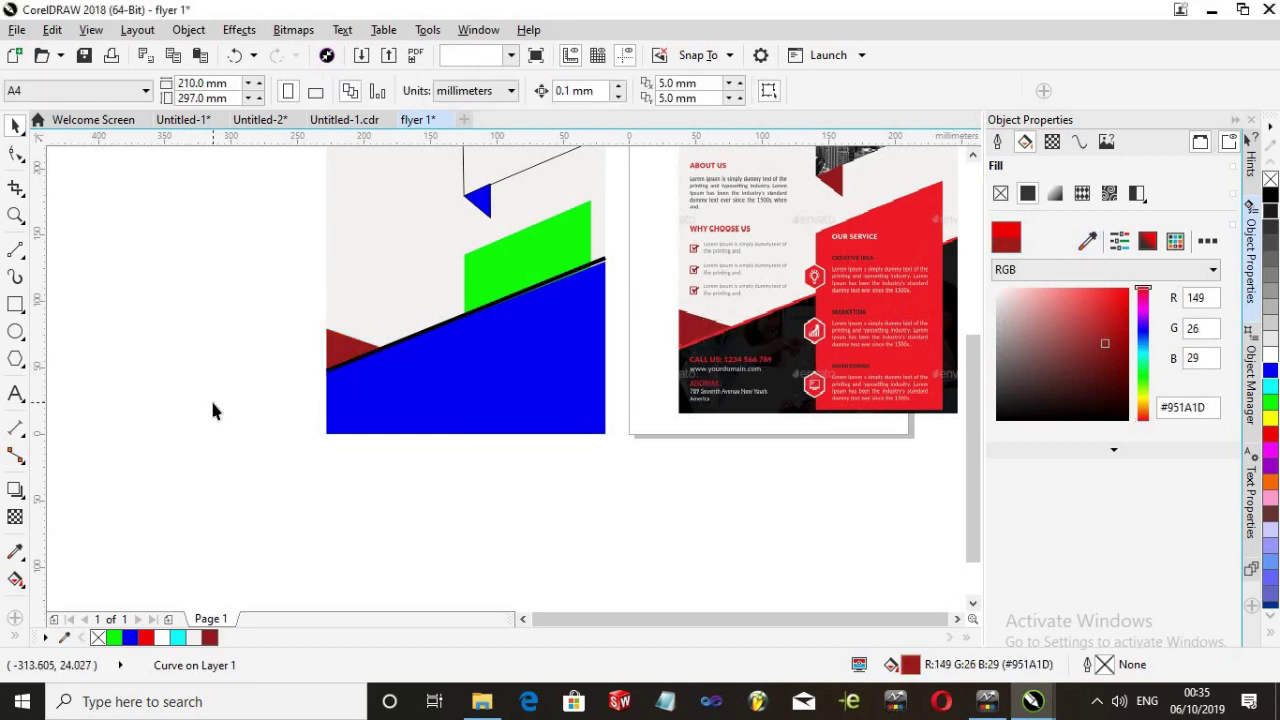
Compare the traced flyer shapes with the sample design beside them
scroll(212, 410, "down", 1)
scroll(257, 286, "up", 1)
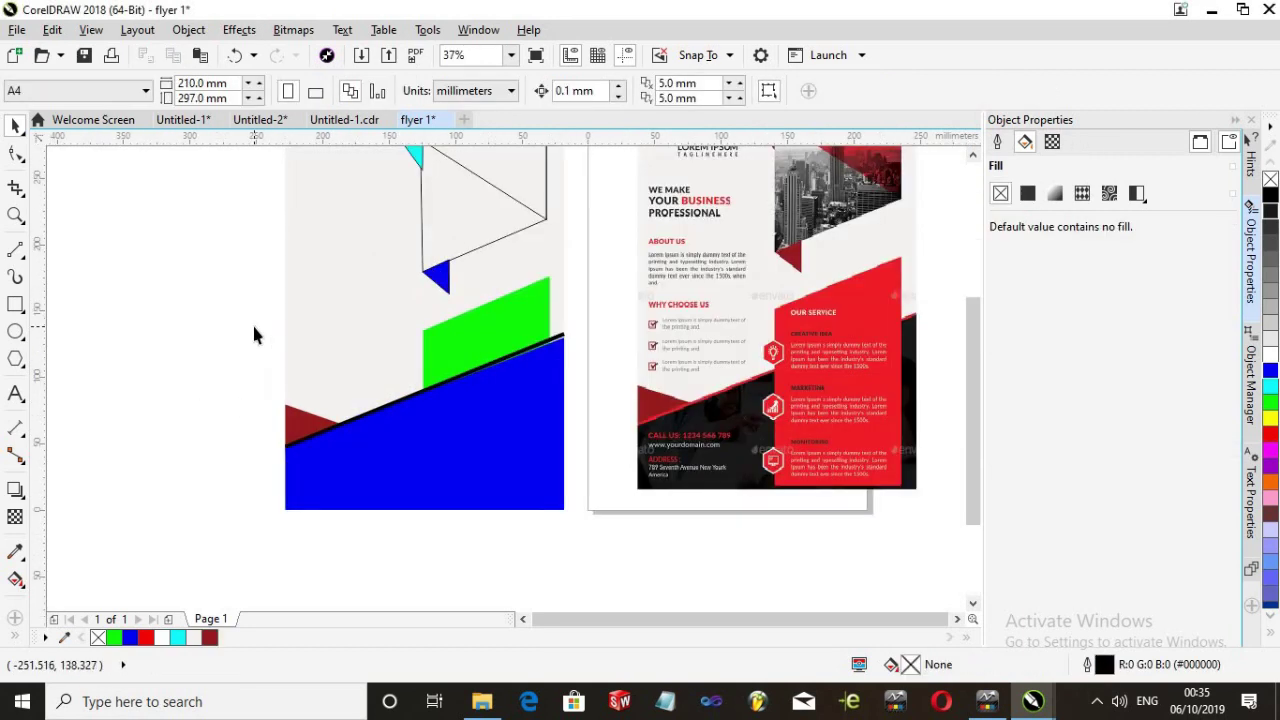
scroll(345, 437, "up", 1)
scroll(478, 380, "down", 1)
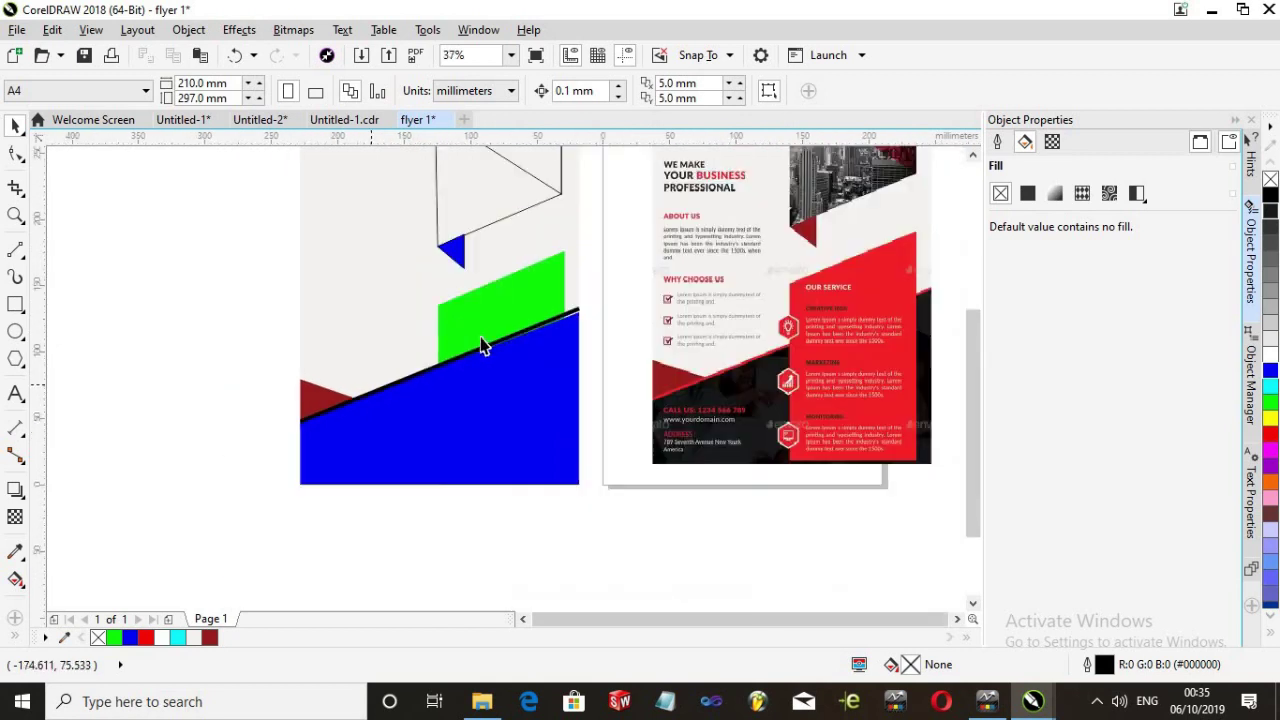
scroll(557, 277, "up", 1)
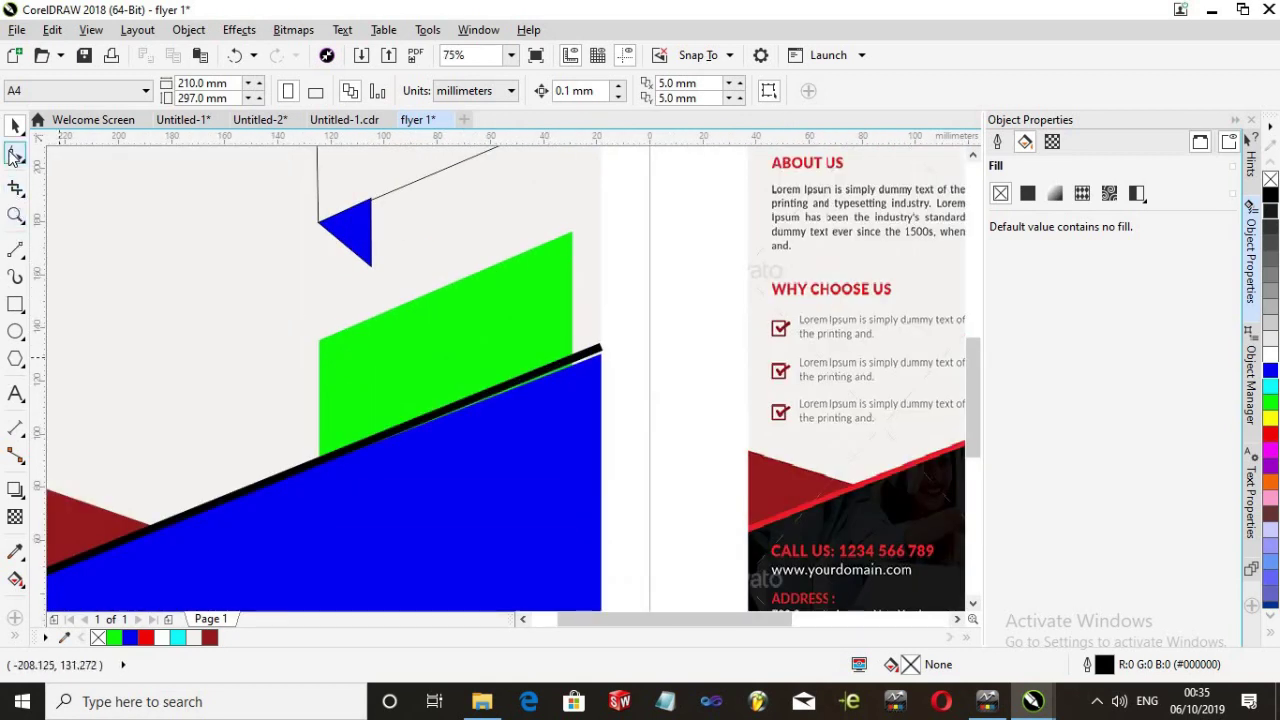
scroll(484, 457, "down", 2)
scroll(686, 286, "up", 1)
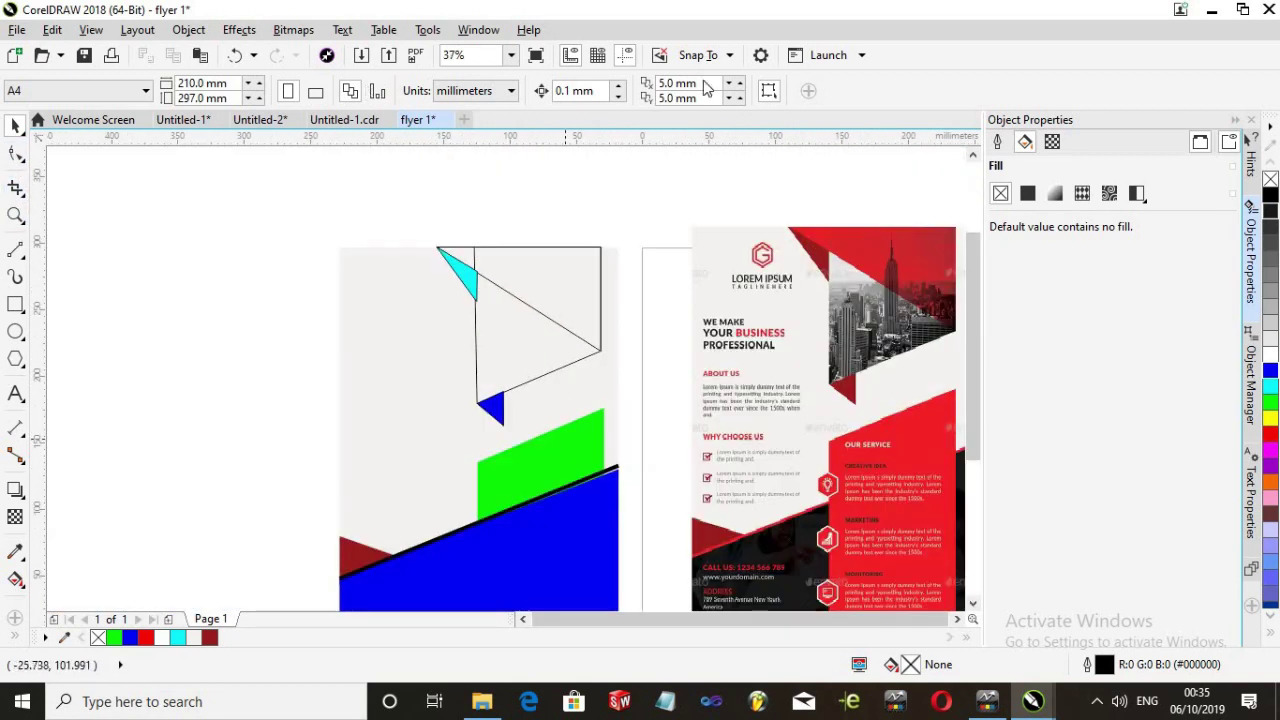
scroll(489, 537, "down", 1)
scroll(487, 543, "up", 1)
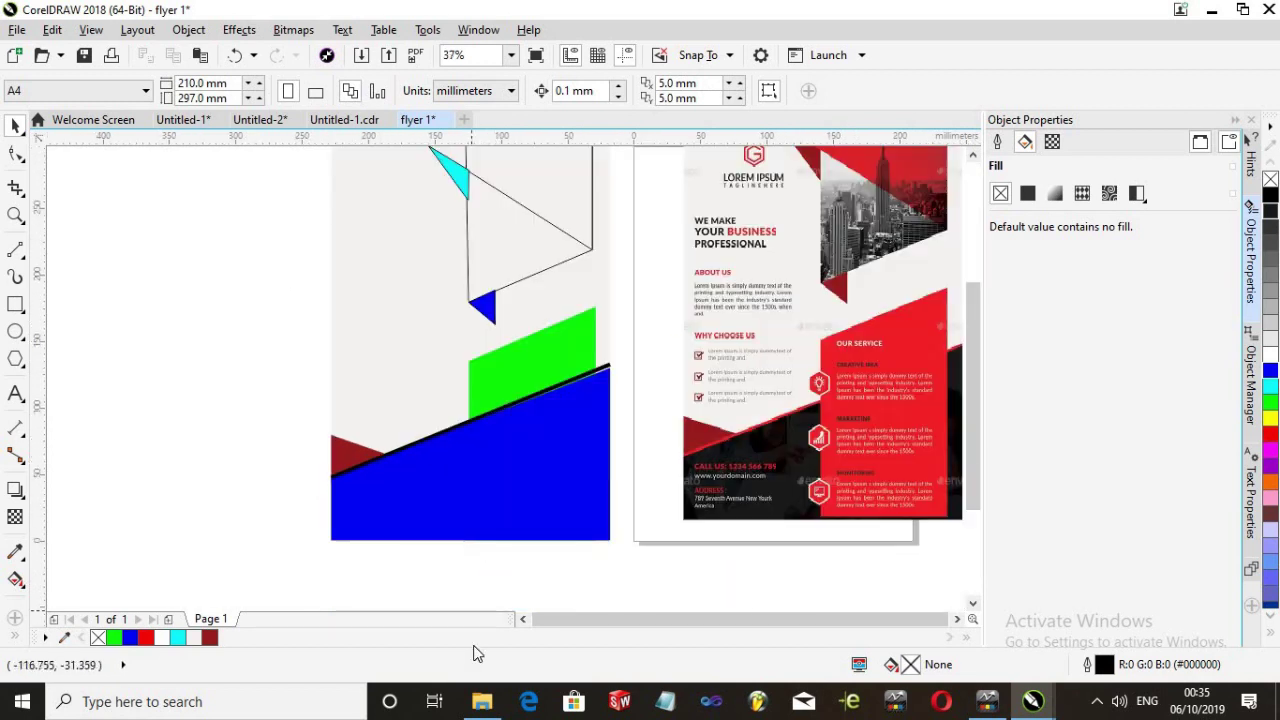
Try to move the green shape's upper-left node outward with the Shape tool, and undo the move
left_click(13, 154)
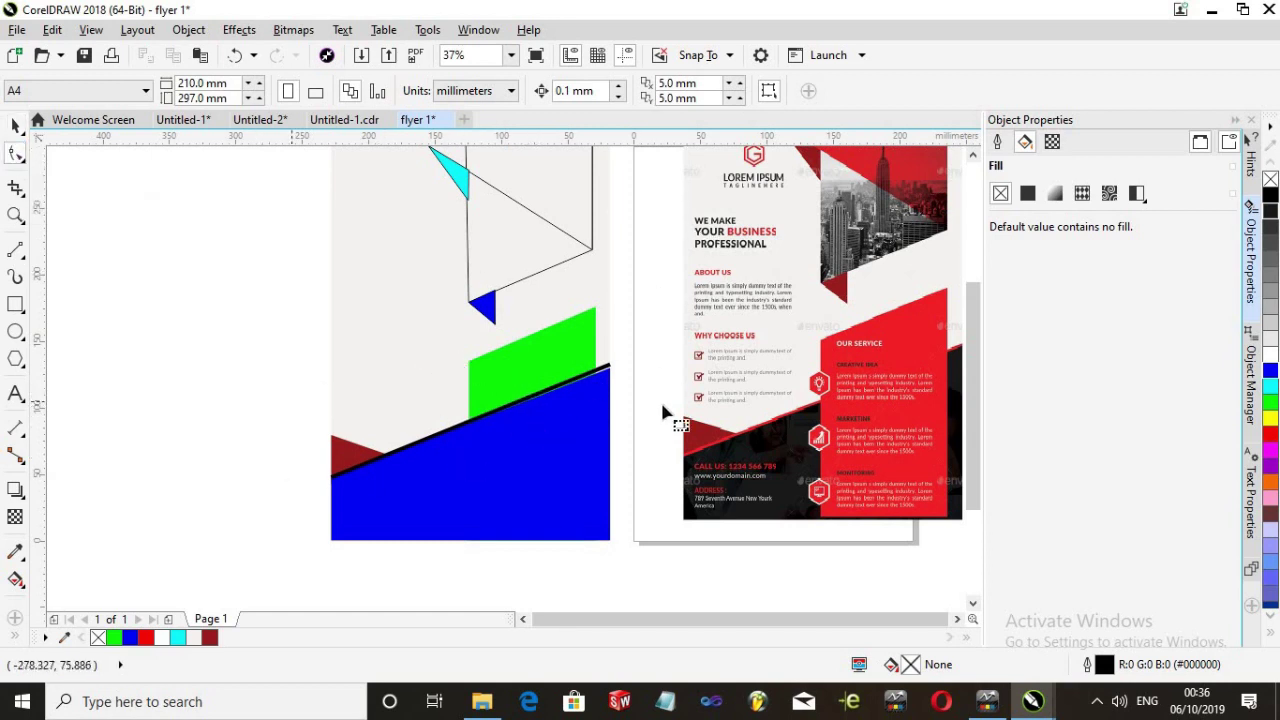
left_click(489, 378)
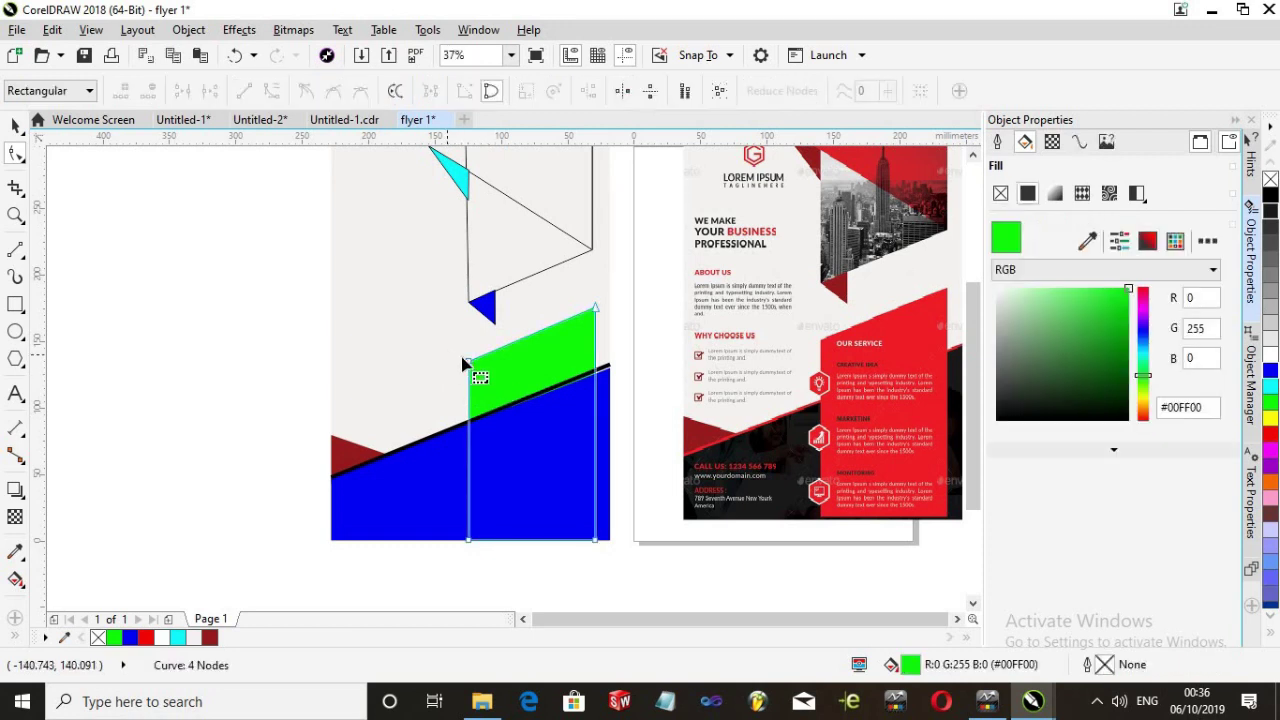
left_click(15, 125)
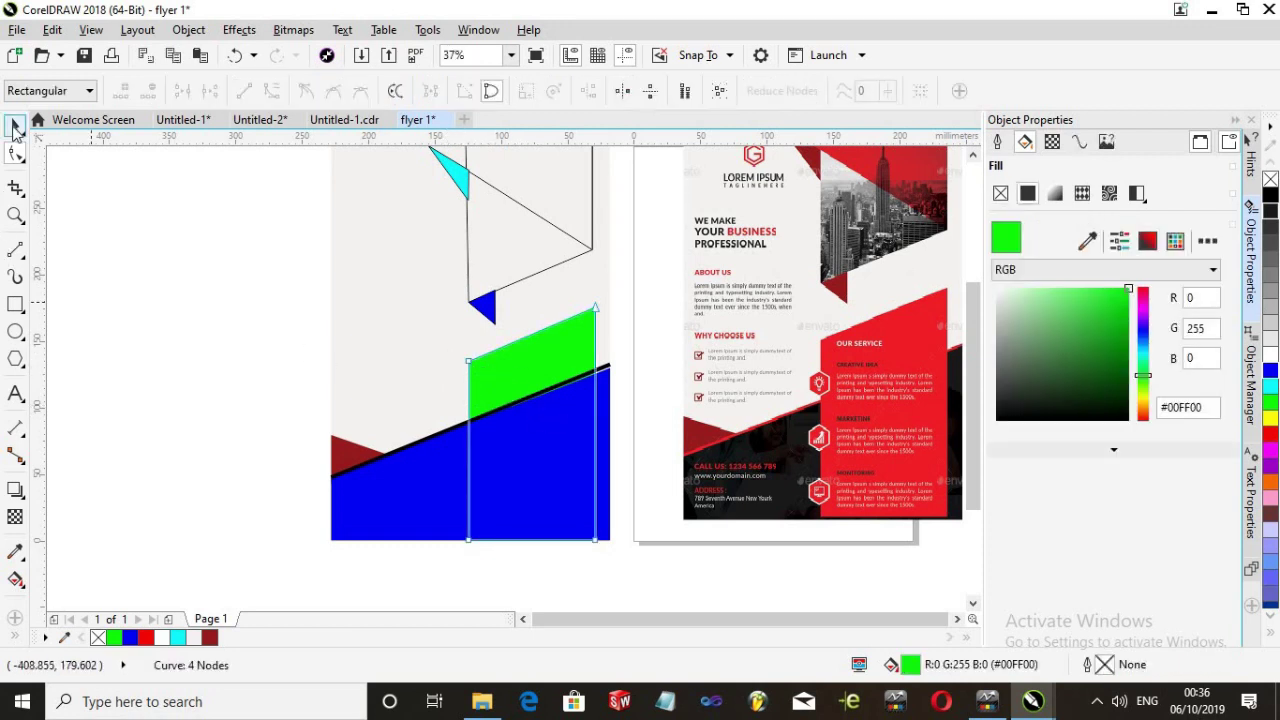
left_click(15, 154)
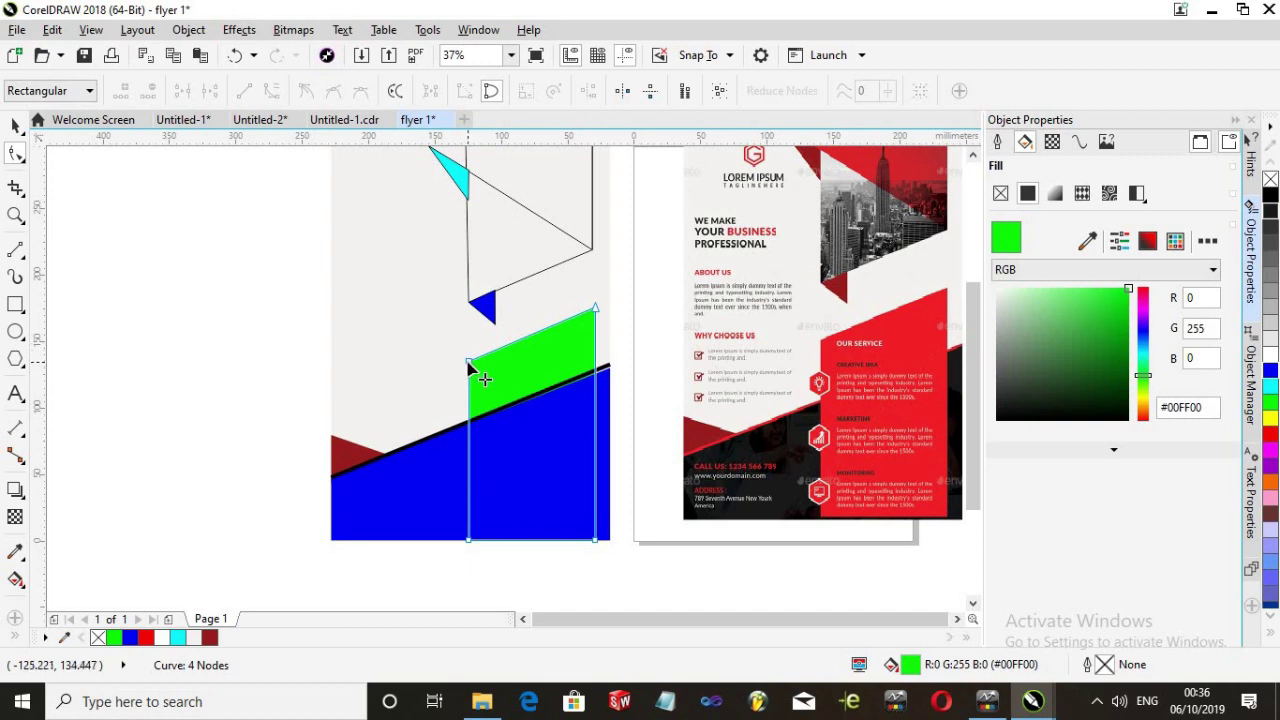
left_click_drag(469, 362, 428, 367)
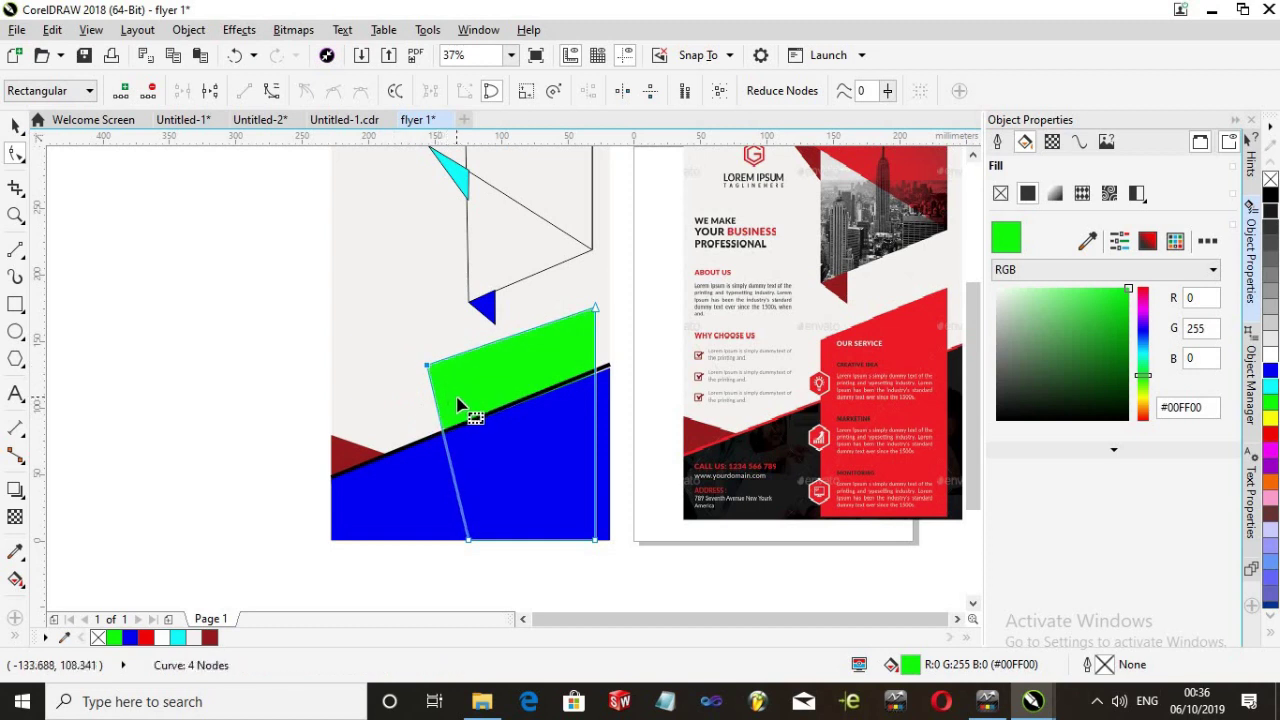
key("ctrl+z")
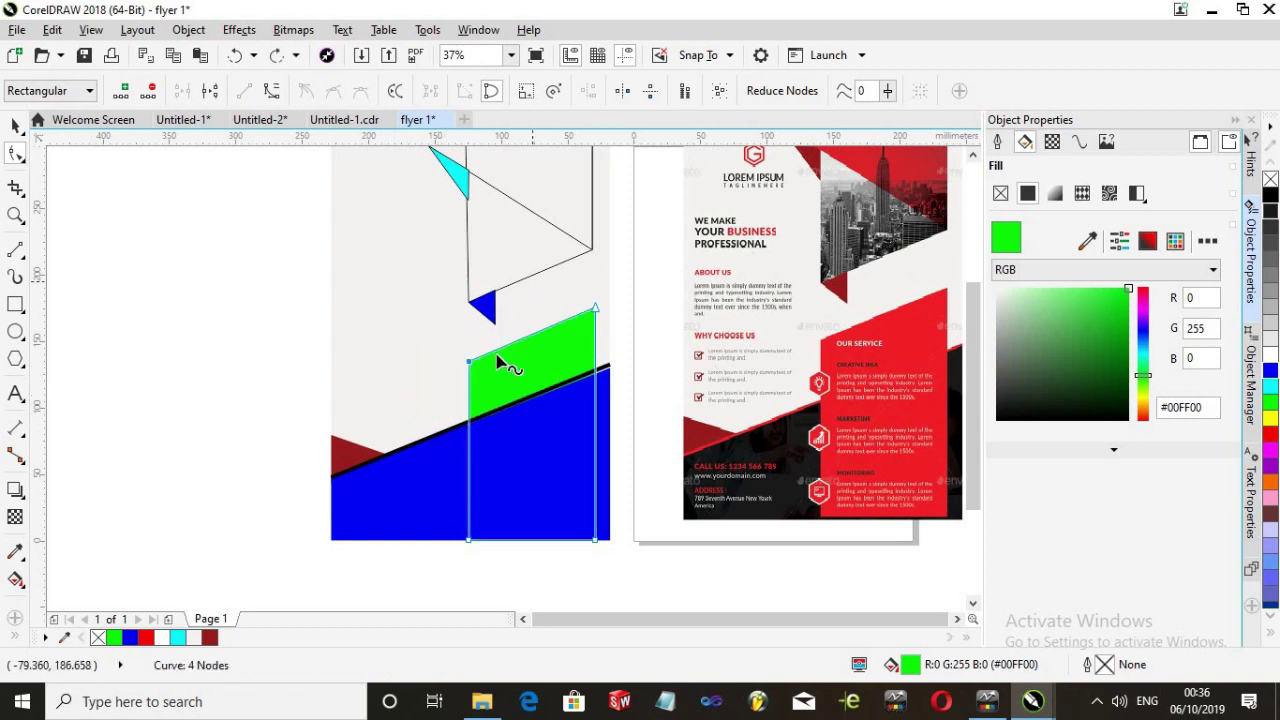
Lower the black diagonal line's upper end node slightly to close the gap above the blue shape's edge
scroll(609, 370, "up", 2)
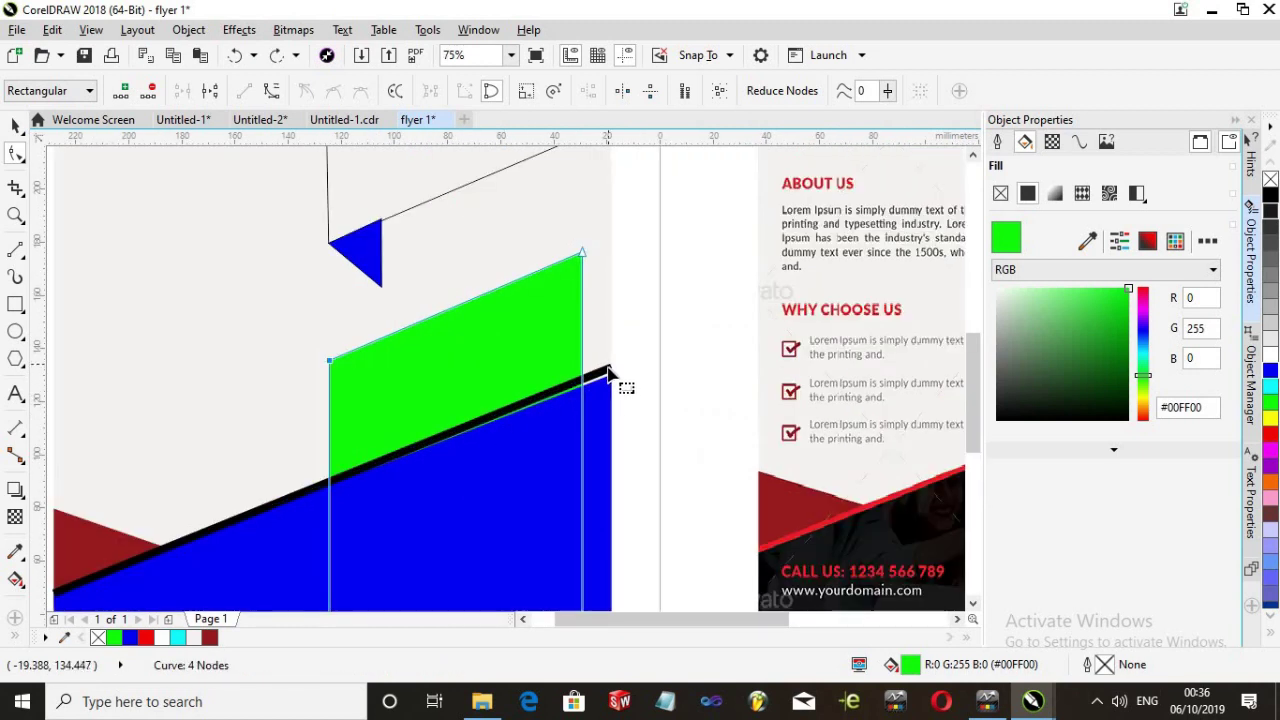
left_click(608, 371)
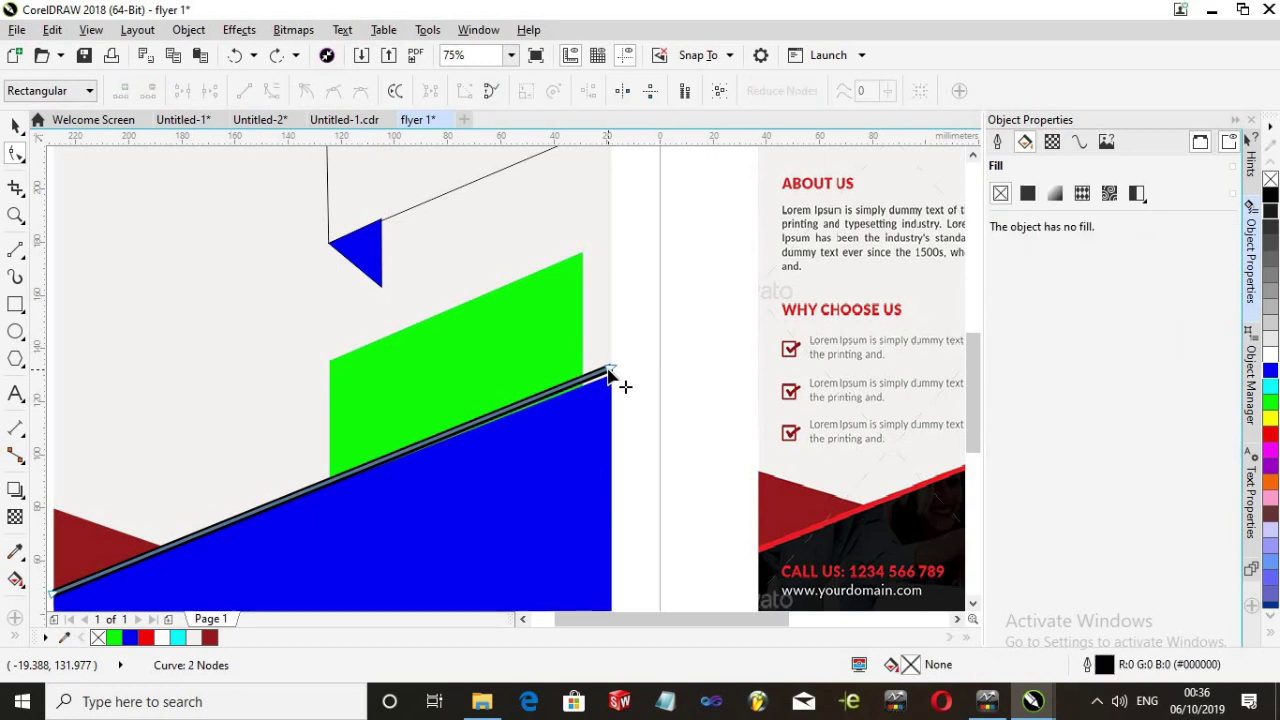
left_click_drag(608, 371, 608, 383)
scroll(620, 397, "down", 2)
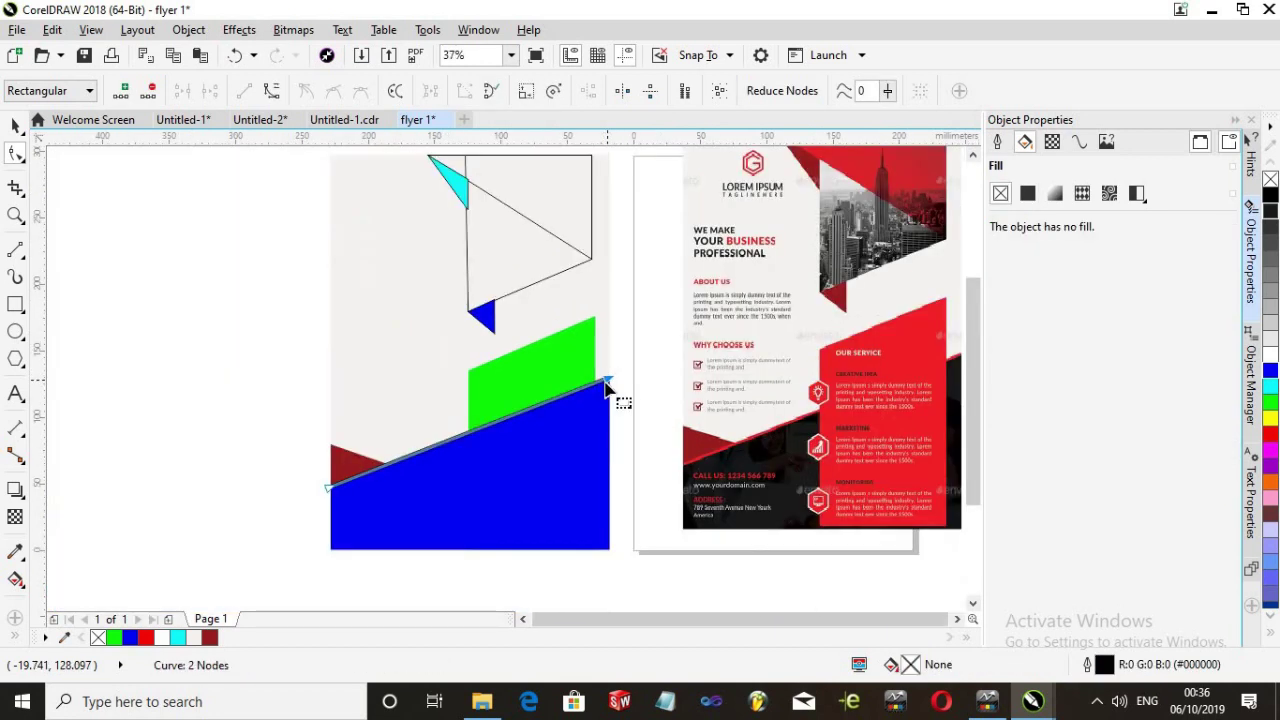
left_click(624, 440)
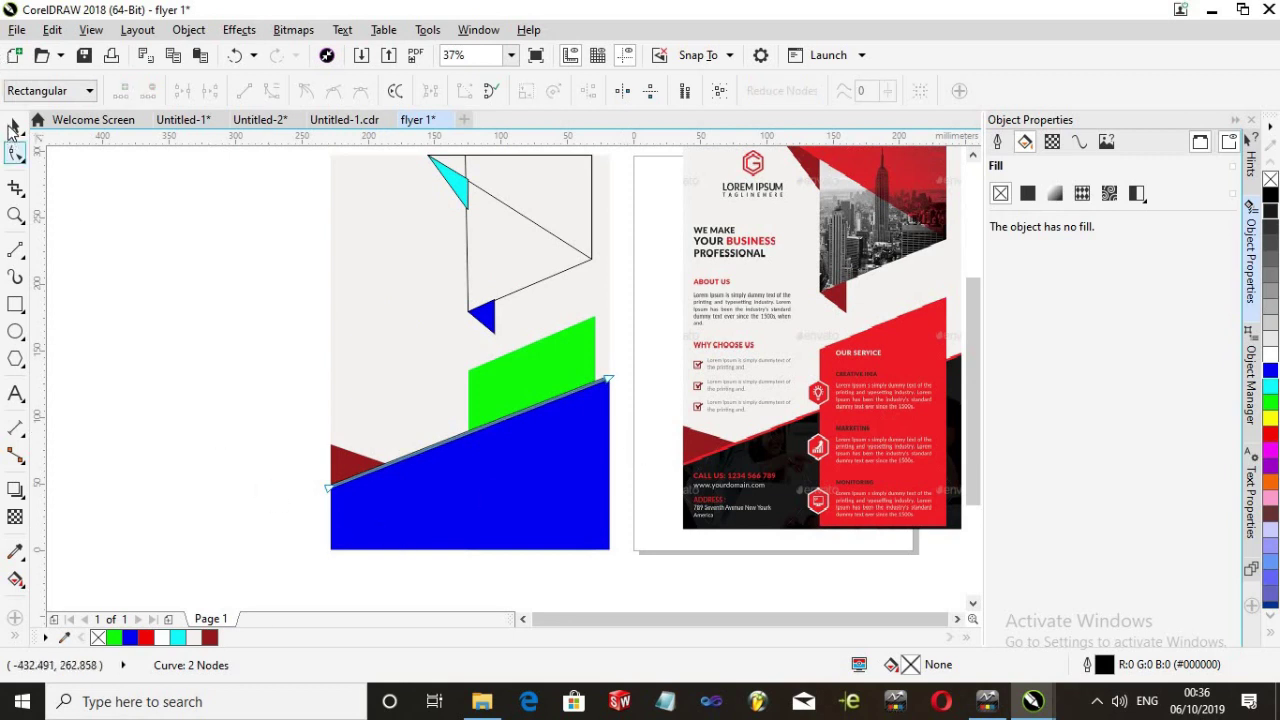
left_click(15, 125)
left_click(185, 349)
scroll(575, 450, "up", 2)
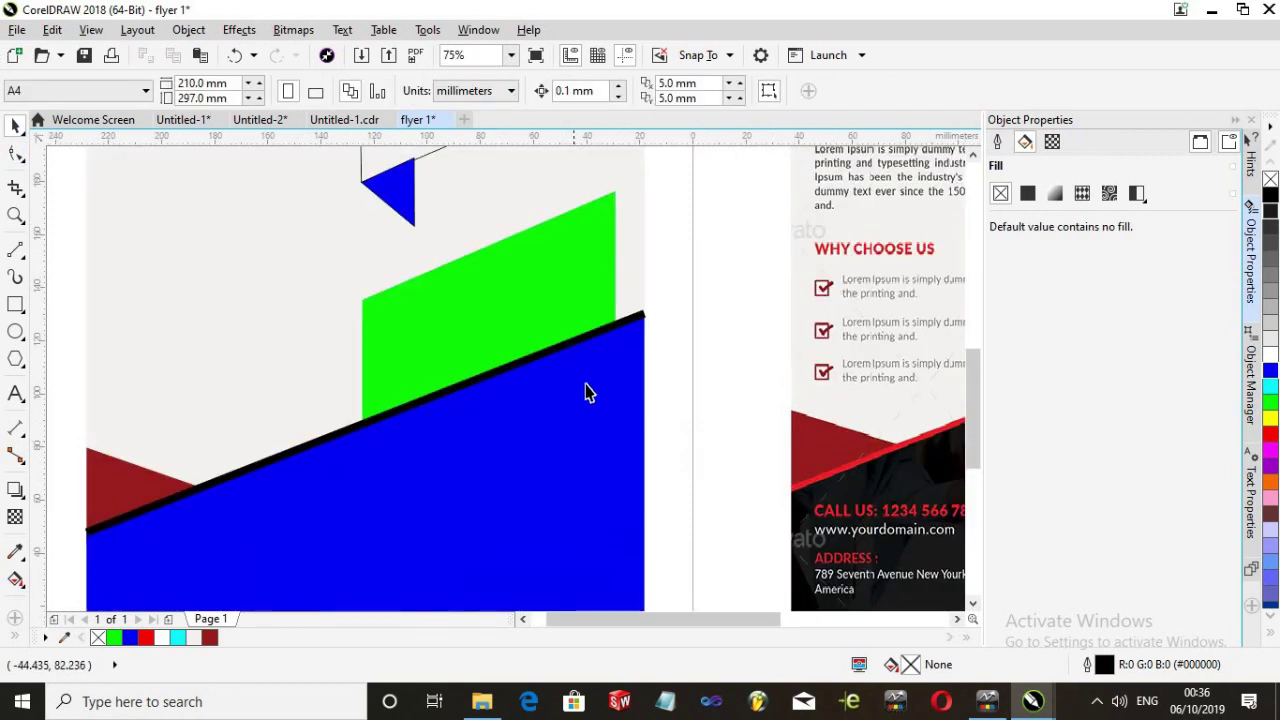
left_click(635, 319)
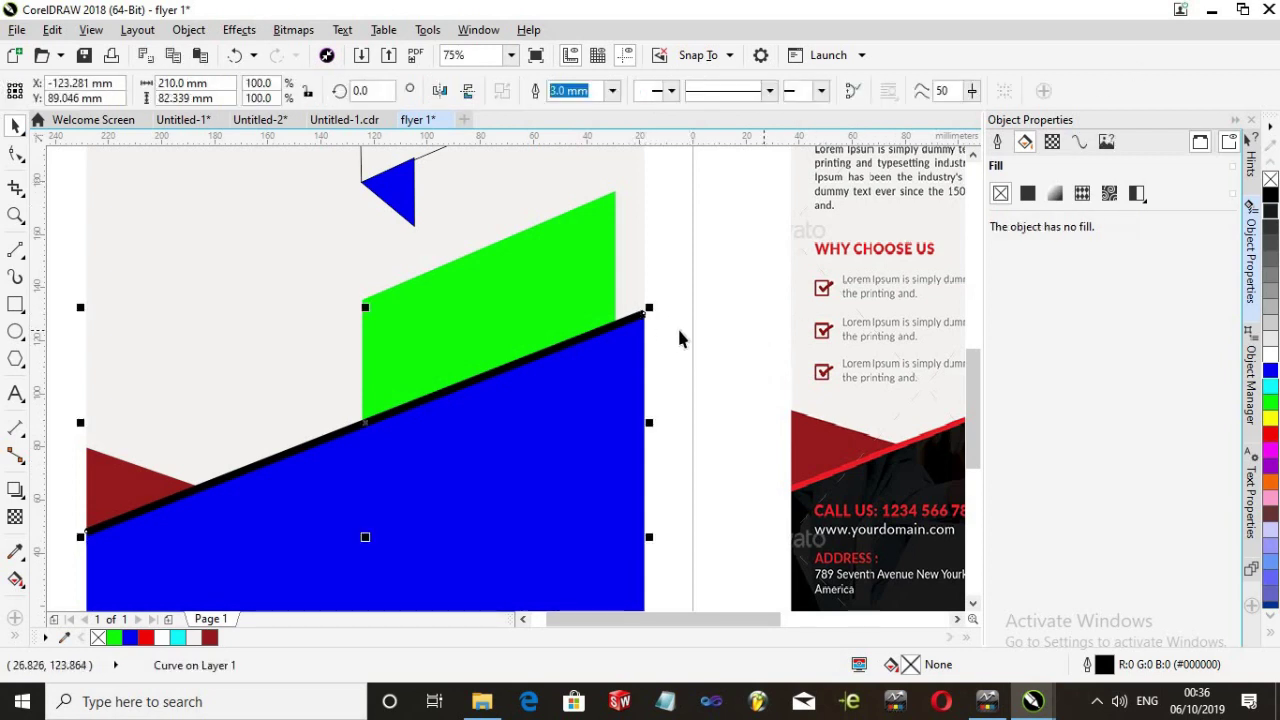
left_click(629, 310)
left_click(640, 320)
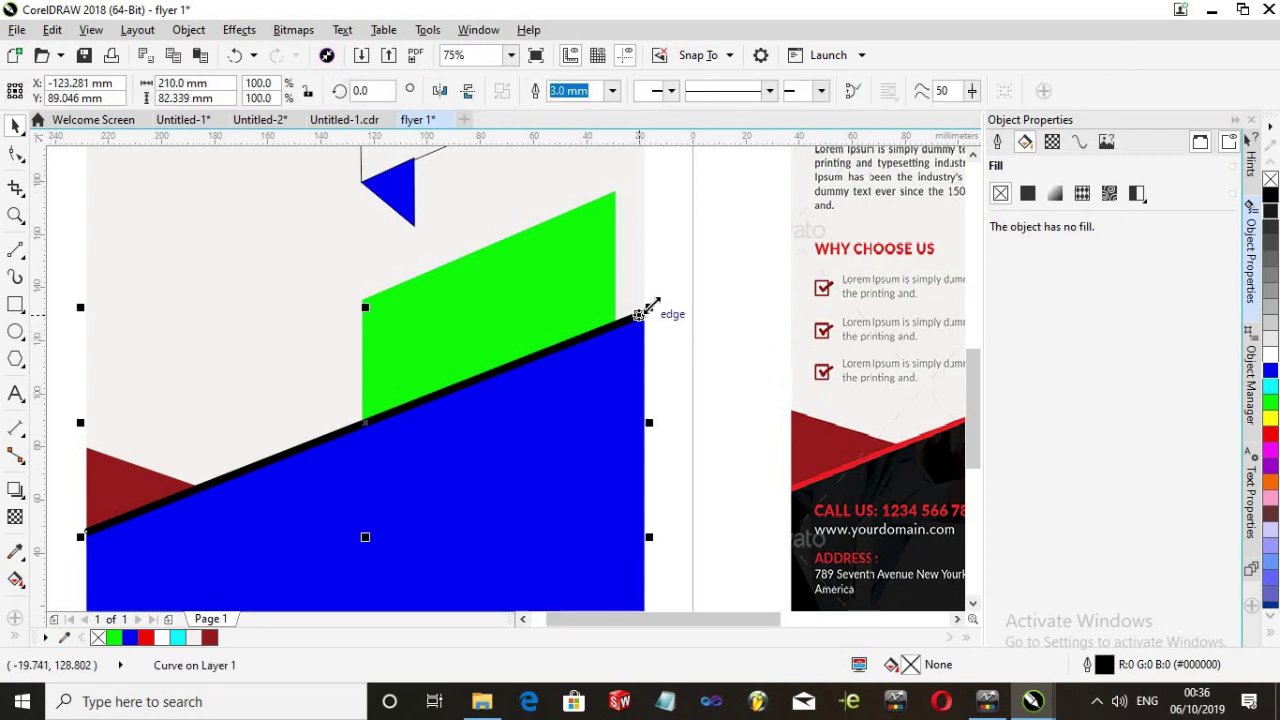
left_click(703, 349)
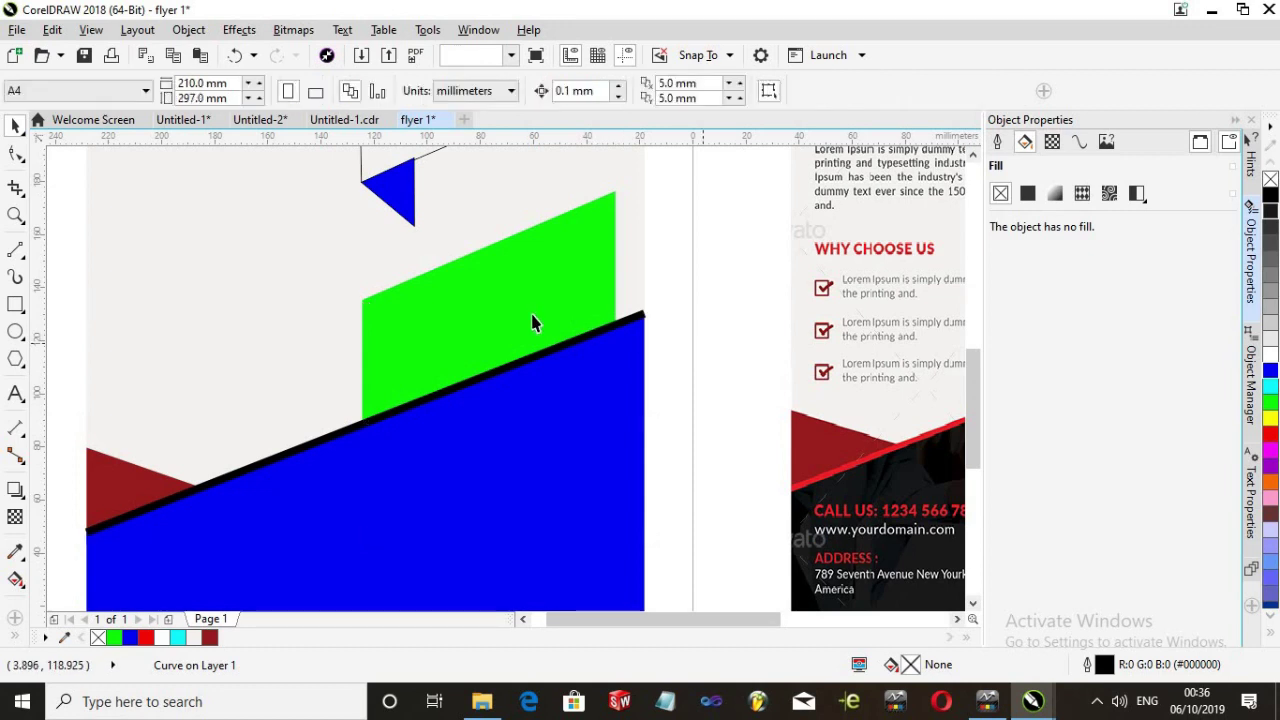
Recolour the black diagonal line's outline with the red #E91E24 sampled from the diagonal stripe in the sample flyer
left_click(575, 342)
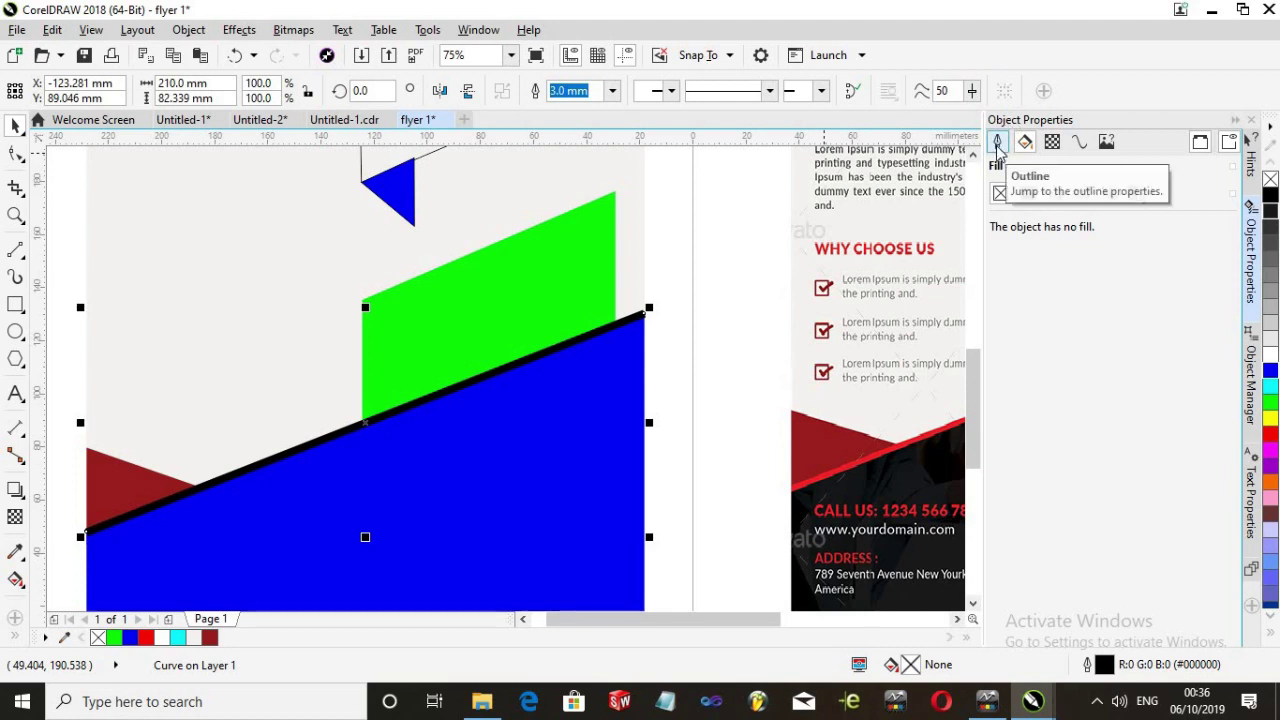
left_click(998, 145)
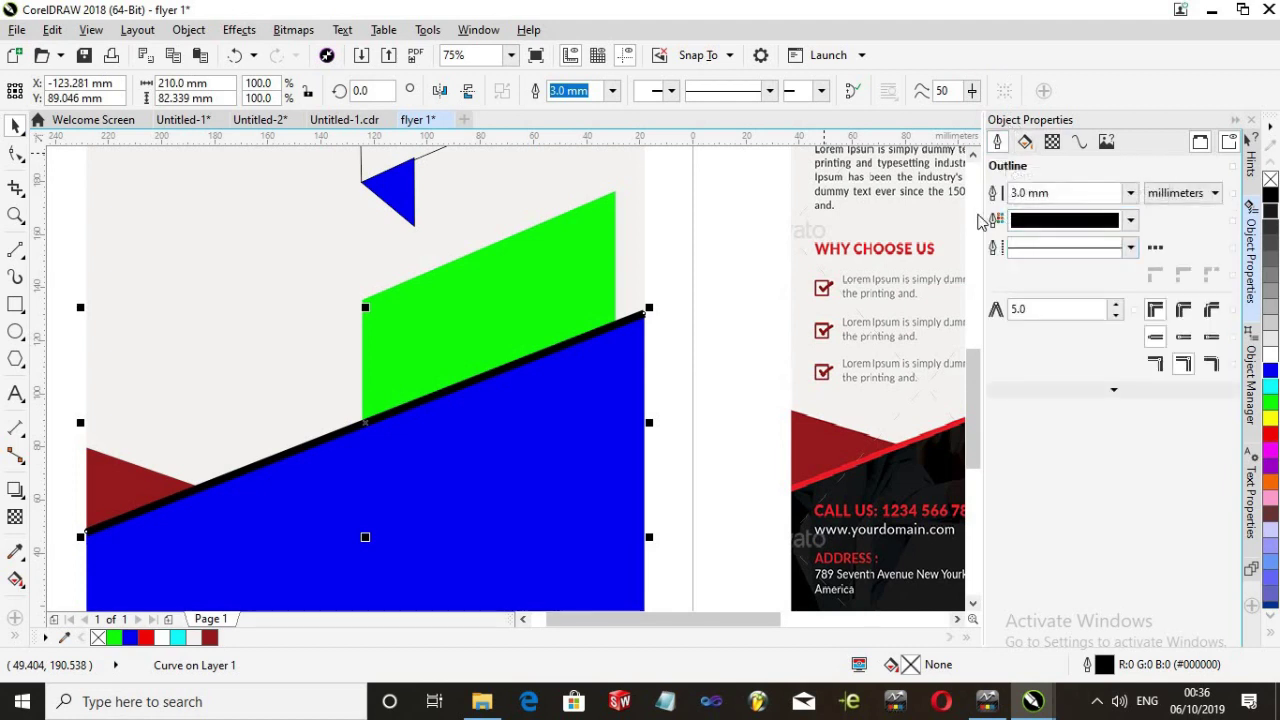
left_click(1092, 228)
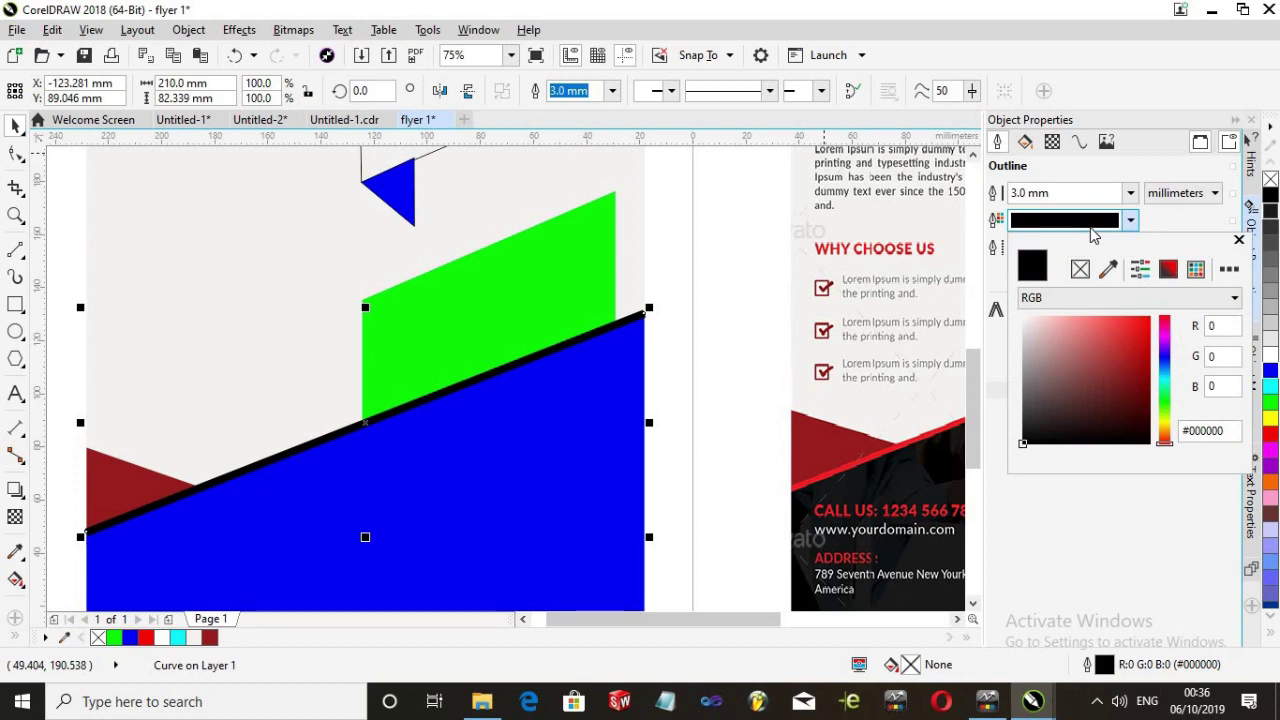
left_click(1110, 279)
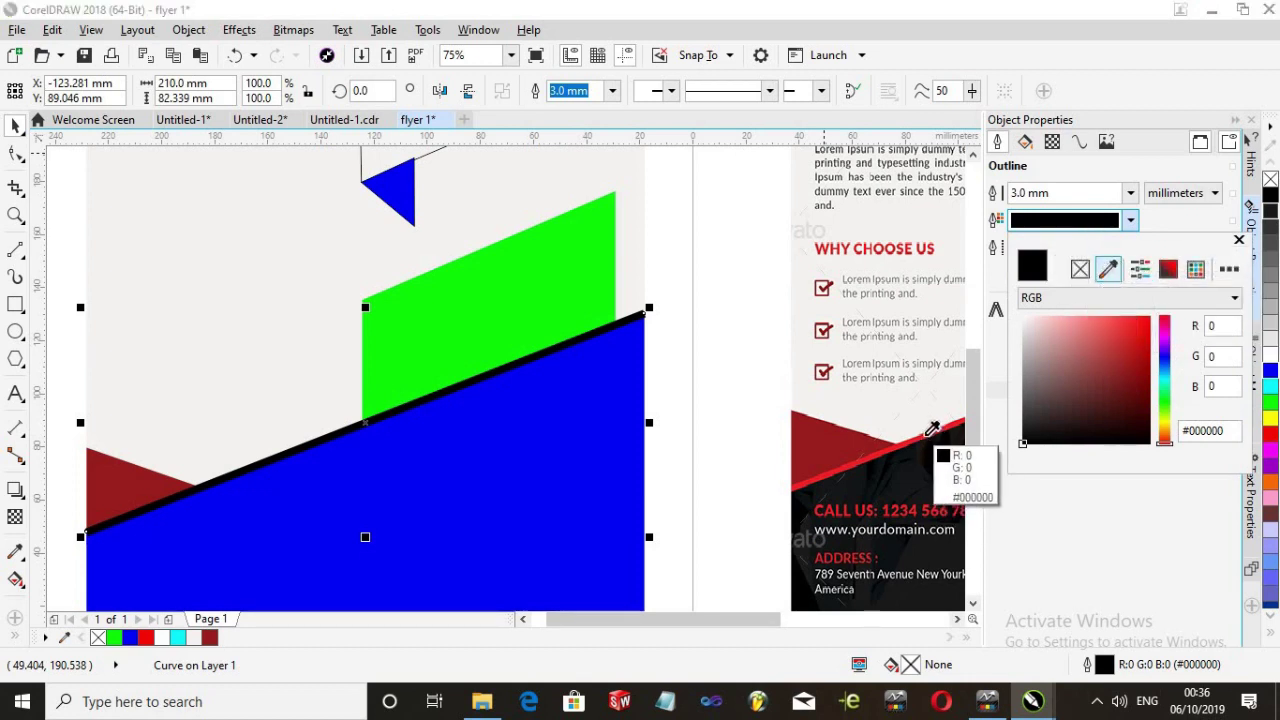
left_click(924, 445)
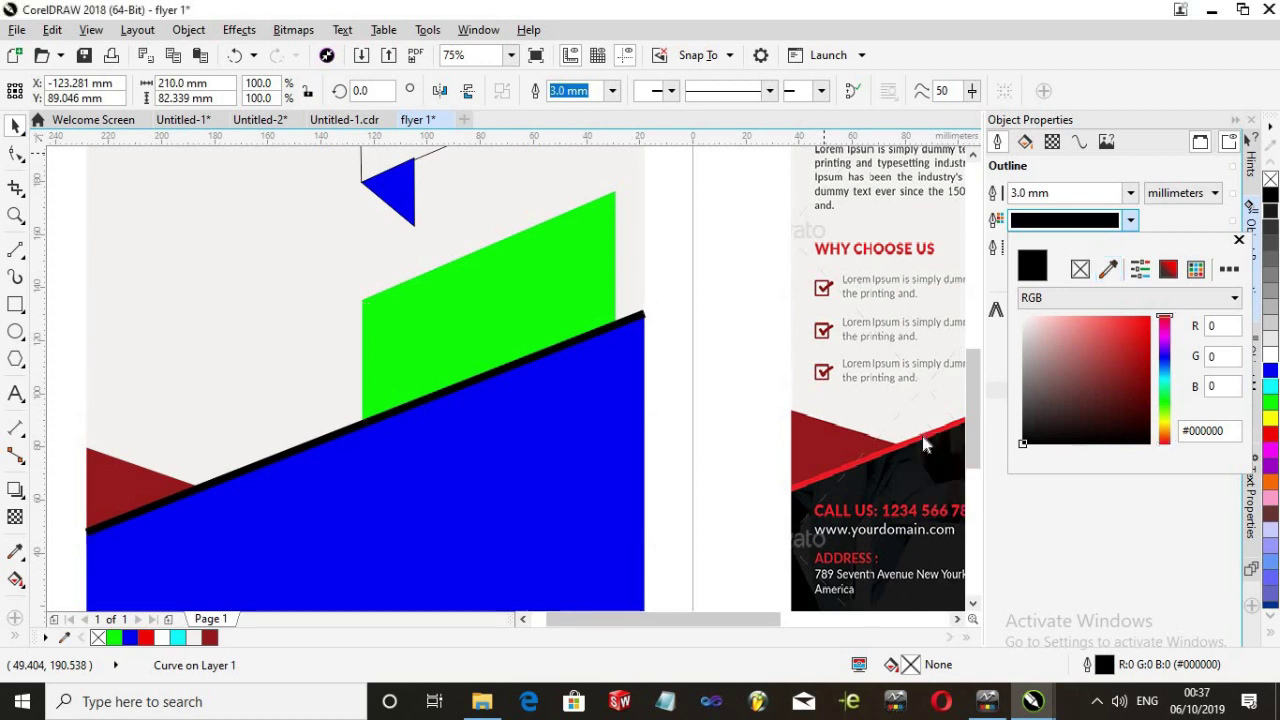
left_click(509, 506)
scroll(437, 509, "down", 4)
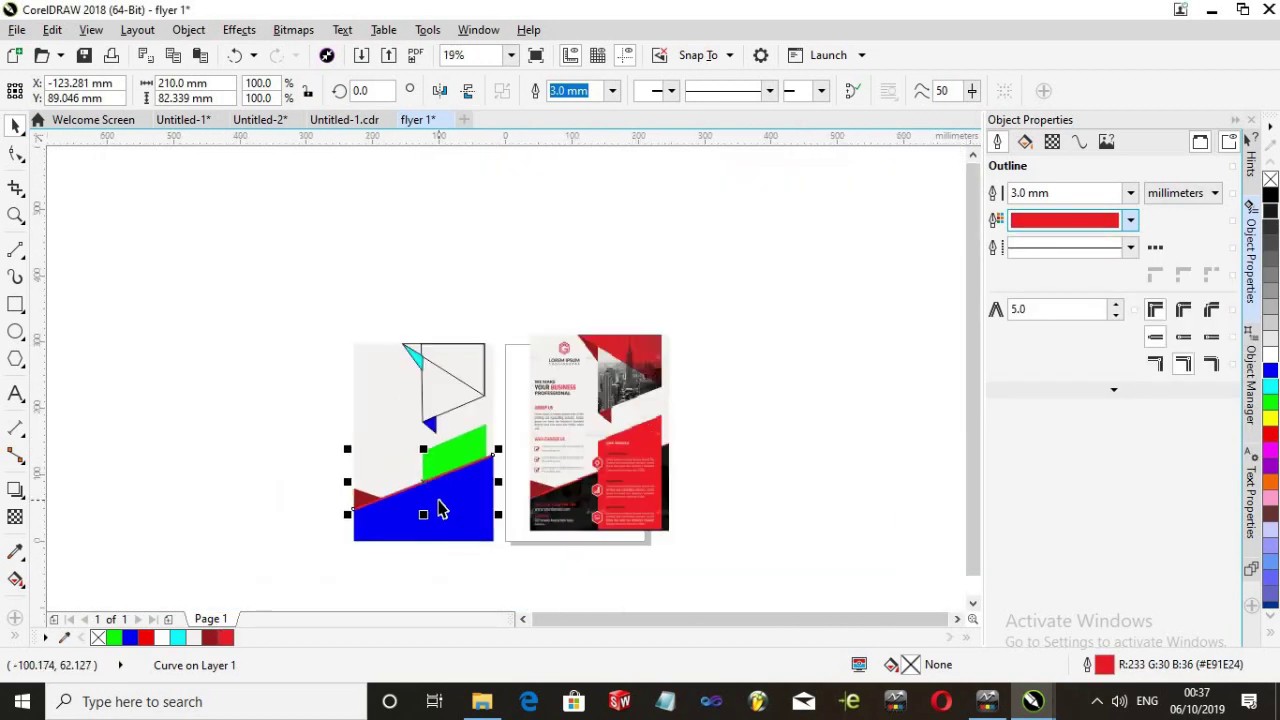
scroll(440, 514, "up", 2)
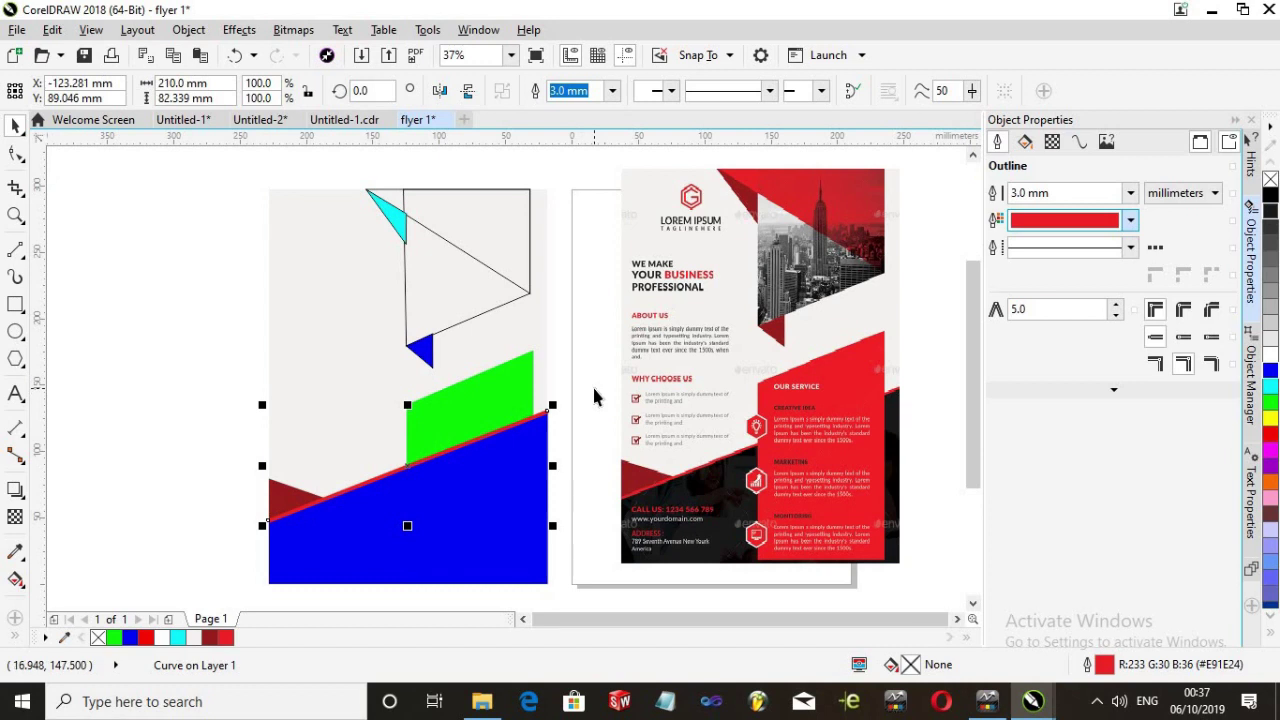
Bring the green shape to the front and raise its bottom edge slightly, making the shape about 172 mm high
left_click(477, 393)
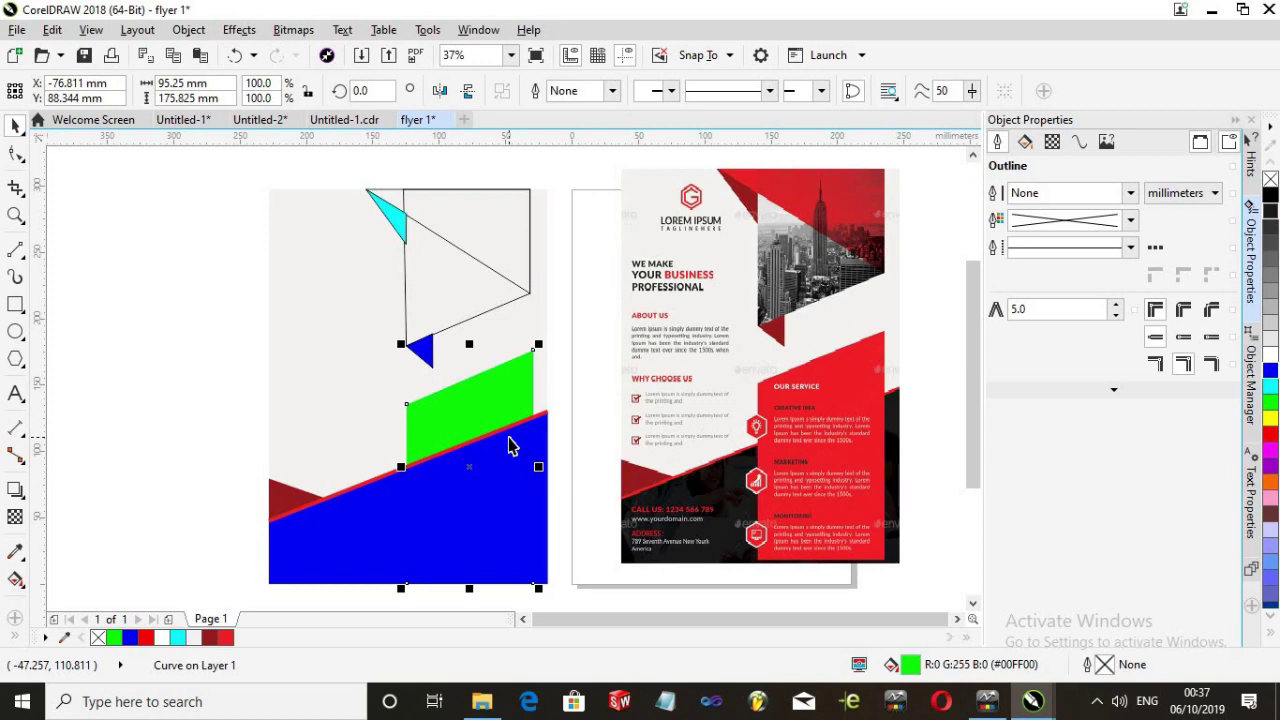
key("shift+Page_Up")
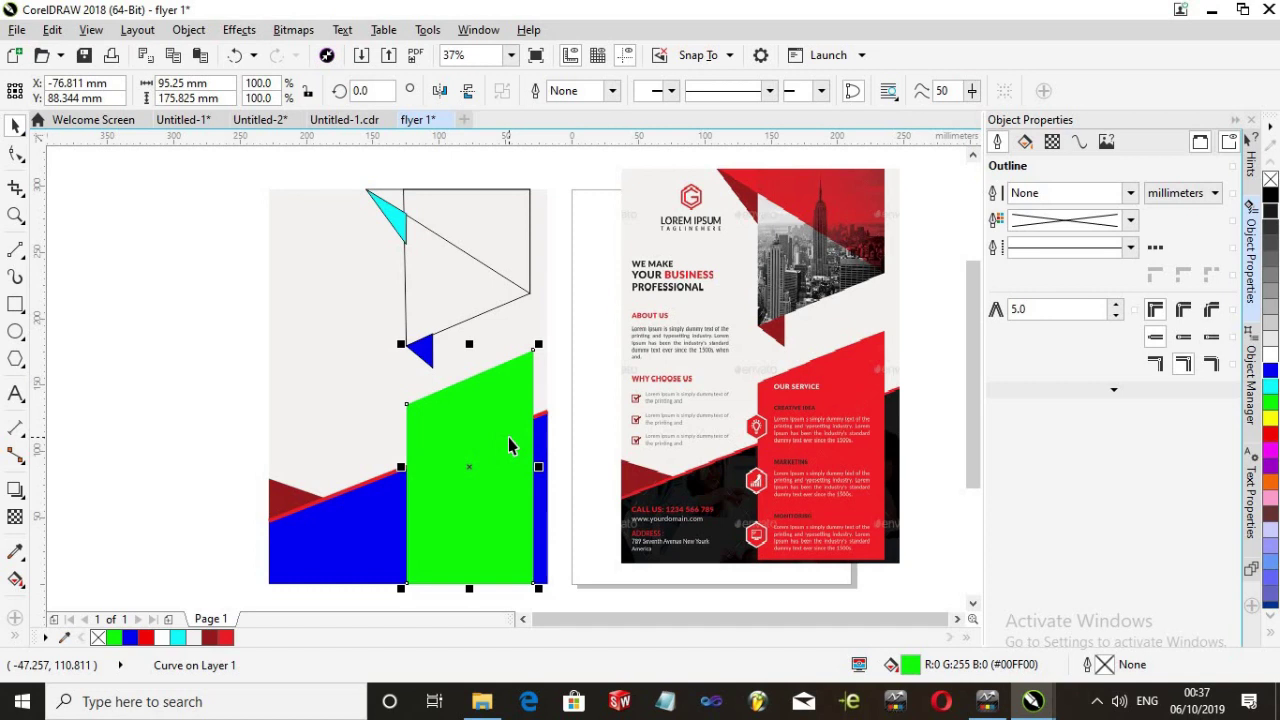
scroll(480, 569, "up", 2)
scroll(474, 569, "down", 2)
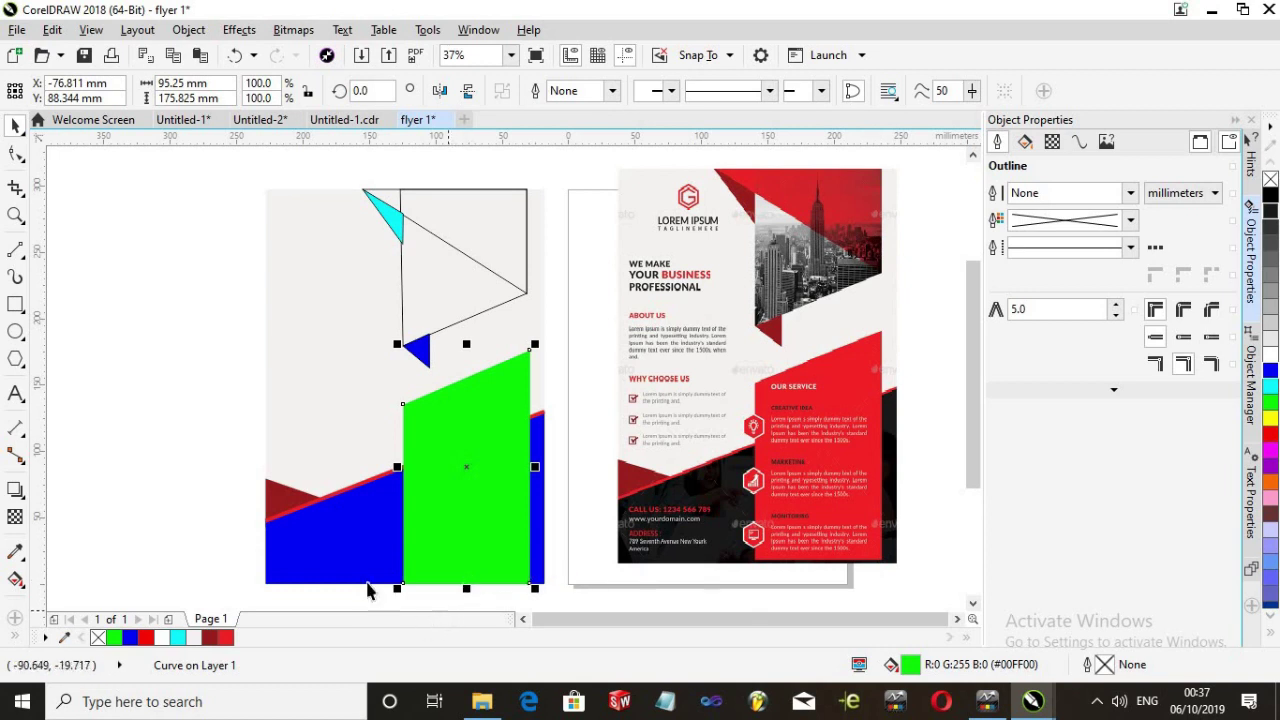
scroll(369, 588, "up", 2)
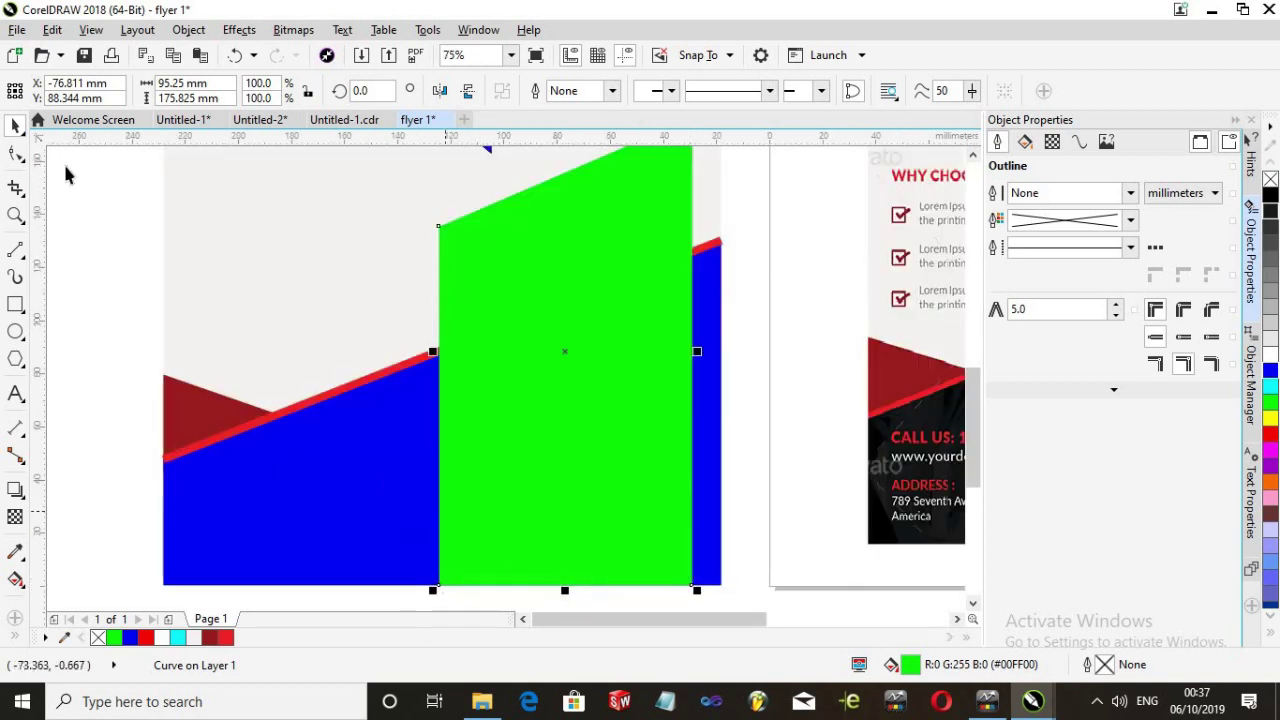
left_click_drag(562, 587, 562, 578)
scroll(401, 461, "down", 2)
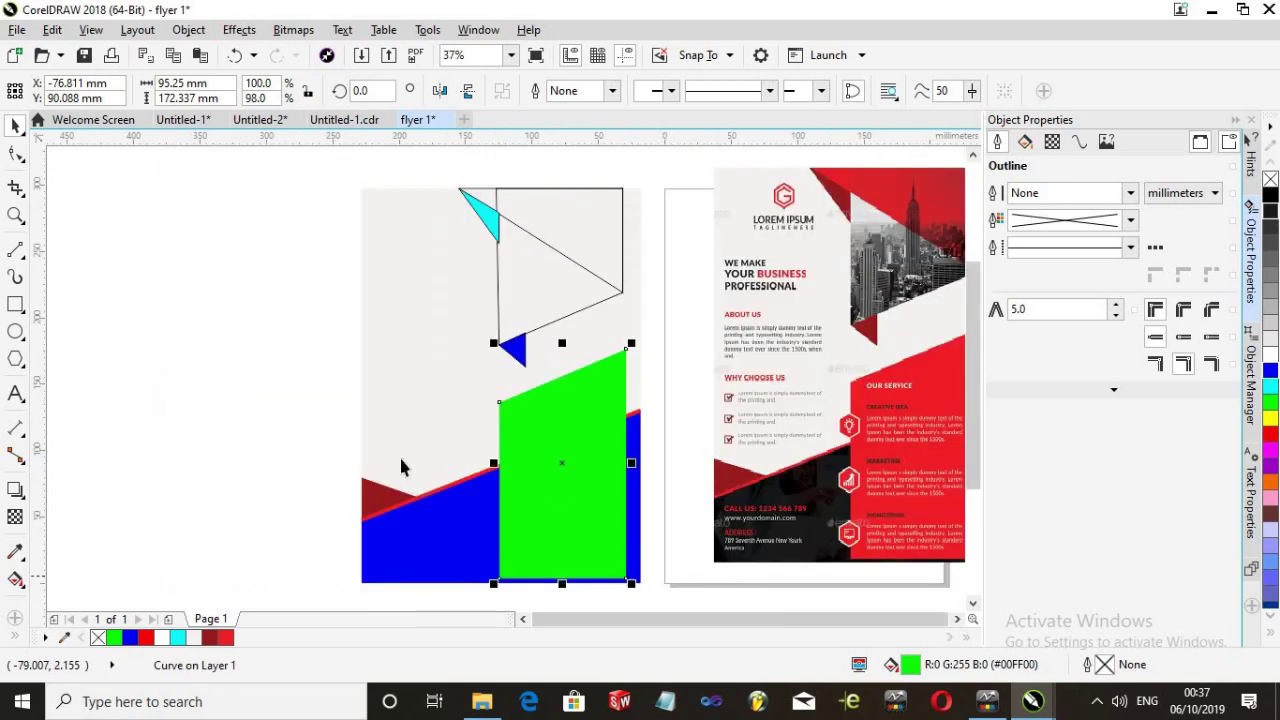
Fill the large green slanted panel with the bright red (#ED1B24) sampled from the reference flyer's service panel
left_click(281, 417)
scroll(323, 417, "down", 2)
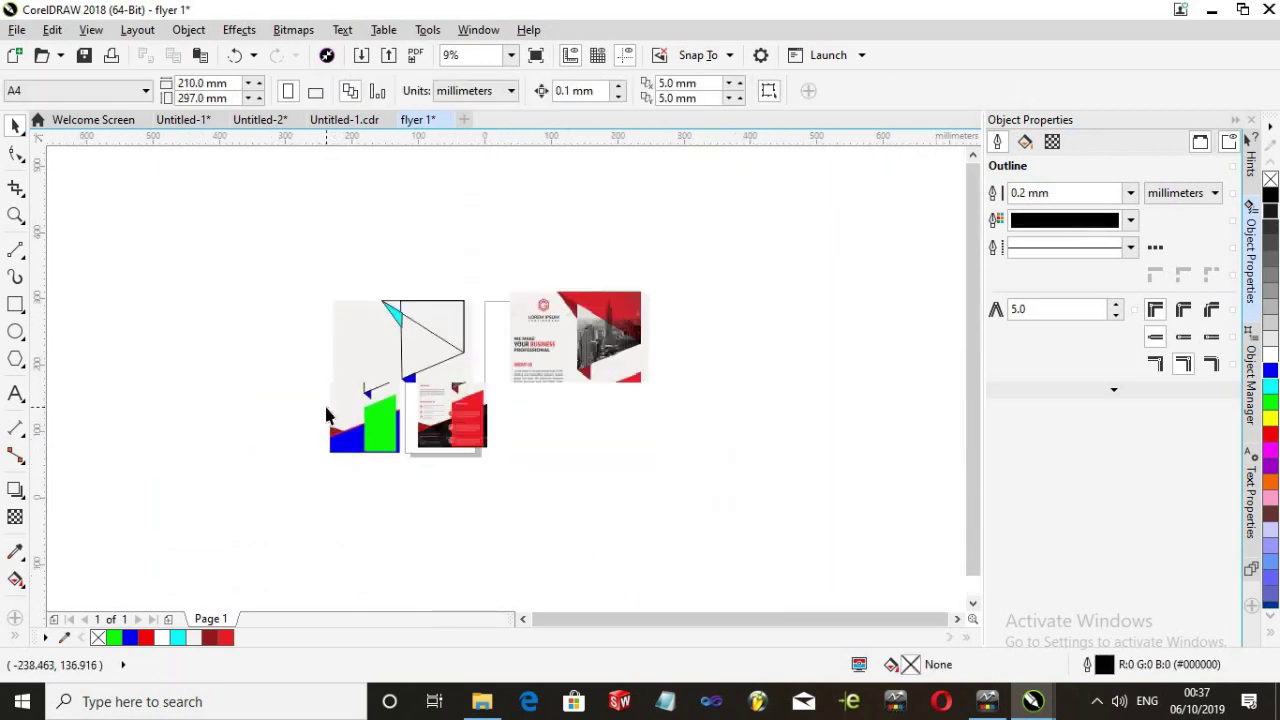
scroll(583, 474, "up", 2)
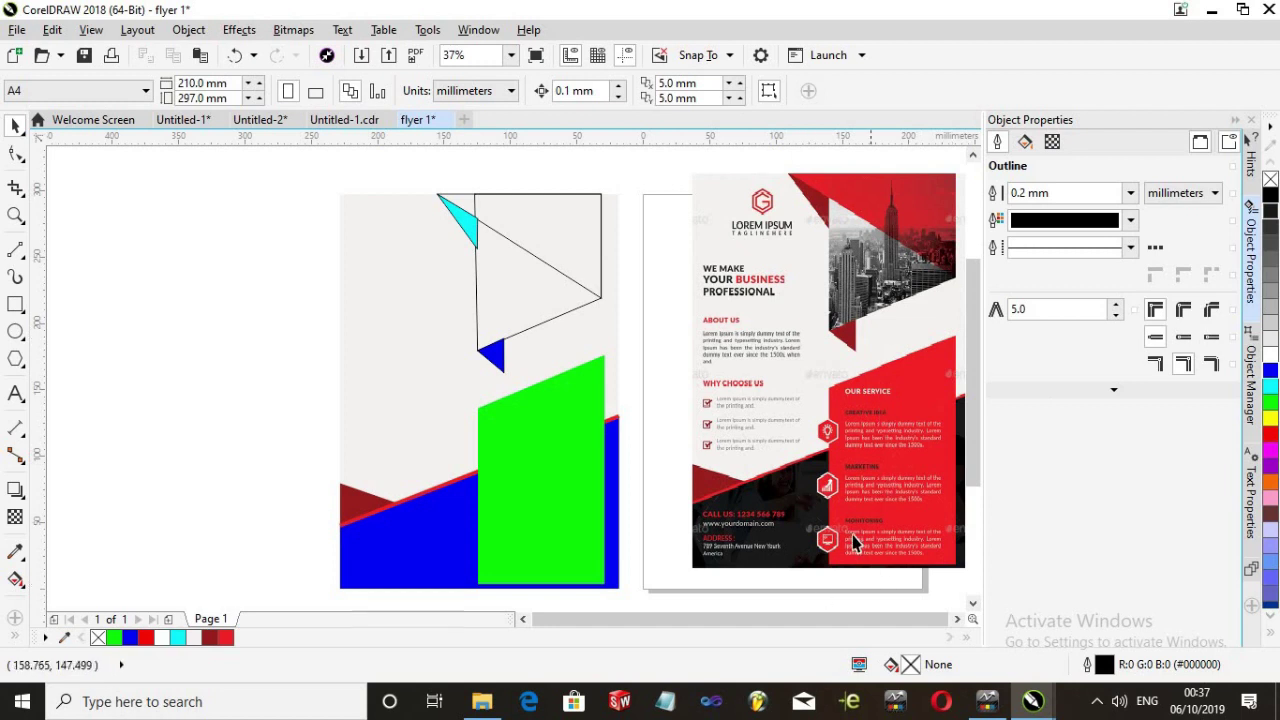
left_click(534, 490)
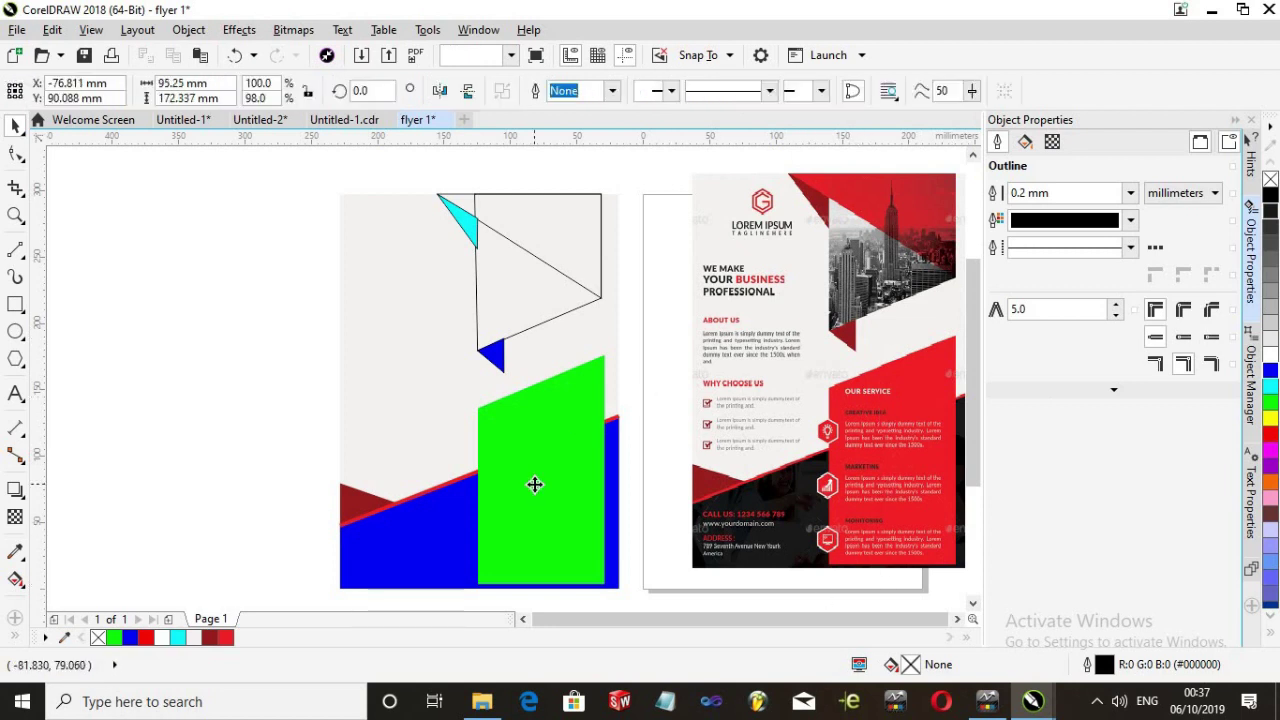
left_click(1028, 145)
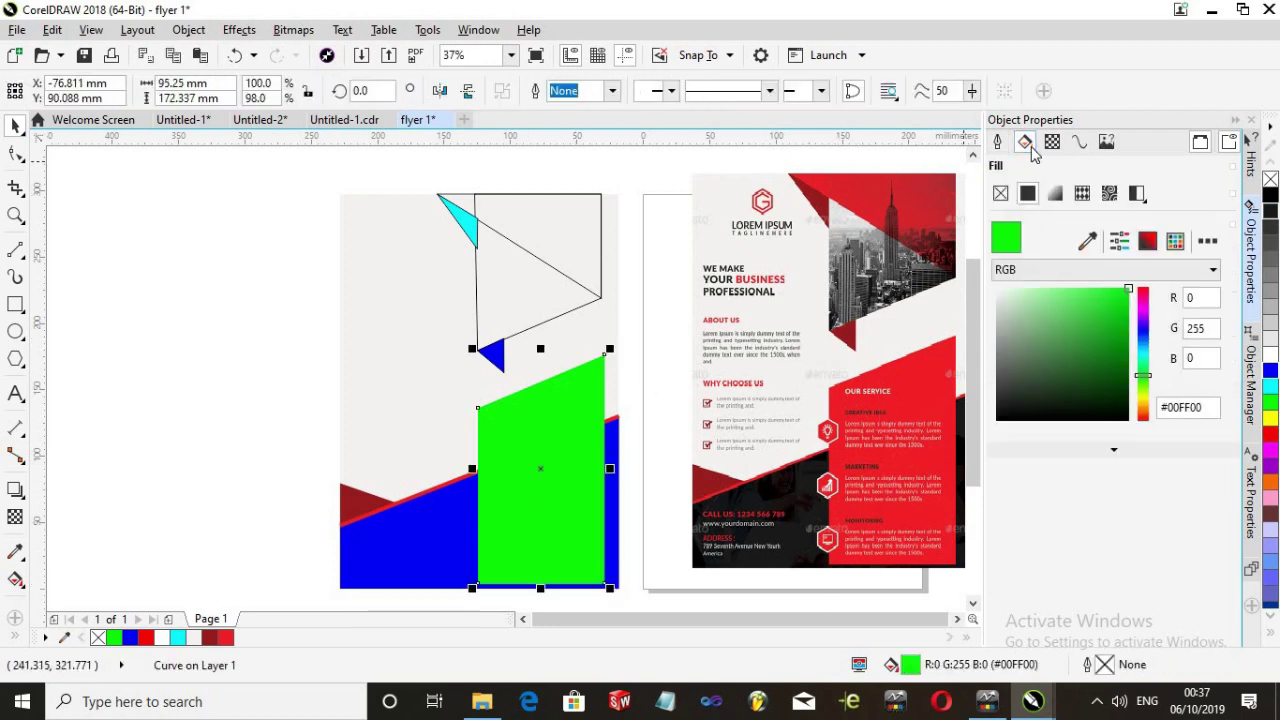
left_click(1086, 238)
left_click(912, 388)
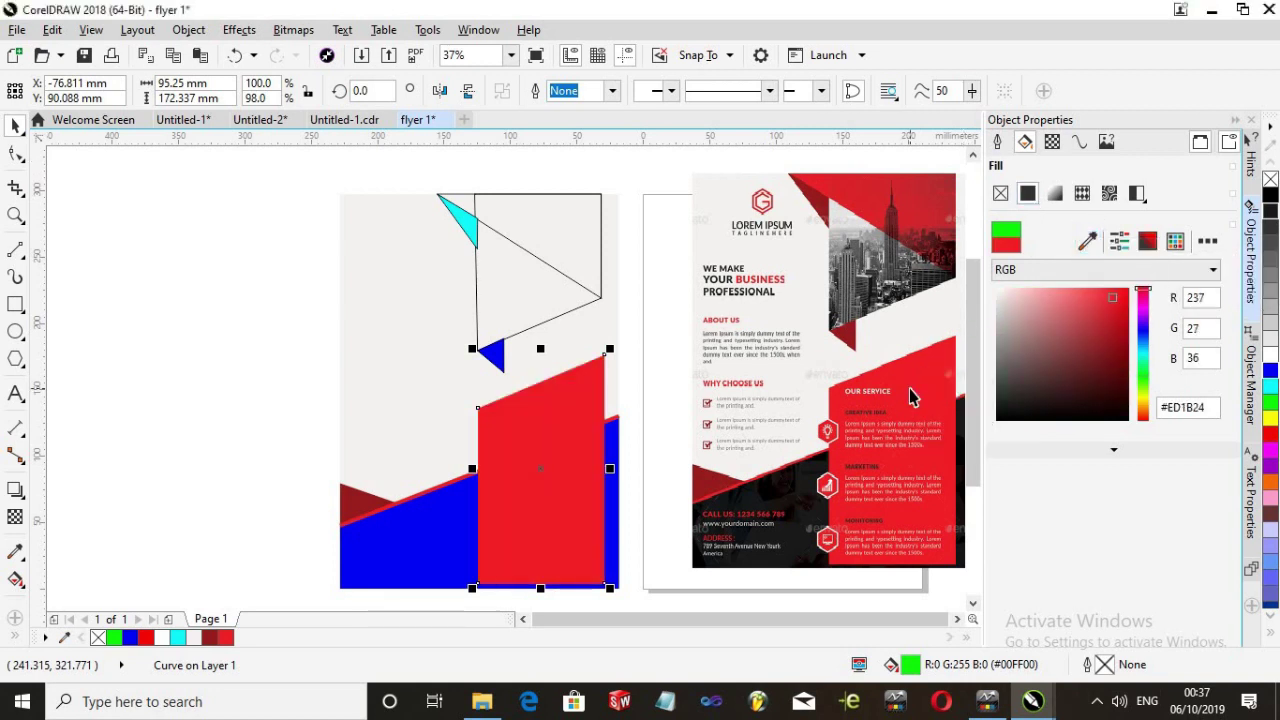
left_click(231, 416)
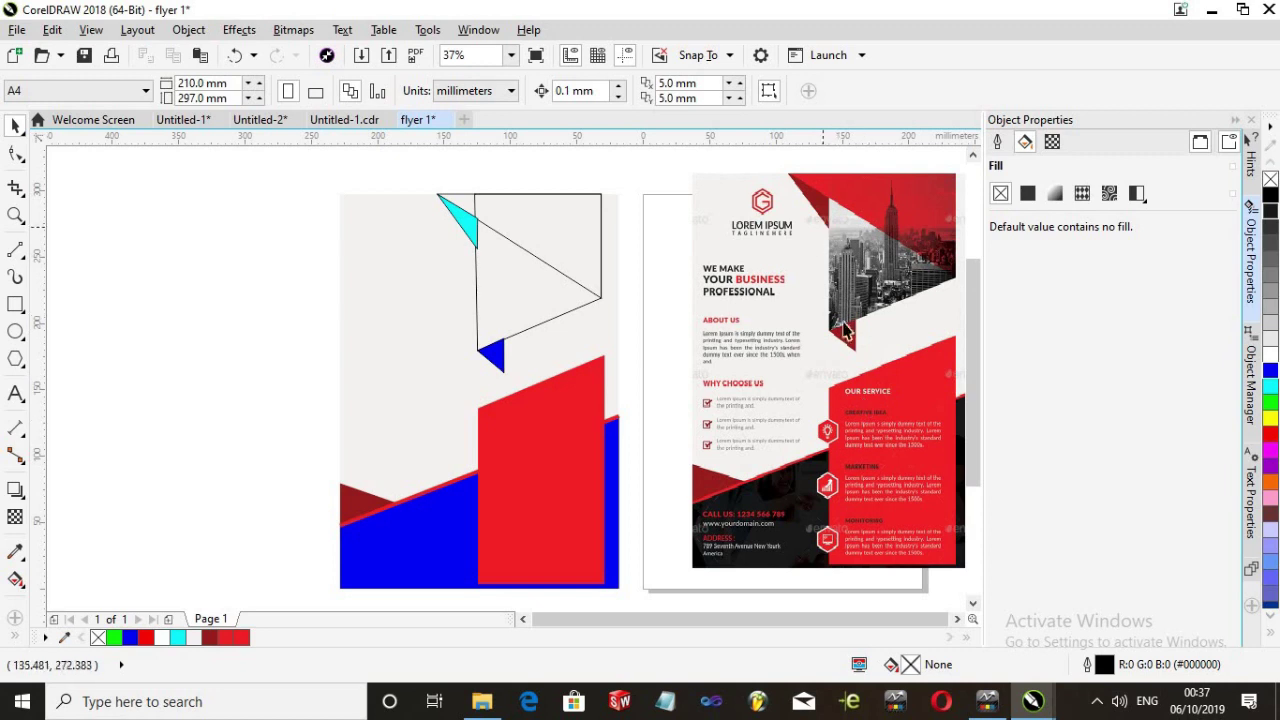
Remove the outlines of the cyan triangle and the small blue triangle by setting their outline width to 0
left_click(468, 228)
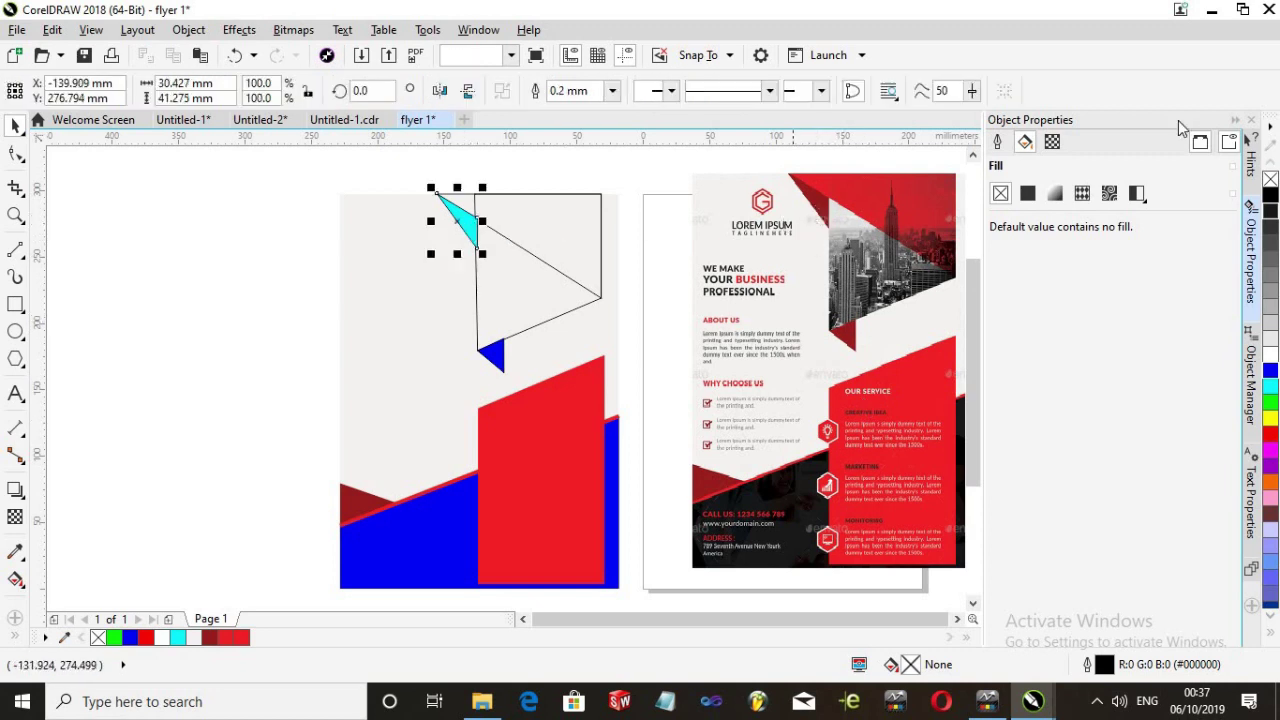
left_click(997, 141)
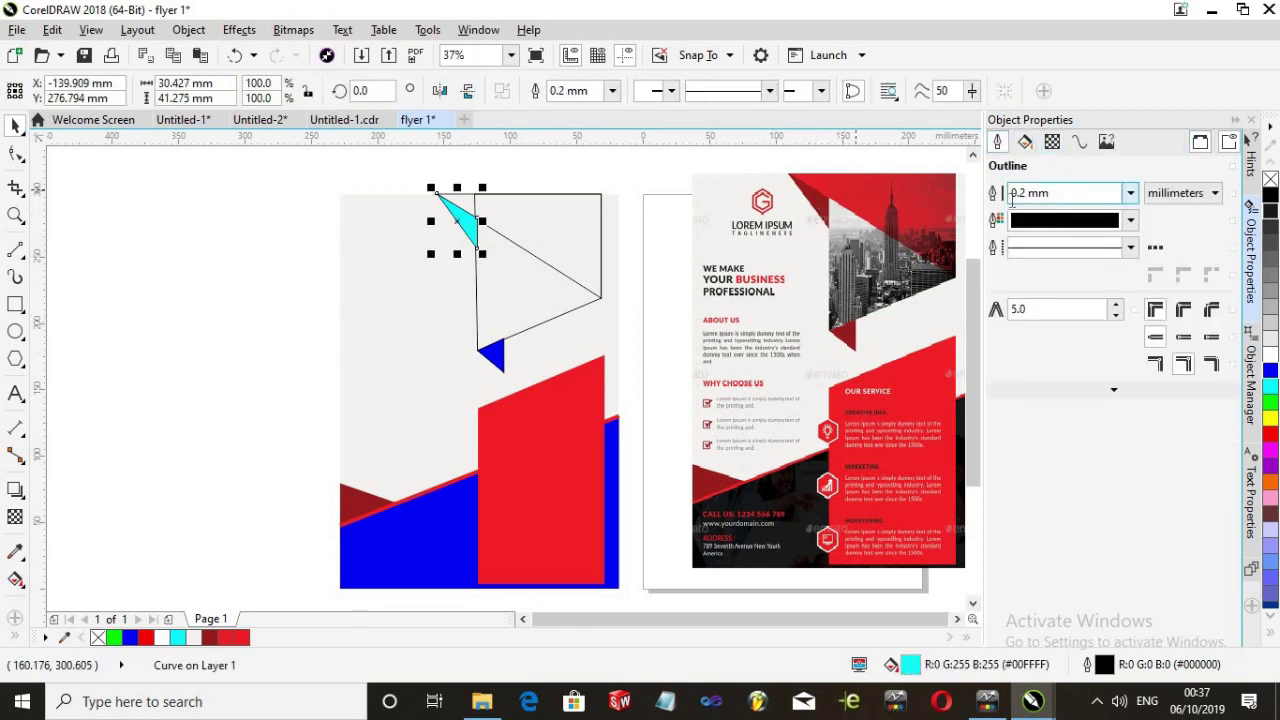
double_click(1012, 193)
type("0")
key("Return")
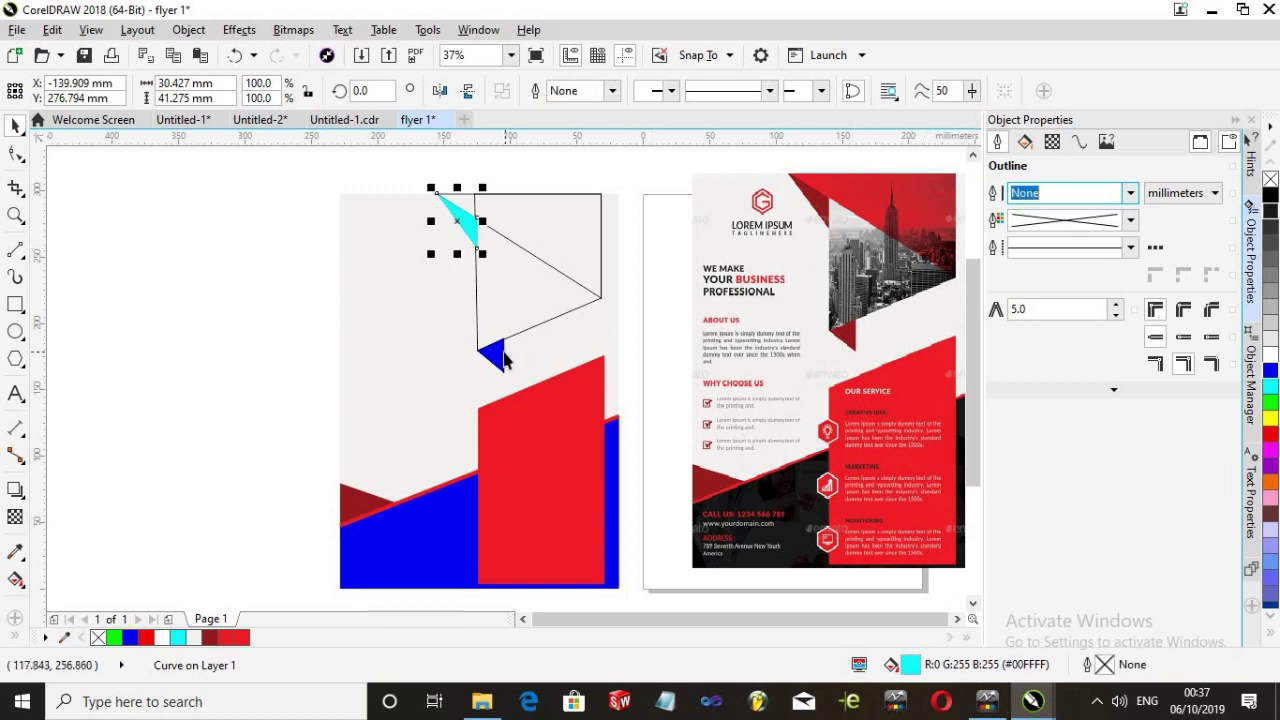
left_click(496, 354)
type("0")
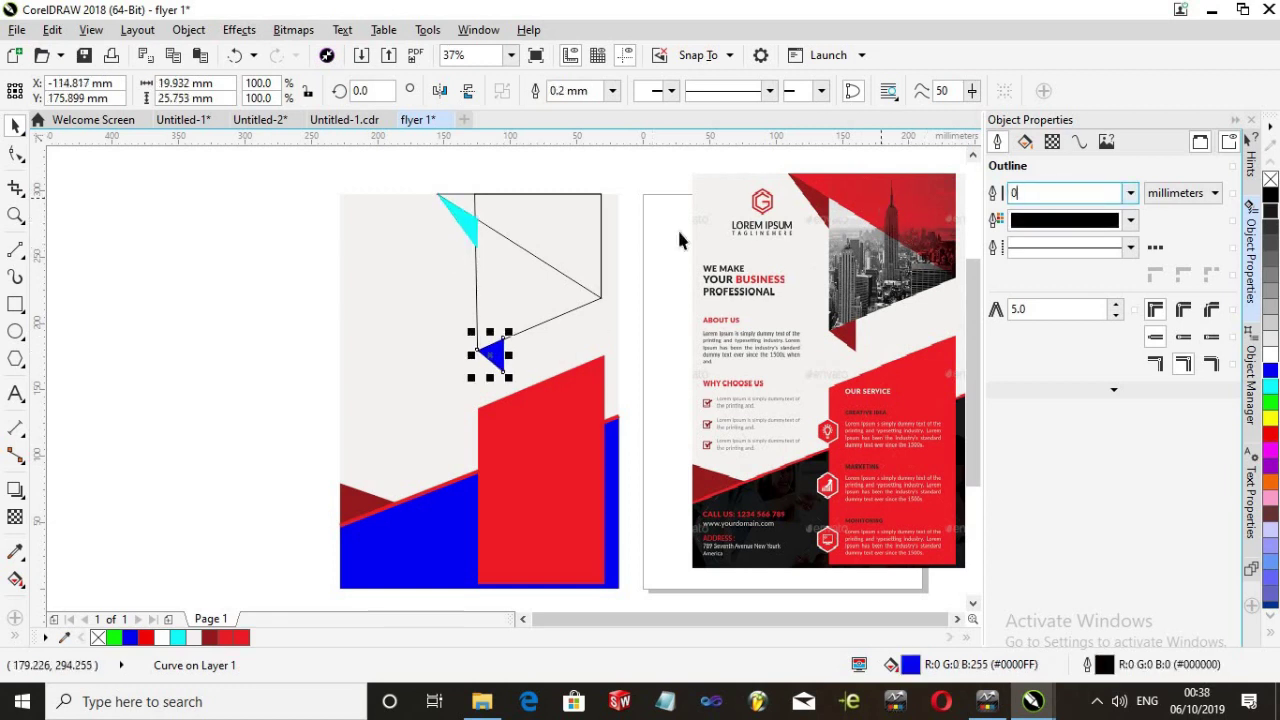
key("Return")
left_click(171, 234)
Fill the cyan and small blue triangles with the dark red (#951A1D) sampled from the matching triangles in the reference flyer
left_click(470, 230)
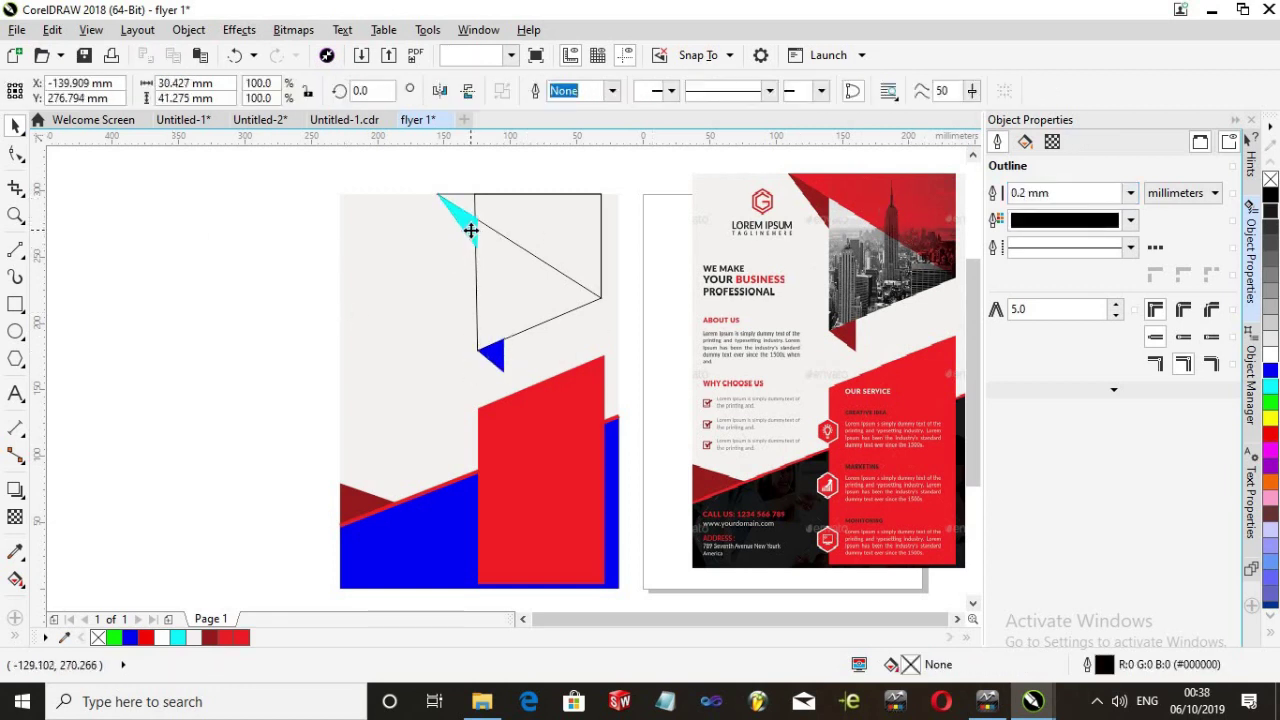
left_click(1024, 143)
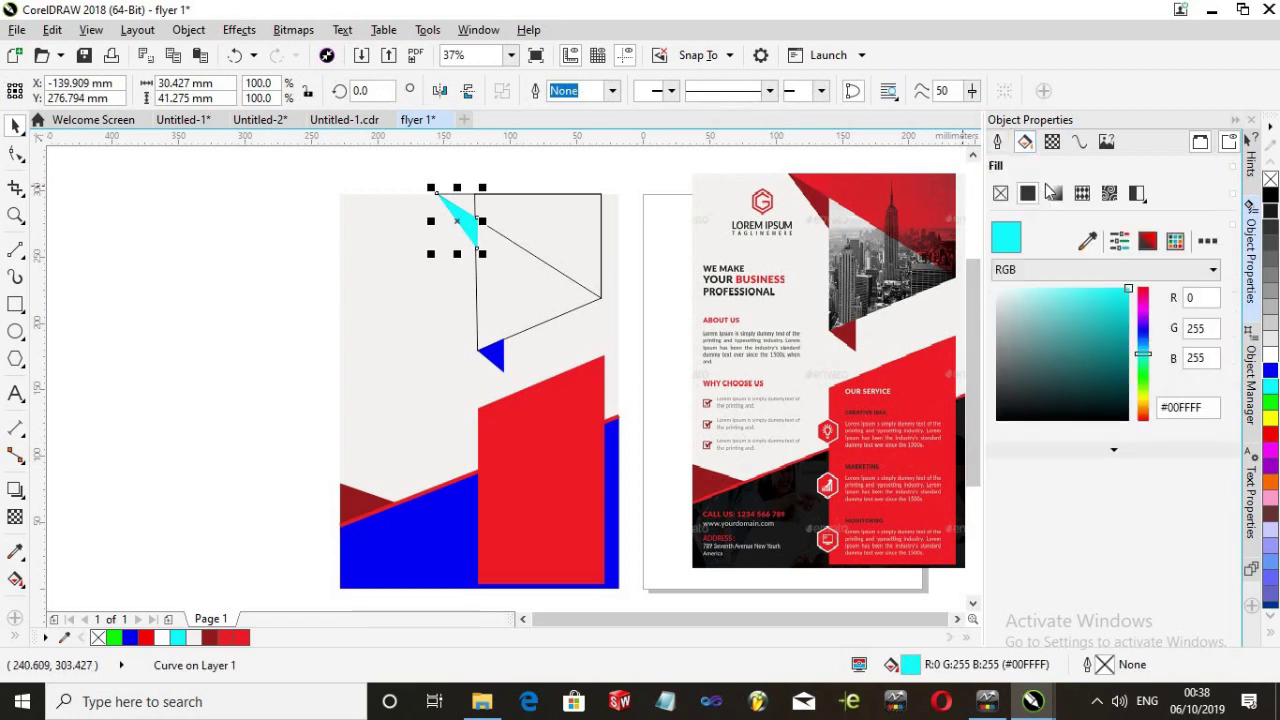
left_click(1089, 240)
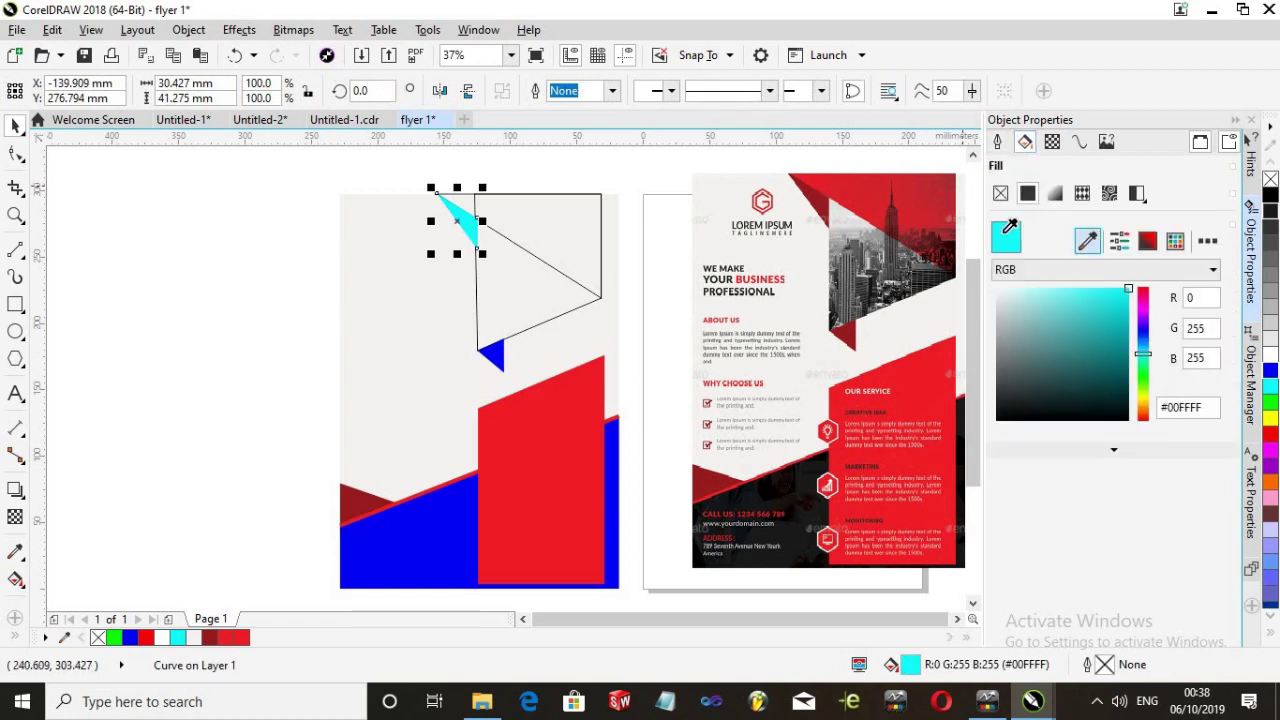
left_click(810, 203)
left_click(490, 352)
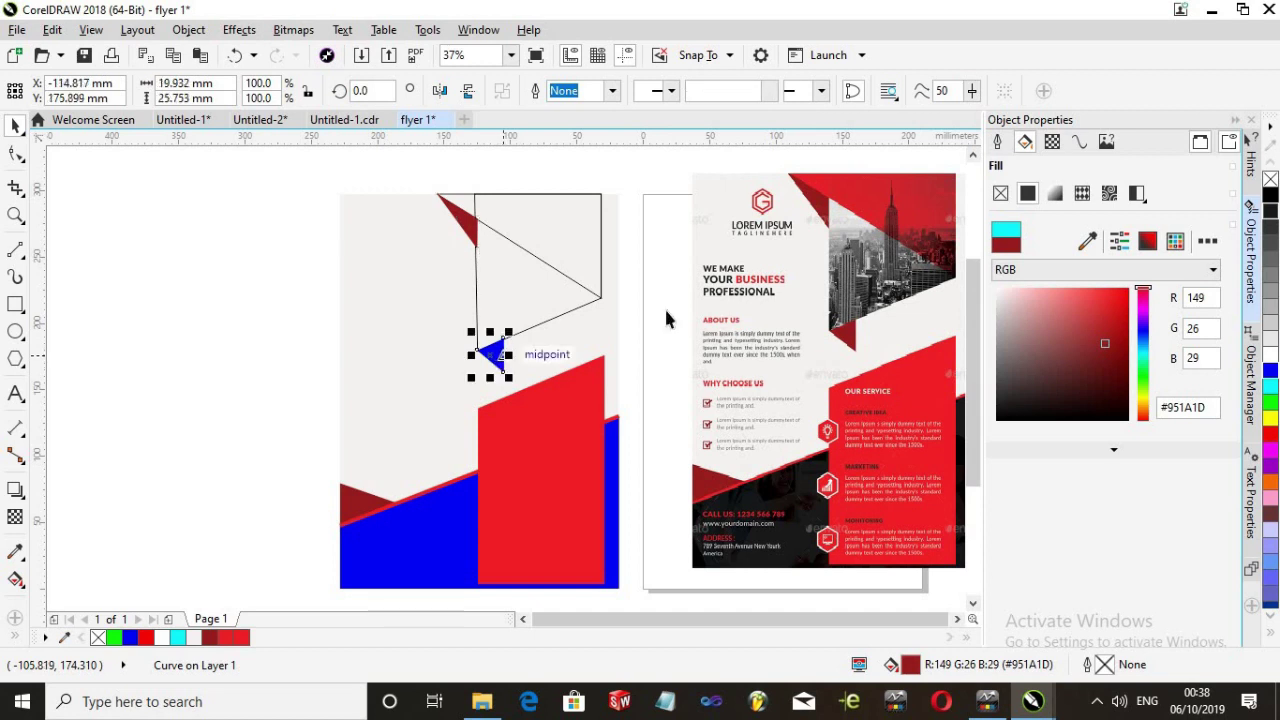
left_click(1089, 240)
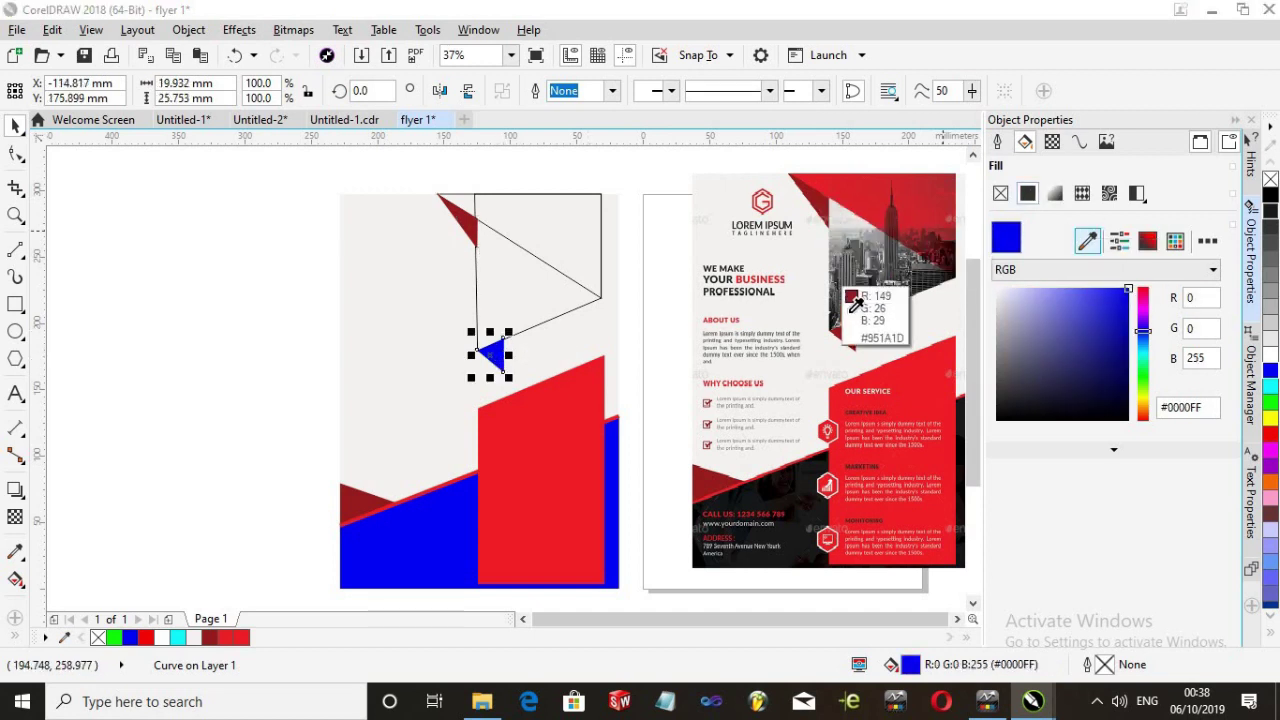
left_click(852, 335)
left_click(200, 345)
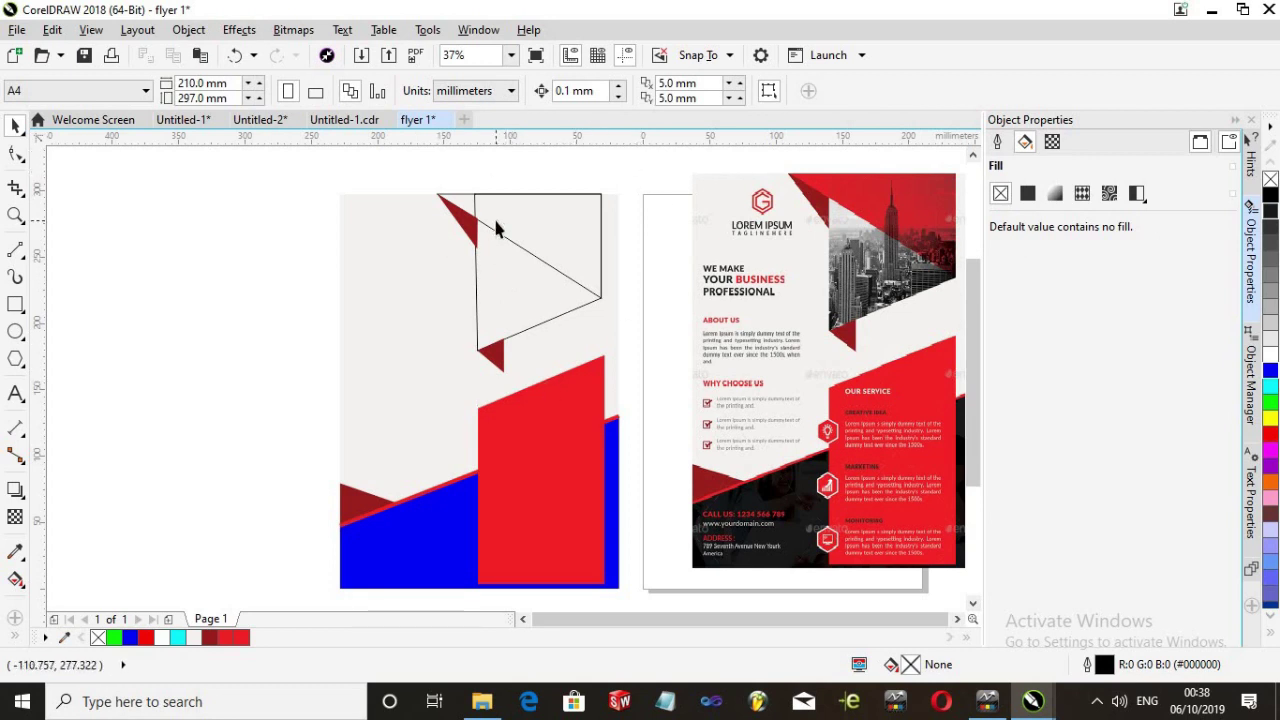
In Untitled-1.cdr, move the red flyer's clipped skyscraper photo aside, extract it from its PowerClip frame and copy it
left_click(327, 123)
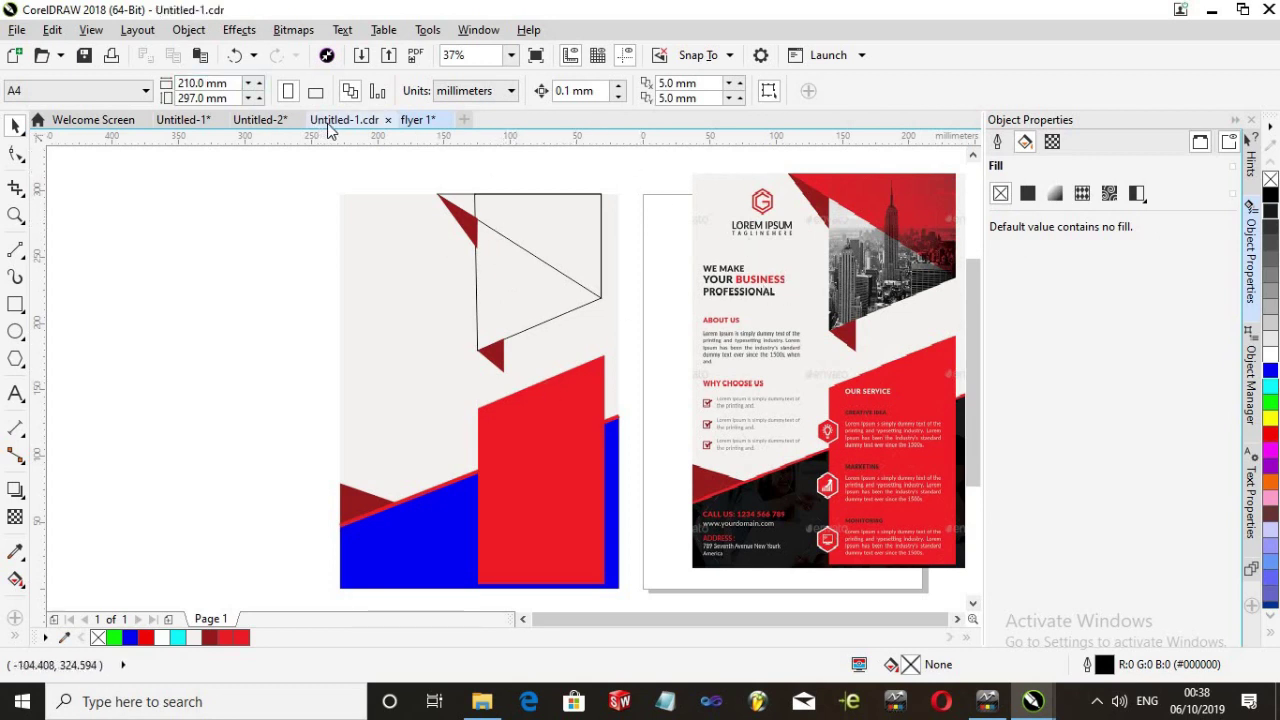
left_click(465, 288)
left_click_drag(491, 300, 441, 360)
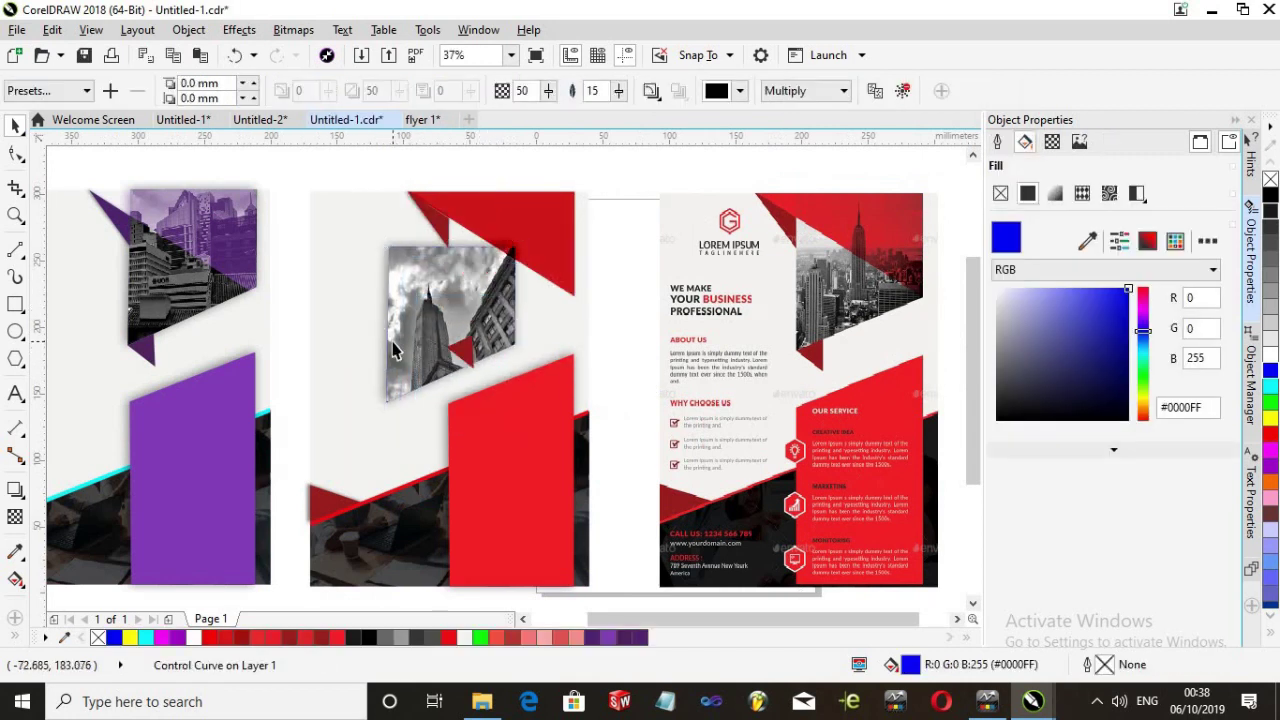
scroll(485, 305, "down", 2)
scroll(466, 308, "up", 4)
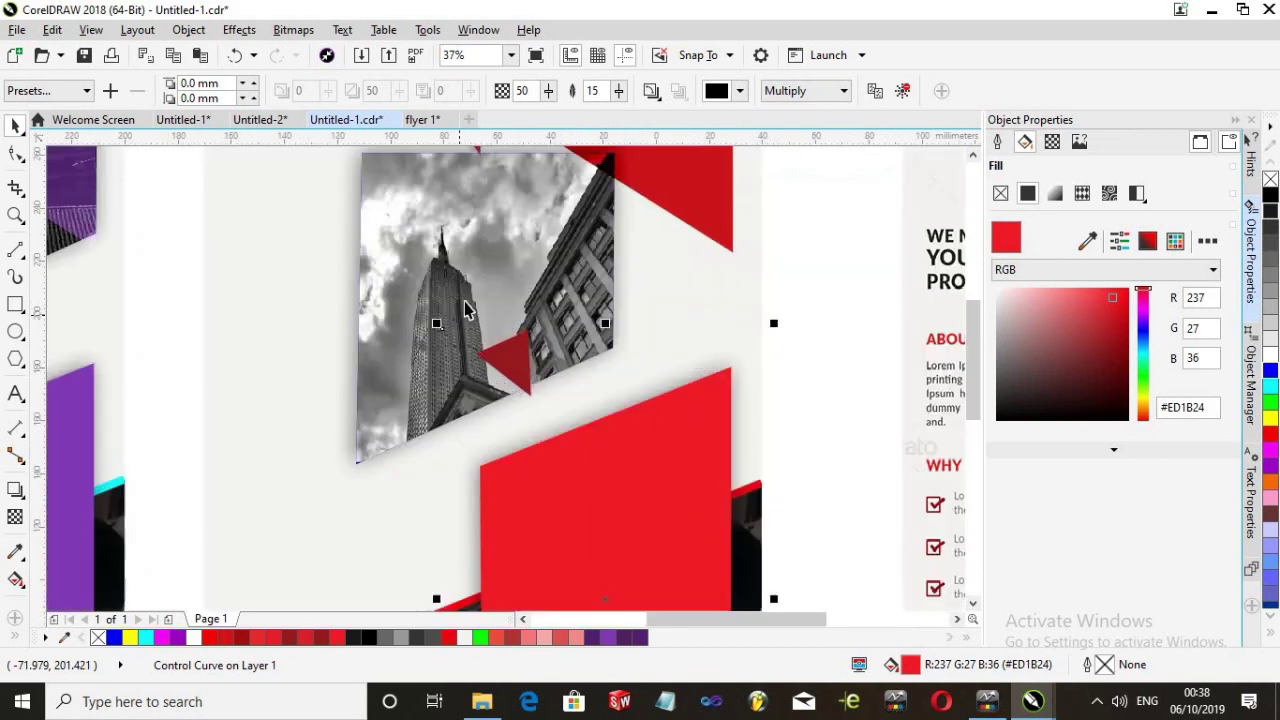
left_click(466, 308)
right_click(479, 298)
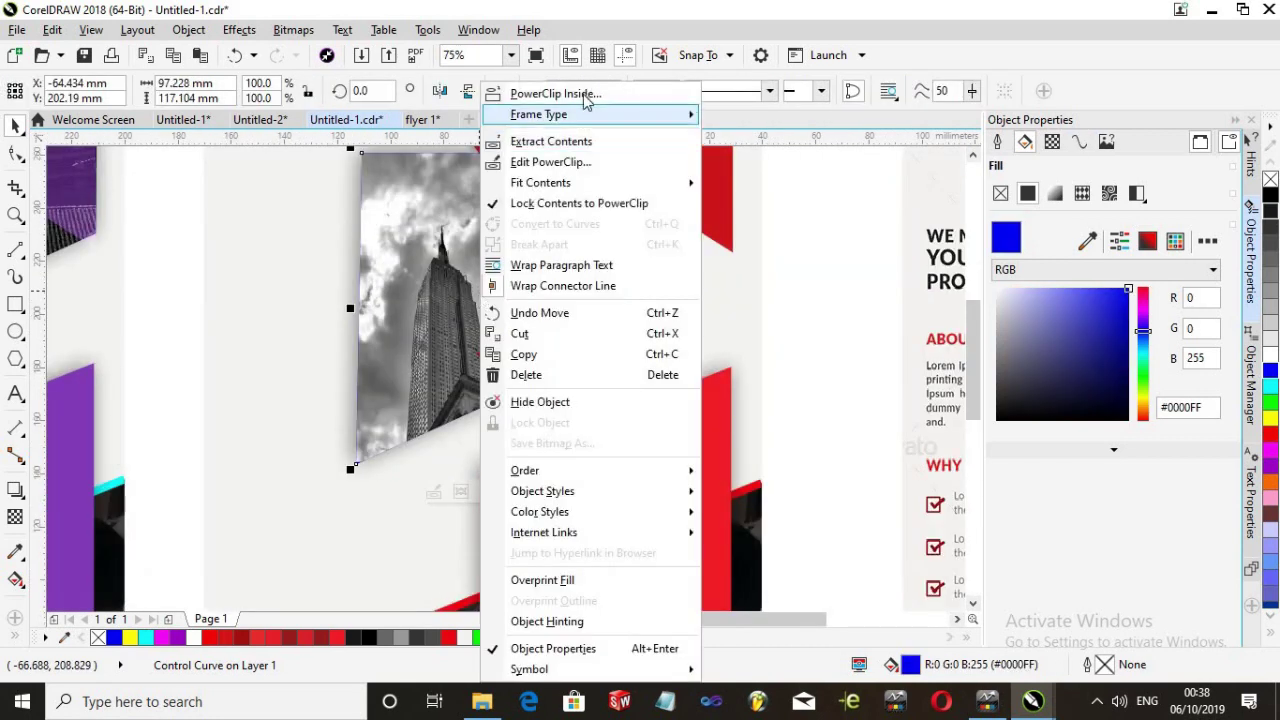
left_click(556, 146)
scroll(517, 294, "down", 2)
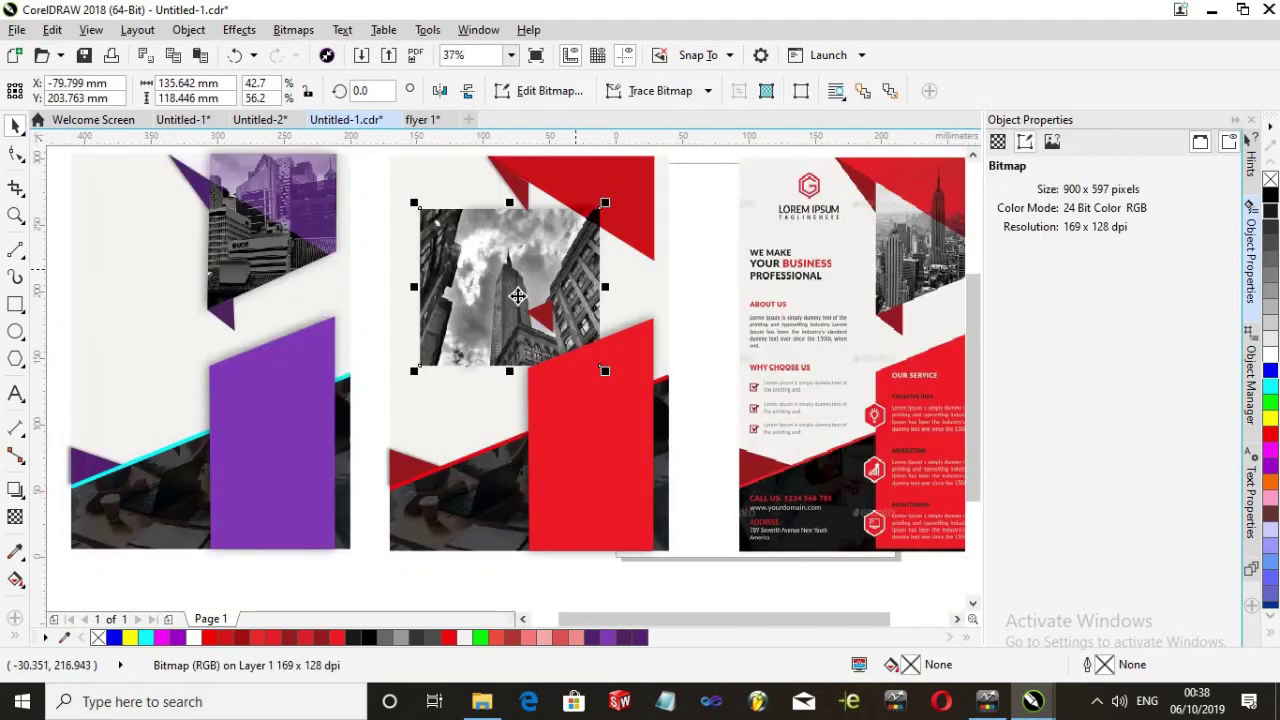
Paste the skyscraper photo into the flyer 1 document and fit it over the empty upper frame at about 140 × 122 mm
left_click(422, 119)
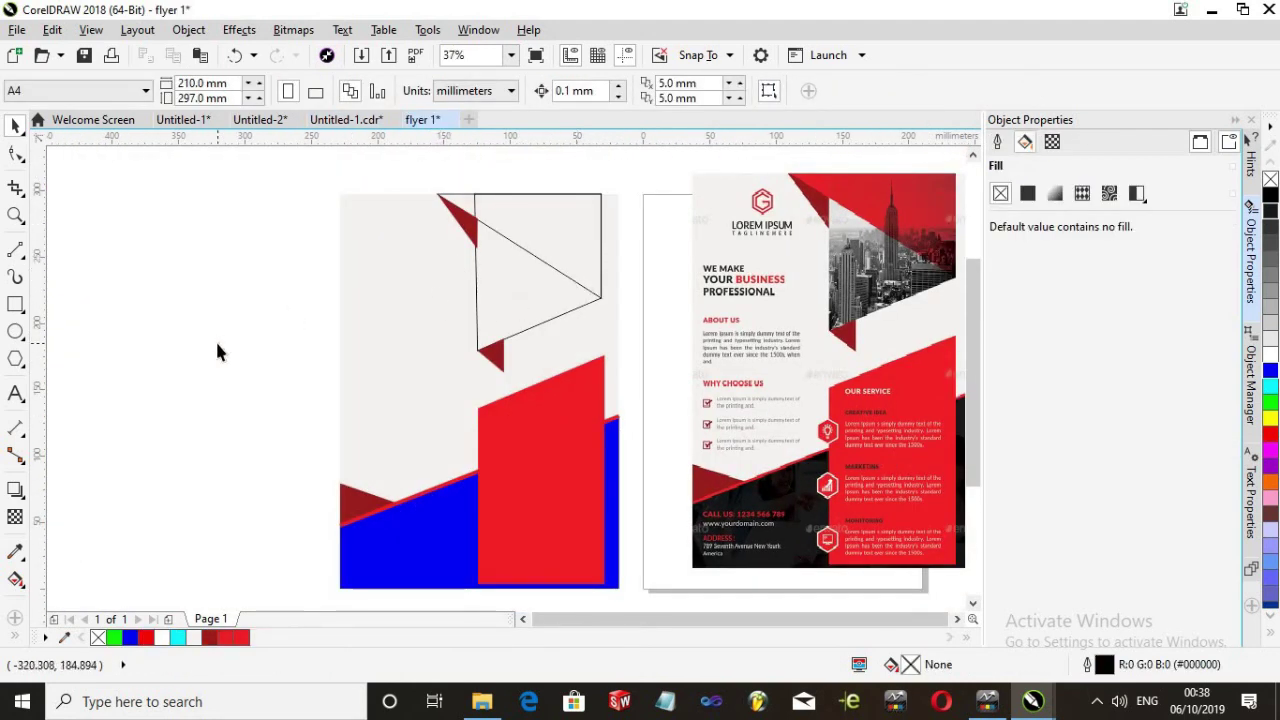
key("ctrl+v")
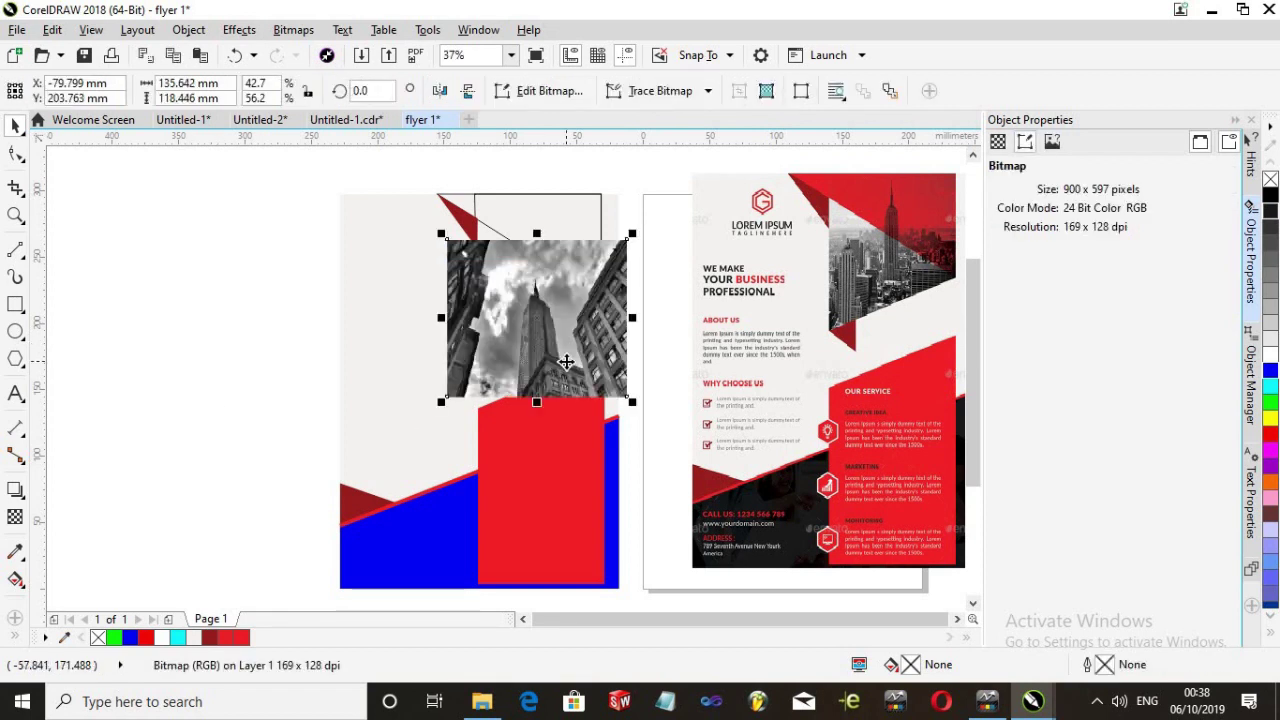
left_click_drag(566, 359, 548, 310)
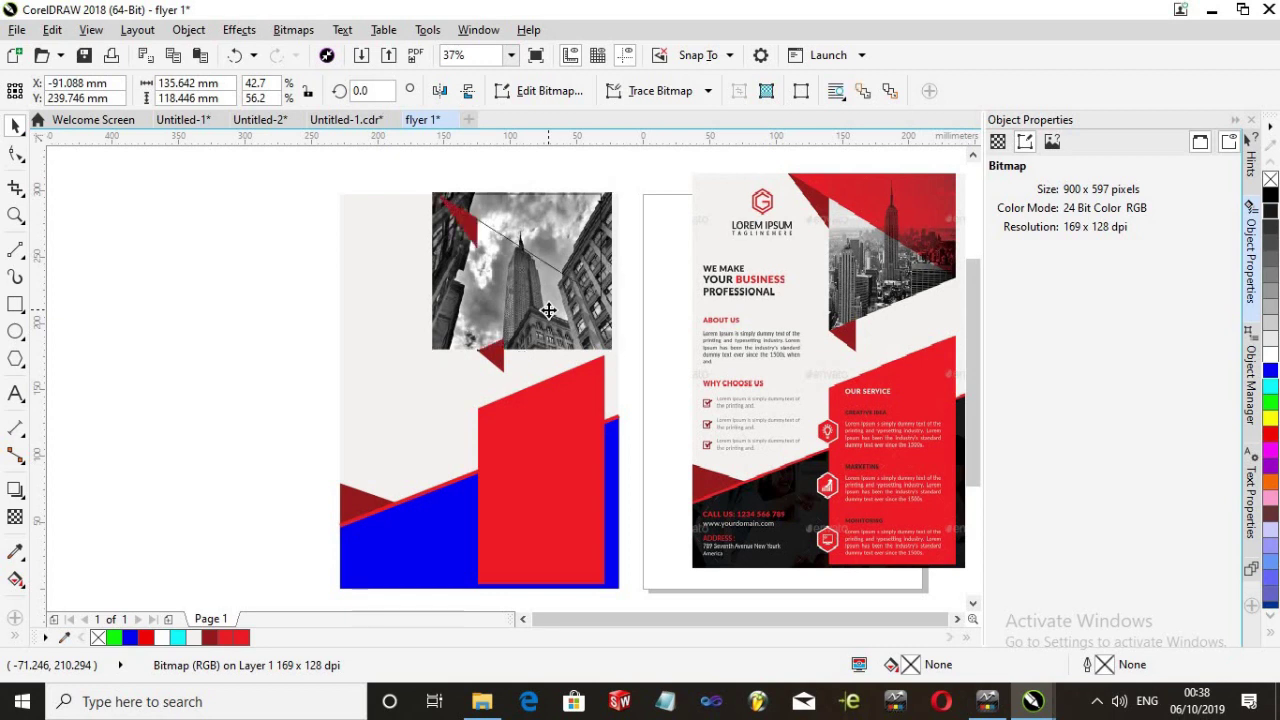
left_click_drag(548, 310, 548, 310)
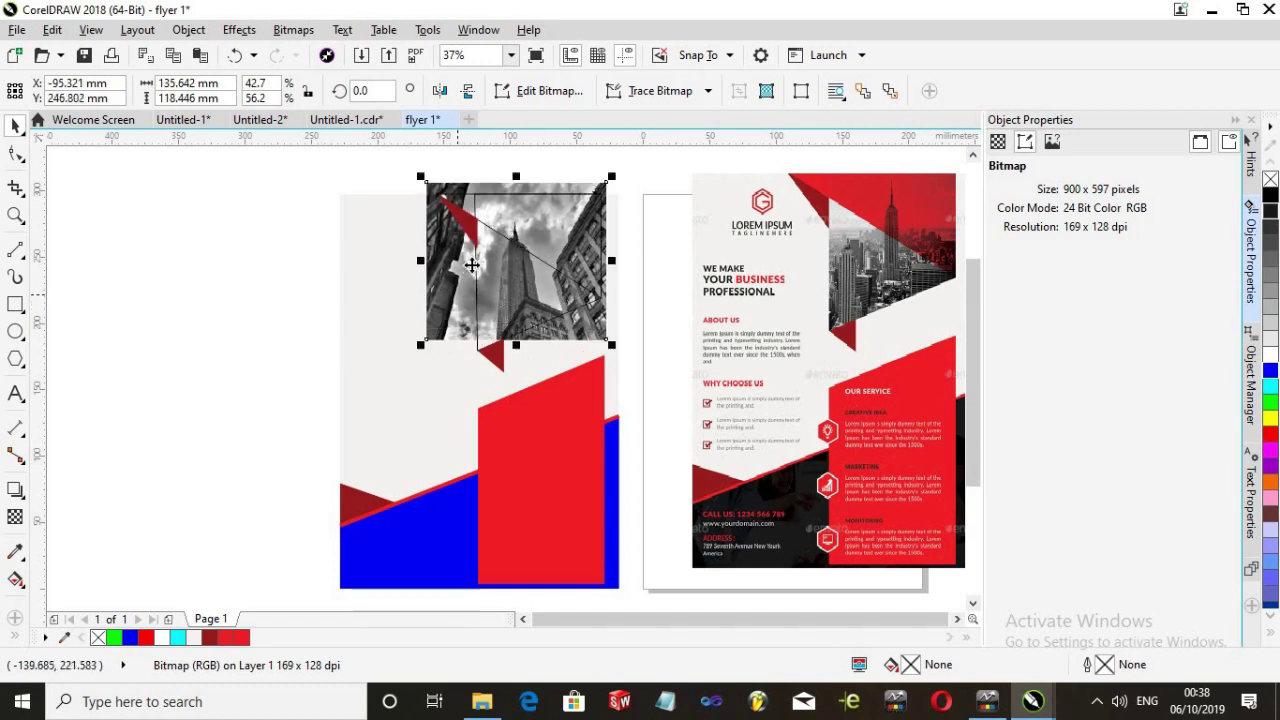
scroll(470, 290, "up", 2)
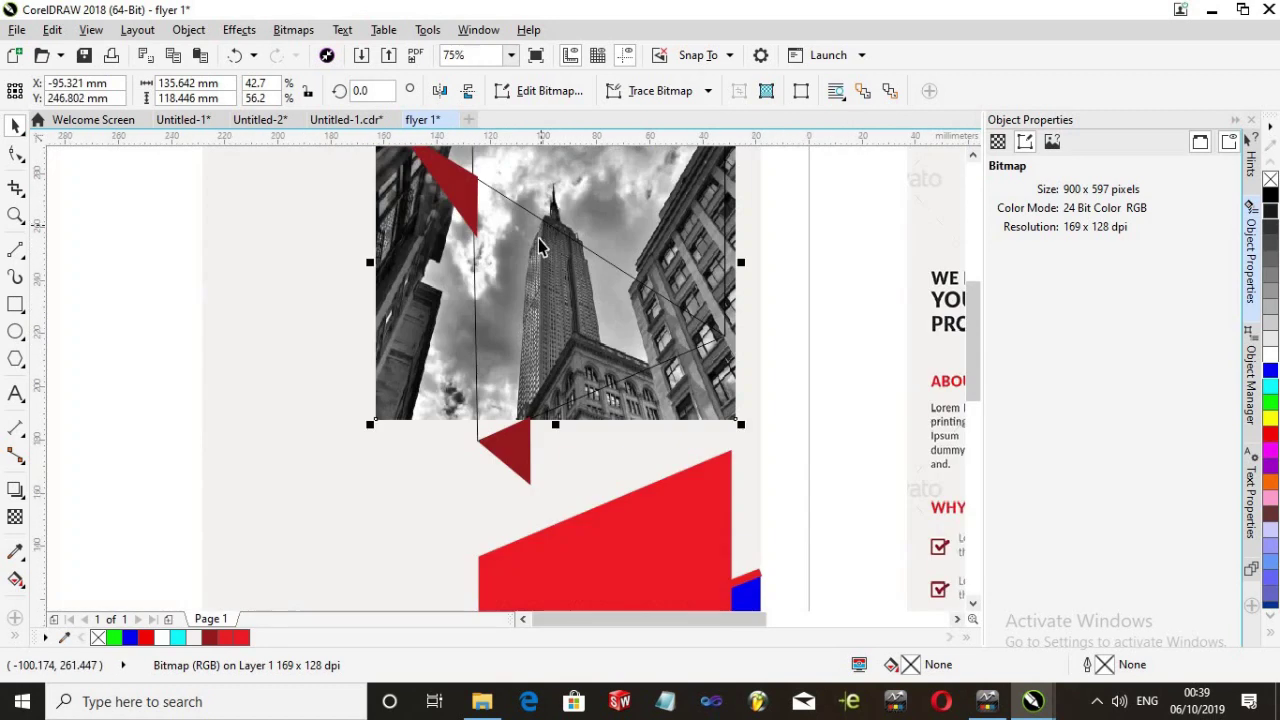
scroll(539, 250, "down", 2)
mouse_move(475, 299)
left_mouse_down()
mouse_move(482, 316)
mouse_move(459, 312)
mouse_move(480, 343)
mouse_move(500, 300)
mouse_move(446, 363)
mouse_move(460, 318)
mouse_move(436, 305)
mouse_move(467, 308)
left_mouse_up()
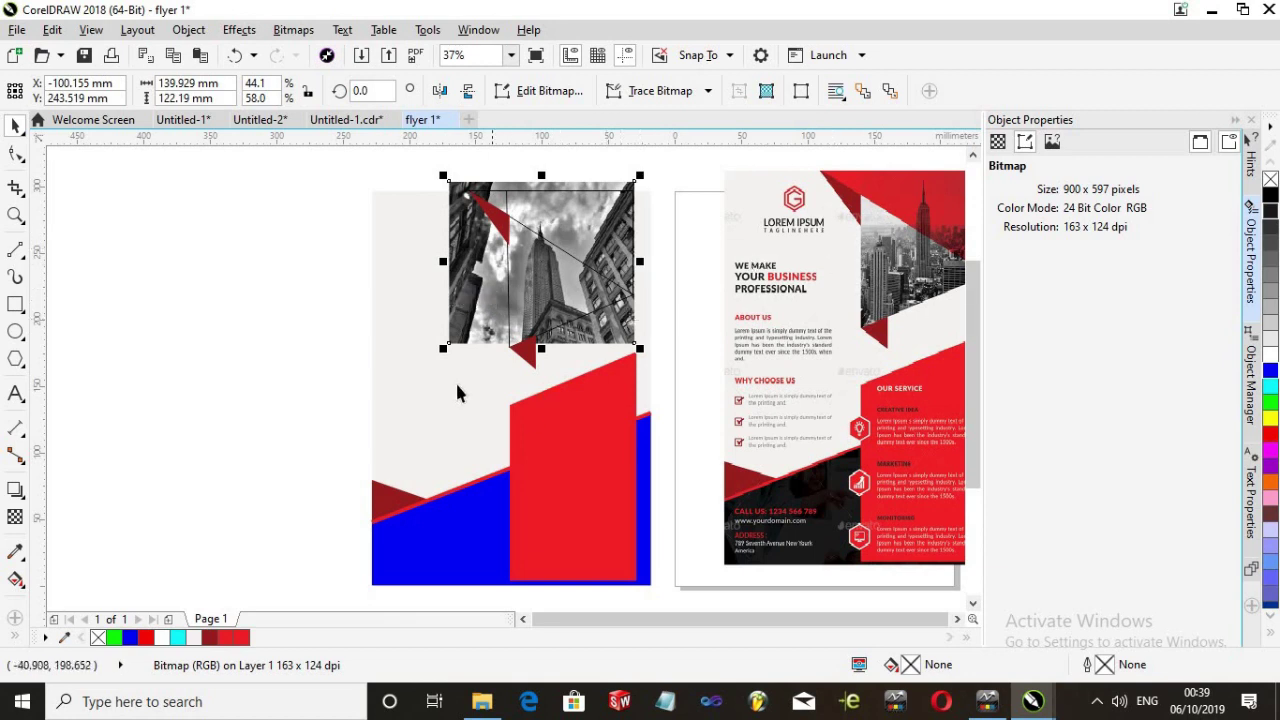
PowerClip the skyscraper photo inside the four-sided outlined frame at the flyer's upper right
left_click(484, 373)
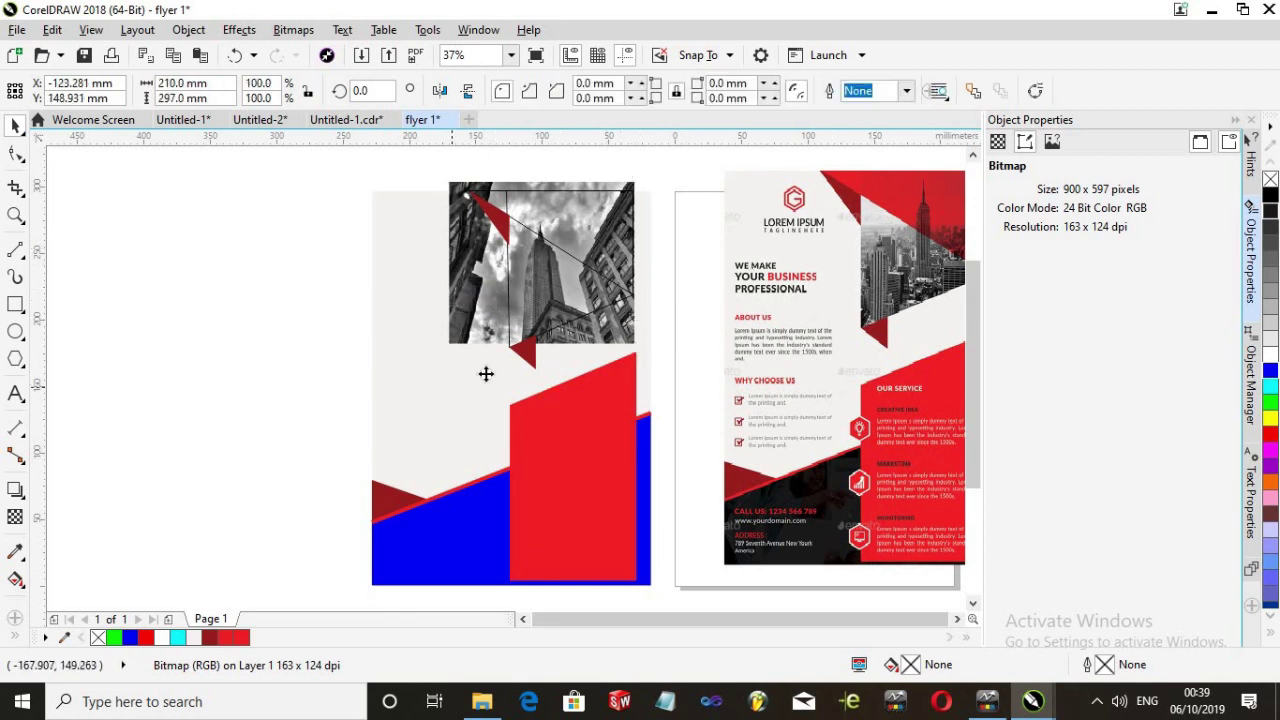
left_click(242, 290)
left_click(475, 320)
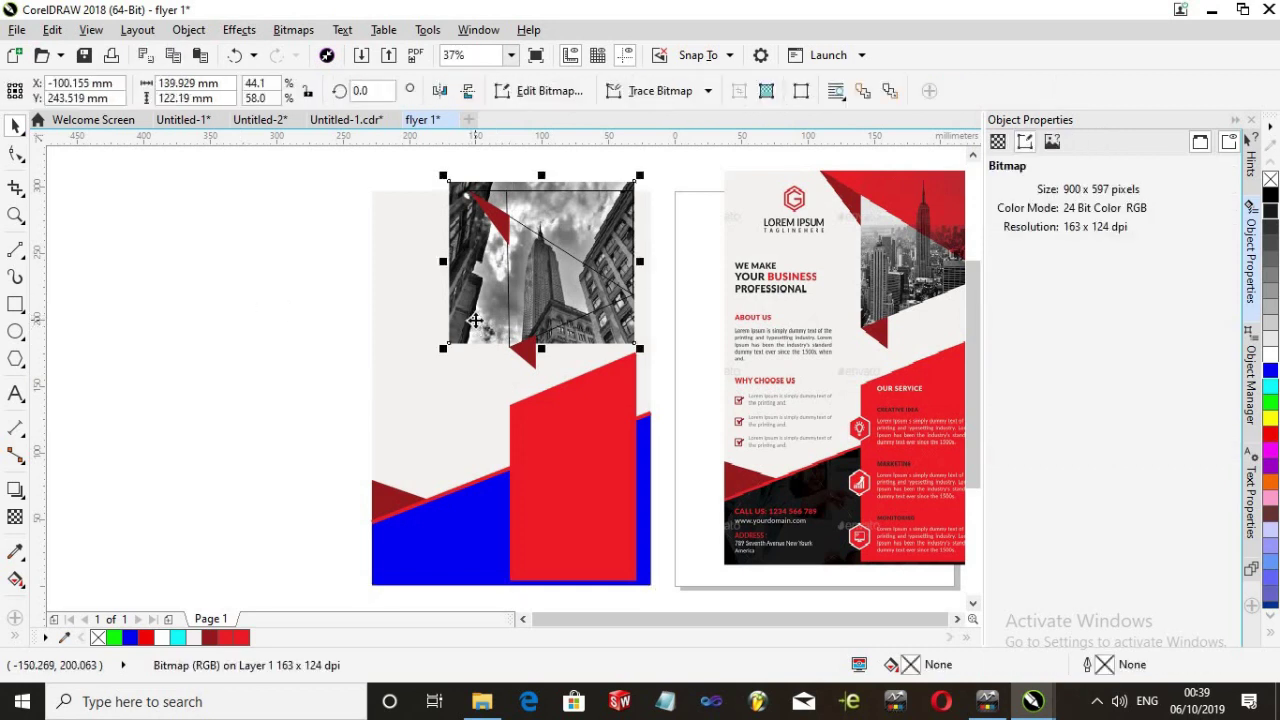
right_click(475, 320)
key("Escape")
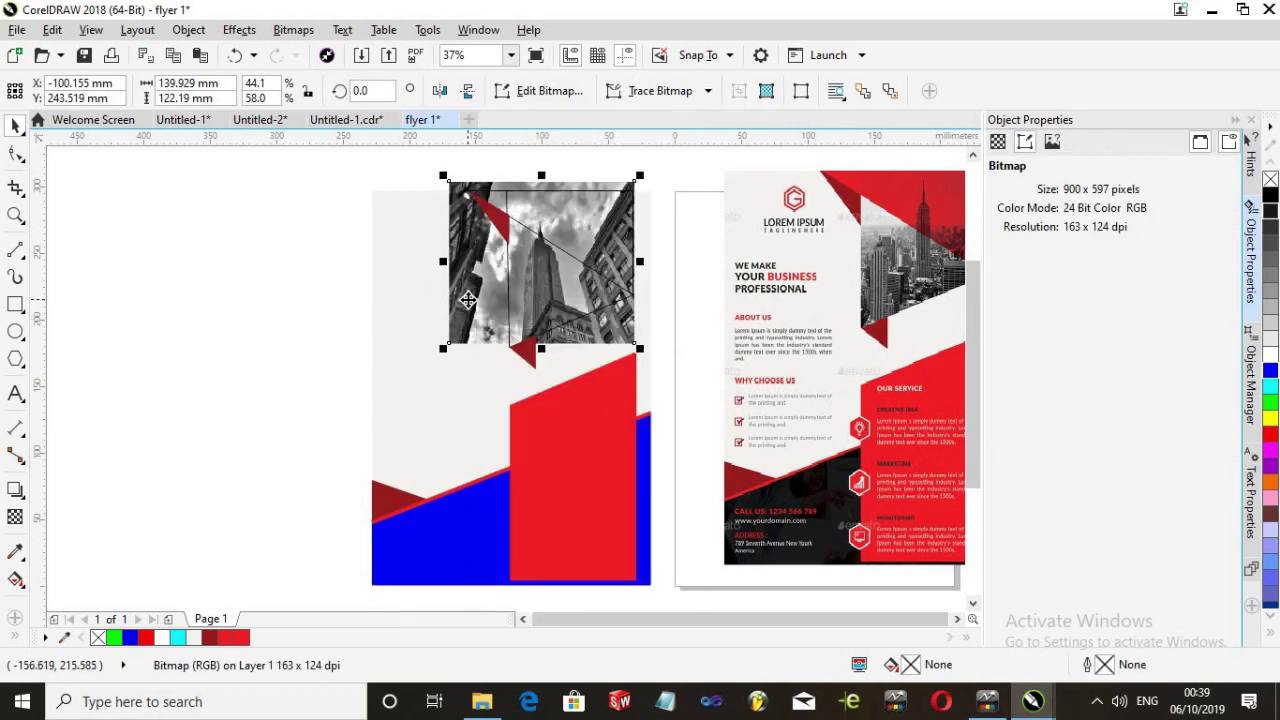
right_click(468, 302)
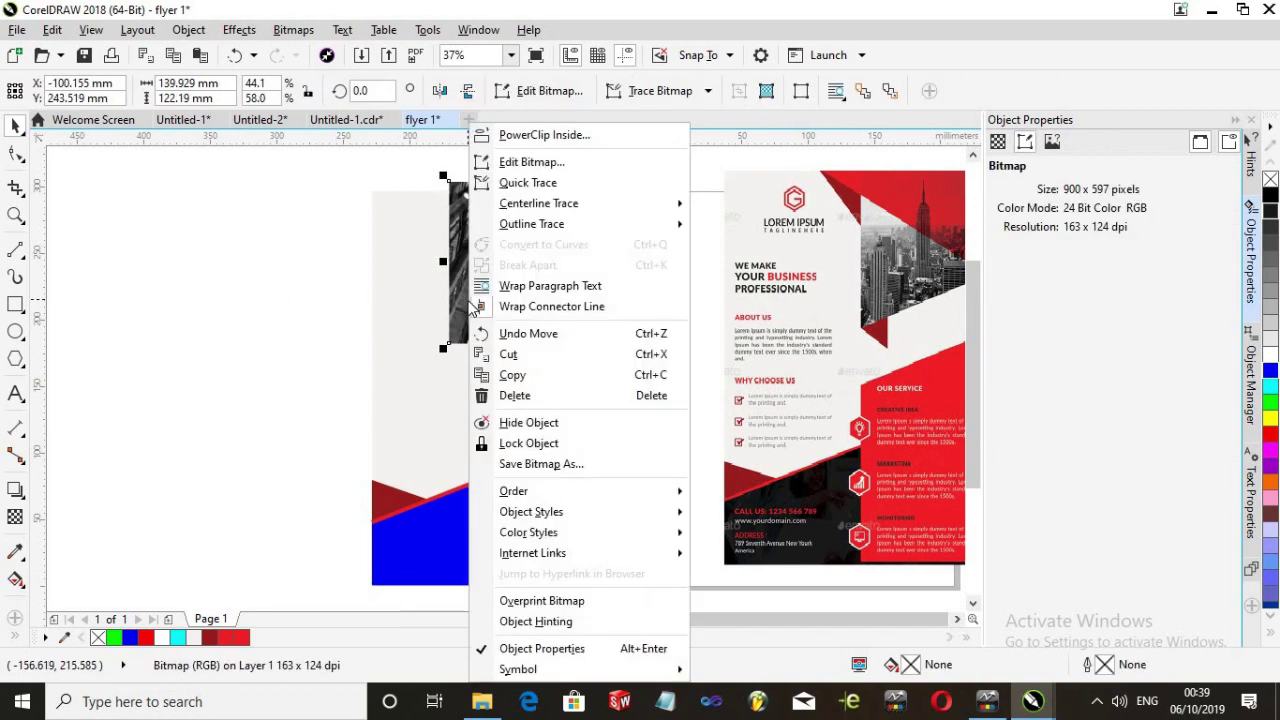
left_click(522, 136)
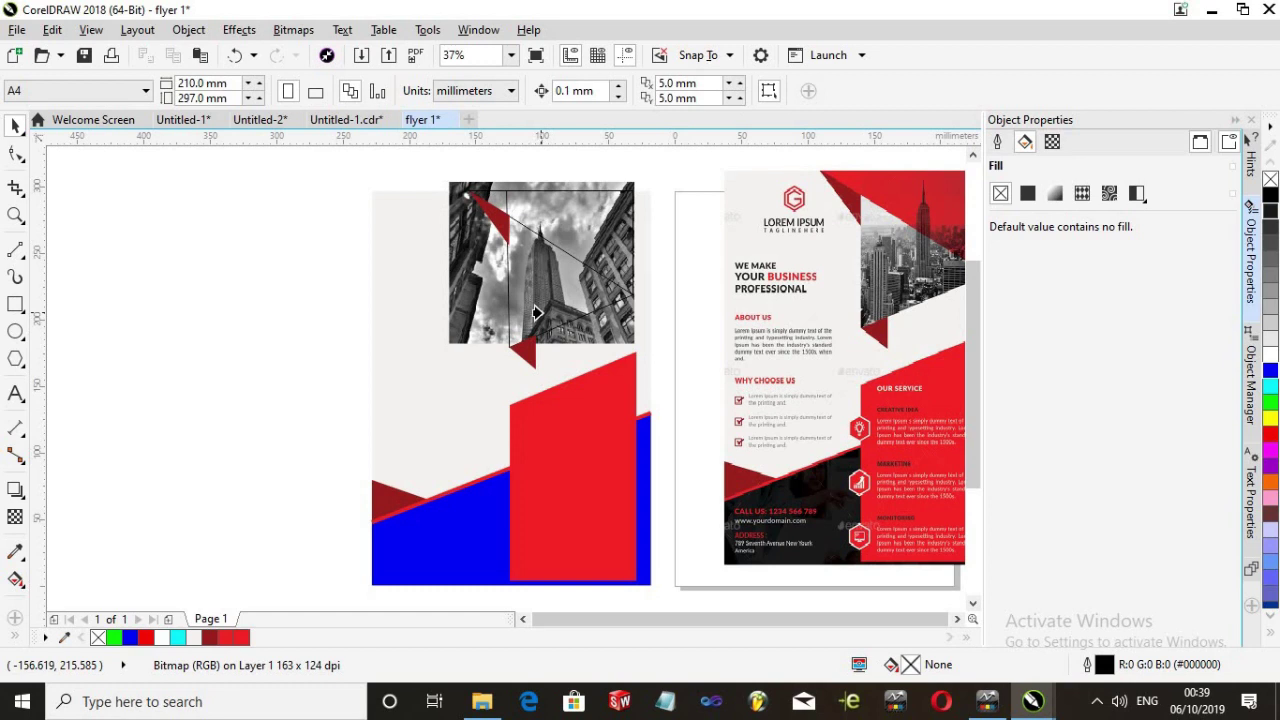
left_click(537, 313)
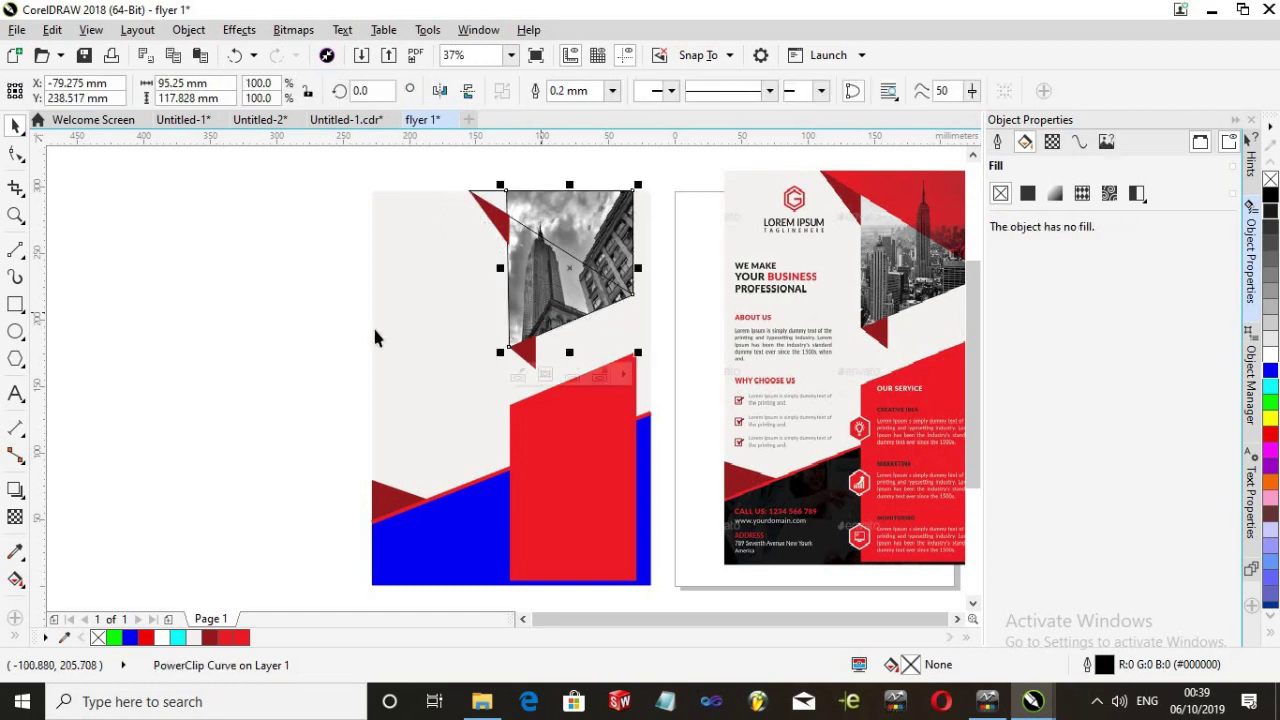
left_click(291, 327)
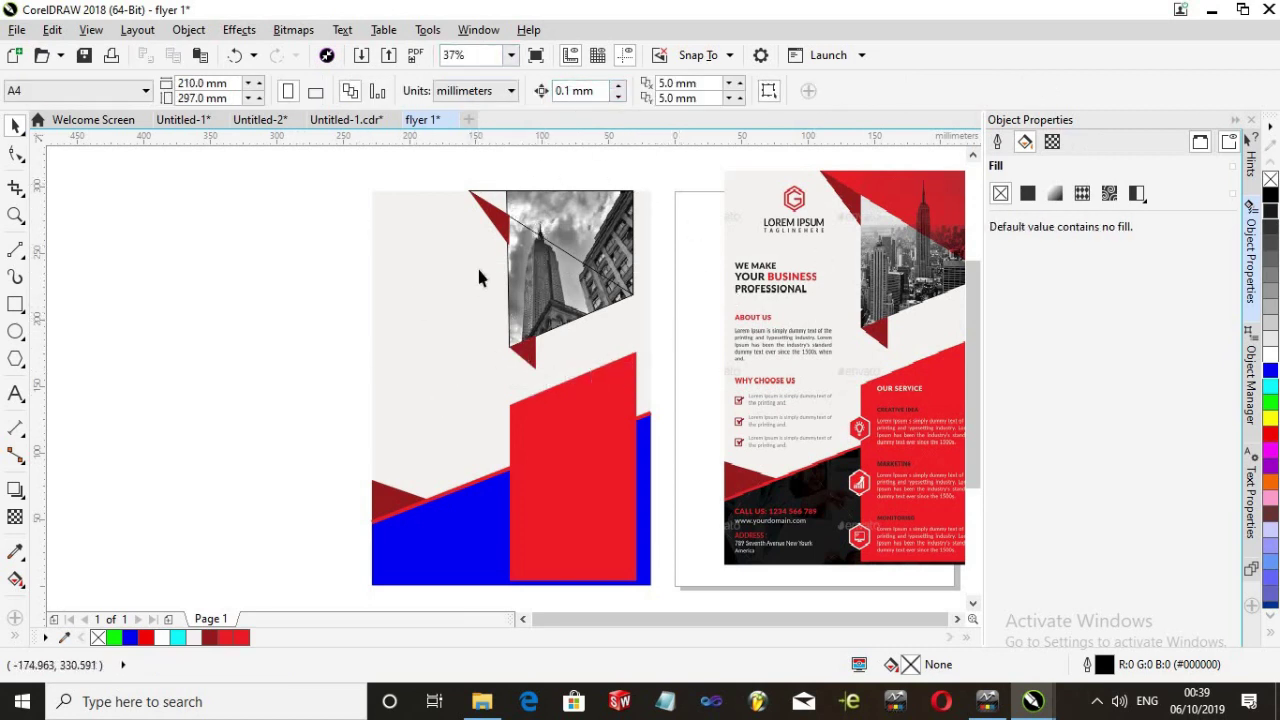
scroll(478, 265, "down", 1)
scroll(480, 266, "up", 1)
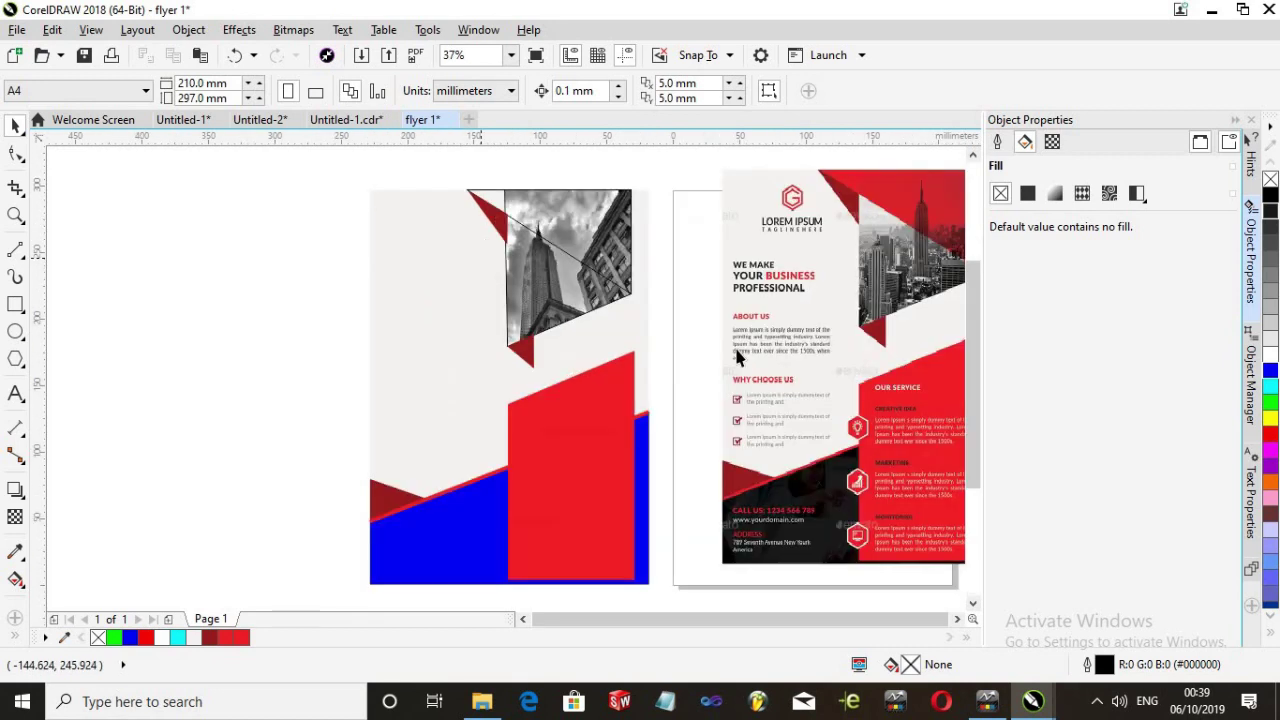
Remove the outline from the PowerClip frame holding the skyscraper photo by setting its outline width to 0
left_click(546, 296)
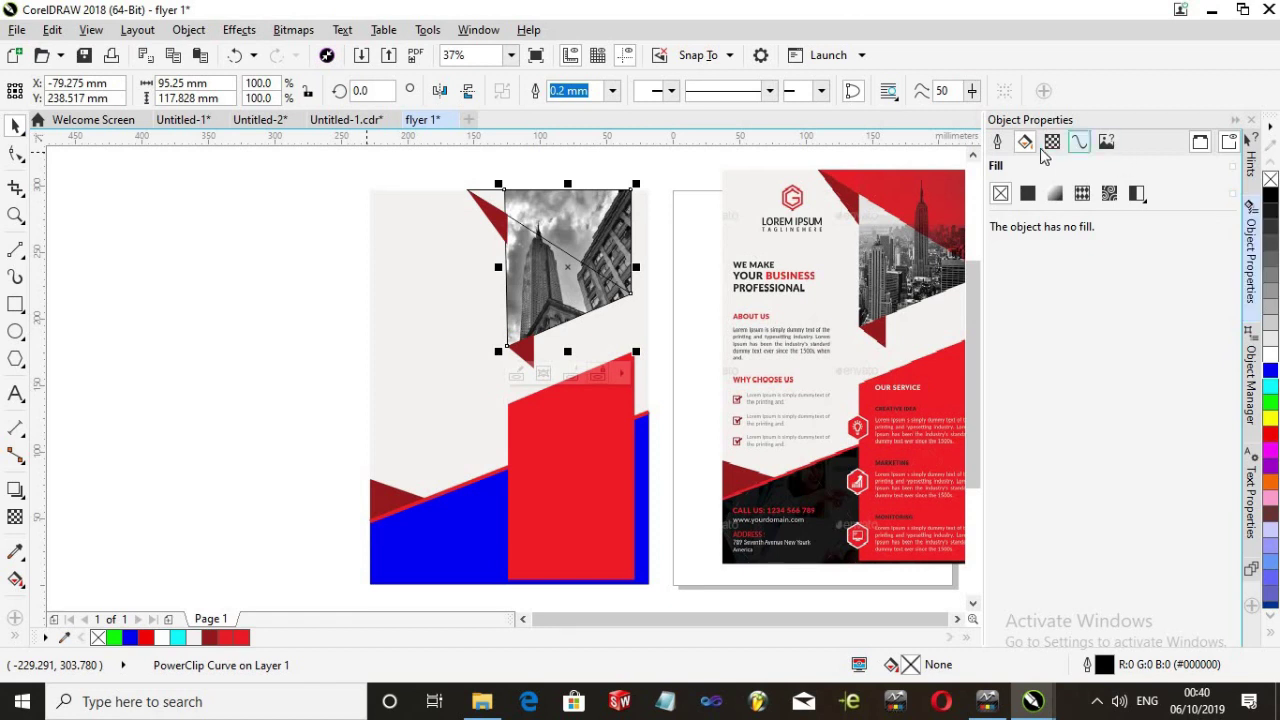
left_click(997, 141)
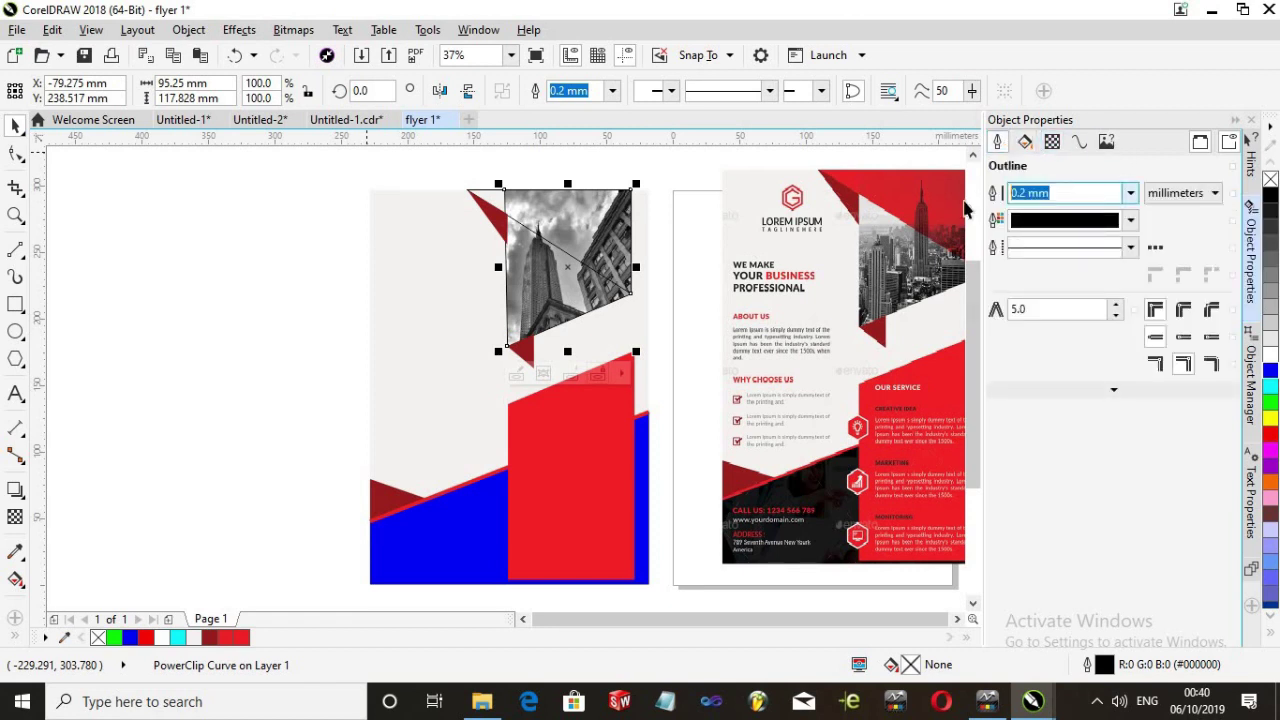
type("0")
key("Return")
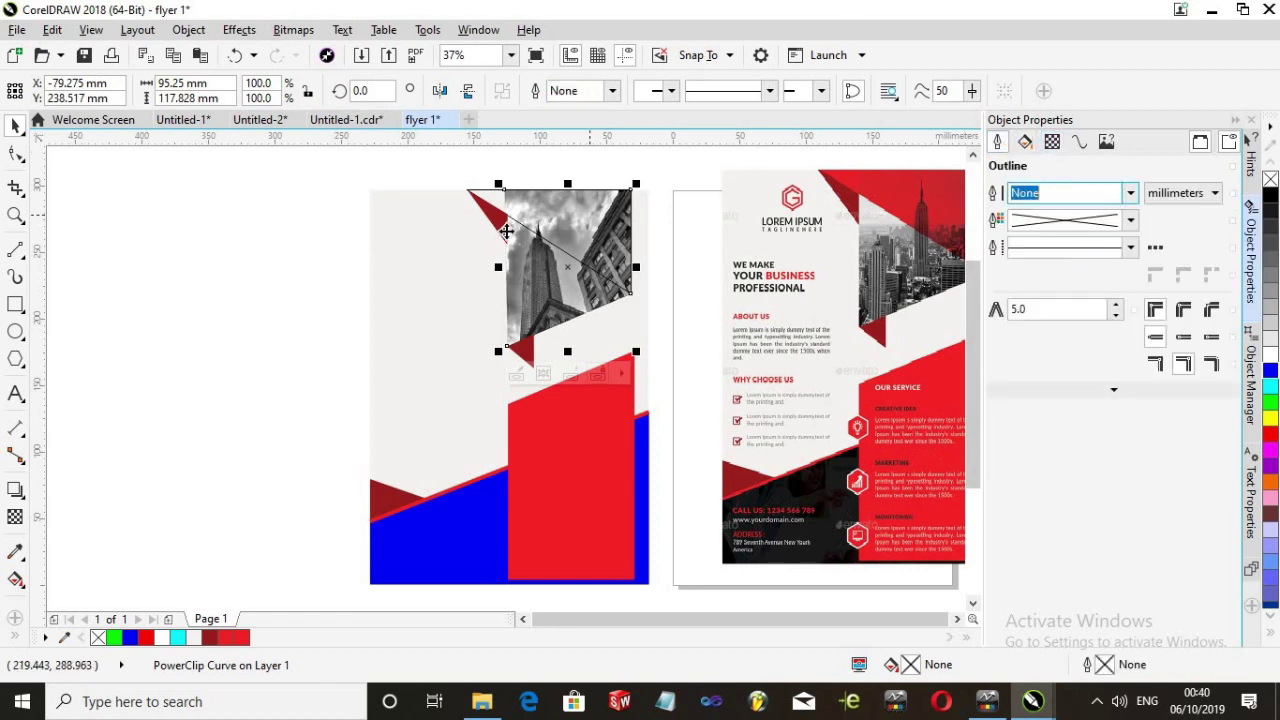
left_click(333, 340)
scroll(586, 285, "down", 2)
scroll(805, 222, "up", 2)
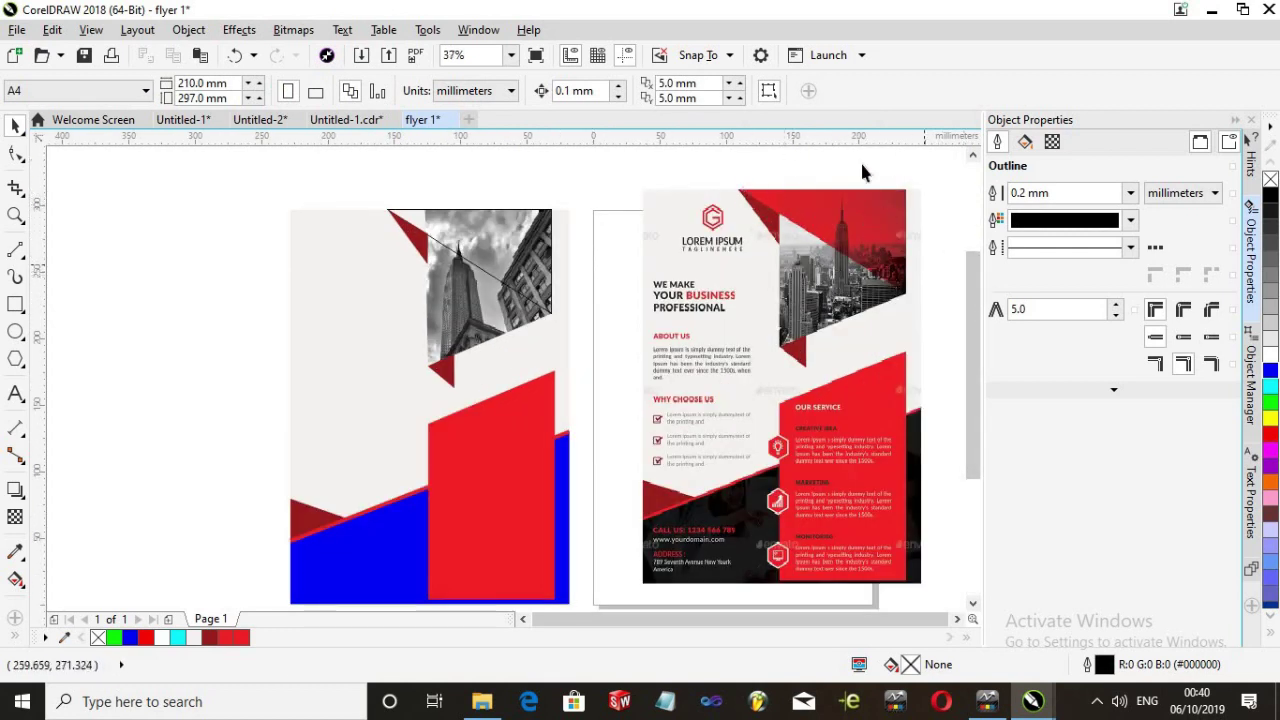
Set the outline width of the large triangle overlapping the skyscraper photo to 0
left_click(490, 238)
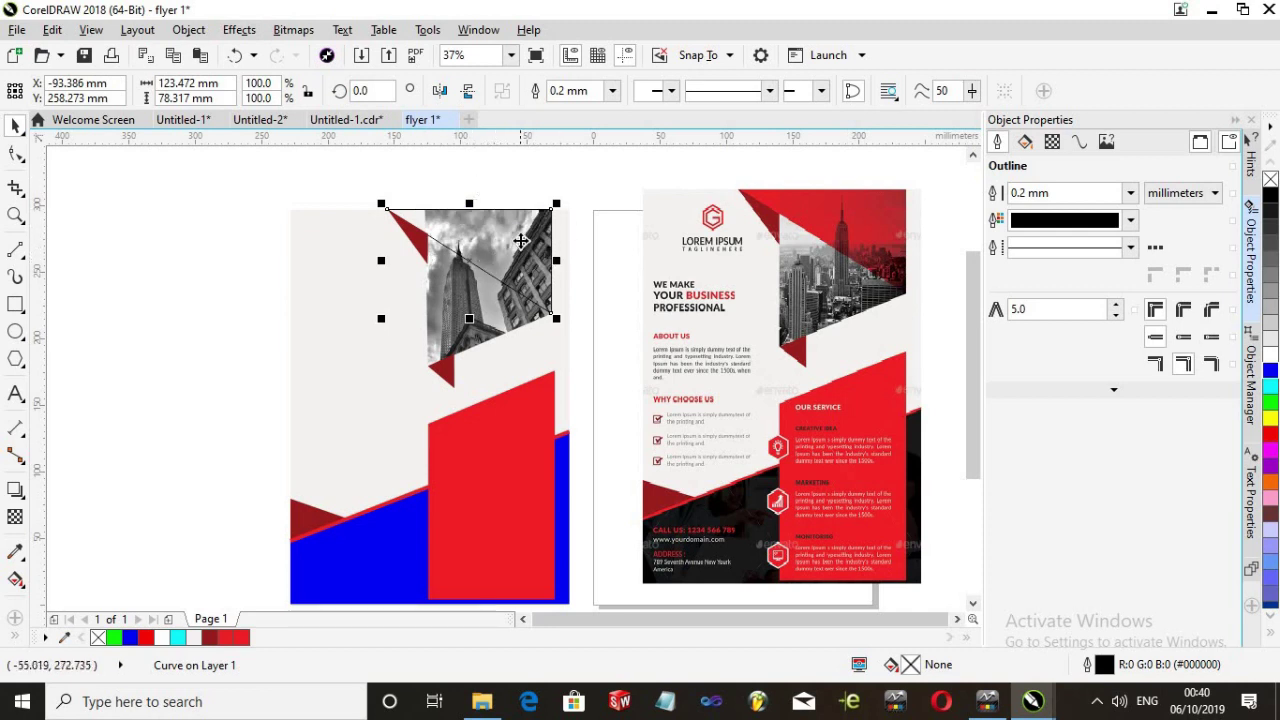
double_click(1037, 192)
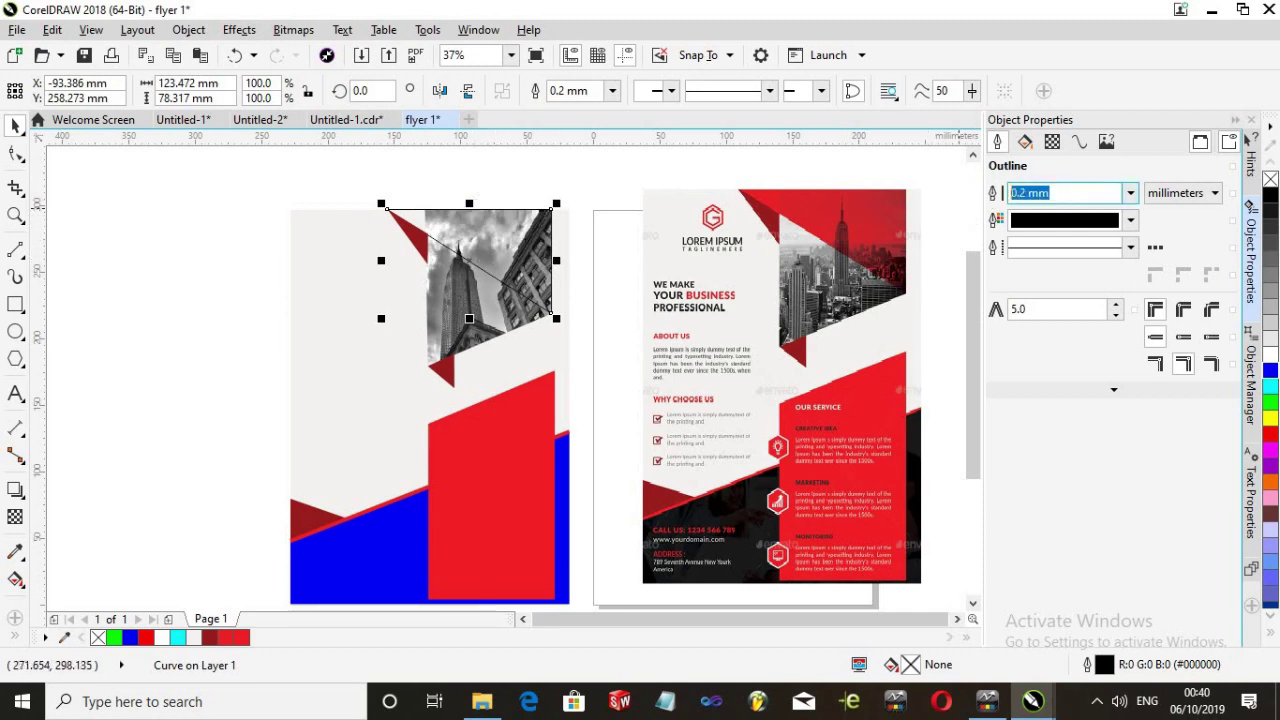
type("0")
key("Return")
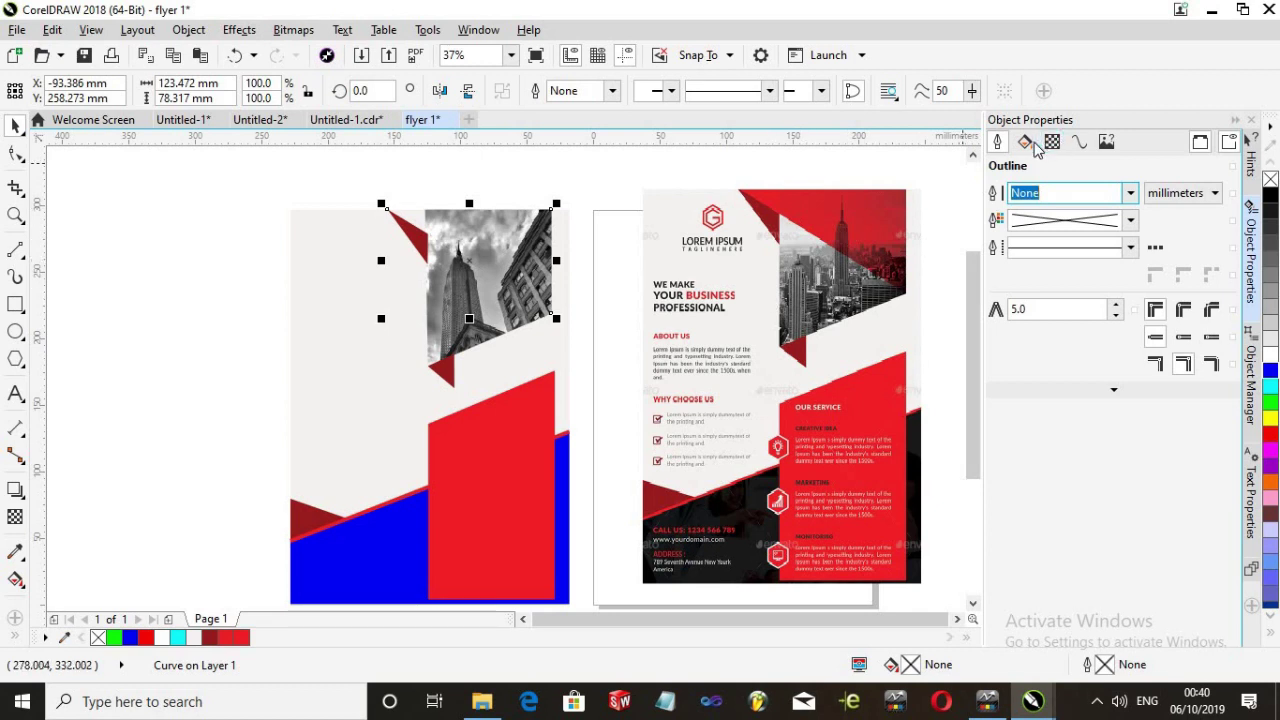
Give the large triangle over the photo a uniform fill of red #CF242C sampled from the reference flyer's matching triangle
left_click(1030, 145)
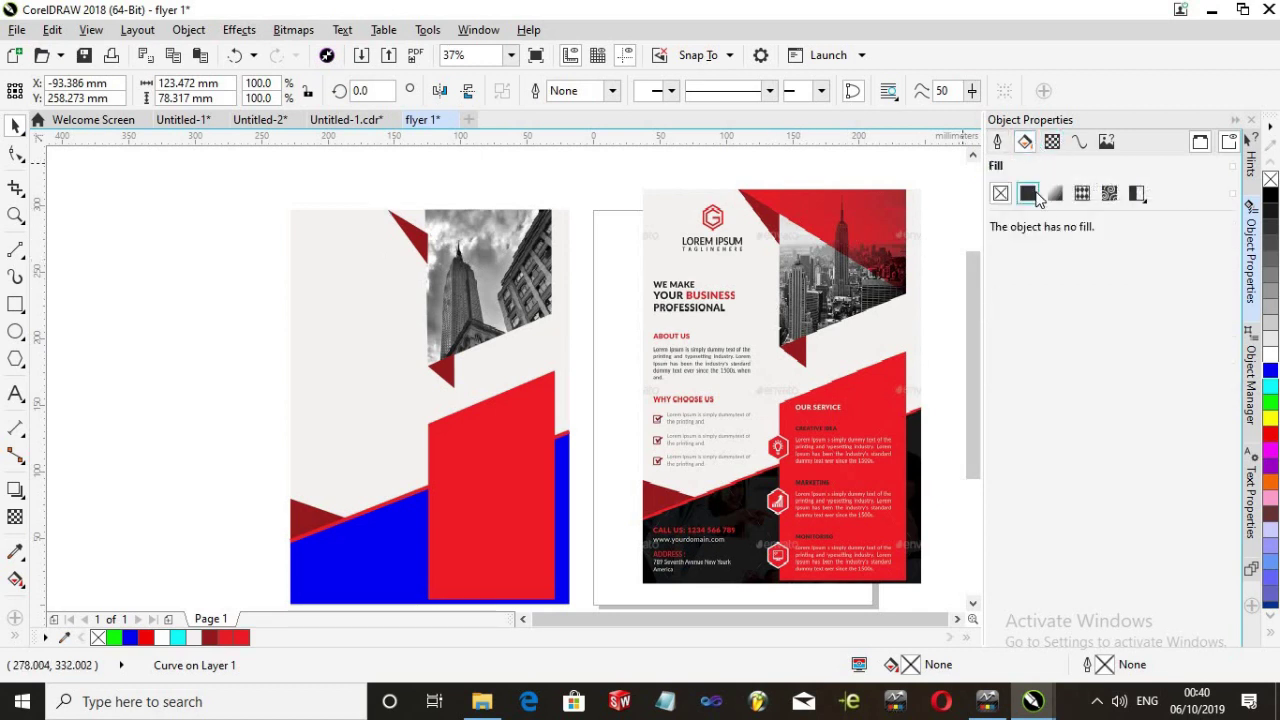
left_click(1035, 195)
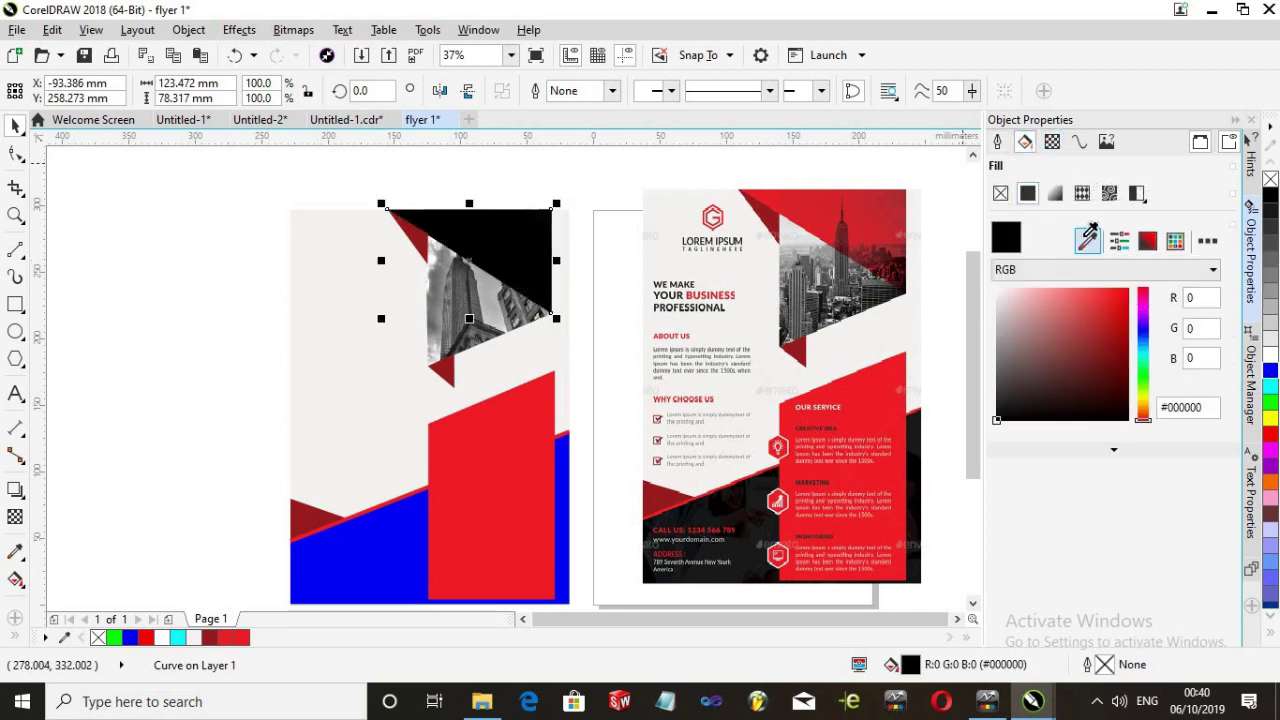
left_click(1087, 241)
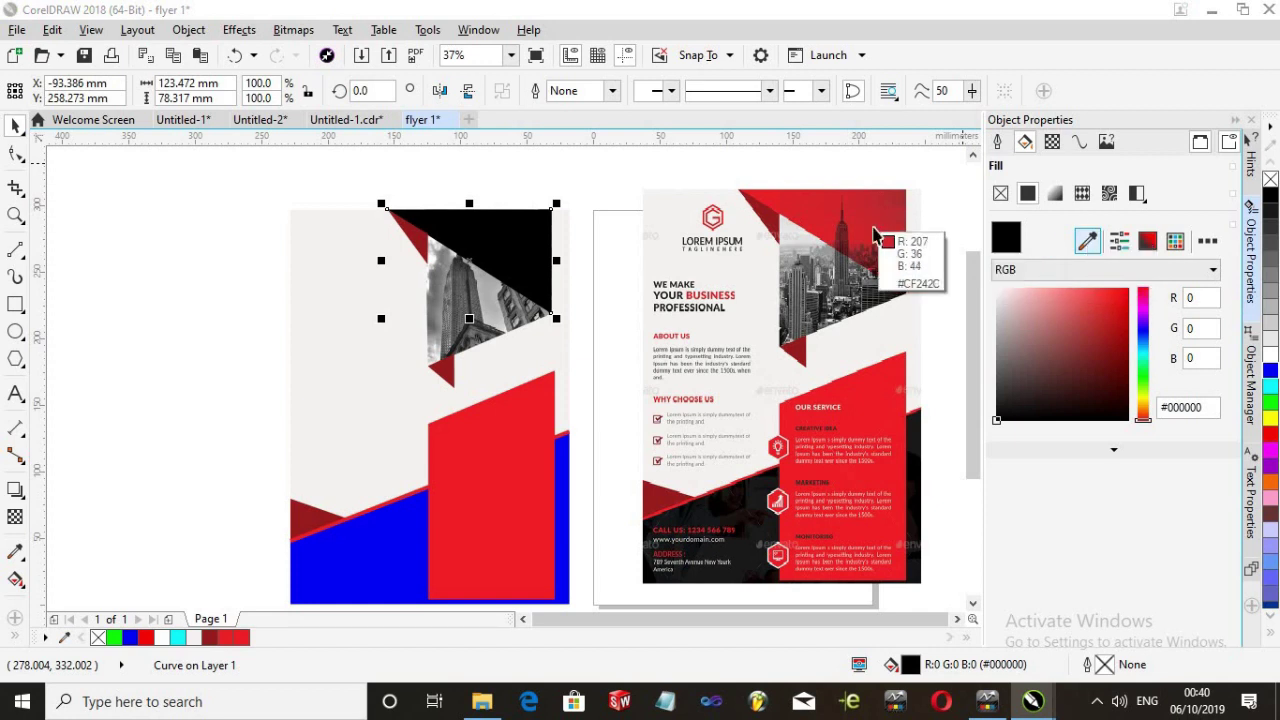
left_click(875, 237)
left_click(561, 280)
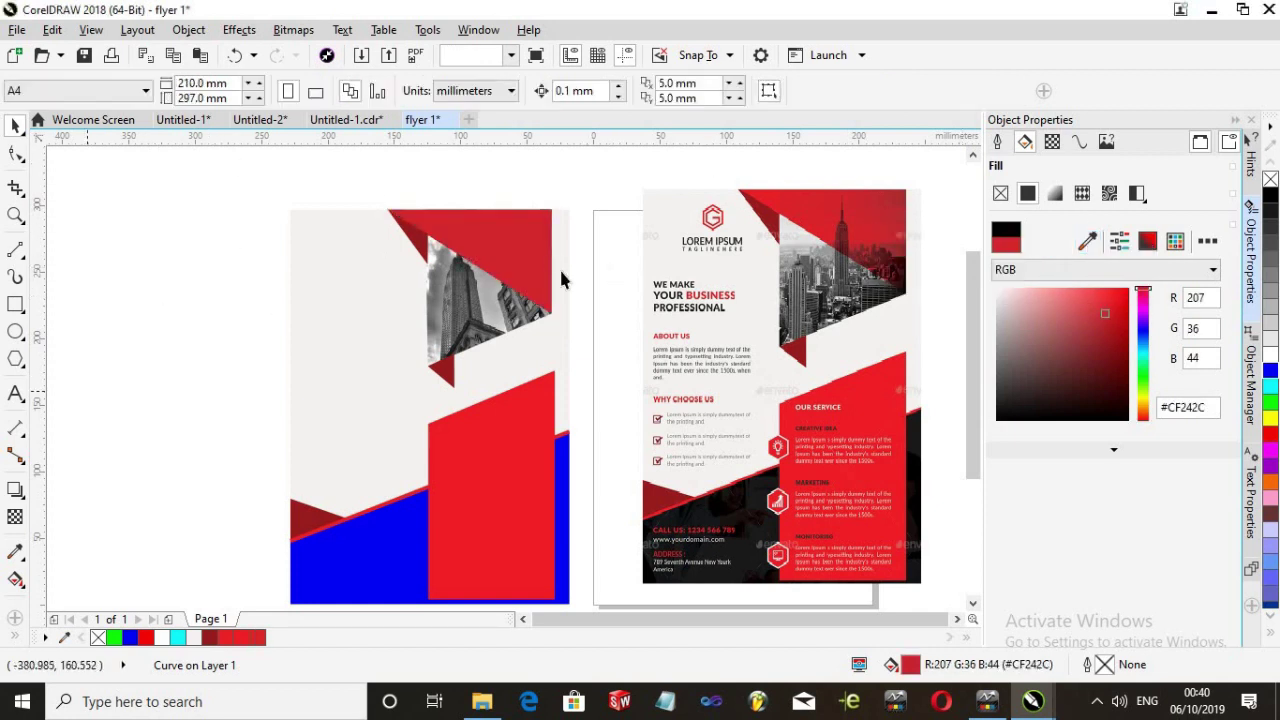
scroll(472, 225, "up", 1)
scroll(560, 210, "down", 1)
scroll(660, 186, "down", 1)
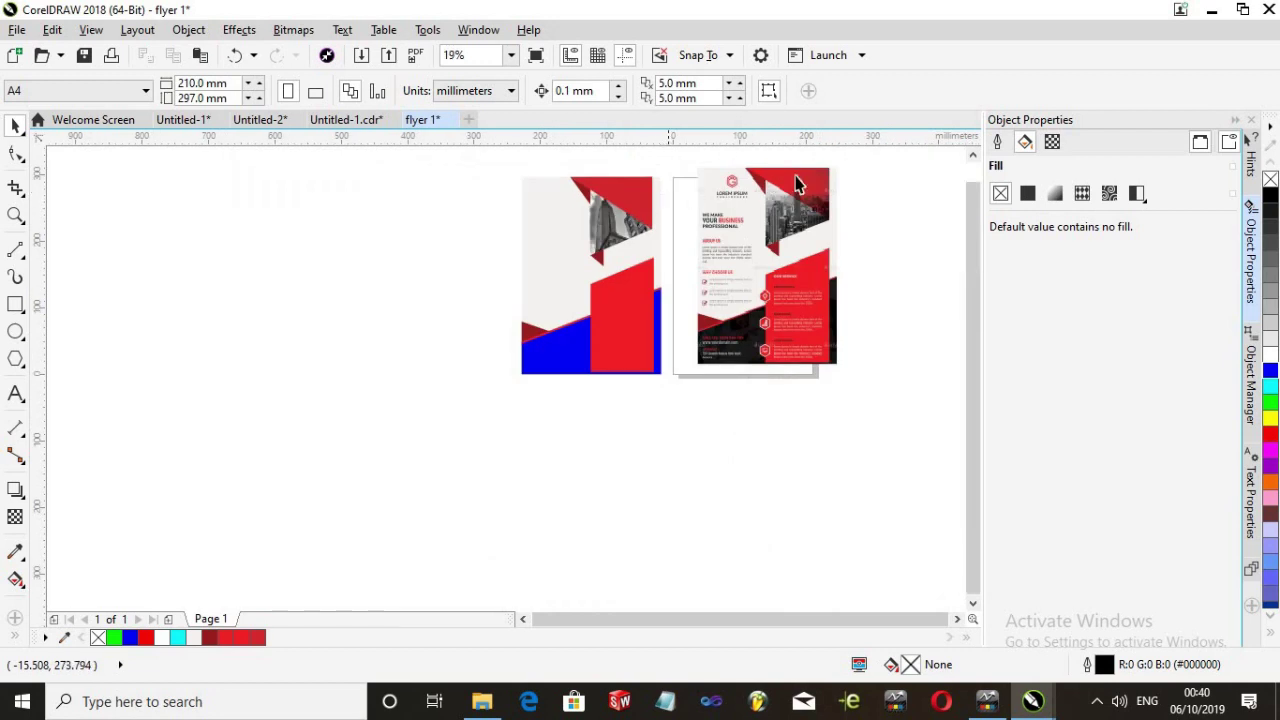
scroll(796, 183, "up", 1)
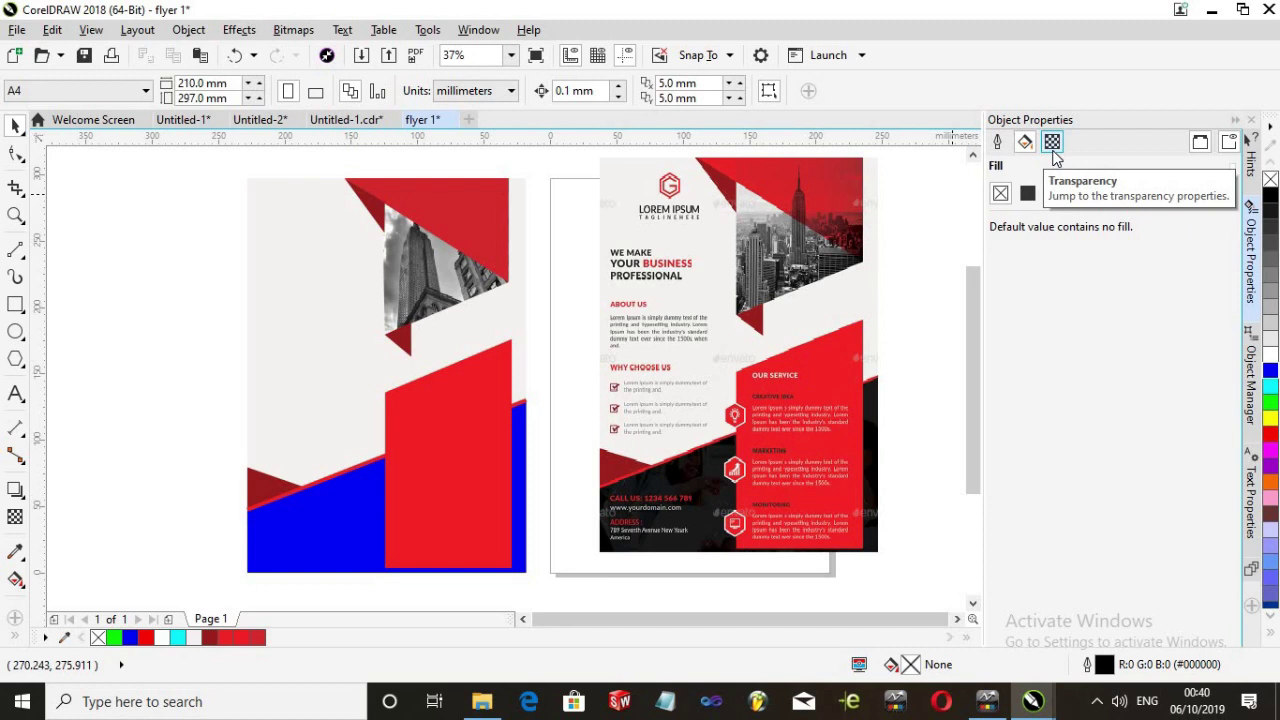
Try the Add, Subtract and Difference merge modes on the red triangle over the photo and settle on Multiply
left_click(436, 214)
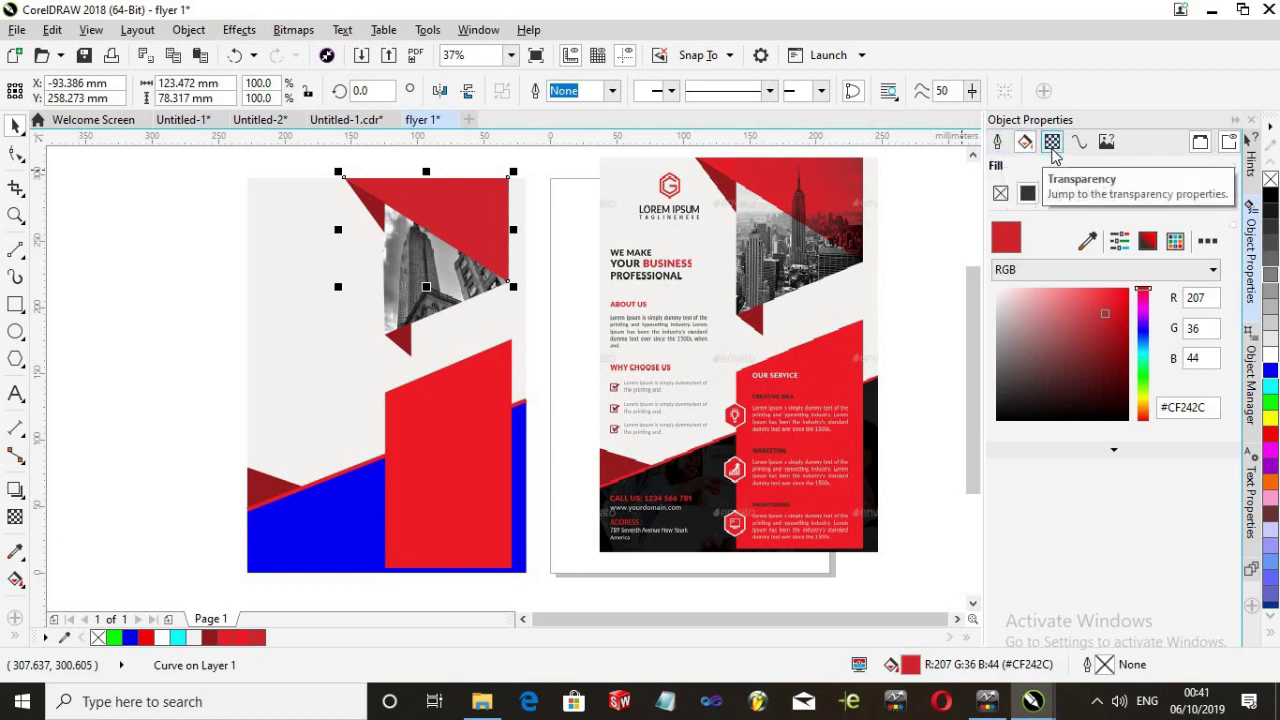
left_click(1053, 147)
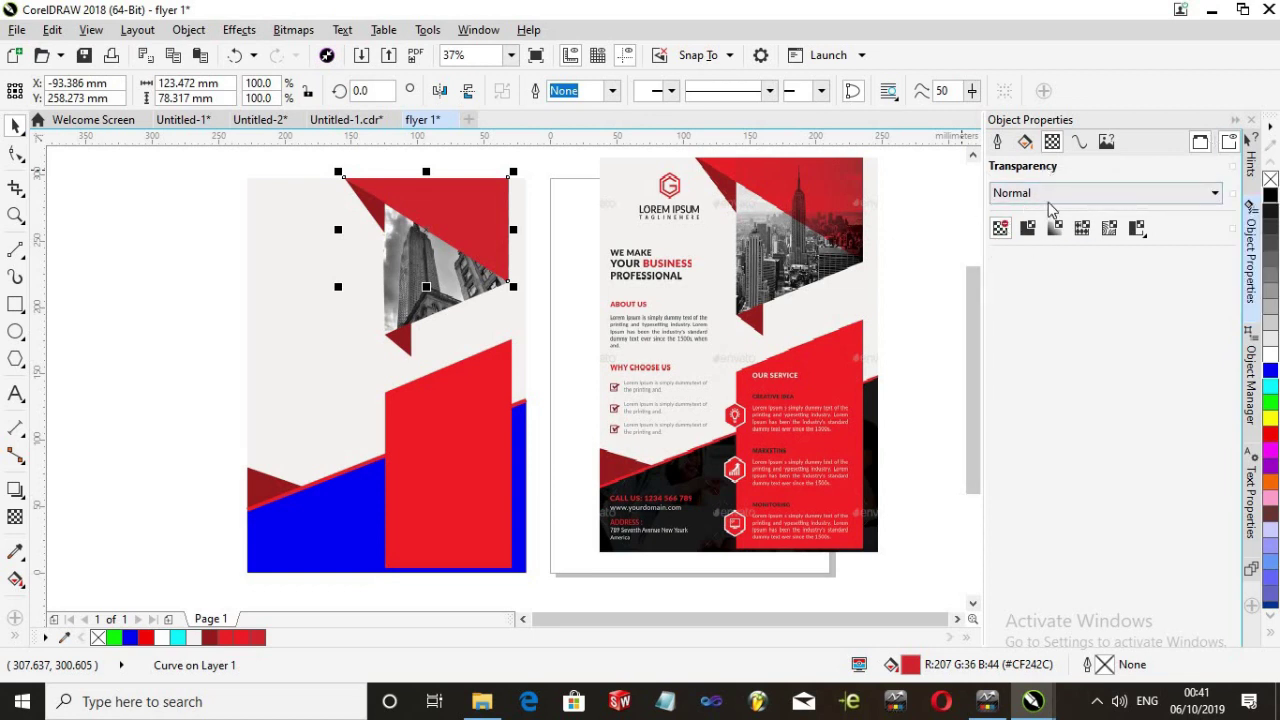
left_click(1103, 192)
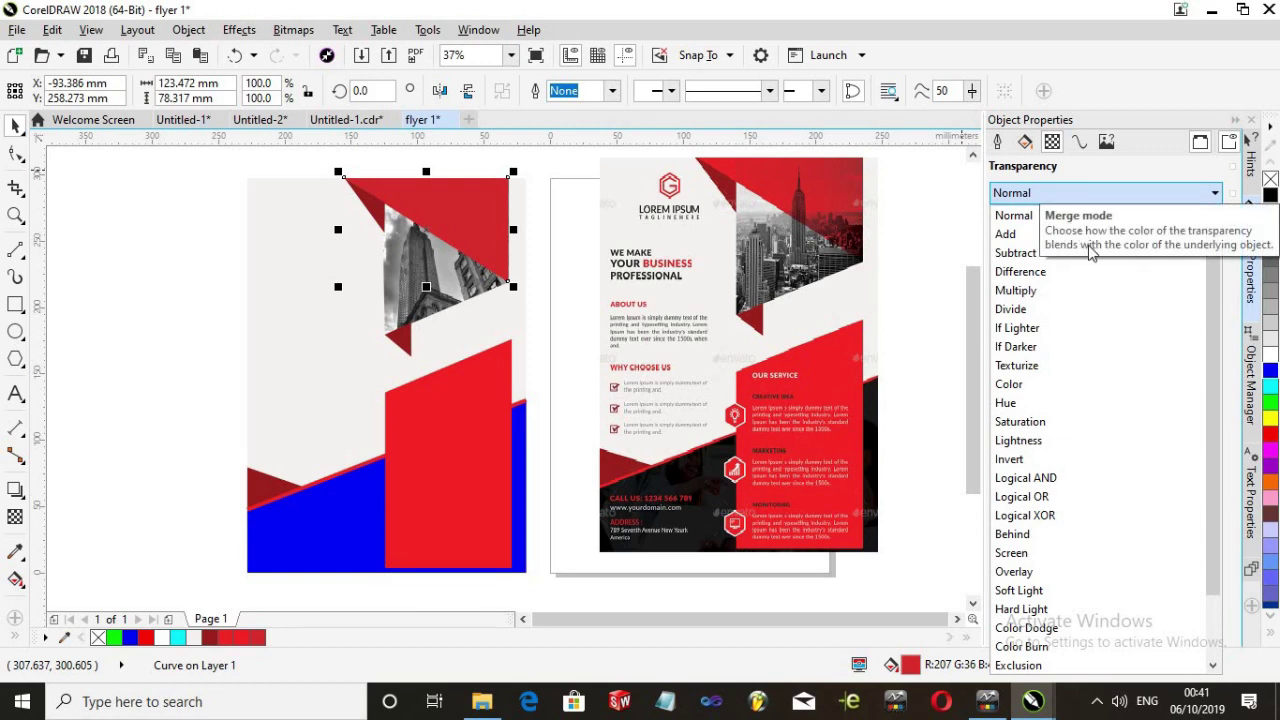
left_click(1006, 234)
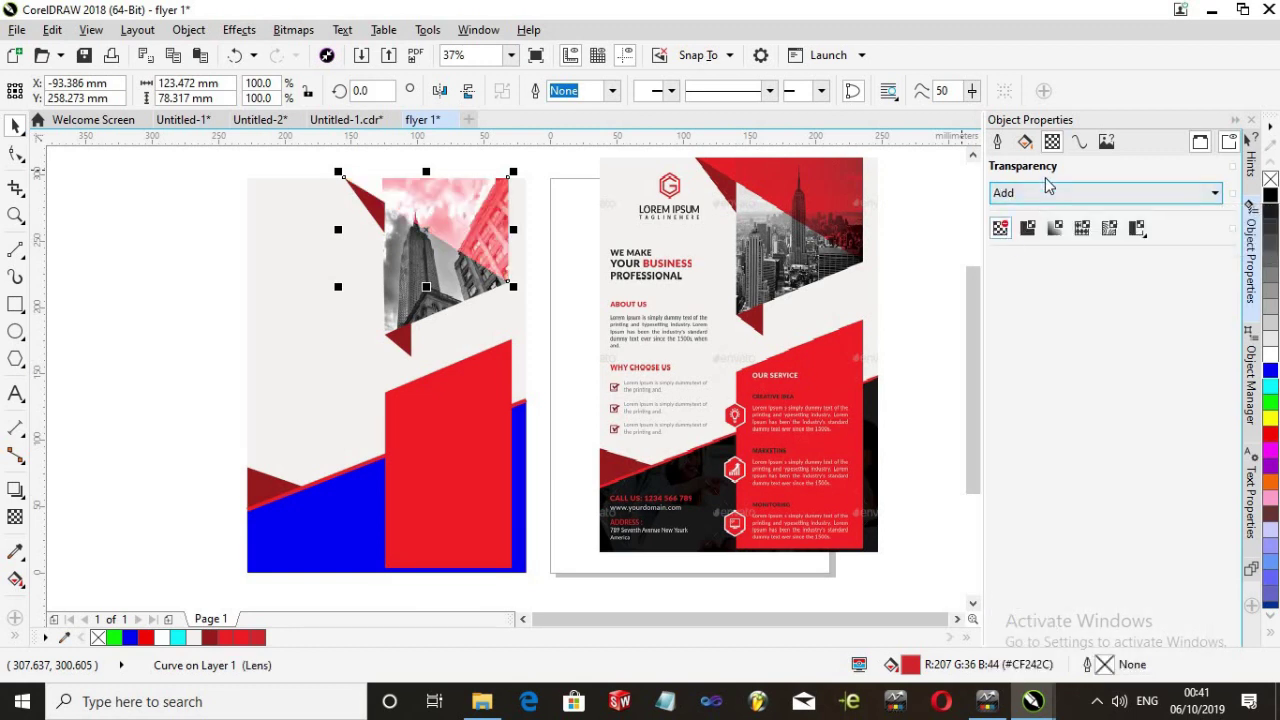
left_click(1055, 192)
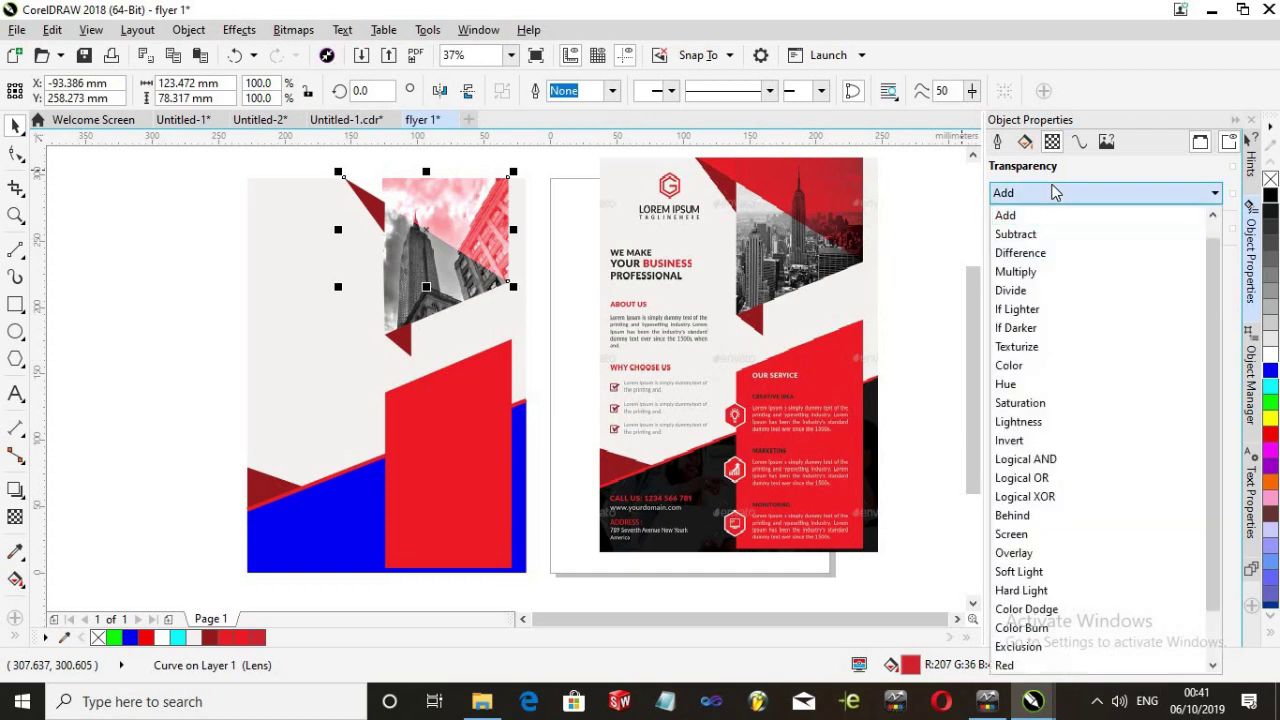
left_click(1043, 238)
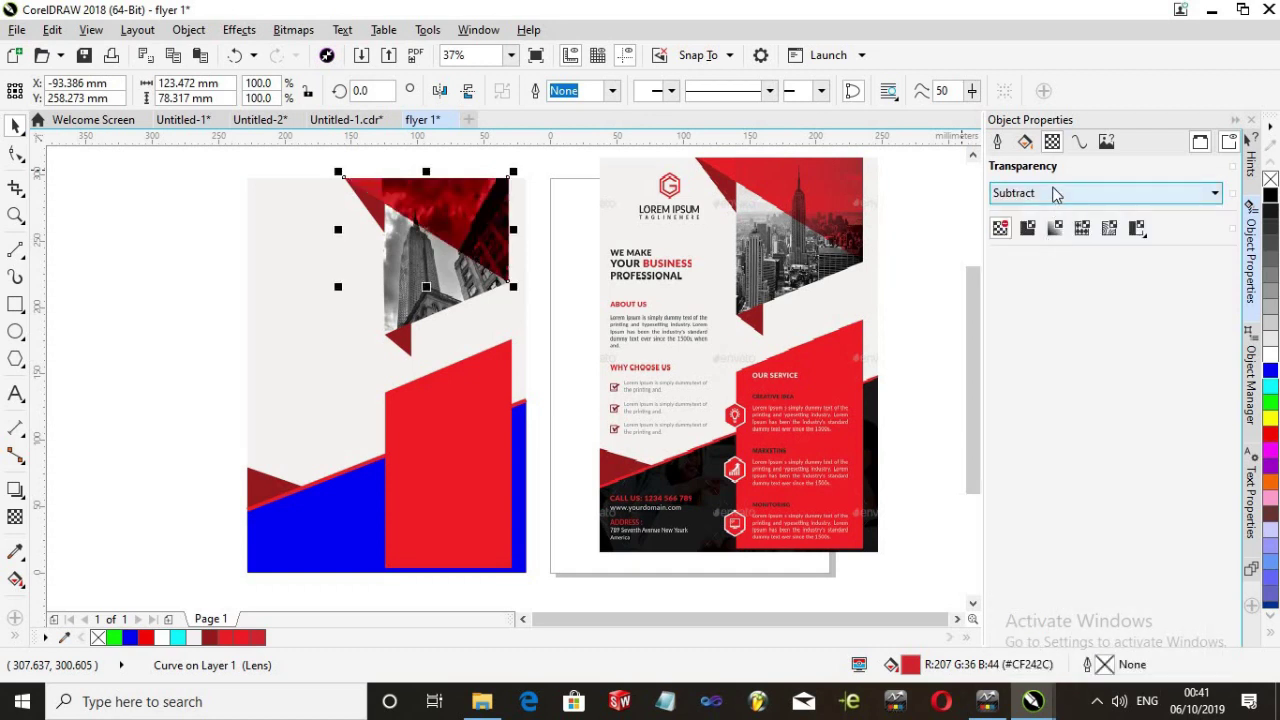
left_click(1055, 195)
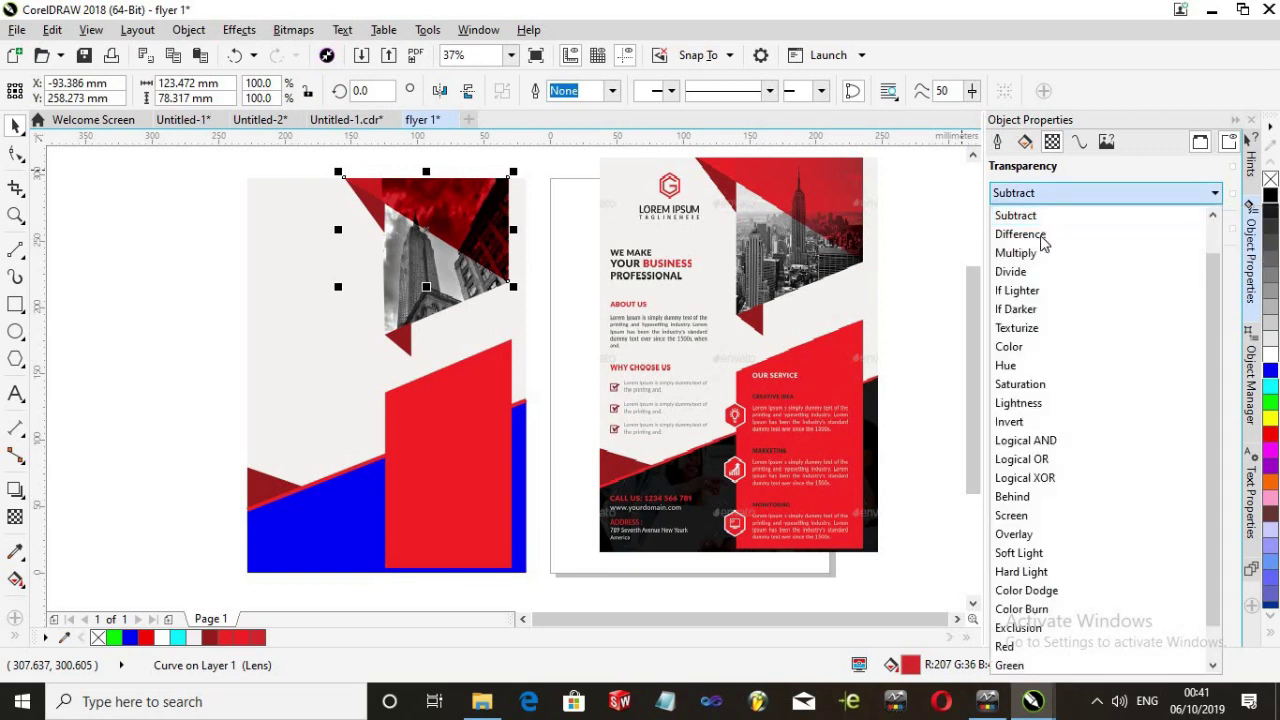
left_click(1043, 236)
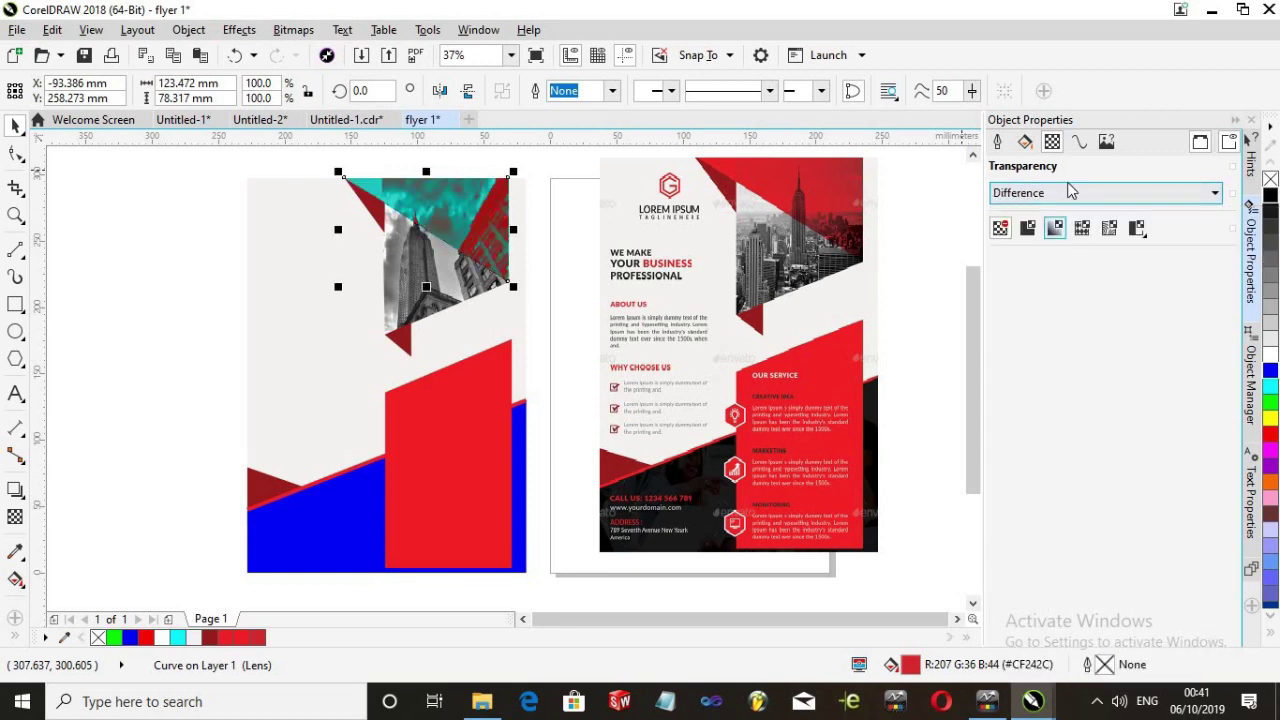
left_click(1070, 194)
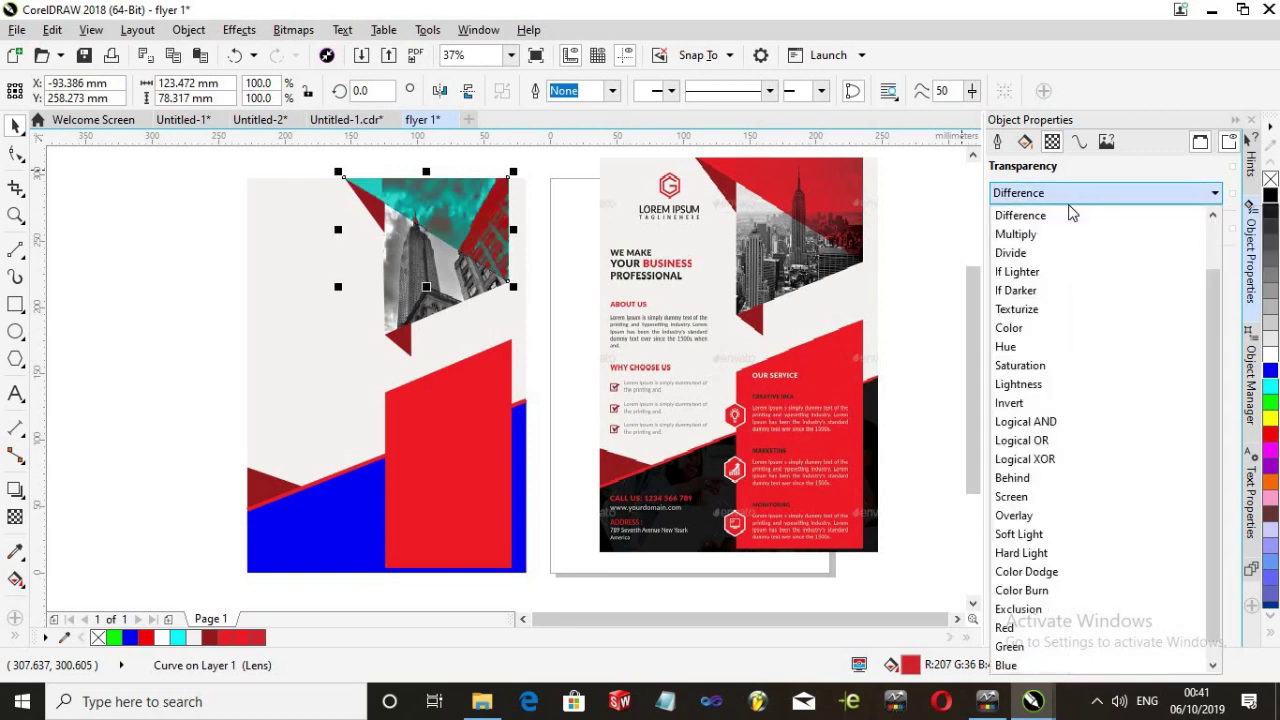
left_click(1059, 235)
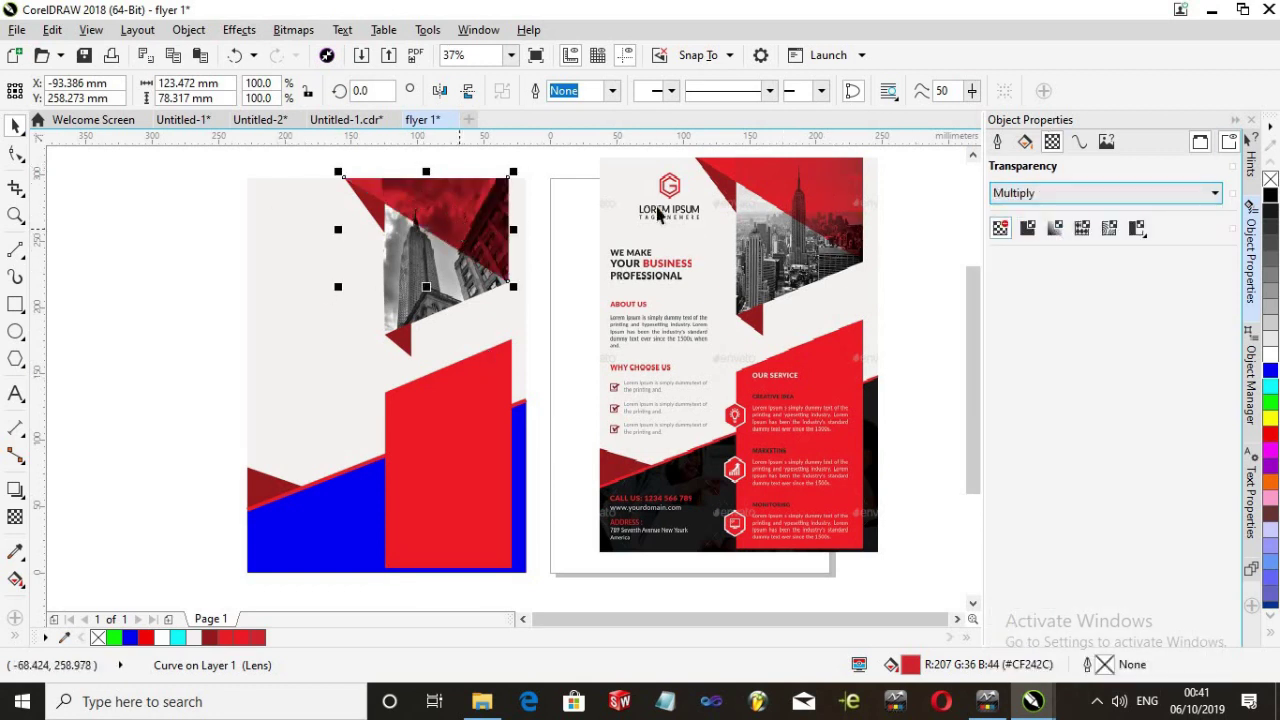
Try the Texturize and Hue merge modes on the red triangle and return it to Multiply
left_click(1160, 193)
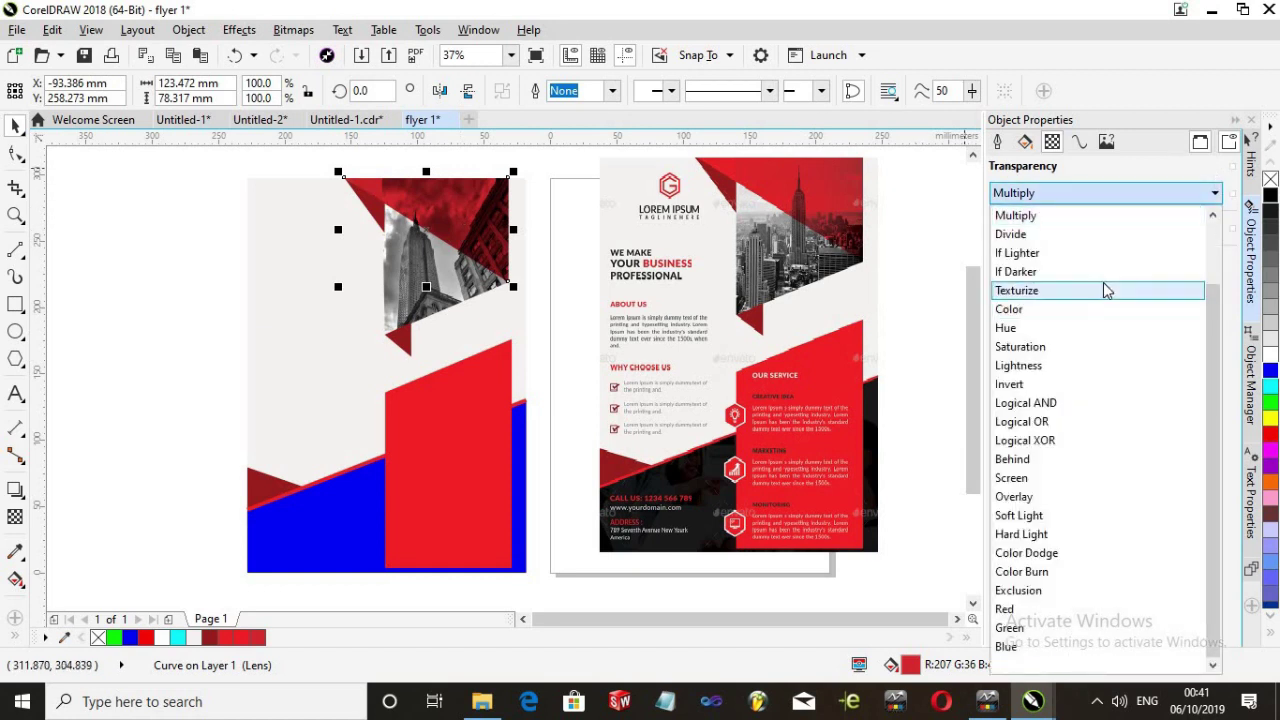
left_click(1110, 290)
left_click(1184, 193)
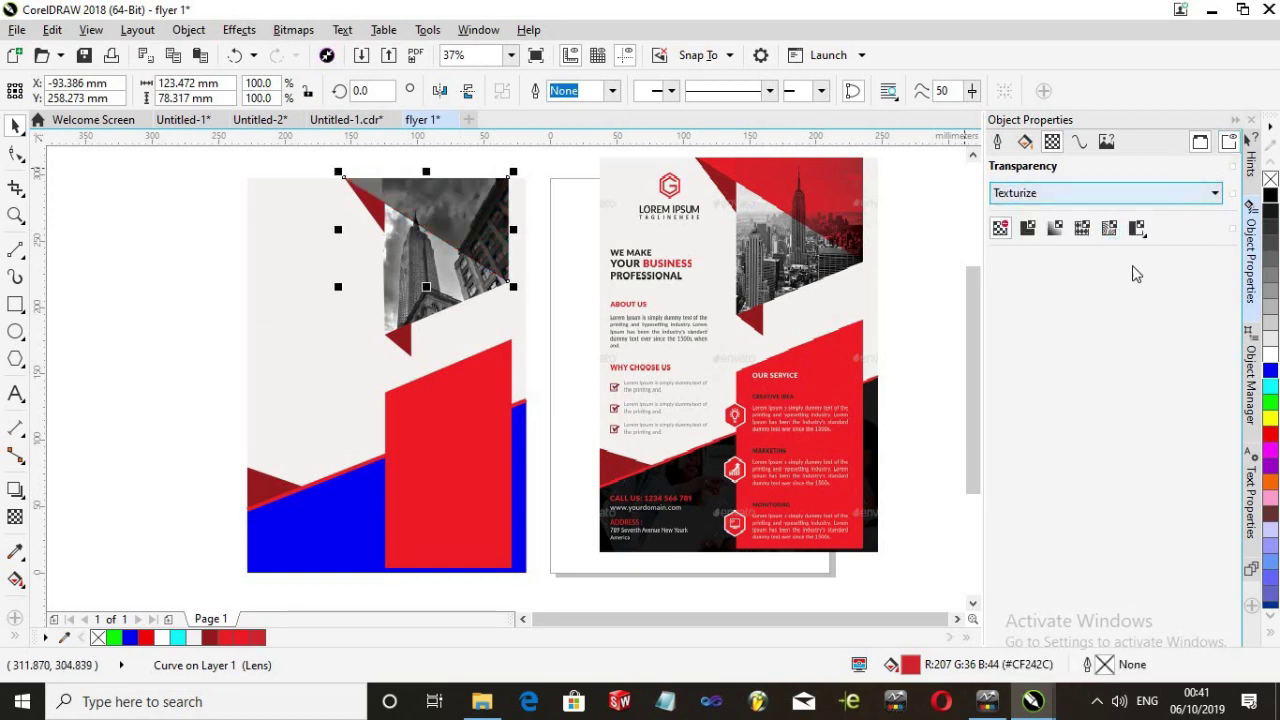
left_click(1120, 330)
left_click(1150, 200)
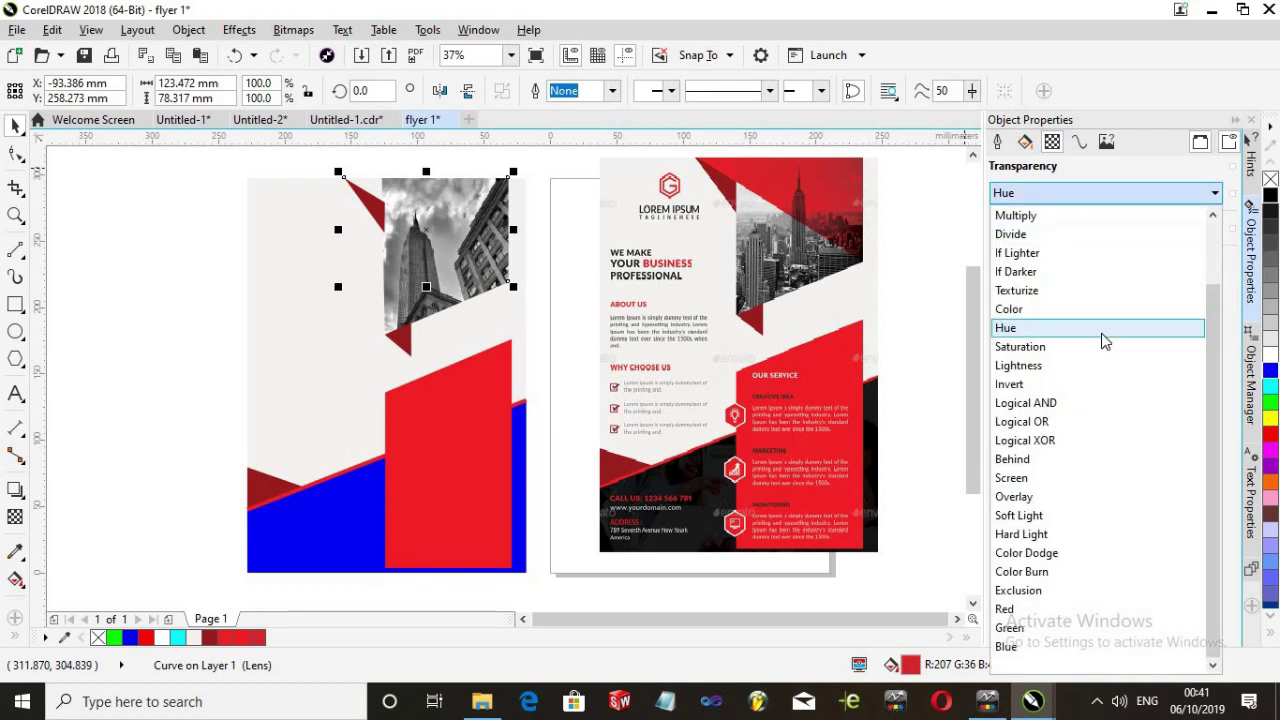
left_click(1102, 335)
left_click(1130, 206)
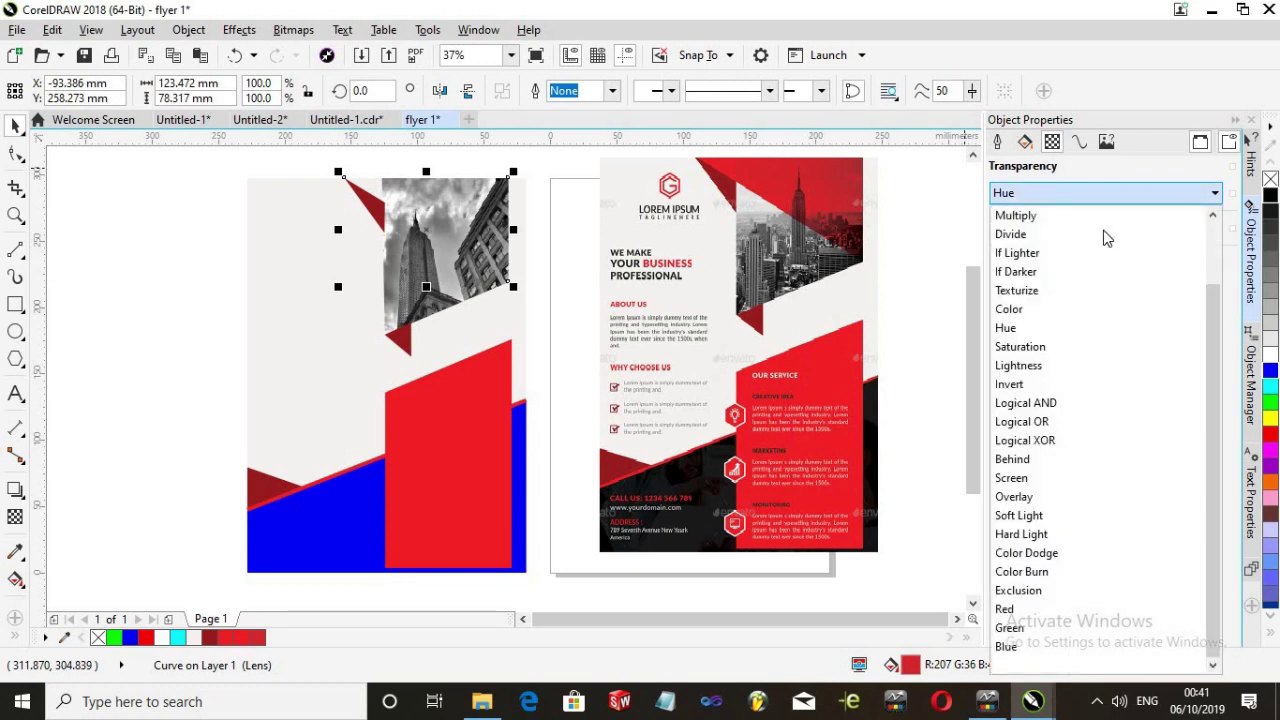
left_click(1105, 215)
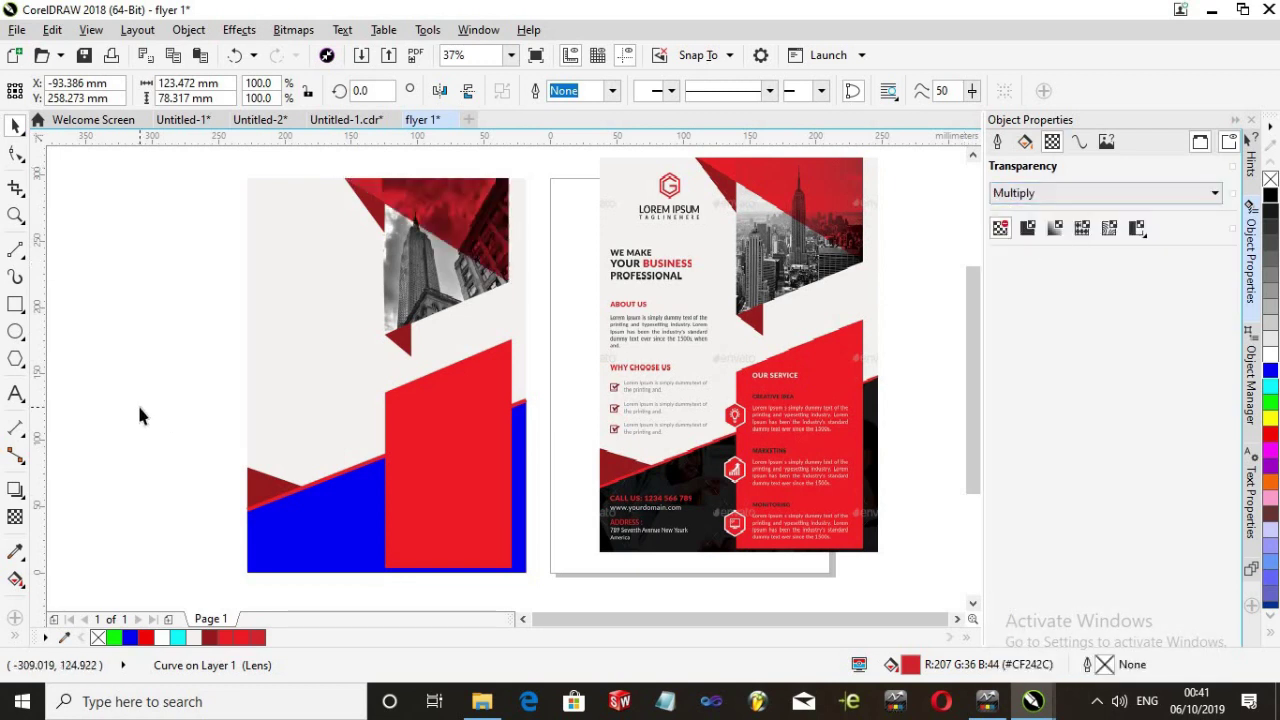
left_click(137, 401)
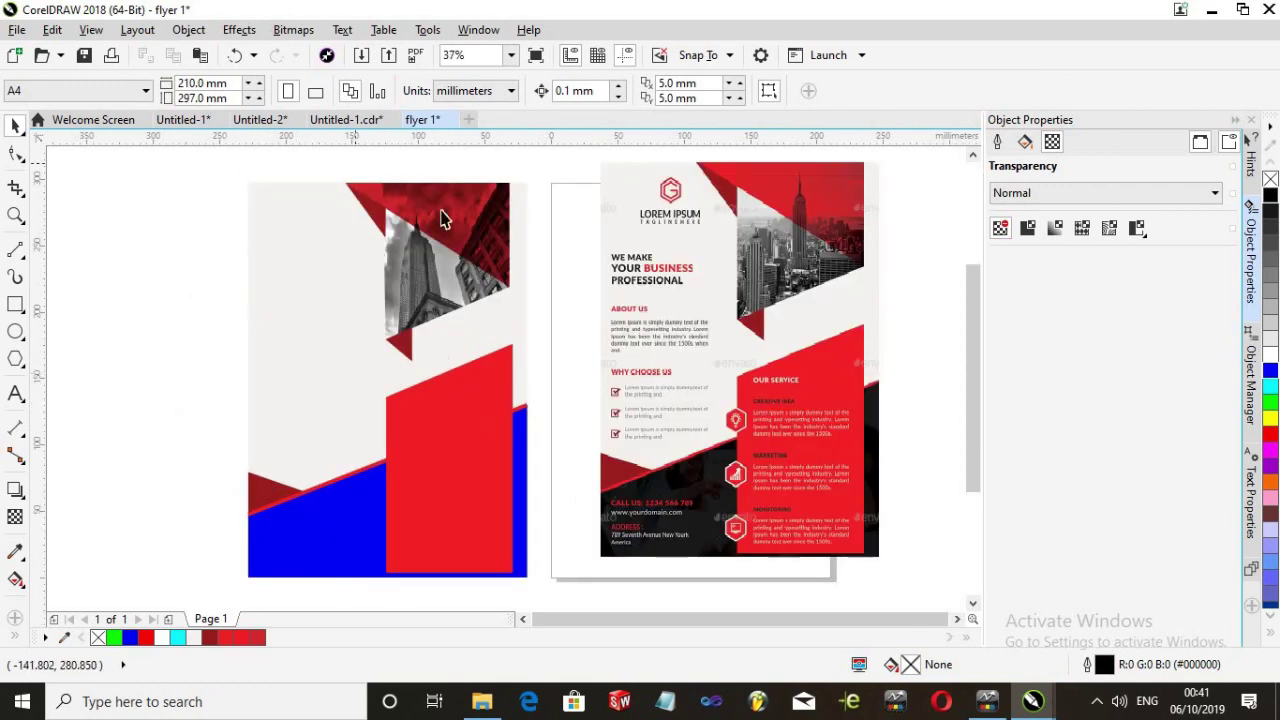
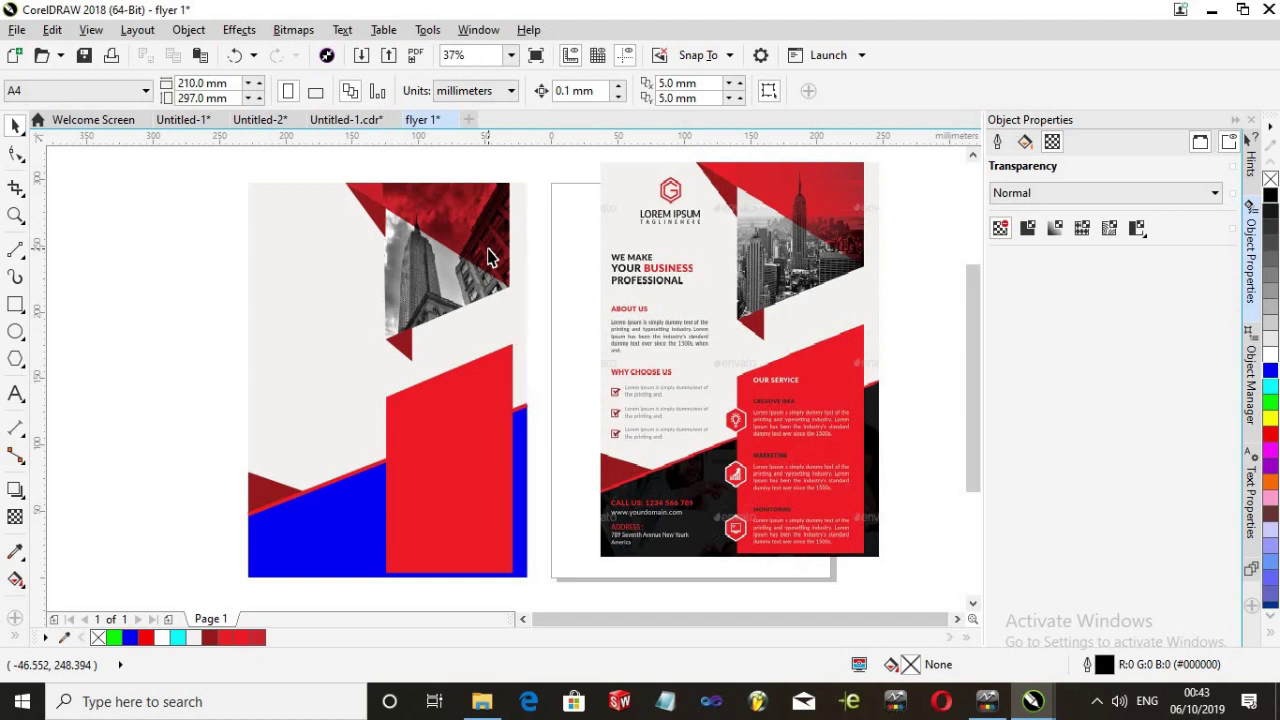
Switch to the Untitled-1.cdr document and move the dark Multiply overlay up off the lower office photo
scroll(490, 257, "down", 2)
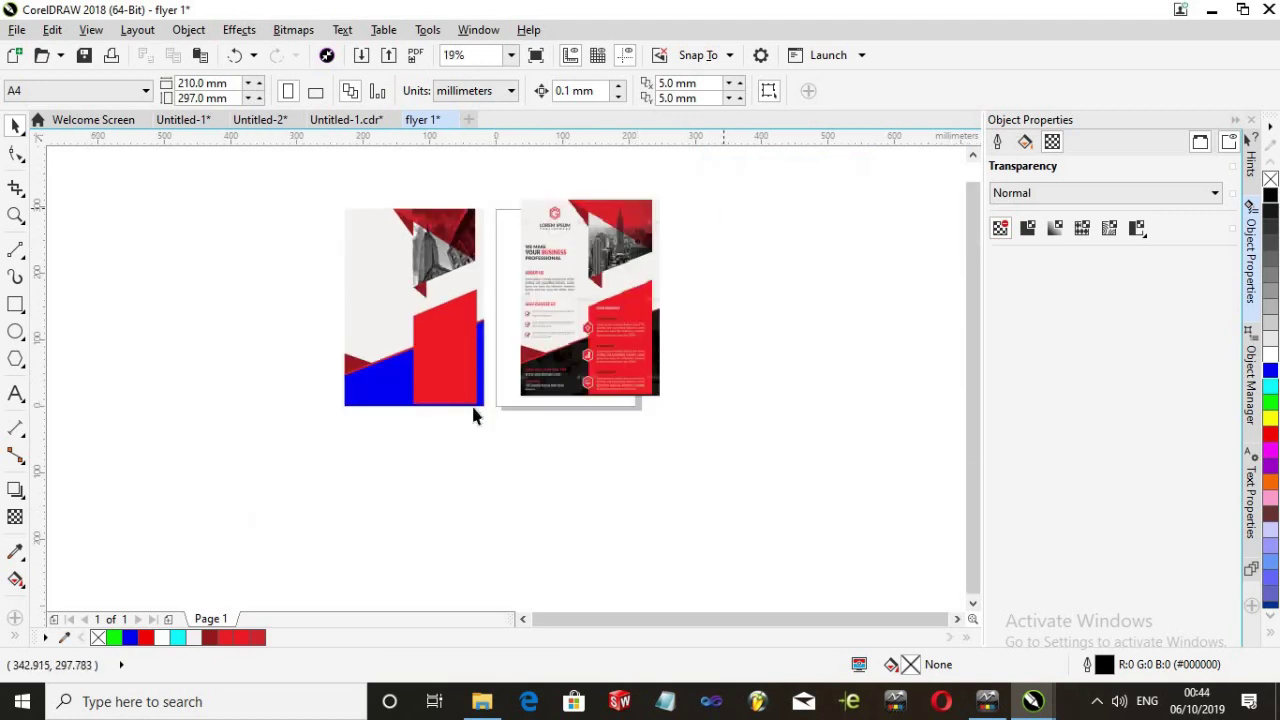
scroll(466, 408, "up", 4)
scroll(905, 272, "down", 2)
scroll(825, 265, "down", 2)
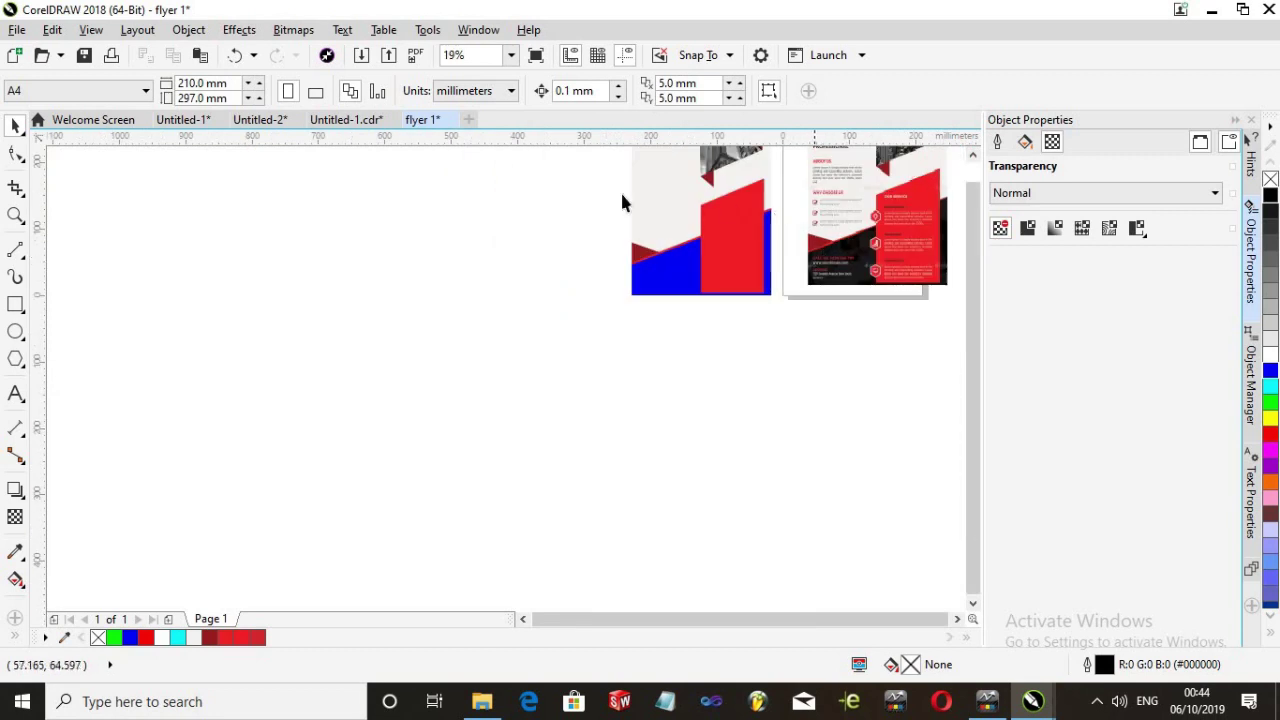
scroll(795, 210, "up", 2)
left_click(360, 120)
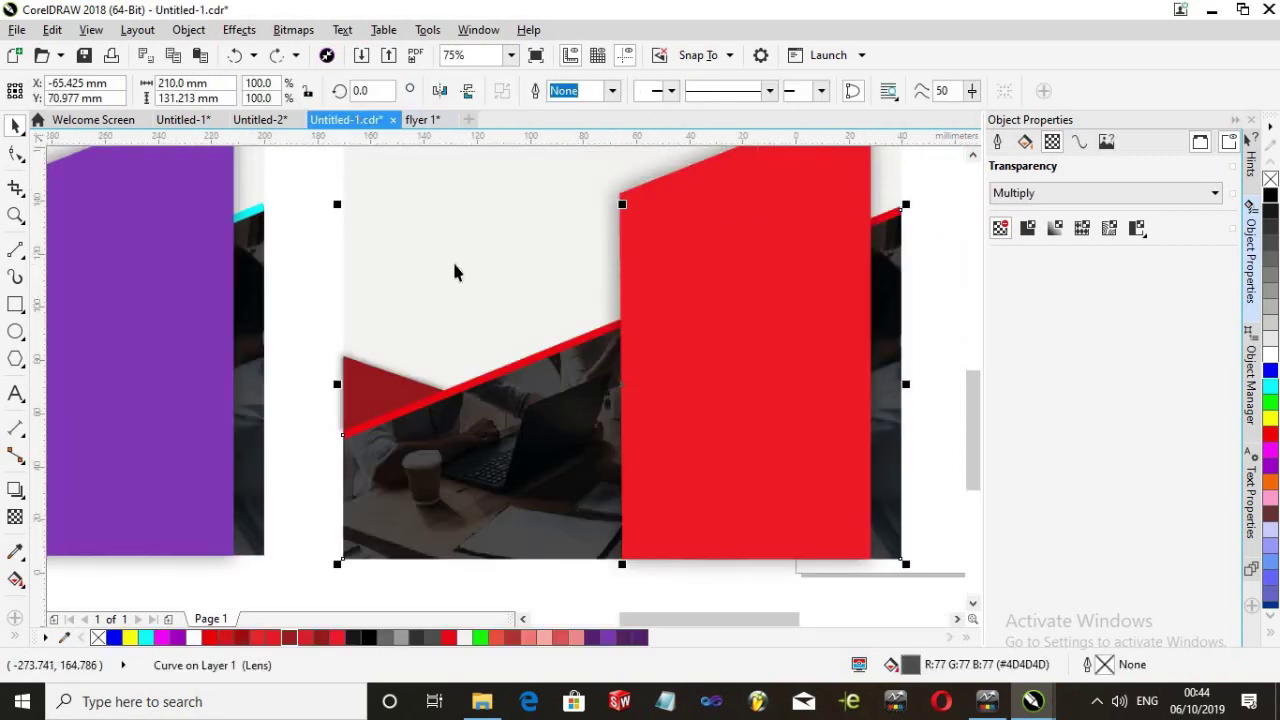
left_click_drag(571, 457, 550, 330)
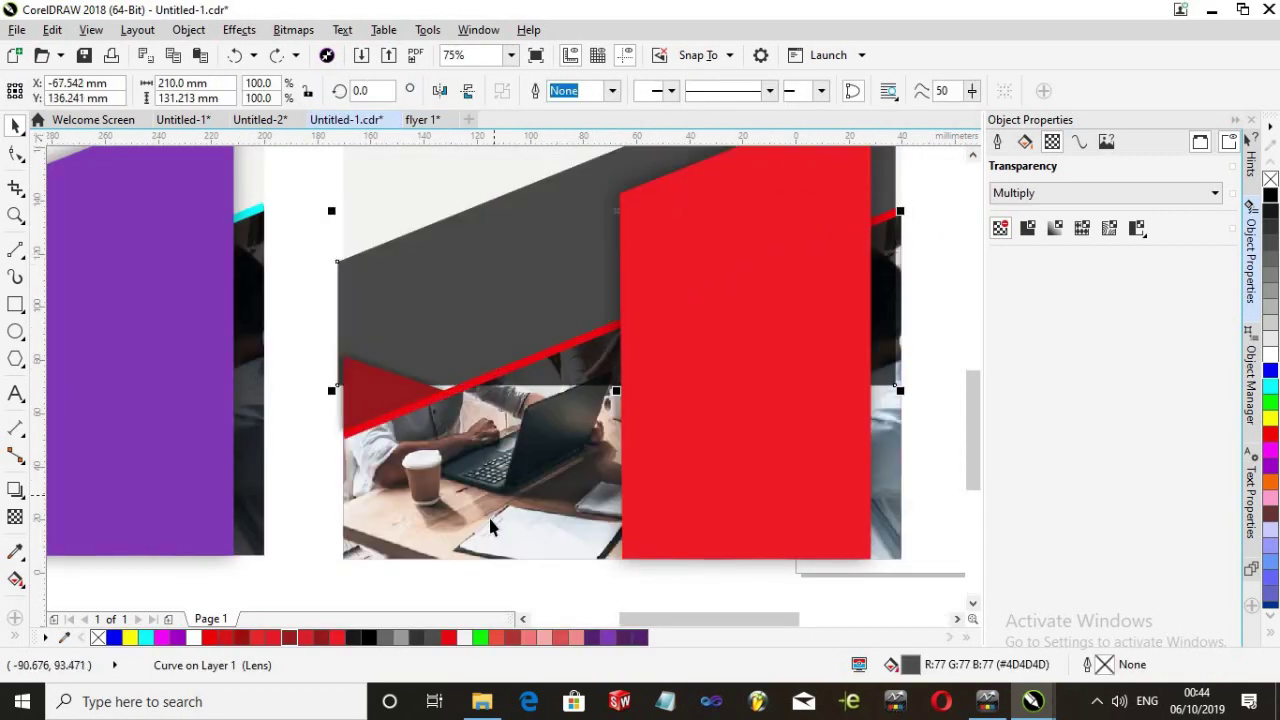
Try to extract the office photo from its clipping frame at the foot of the middle flyer
right_click(490, 518)
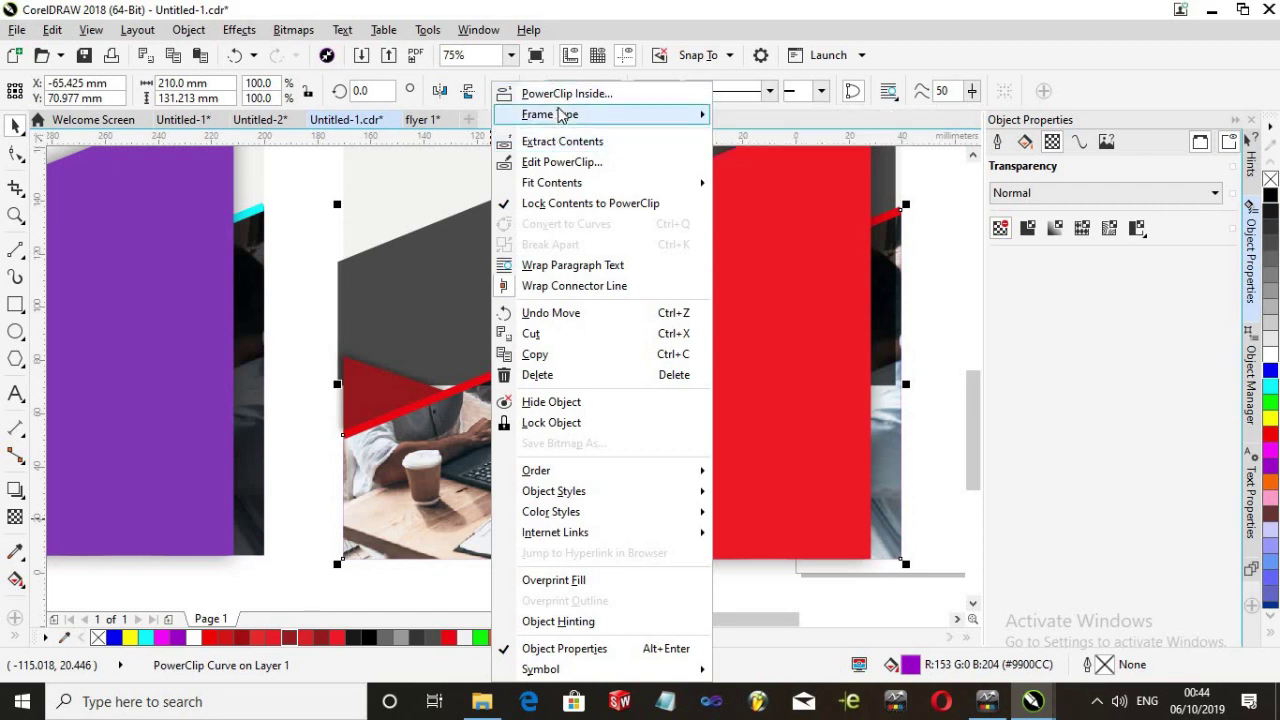
left_click(295, 493)
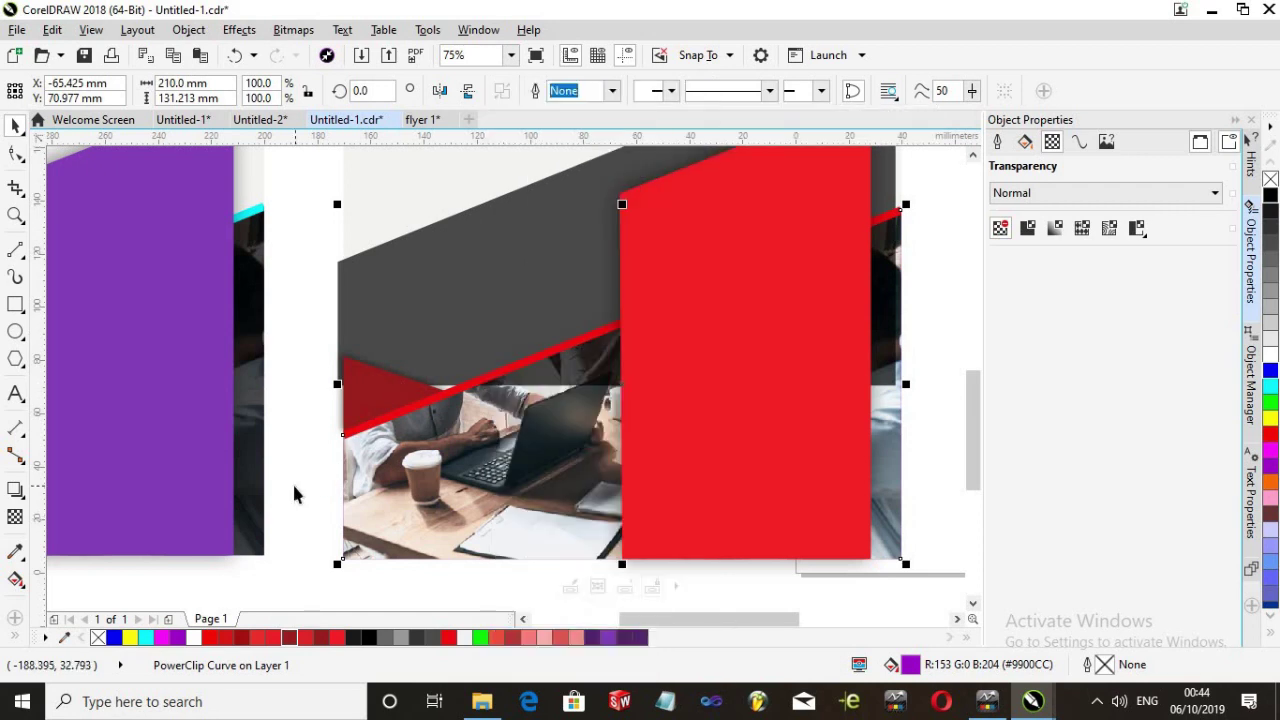
left_click(405, 525)
right_click(405, 525)
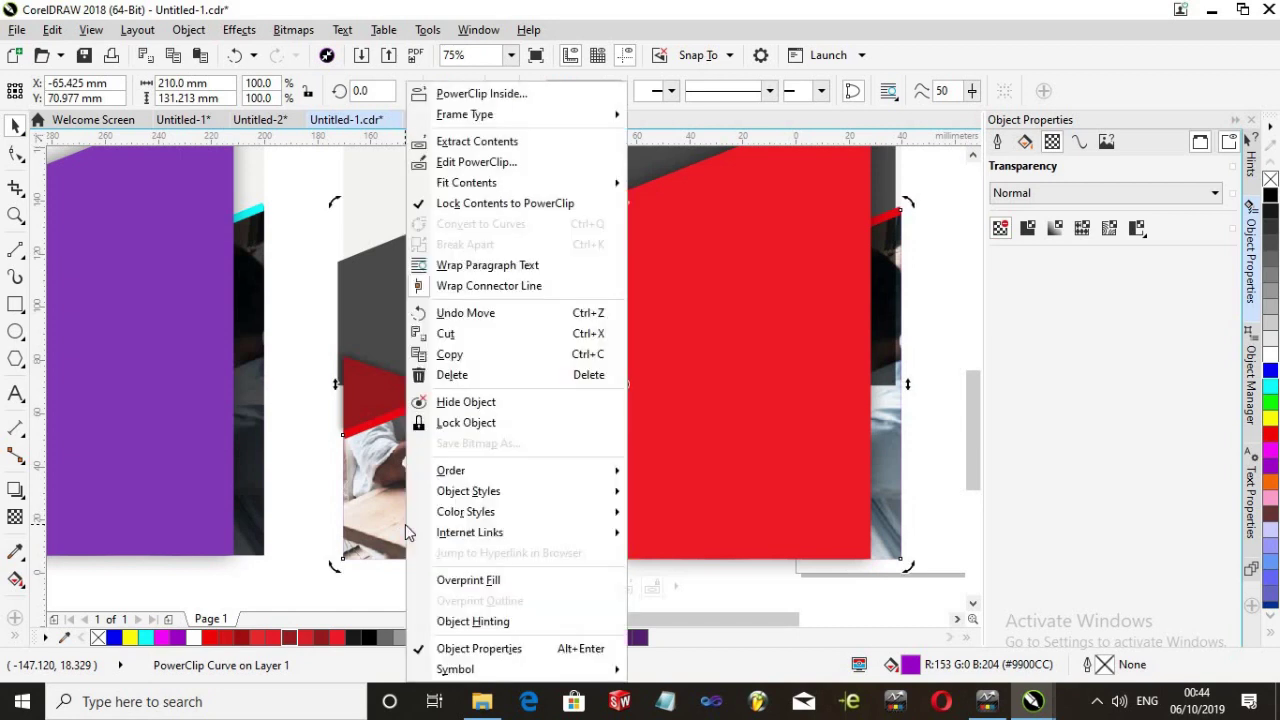
left_click(510, 148)
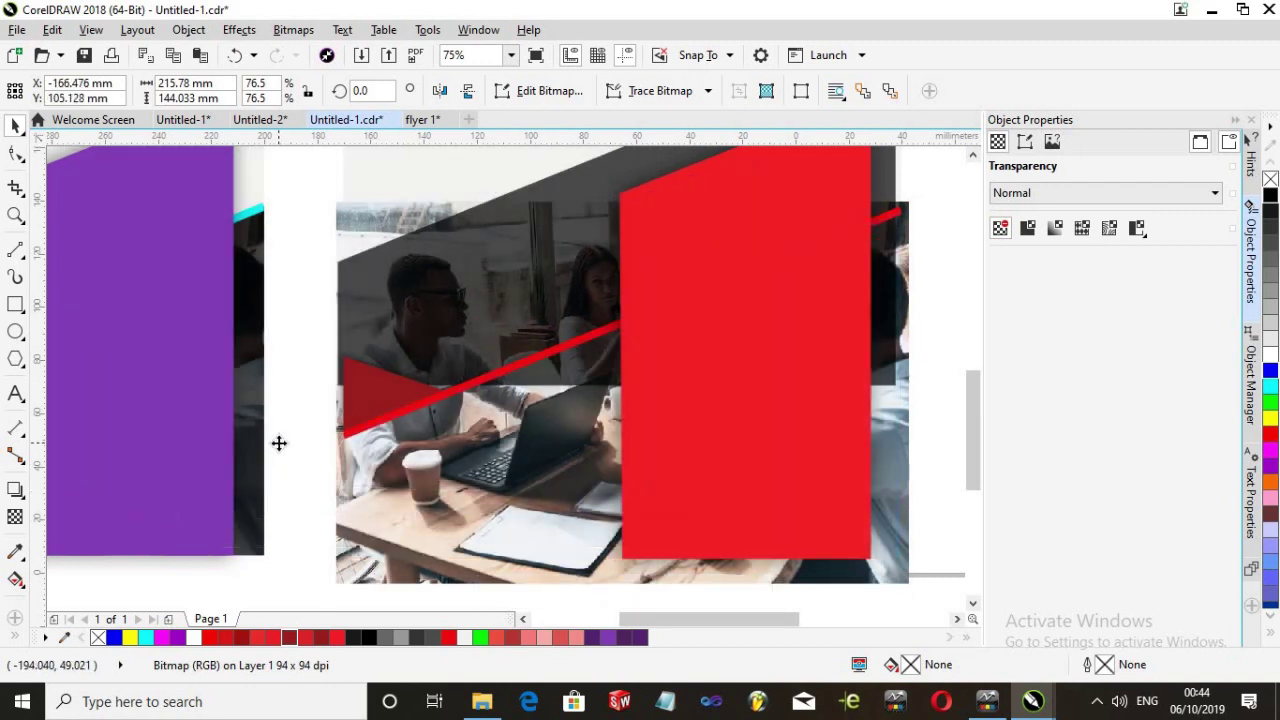
Copy the clipped office photo into the flyer 1 document and move it over the blue shape
left_click(400, 522)
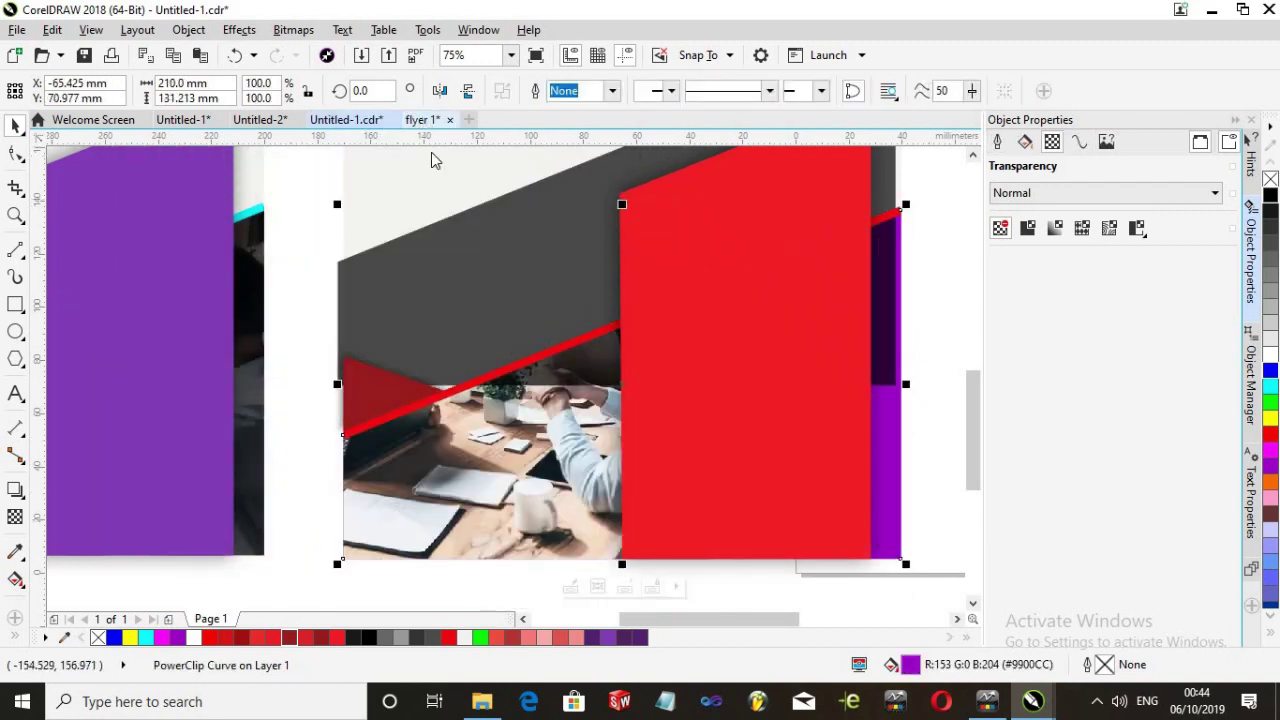
left_click(422, 119)
scroll(611, 194, "down", 3)
scroll(611, 194, "up", 3)
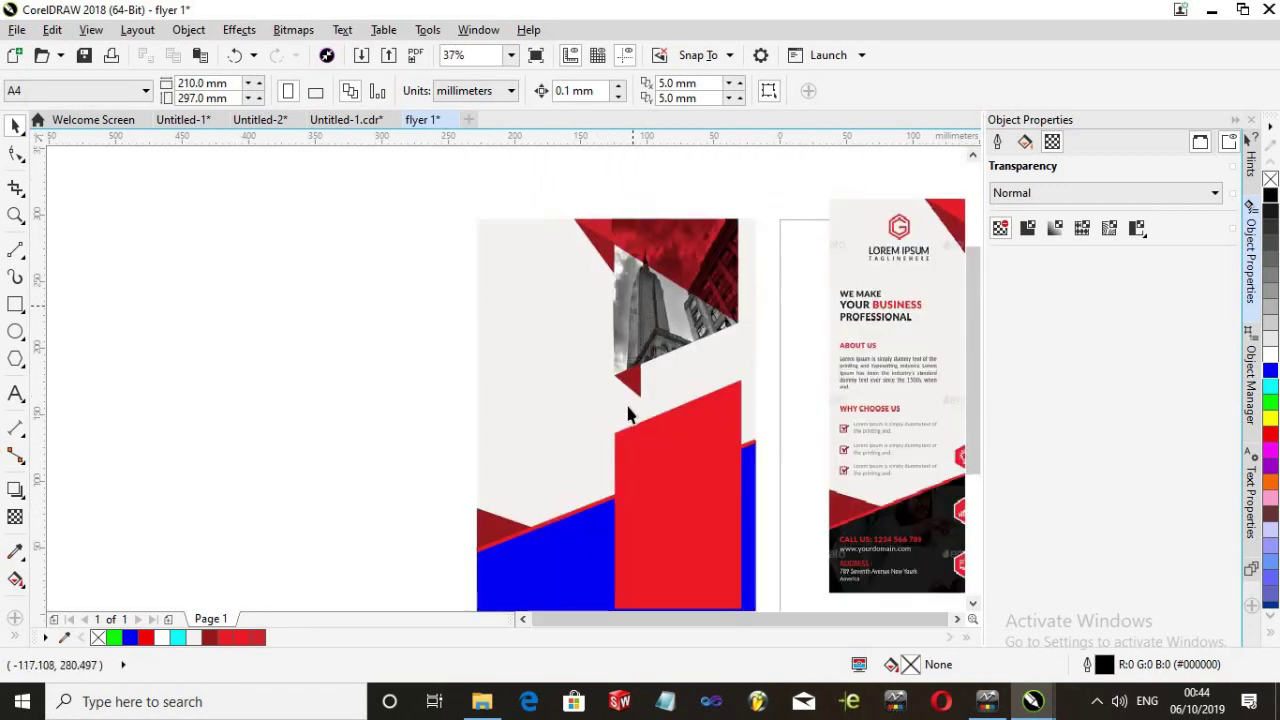
scroll(628, 413, "down", 2)
scroll(626, 486, "up", 1)
key("ctrl+v")
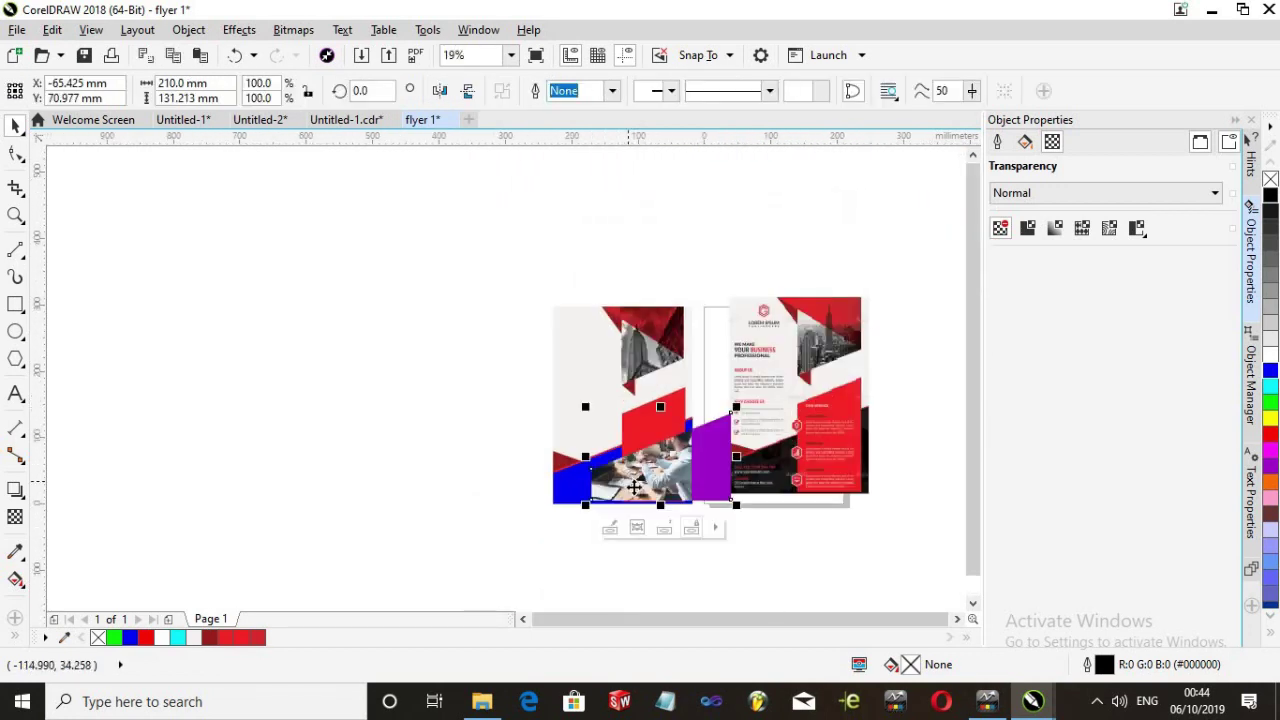
scroll(634, 486, "up", 2)
left_click_drag(643, 491, 617, 497)
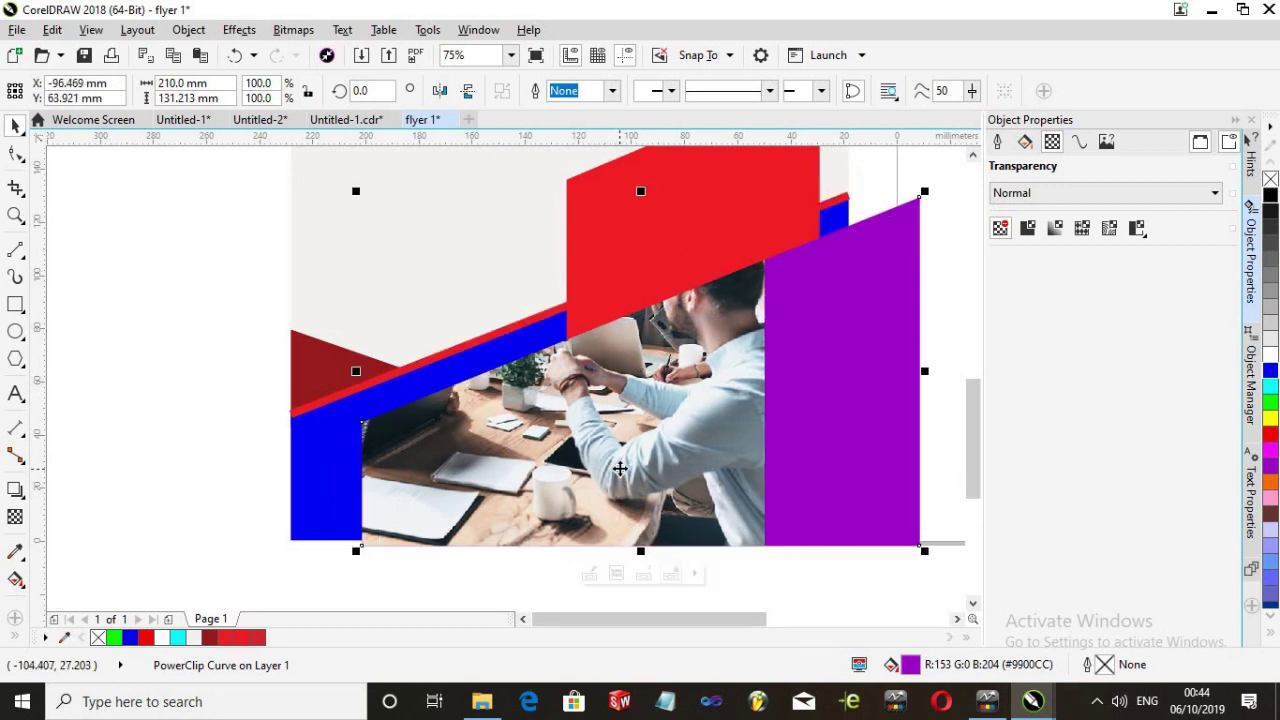
Undo the move and paste of the clipped office photo in flyer 1
key("ctrl+z")
key("ctrl+z")
key("ctrl+z")
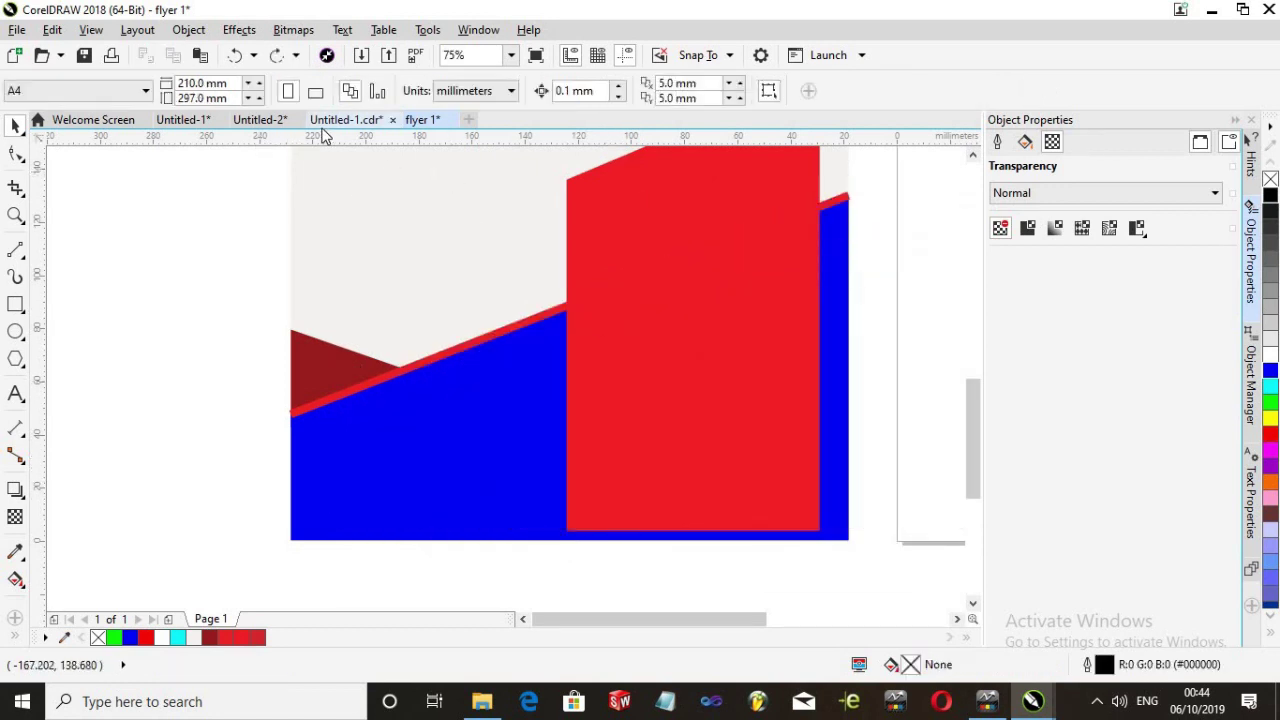
In Untitled-1.cdr, move the clipped office photo clear of the flyers and extract it from its purple frame
left_click(325, 121)
left_click_drag(537, 478, 221, 295)
scroll(491, 524, "down", 3)
right_click(224, 440)
left_click(297, 137)
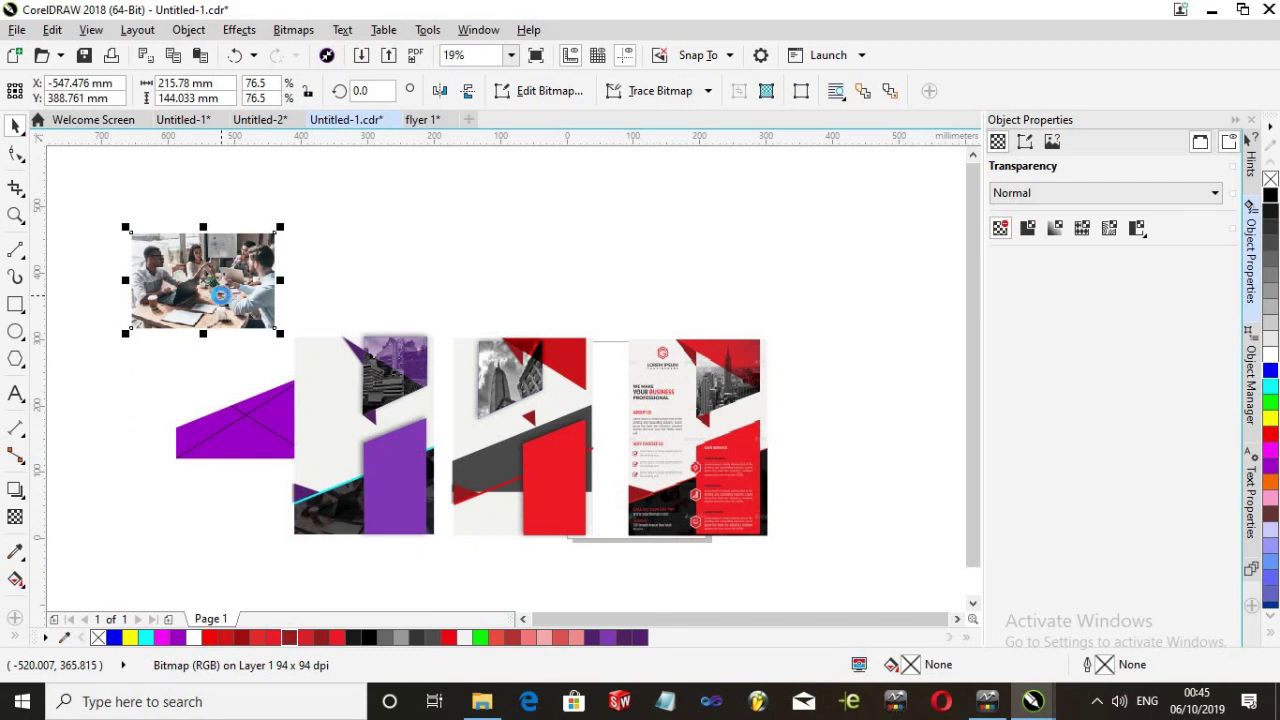
Paste the extracted office photo into flyer 1 and position it over the blue shape in the flyer's lower half
left_click(422, 119)
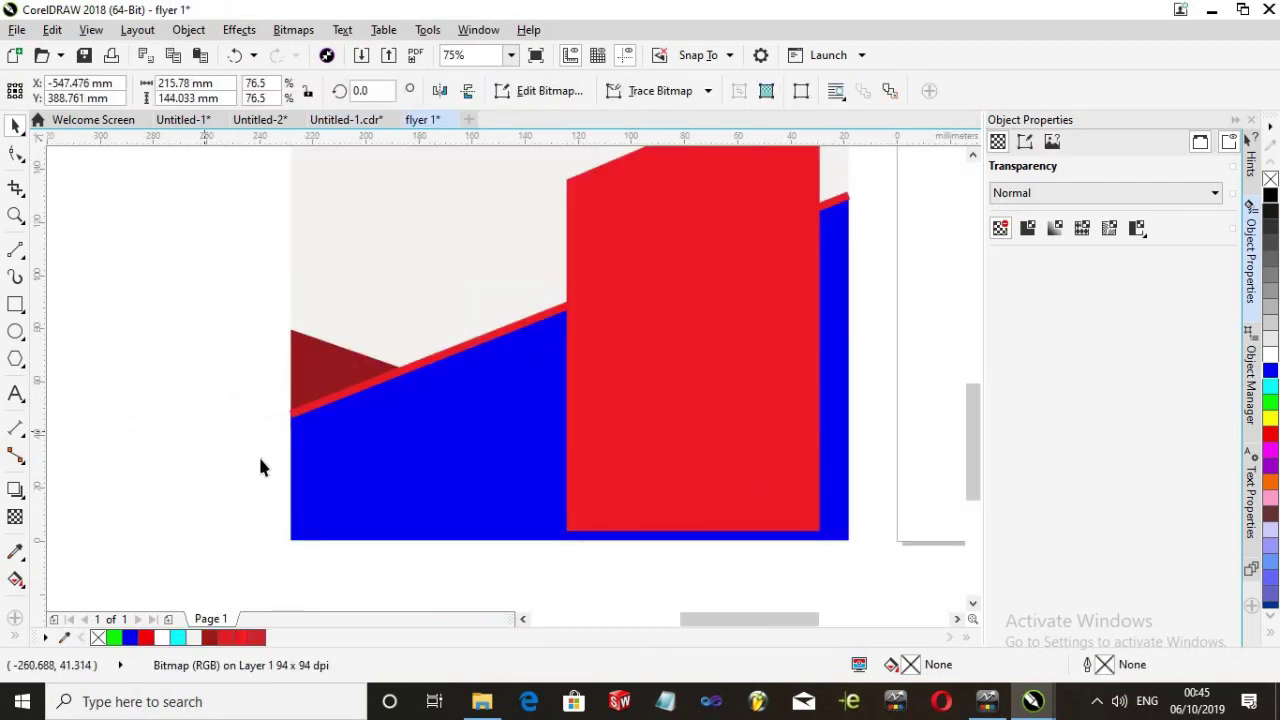
scroll(260, 466, "down", 3)
left_click_drag(92, 232, 383, 427)
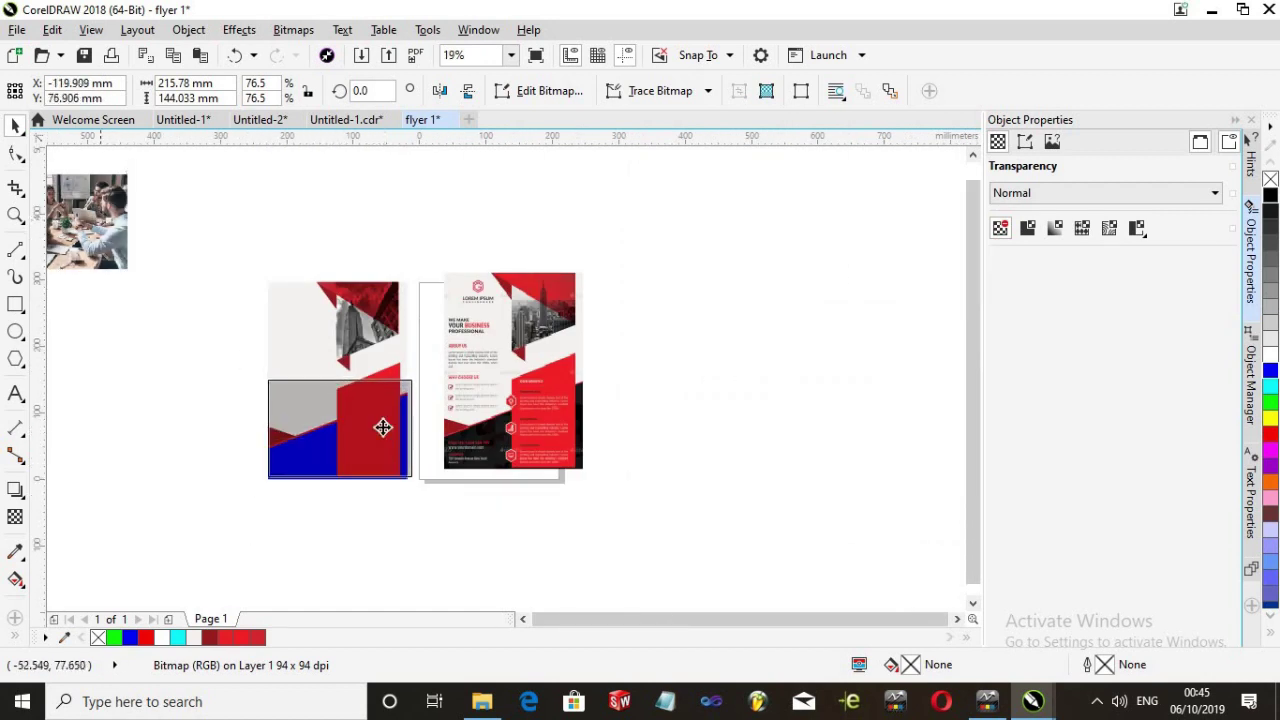
scroll(383, 426, "up", 2)
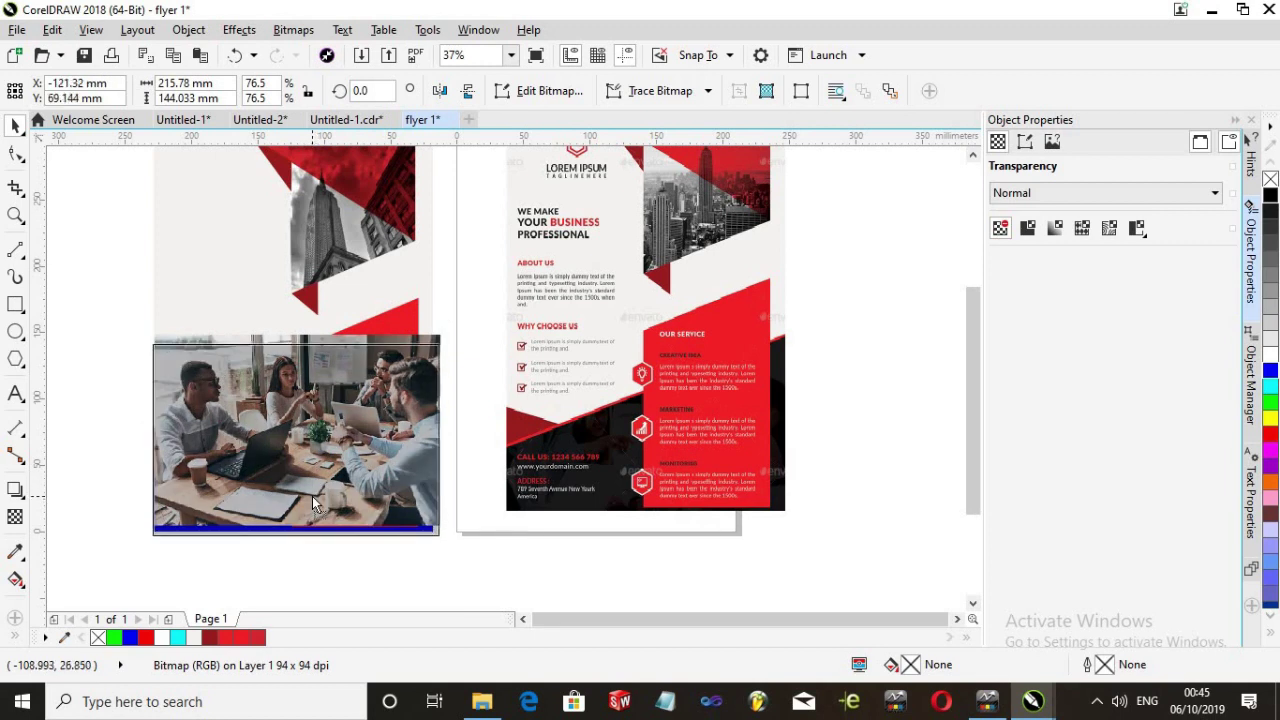
left_click_drag(312, 496, 306, 496)
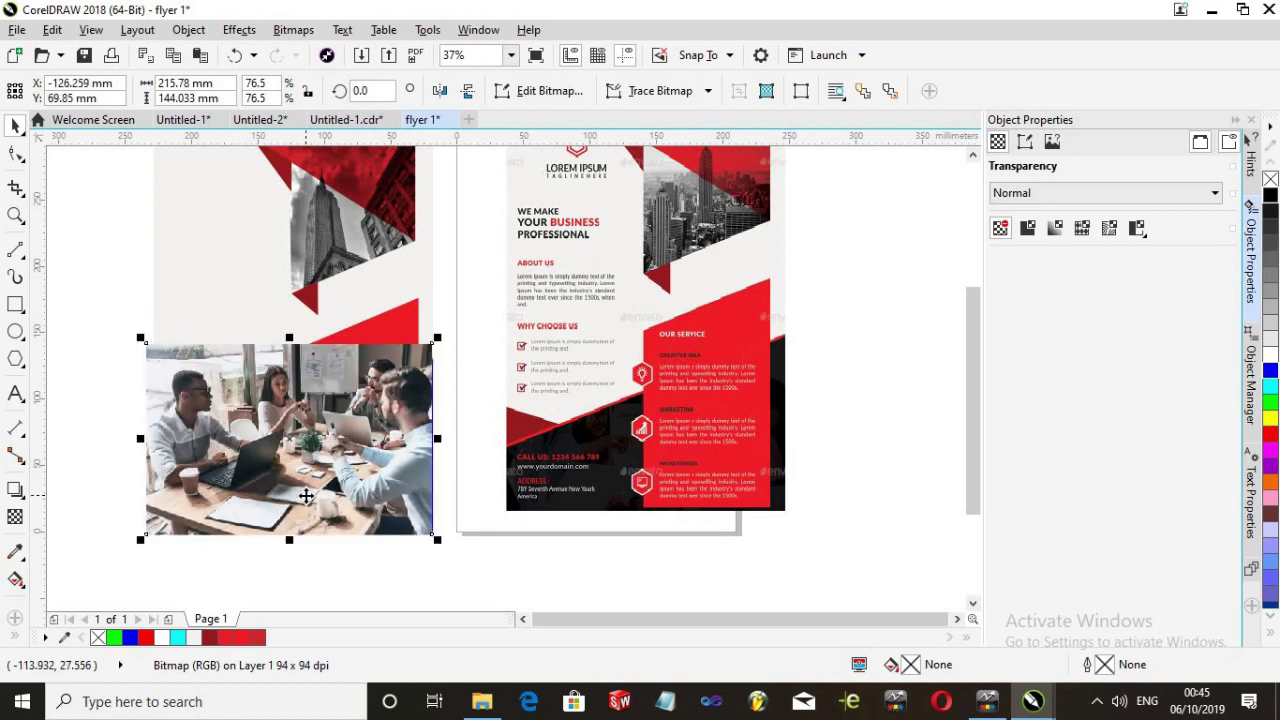
Send the office photo back behind the red panel and the blue shape, and PowerClip it inside the blue shape
key("ctrl+Page_Down")
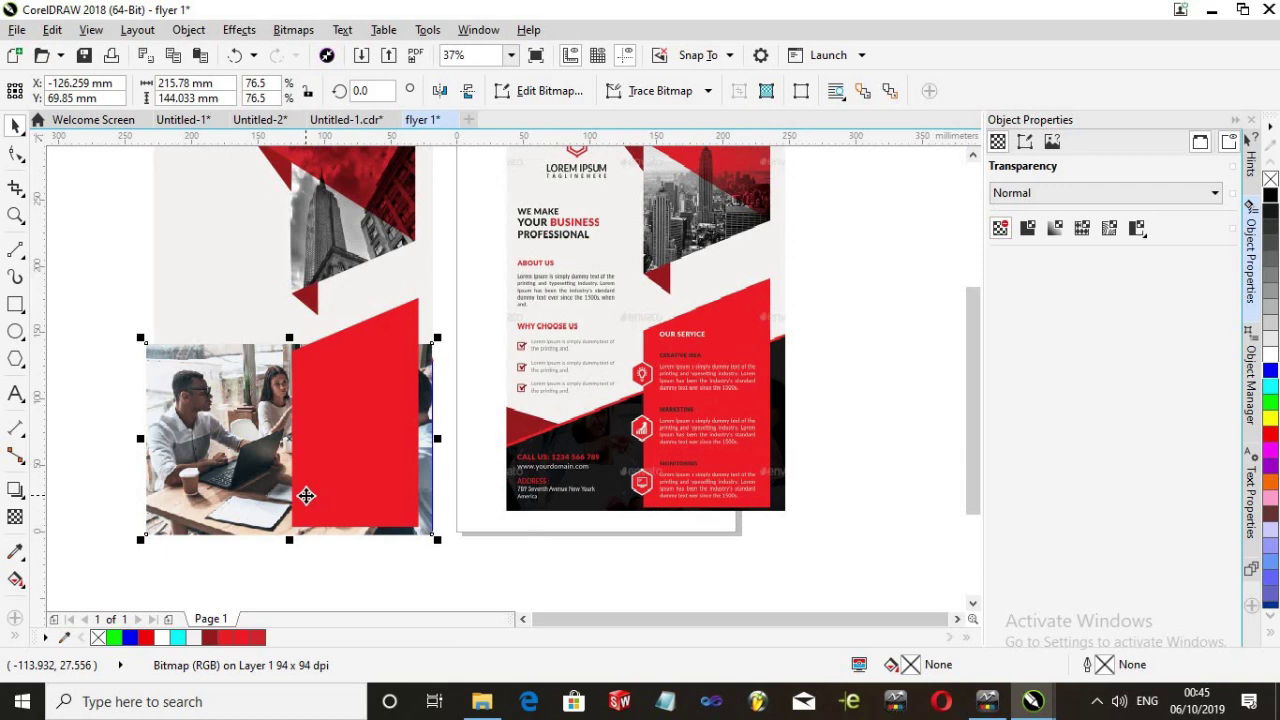
key("ctrl+Page_Down")
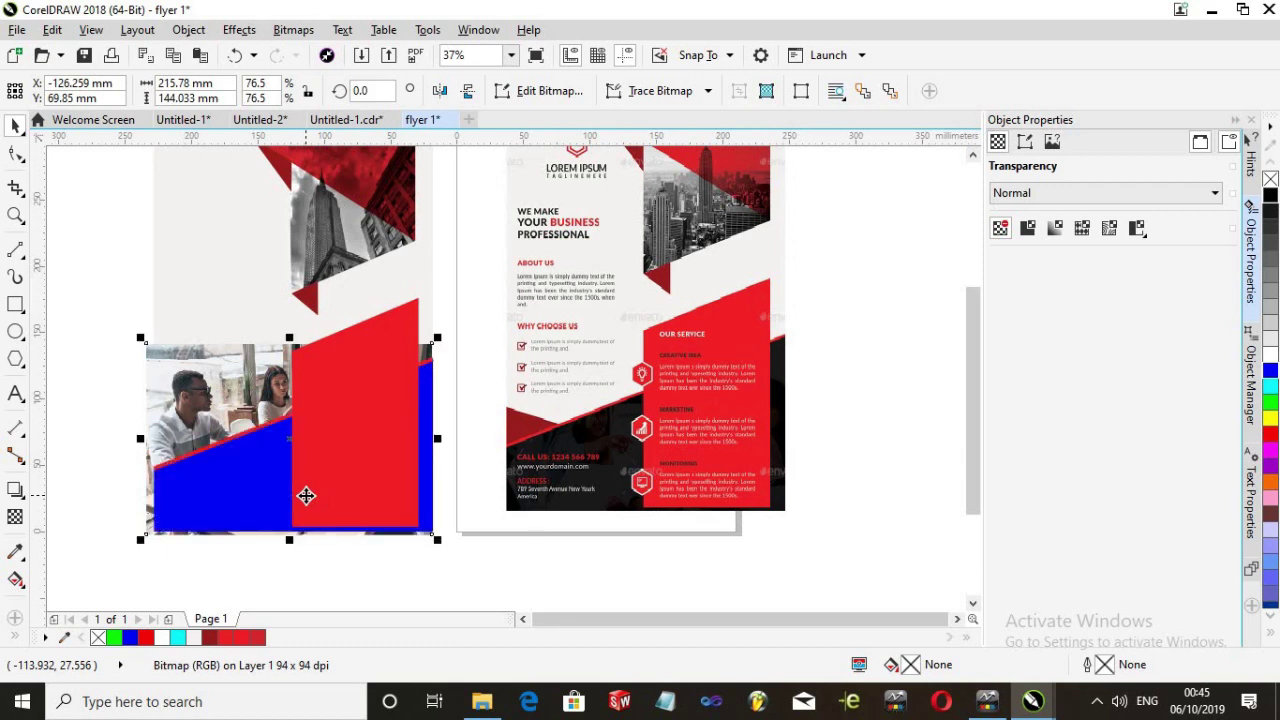
right_click(236, 380)
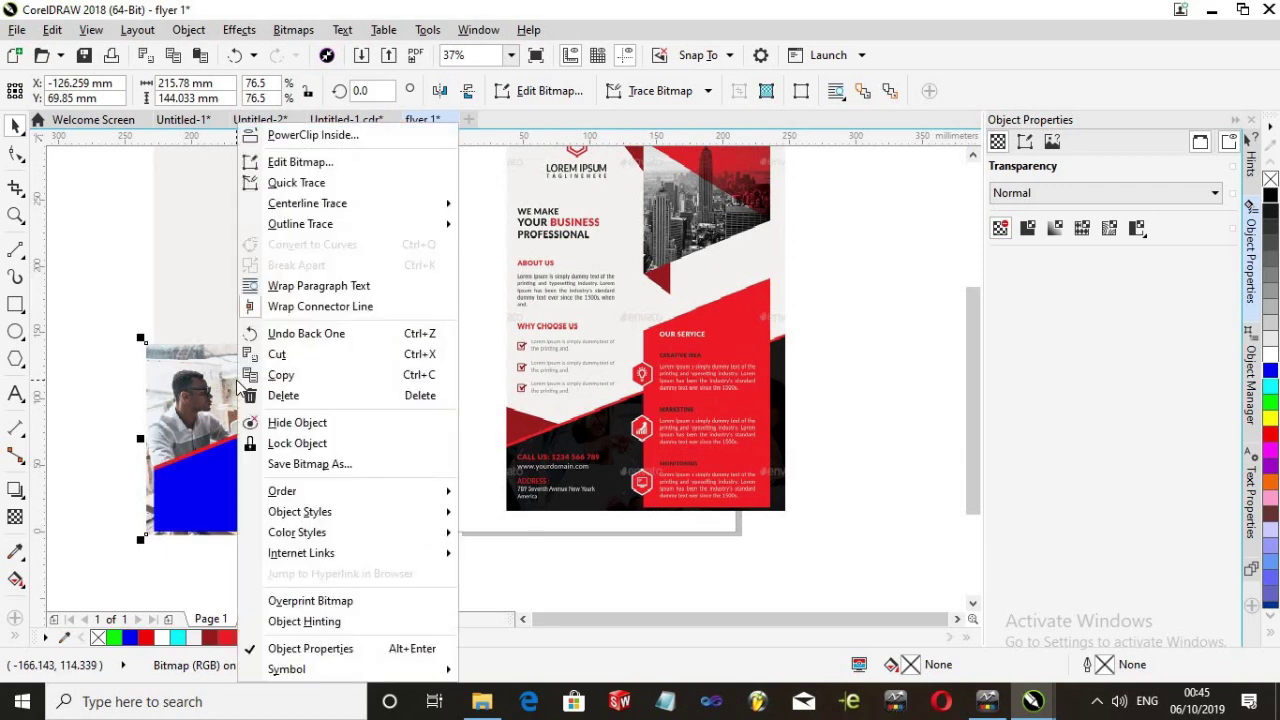
left_click(312, 135)
left_click(276, 466)
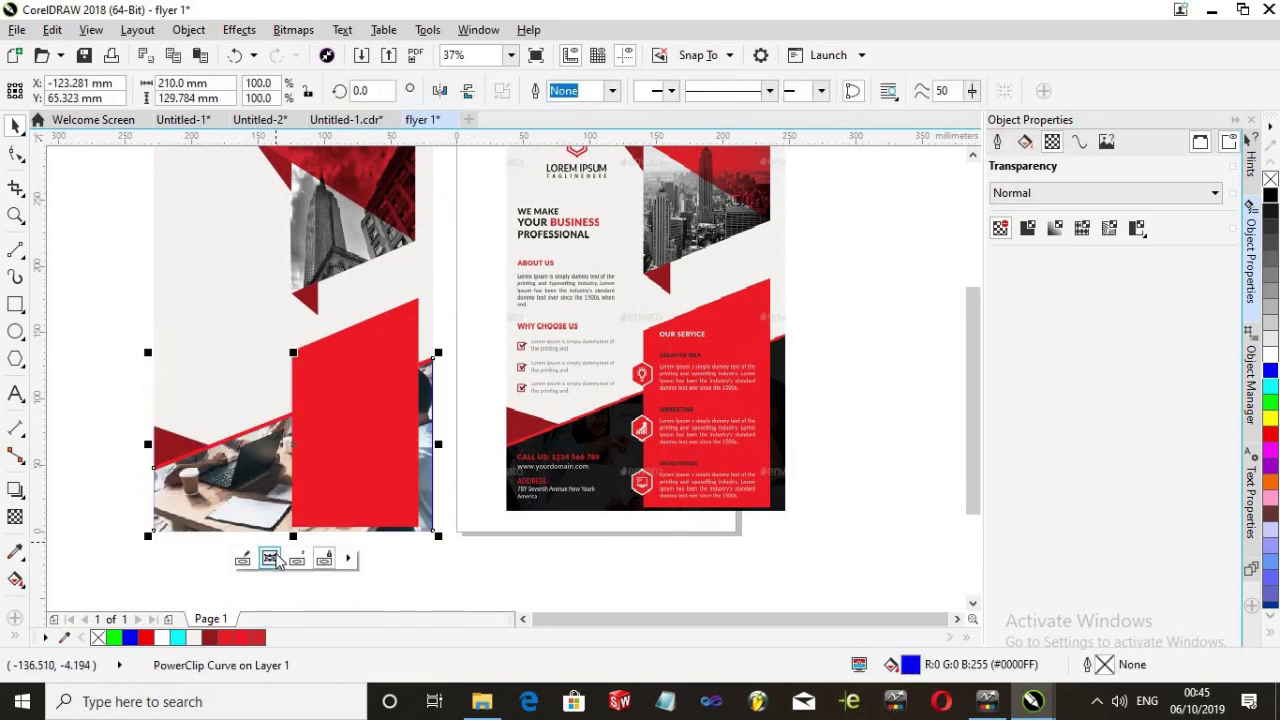
left_click(71, 527)
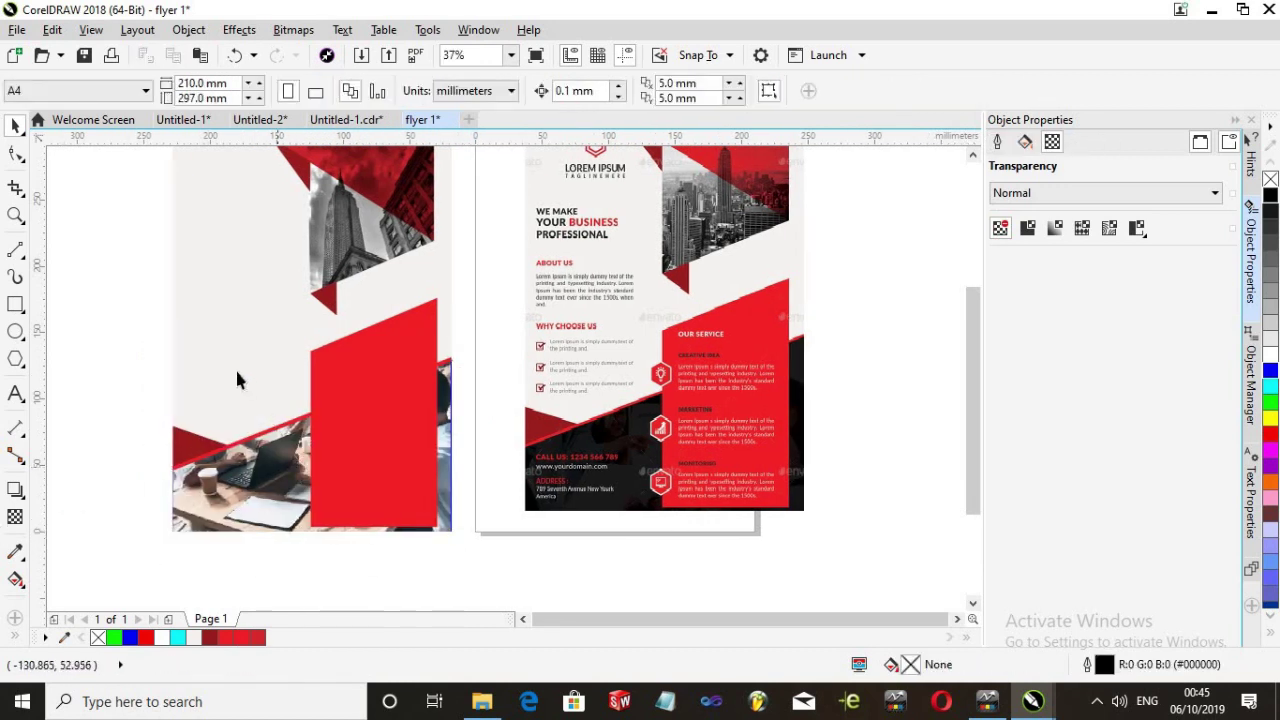
Examine the darkened photo behind the contact details on the reference flyer and compare it with the new flyer's photo
scroll(237, 375, "down", 2)
scroll(237, 375, "up", 2)
scroll(692, 440, "up", 2)
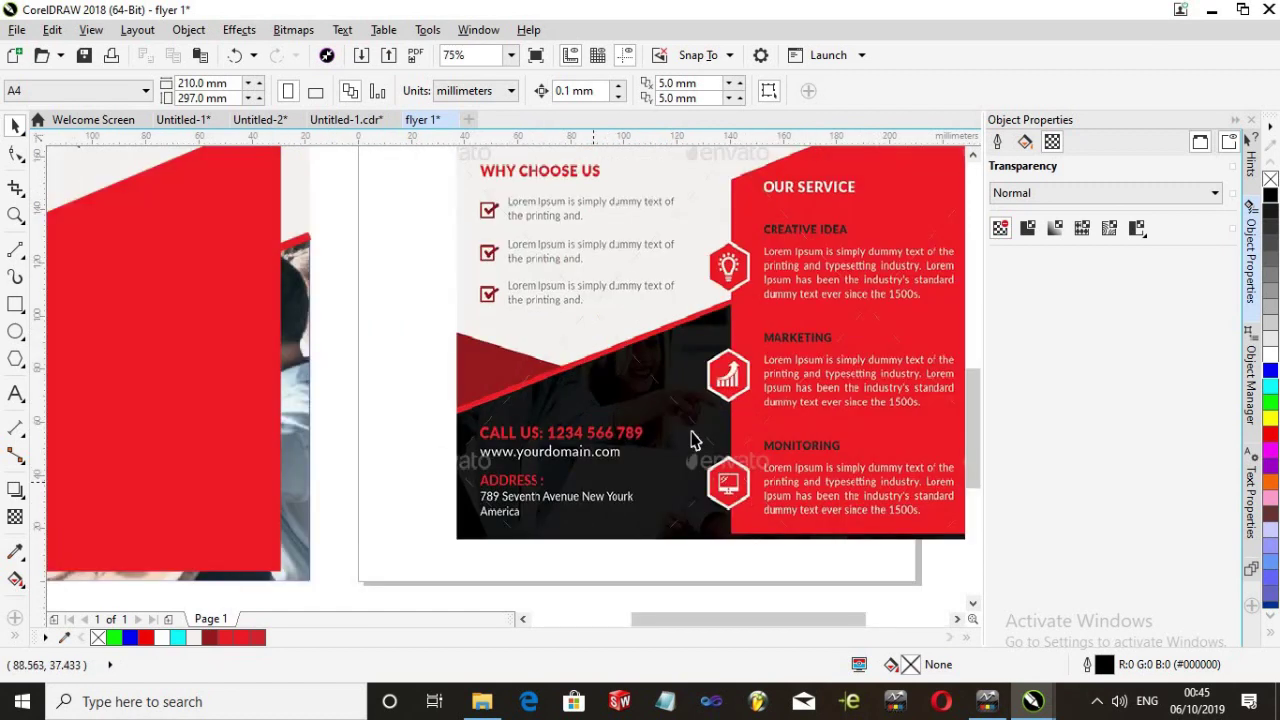
scroll(692, 440, "up", 4)
scroll(689, 423, "down", 4)
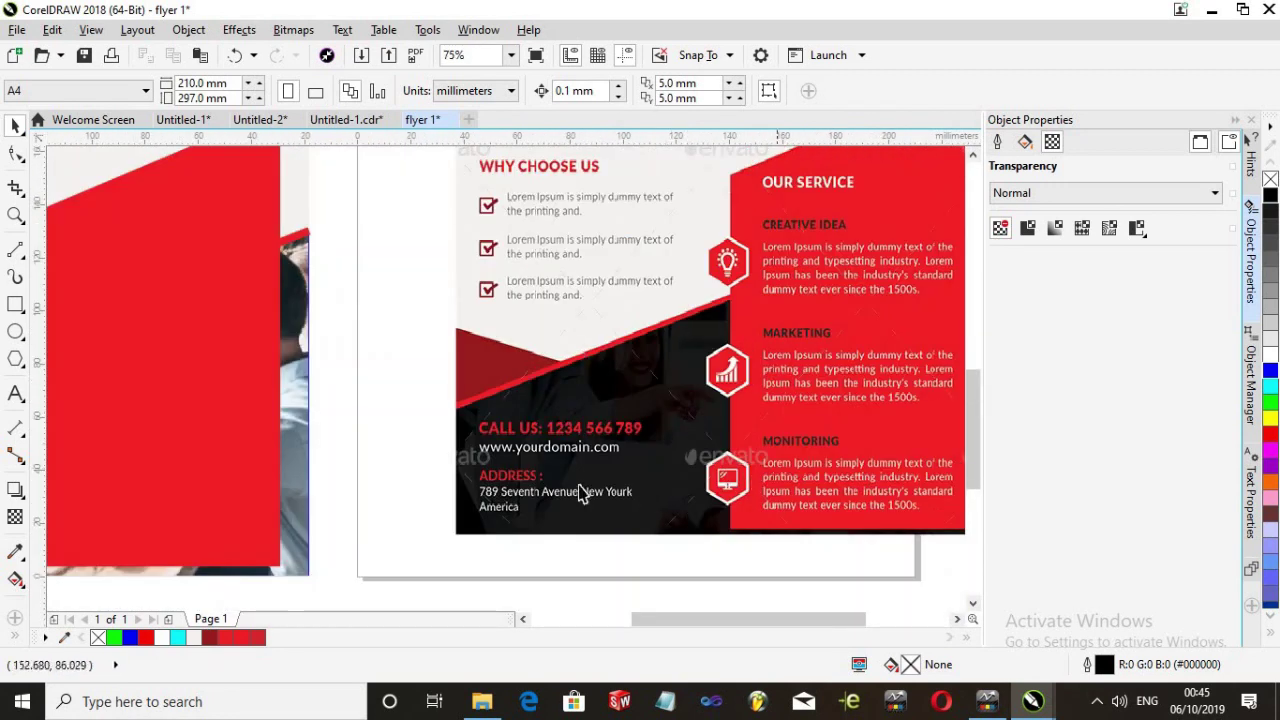
scroll(485, 425, "up", 1)
scroll(505, 450, "down", 2)
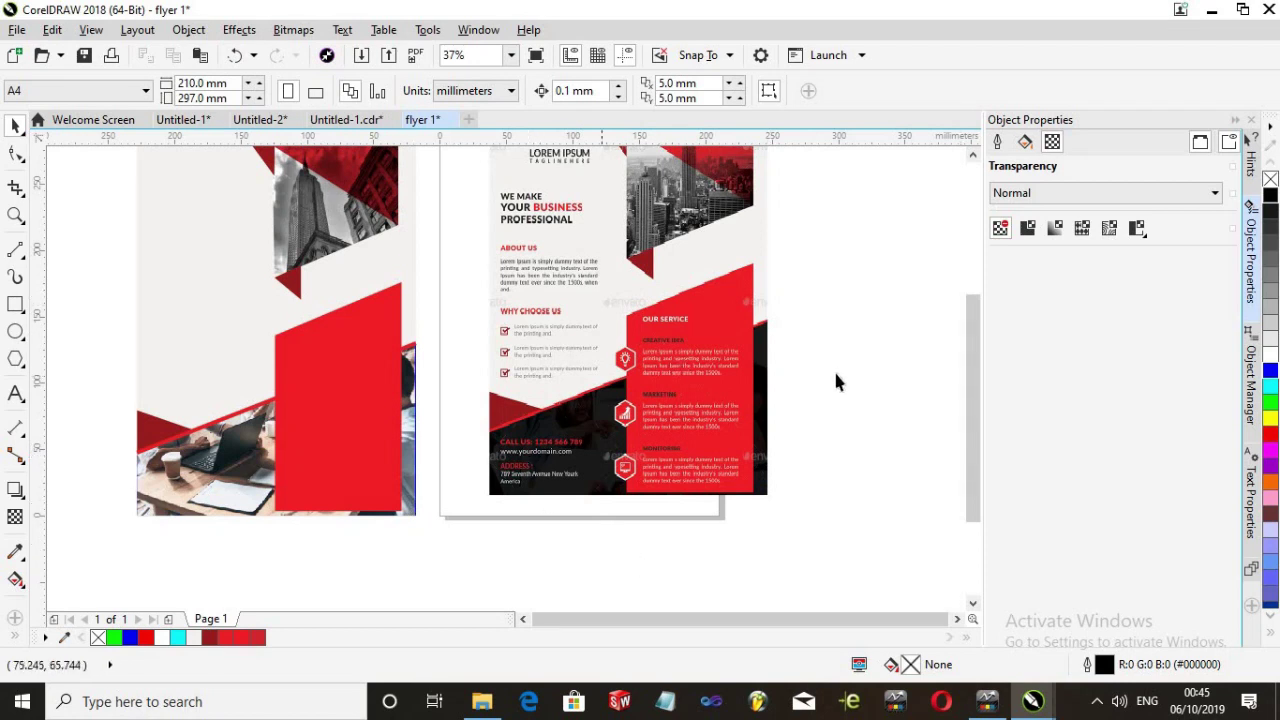
scroll(532, 466, "up", 1)
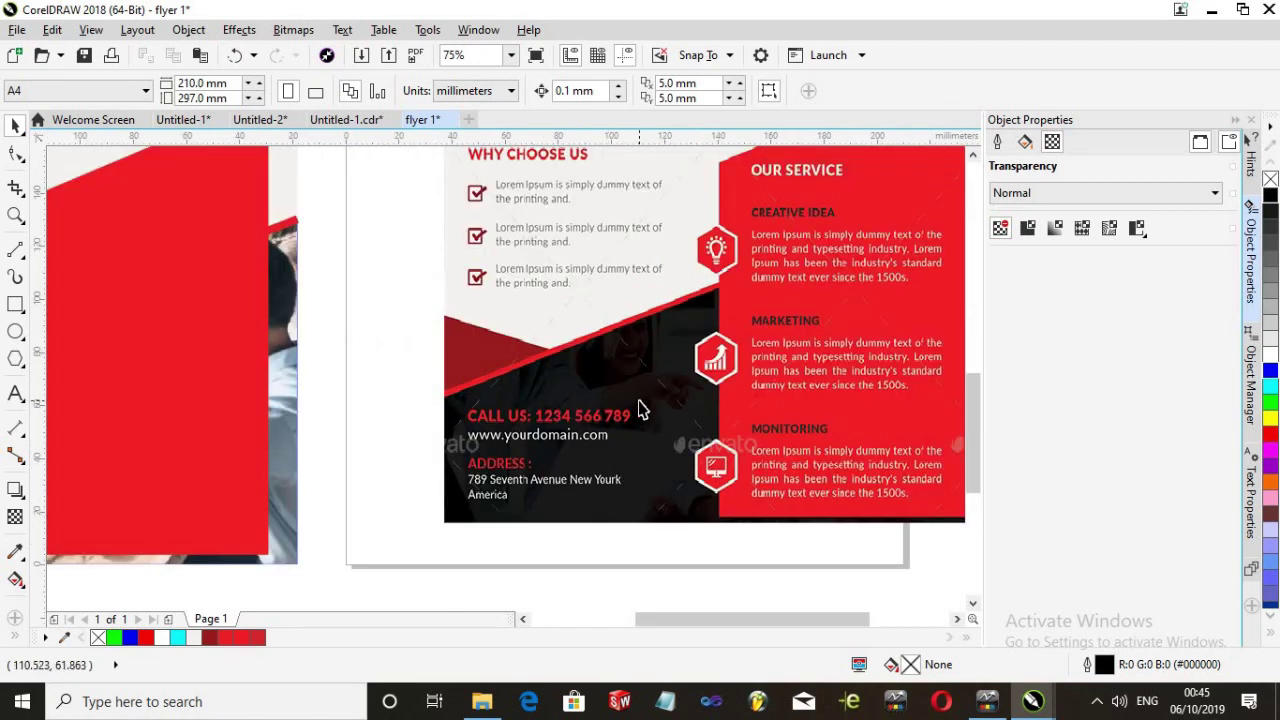
scroll(641, 410, "down", 2)
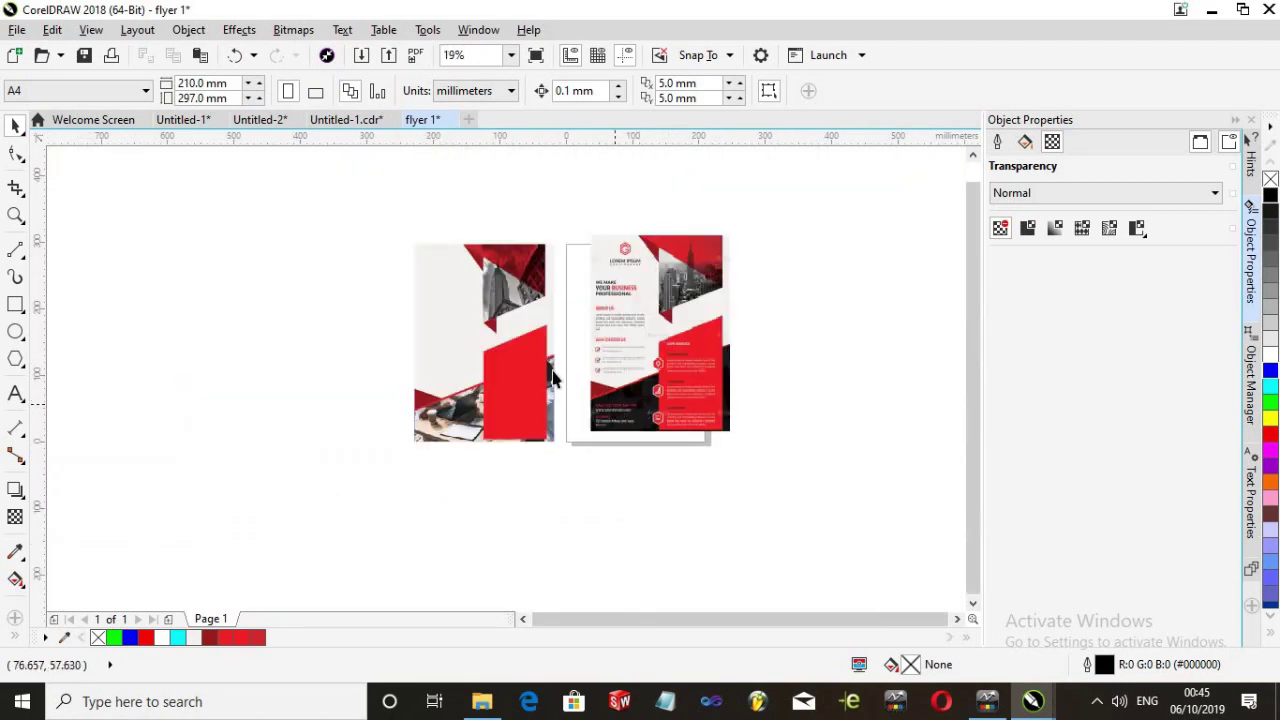
scroll(557, 373, "up", 1)
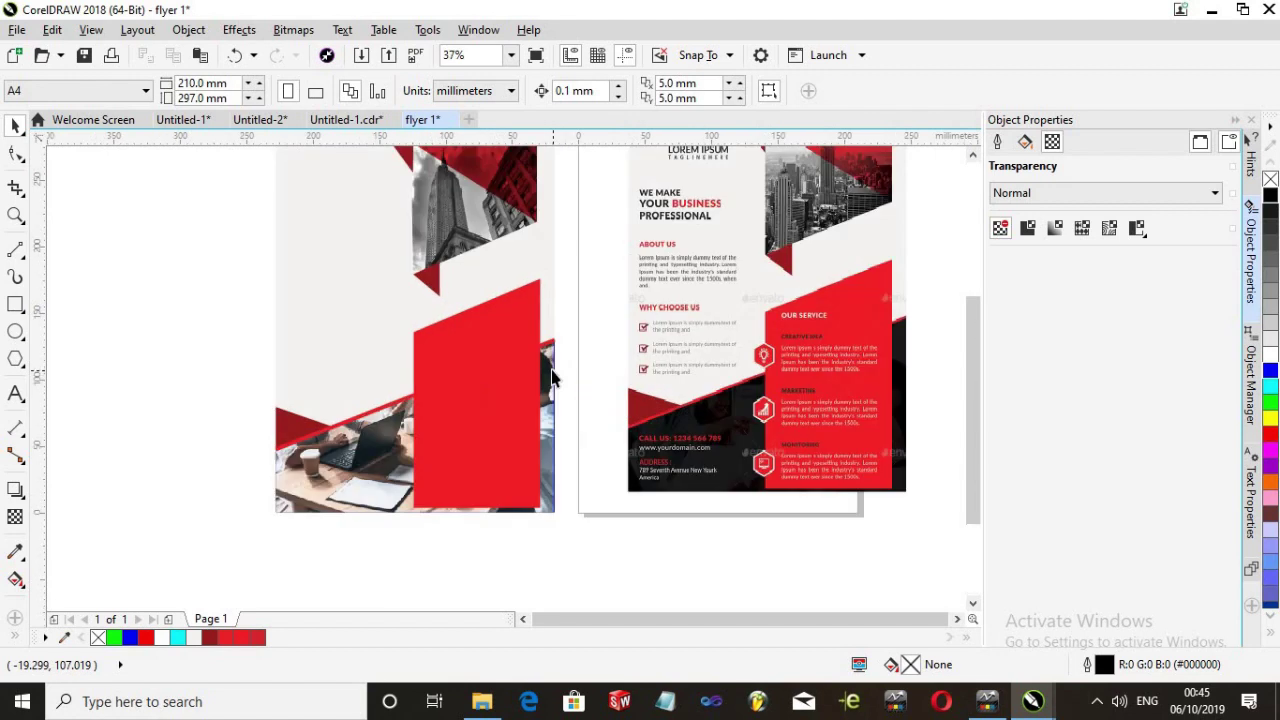
Undo the clipping and placement of the office photo, back to the plain blue shape
left_click(400, 431)
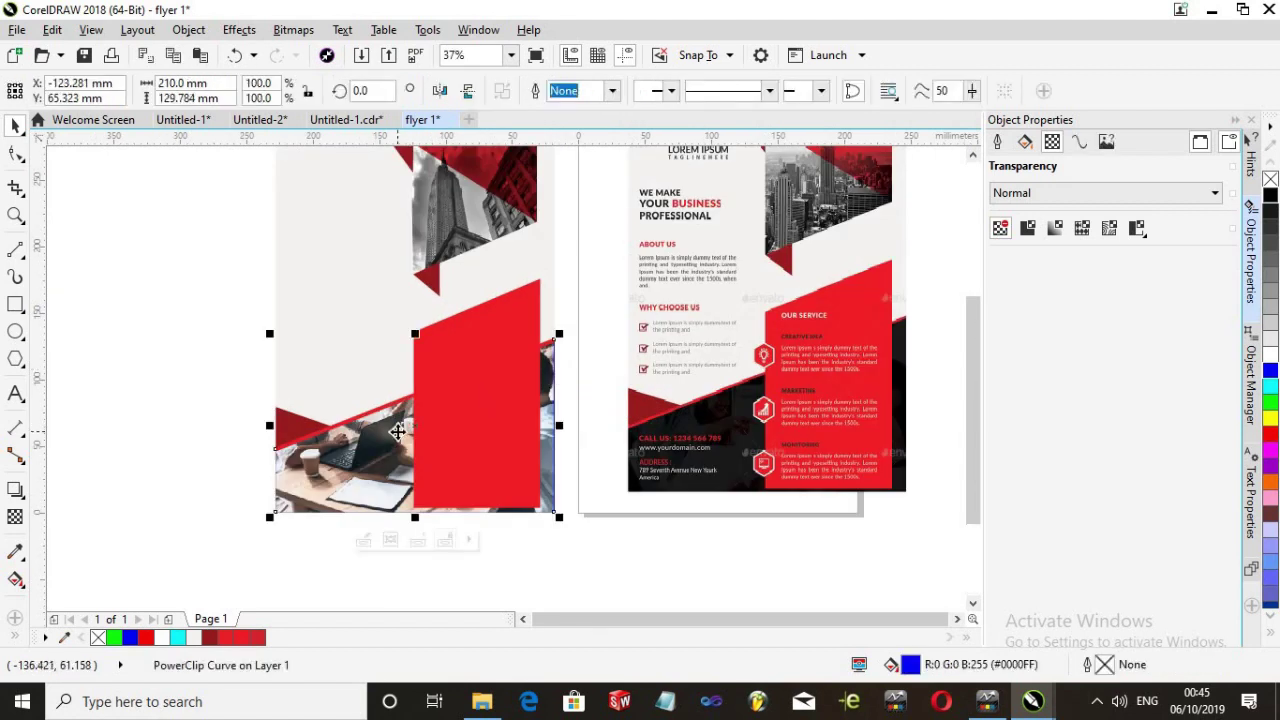
left_click(398, 431, "ctrl")
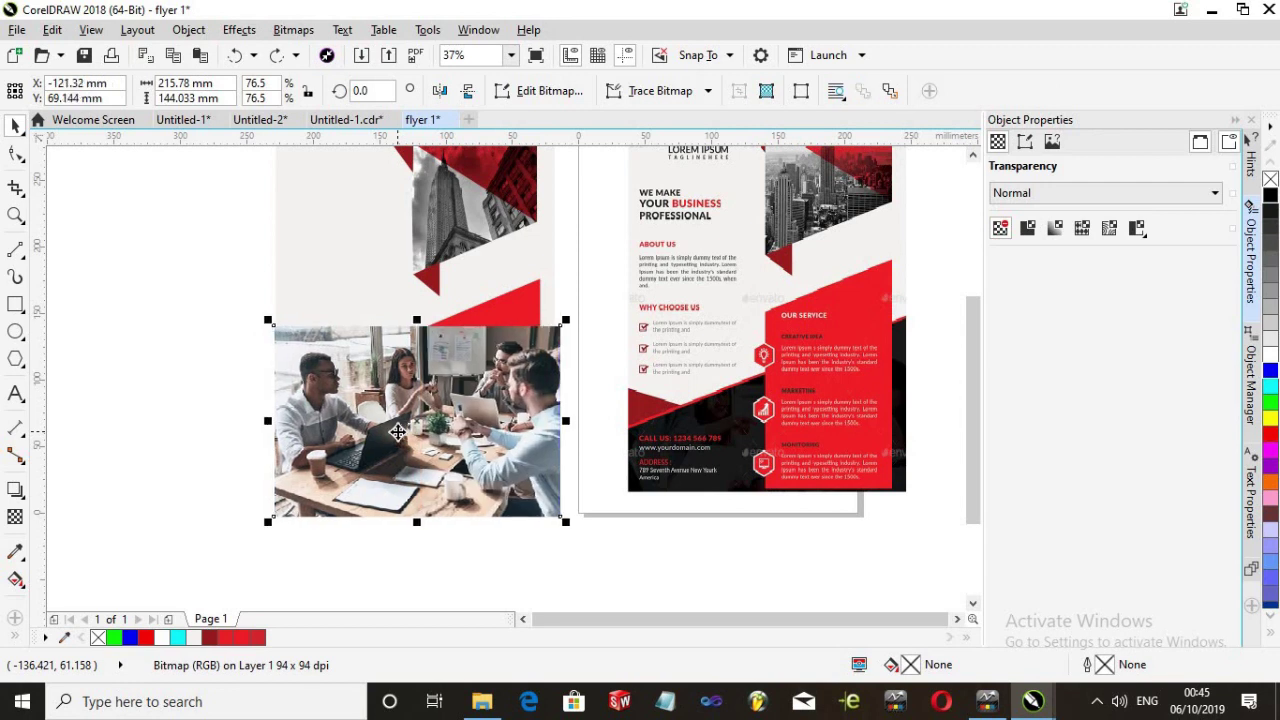
key("Delete")
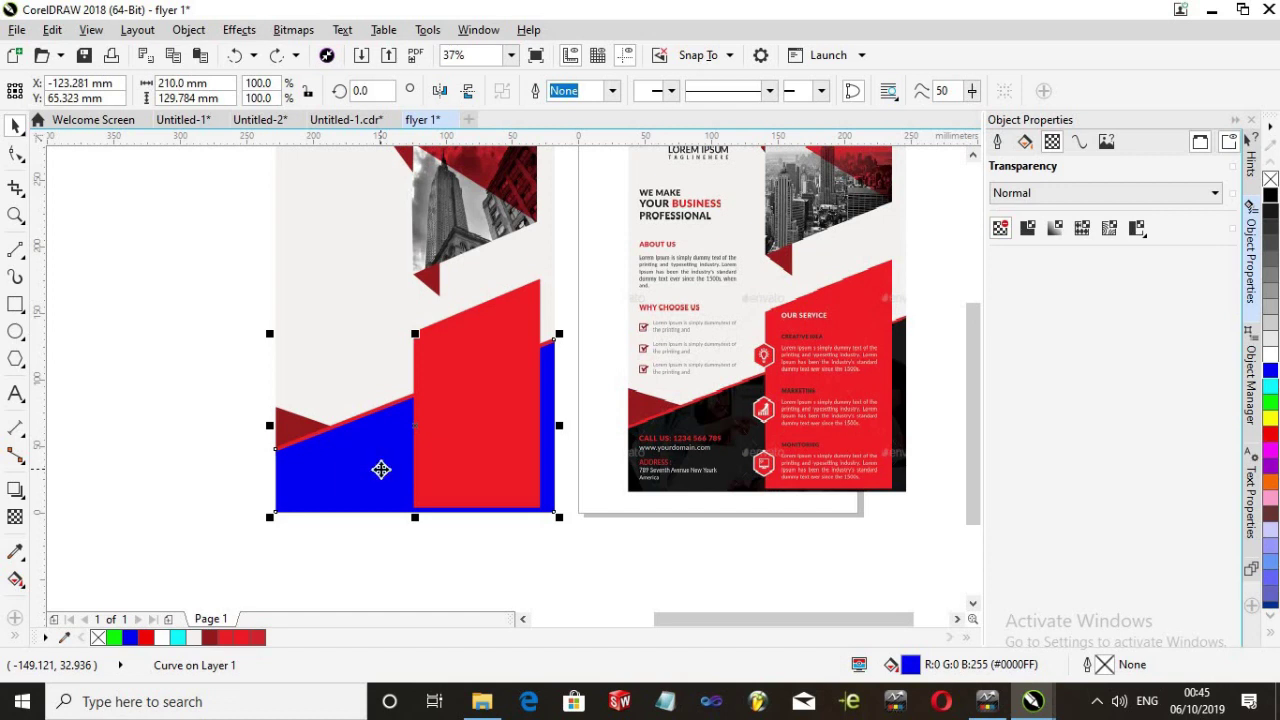
Duplicate the blue shape and place the copy outside the flyer, centred at about X -372 mm, Y 192 mm
left_click(228, 437)
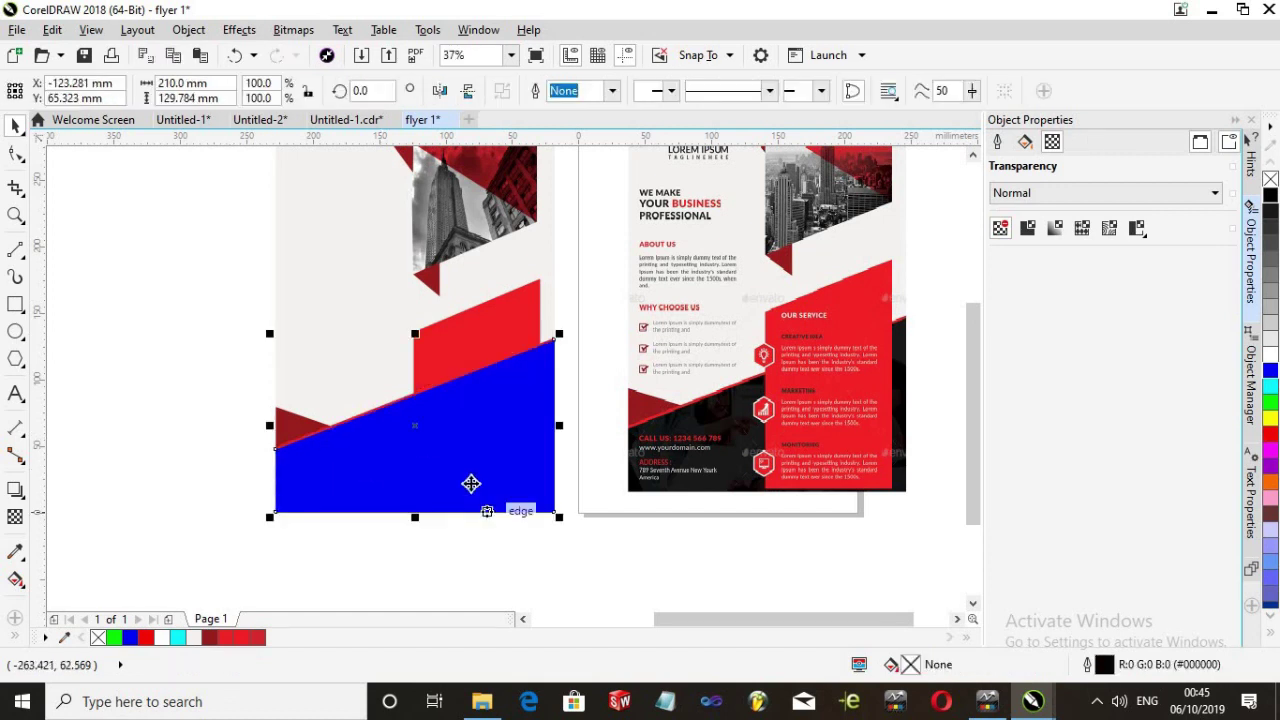
left_click_drag(471, 486, 138, 316)
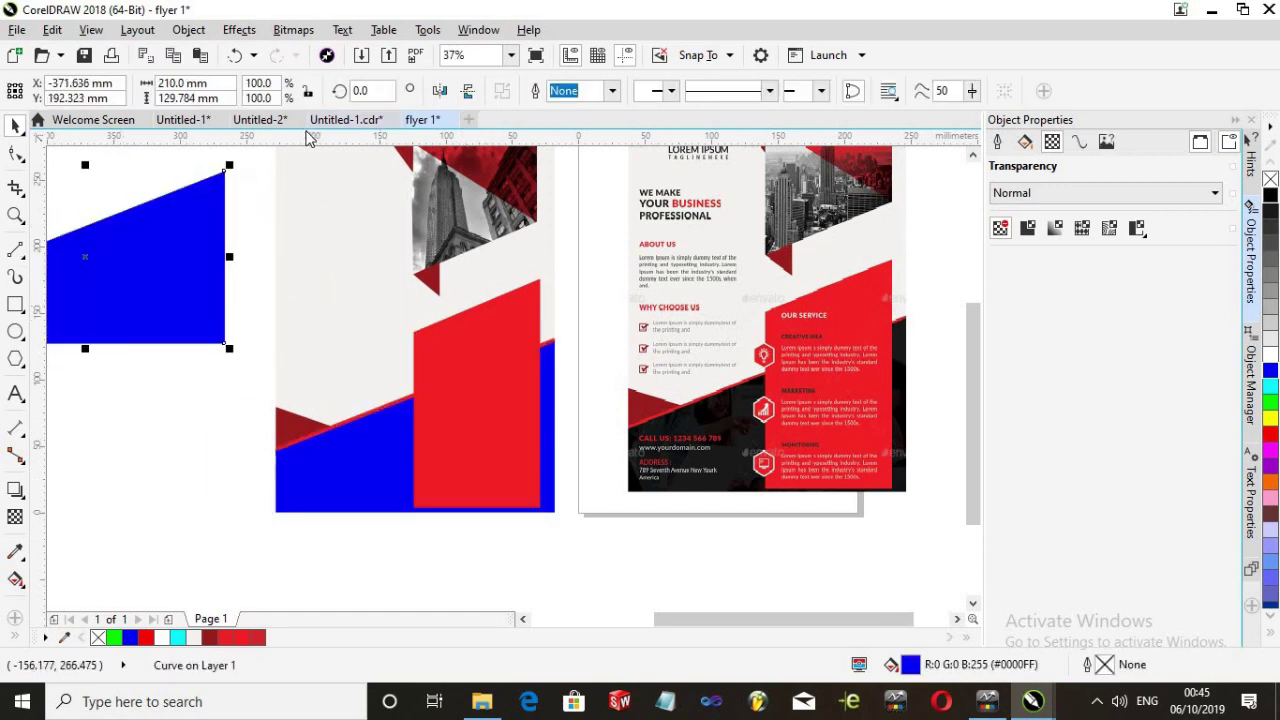
Bring the office photo from Untitled-1.cdr into the flyer 1 document and place it over the lower blue shape, centred at about X -124 mm, Y 70 mm
left_click(344, 120)
left_click(253, 243)
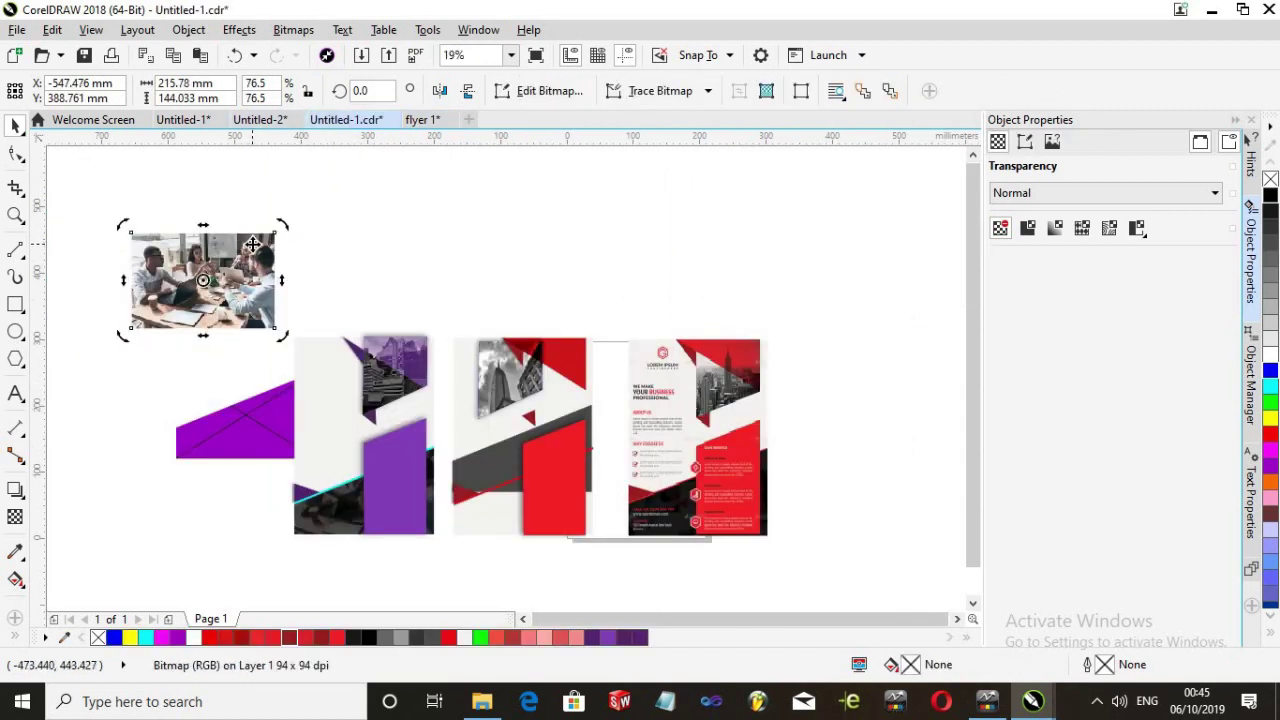
left_click(423, 119)
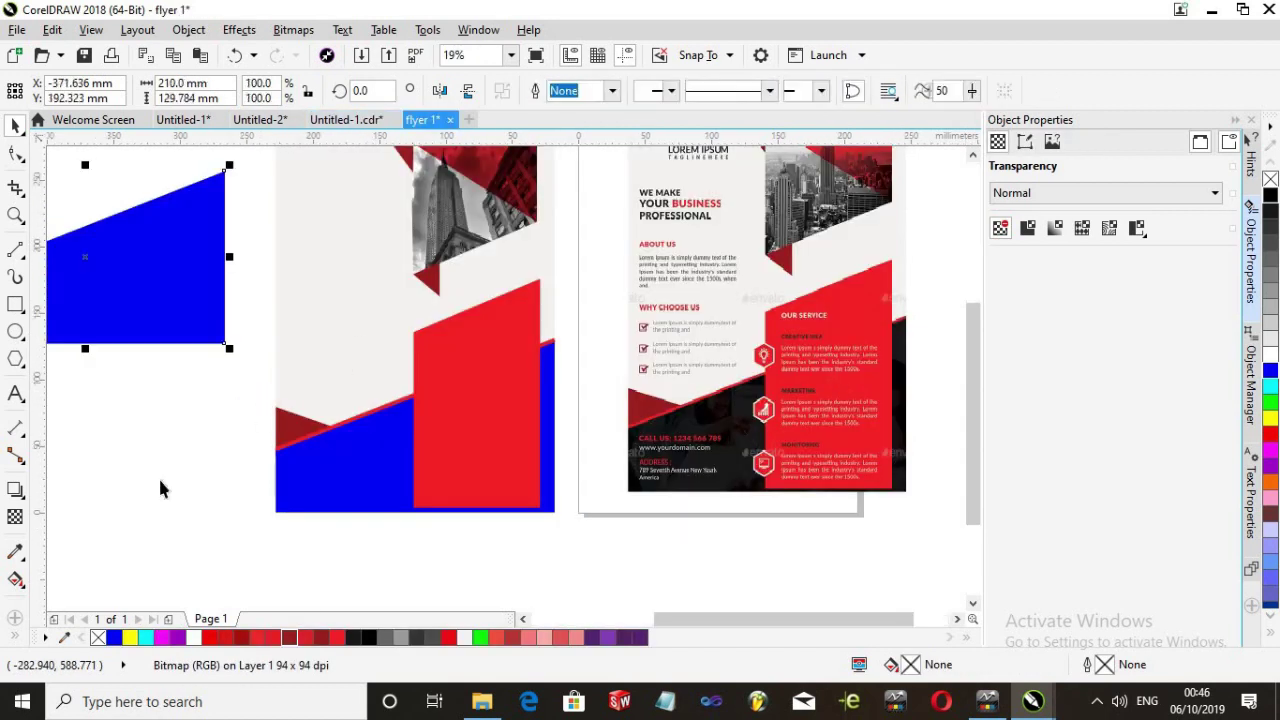
key("ctrl+v")
scroll(357, 363, "down", 4)
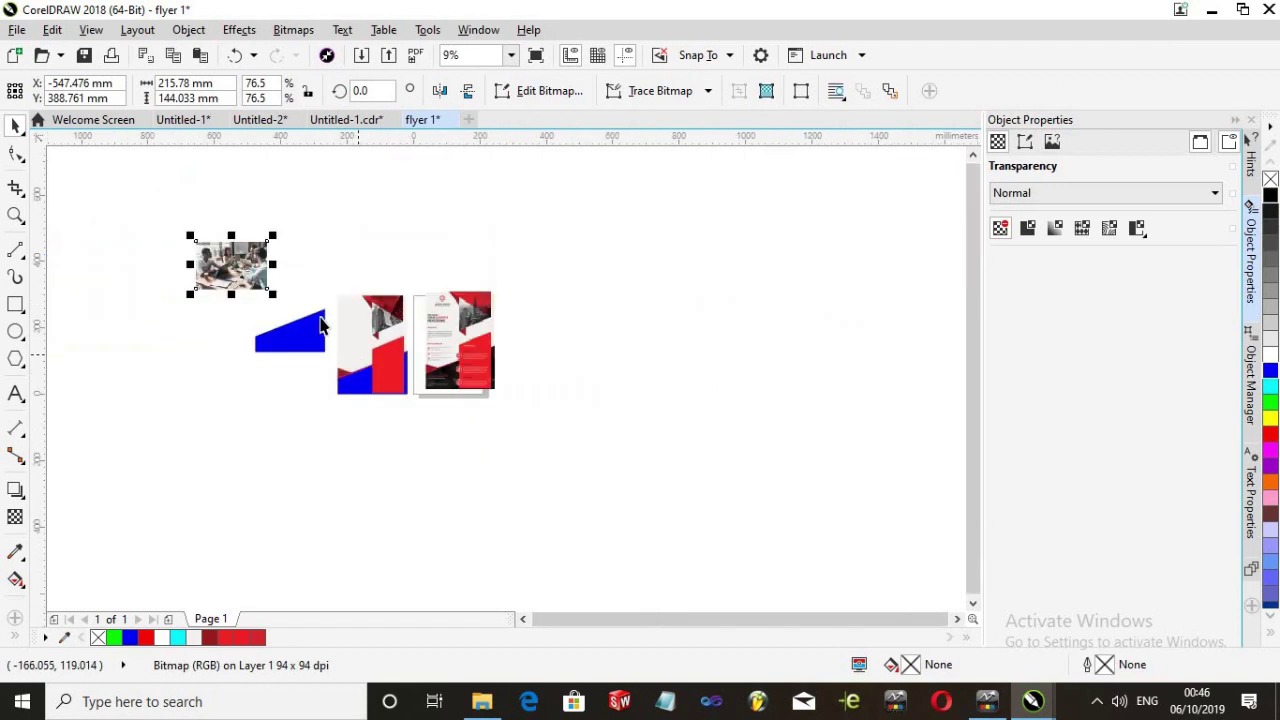
left_click_drag(226, 270, 373, 371)
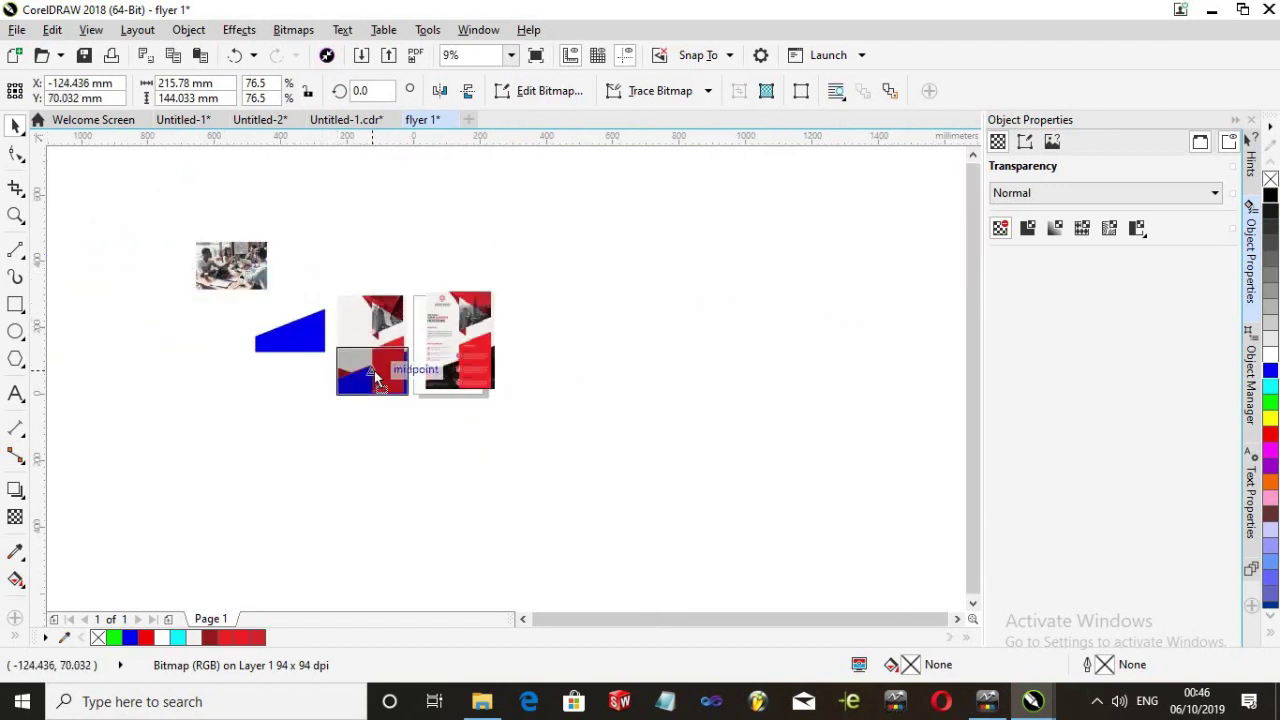
scroll(373, 371, "up", 4)
Send the office photo back behind the red panel and blue shape, and PowerClip it inside the flyer's blue shape
right_click(380, 371)
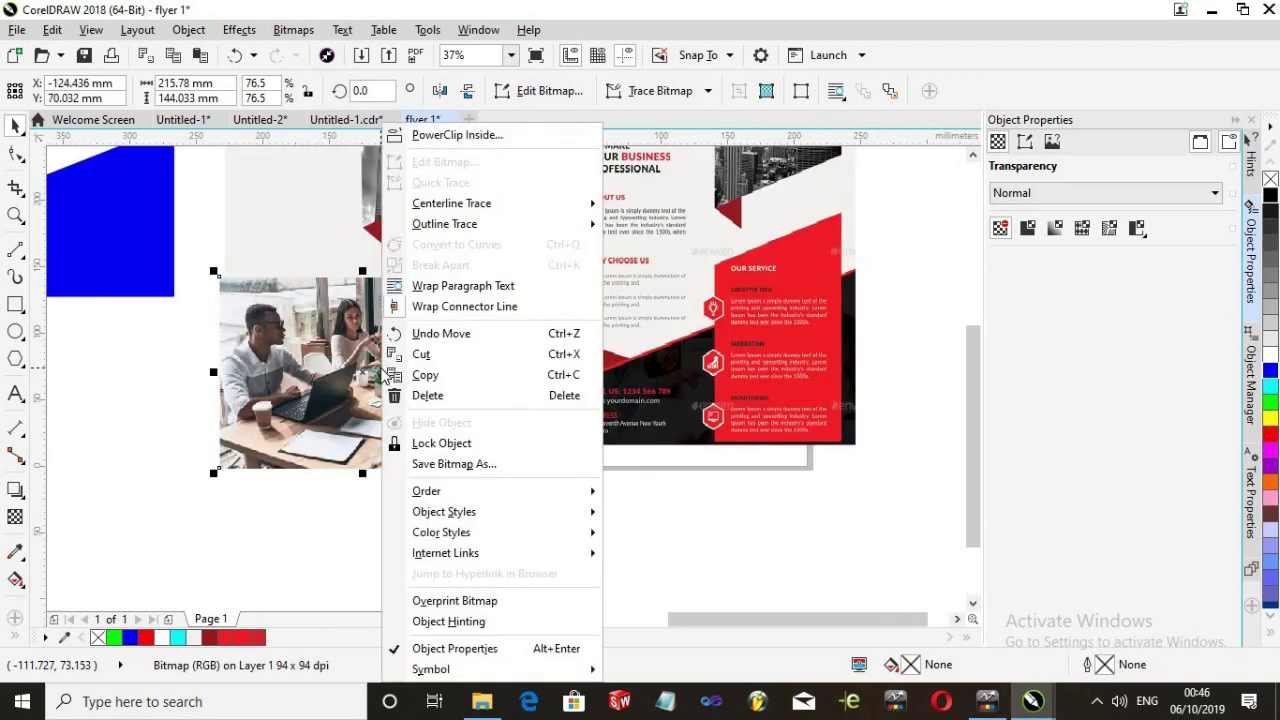
left_click(326, 340)
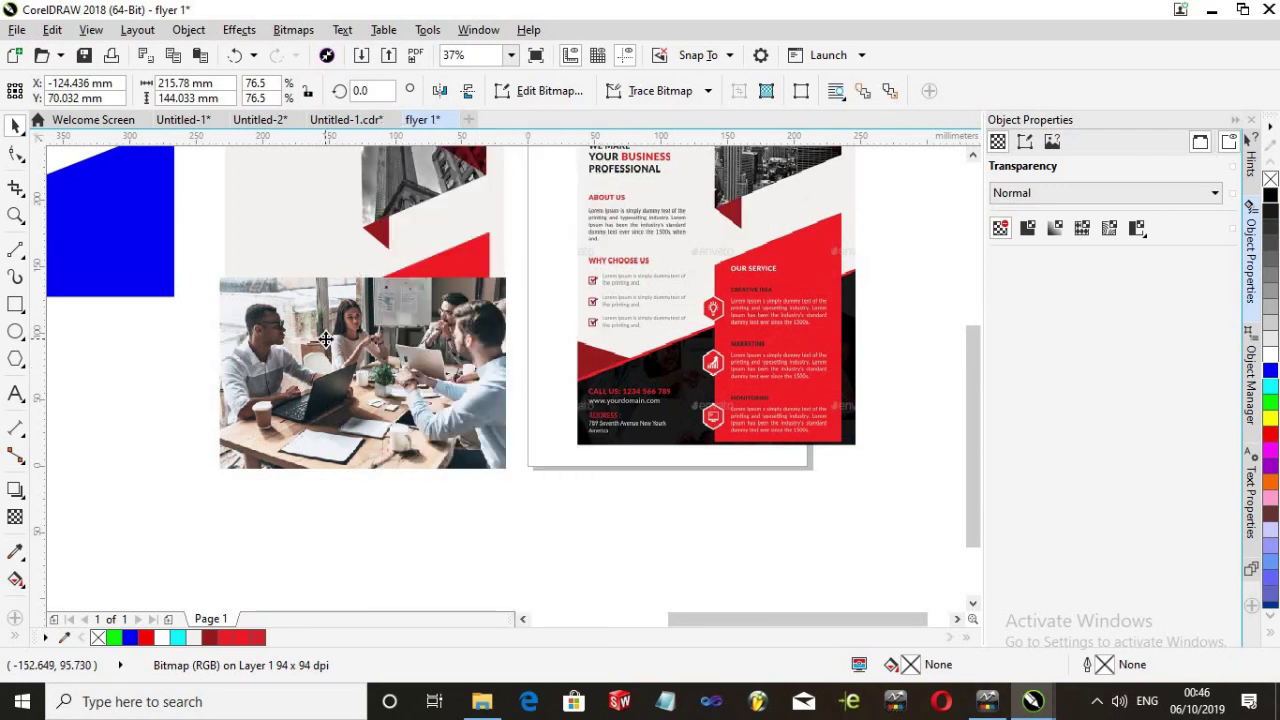
key("ctrl+Page_Down")
key("ctrl+Page_Down")
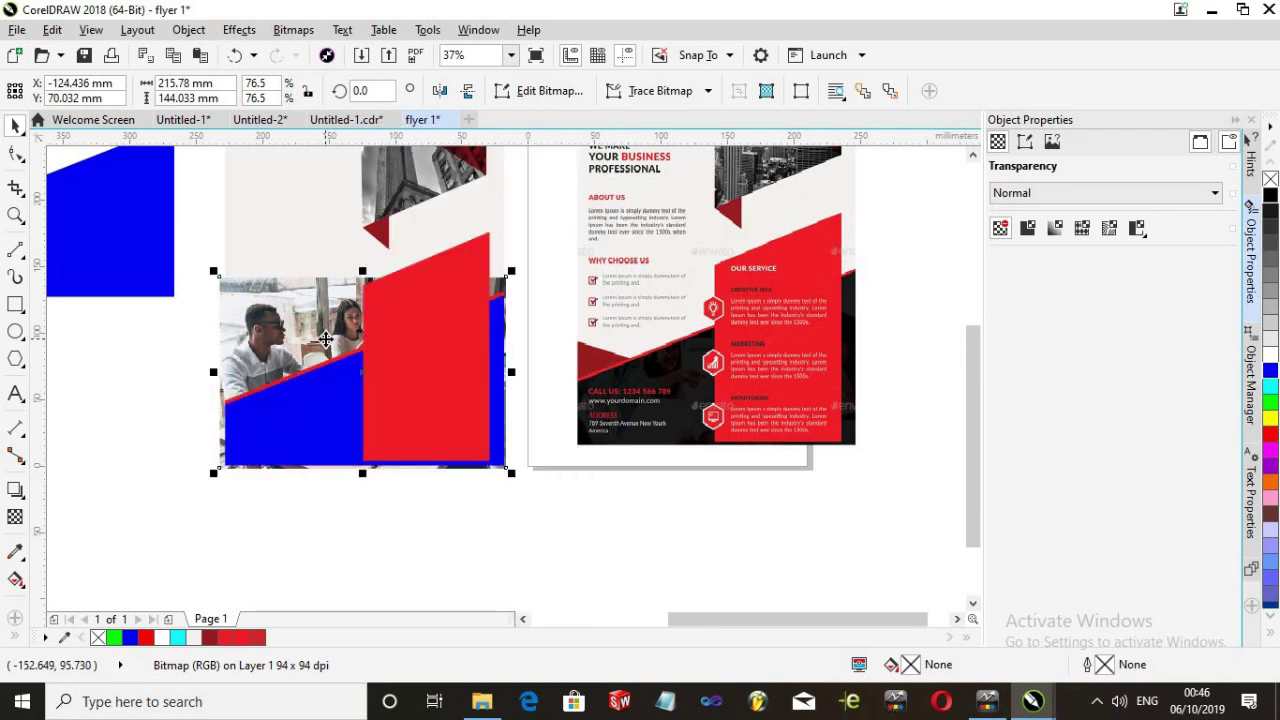
right_click(326, 340)
left_click(425, 134)
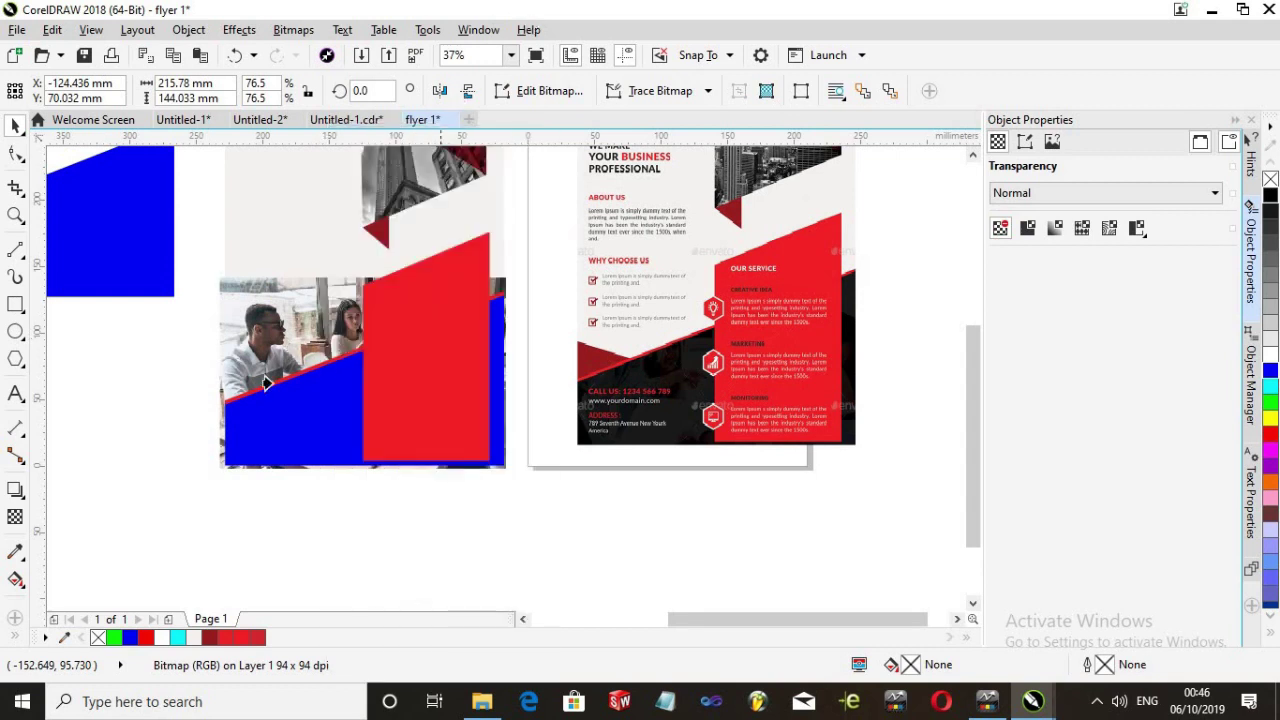
left_click(312, 418)
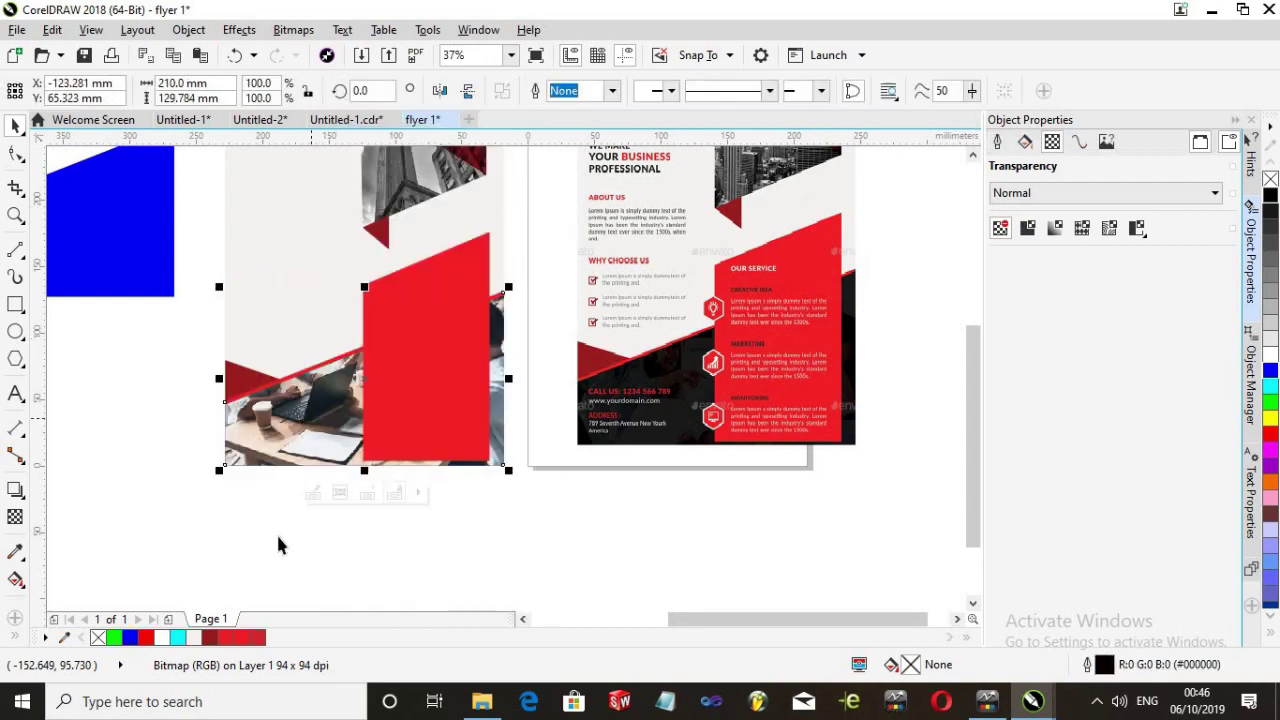
Move the spare blue shape exactly over the clipped photo, centred at about X -123 mm, Y 64 mm
left_click(161, 404)
left_click(148, 250)
left_click_drag(148, 250, 468, 413)
scroll(469, 414, "up", 3)
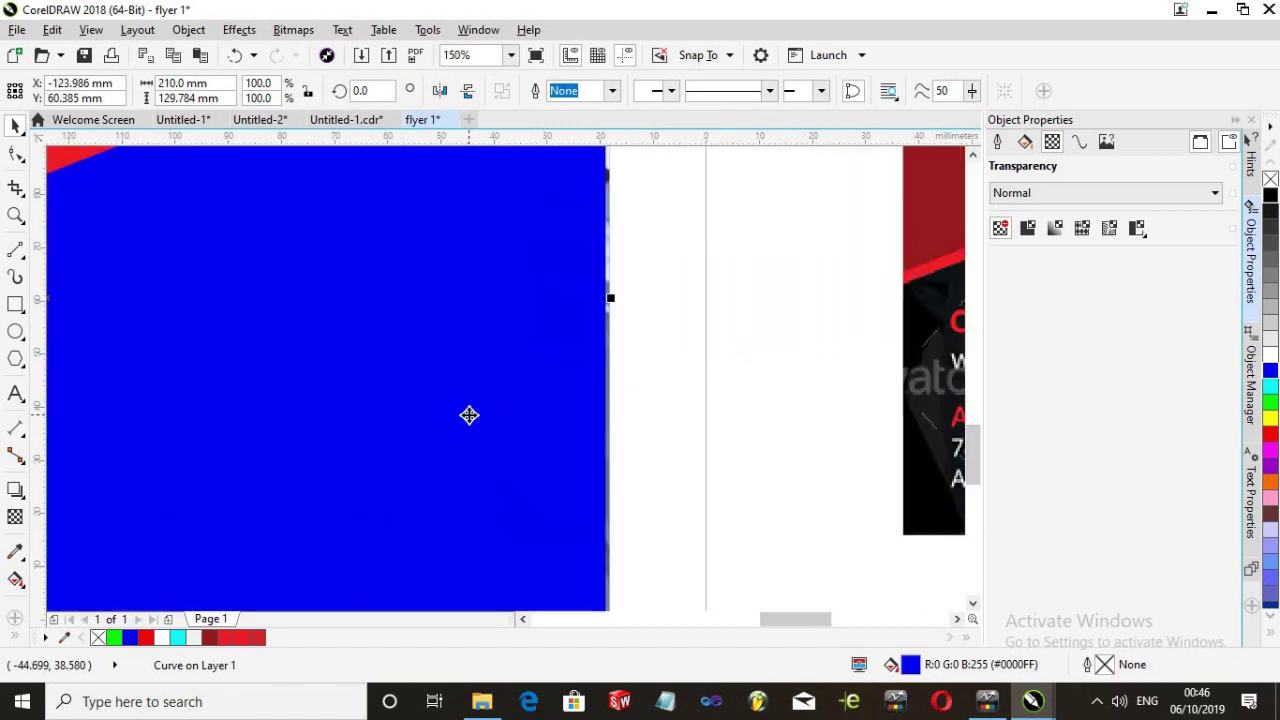
scroll(469, 414, "down", 1)
scroll(438, 393, "down", 1)
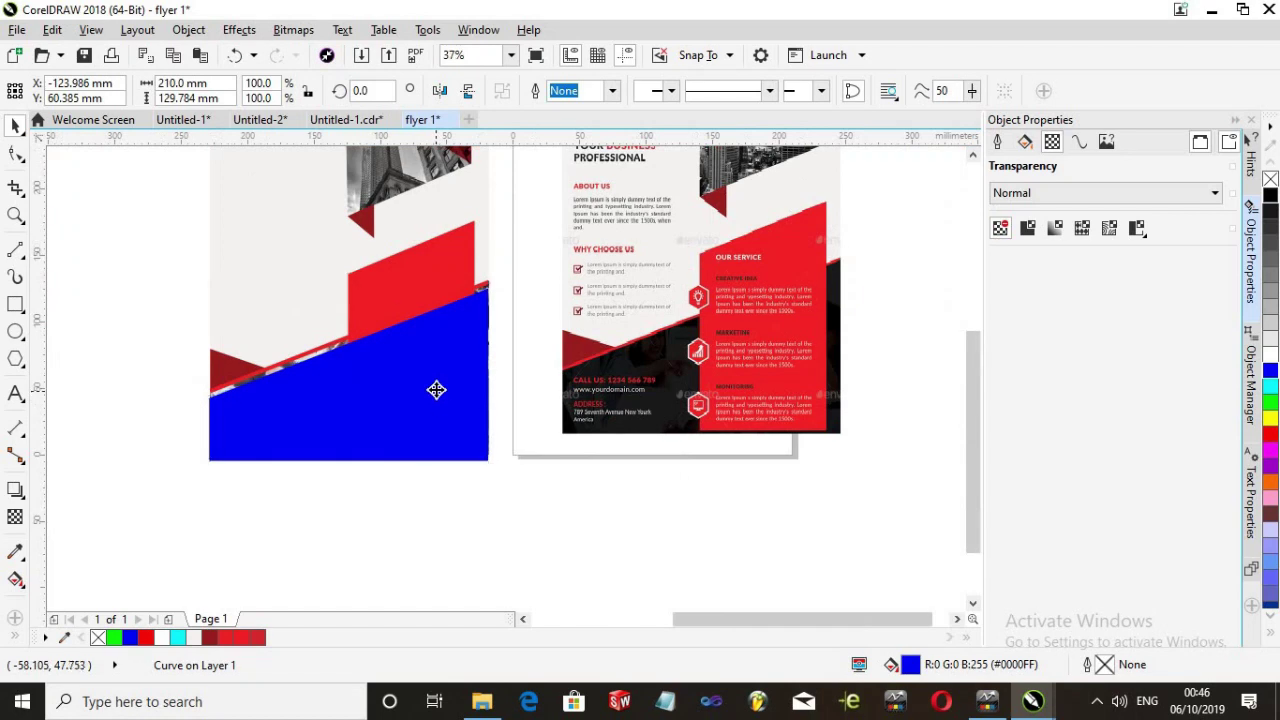
left_click_drag(436, 391, 435, 387)
left_click(391, 478)
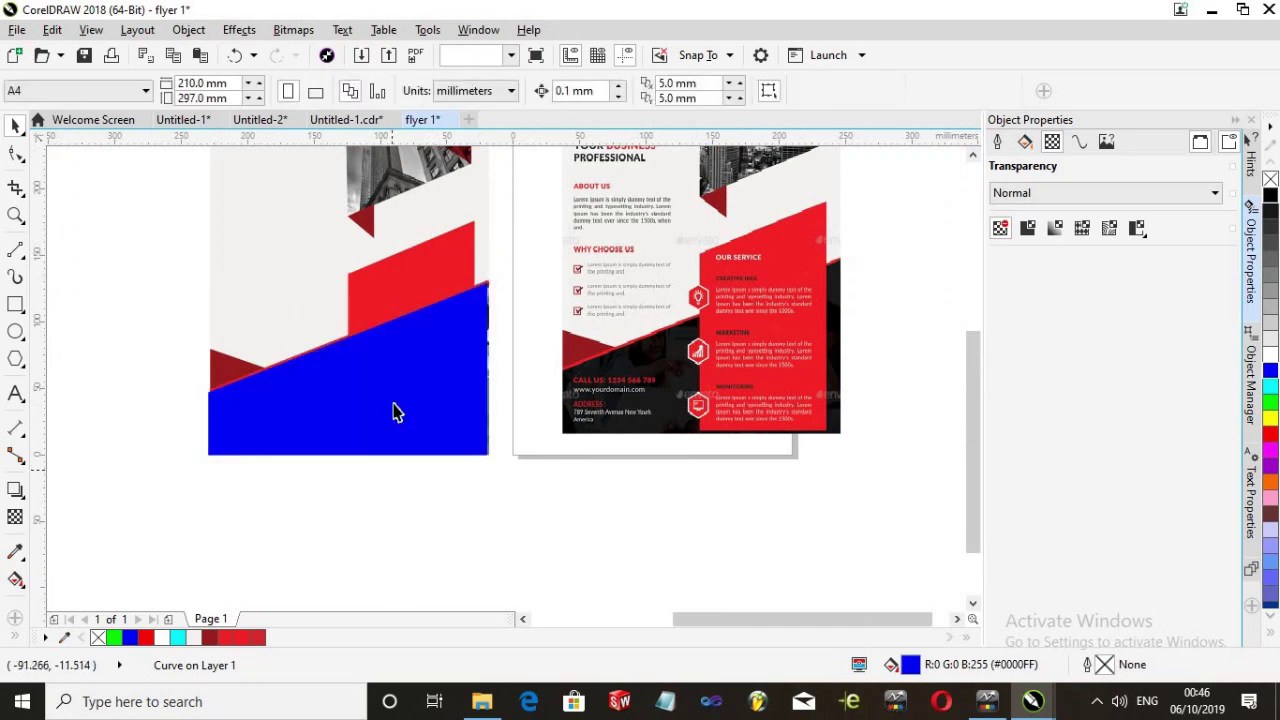
left_click(400, 410)
scroll(354, 376, "up", 1)
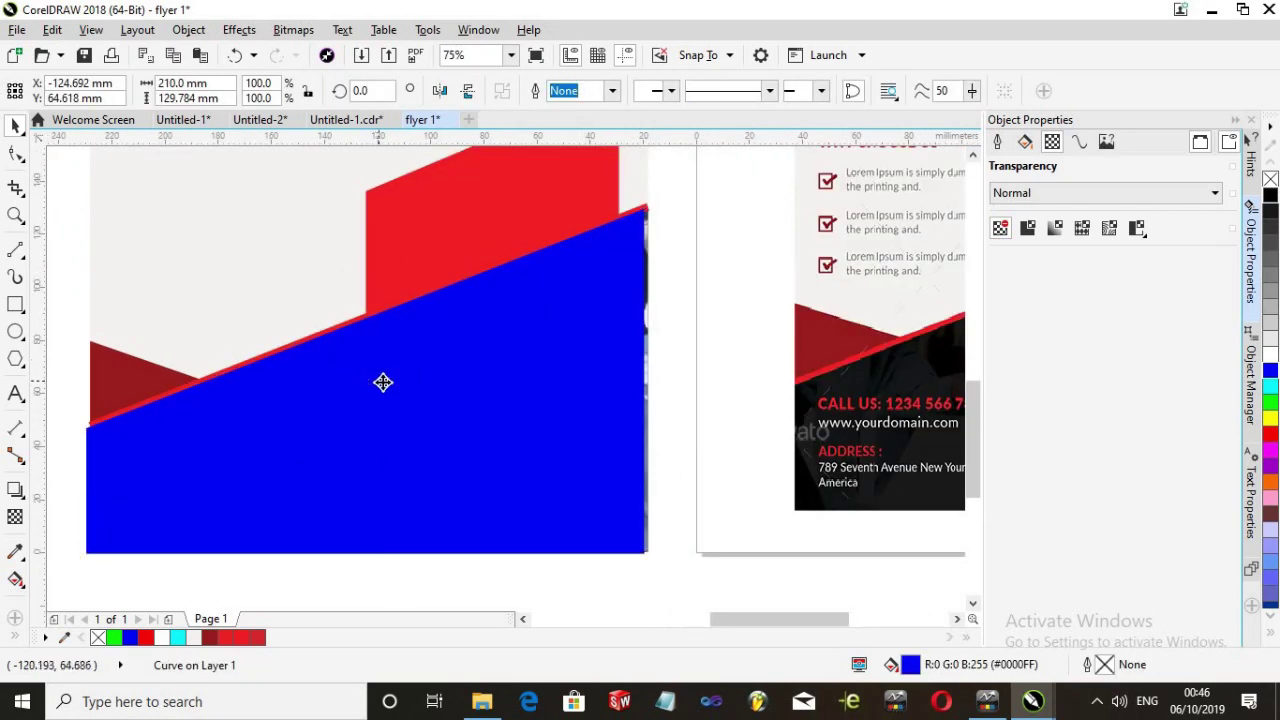
left_click_drag(383, 380, 388, 381)
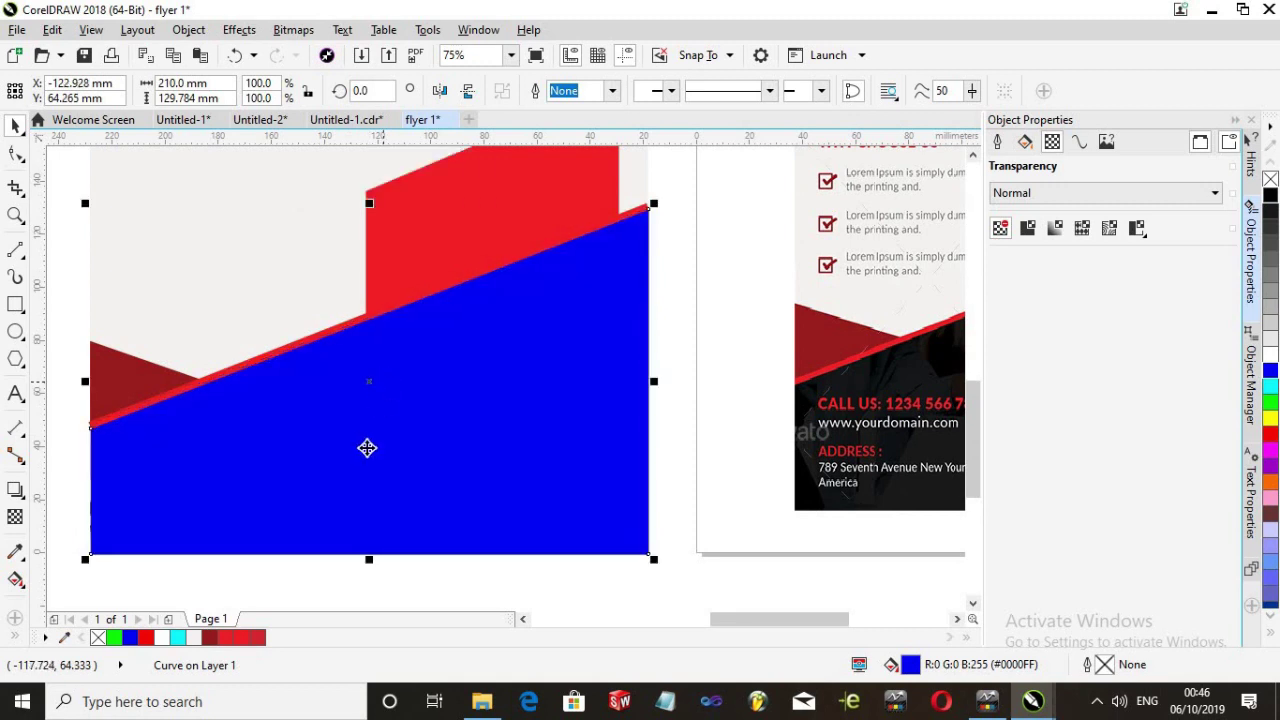
left_click(337, 599)
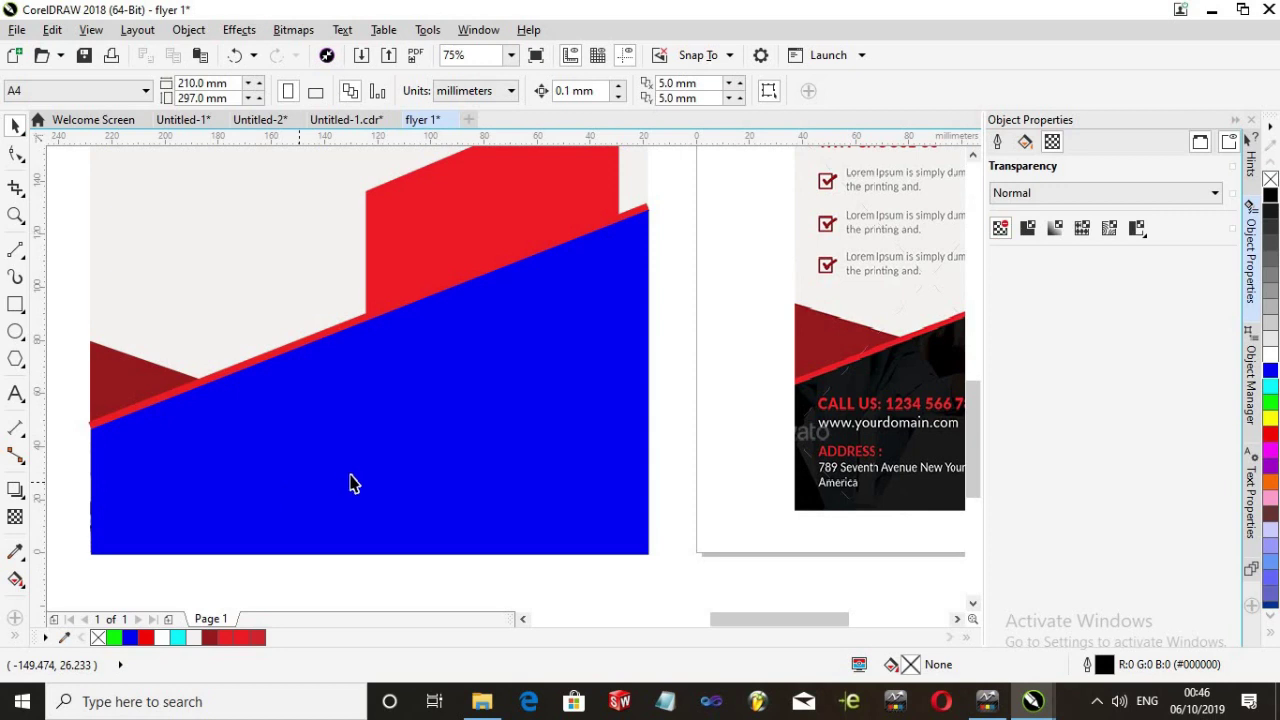
Send the blue overlay shape back behind the red panel, keeping it above the clipped photo
left_click(424, 476)
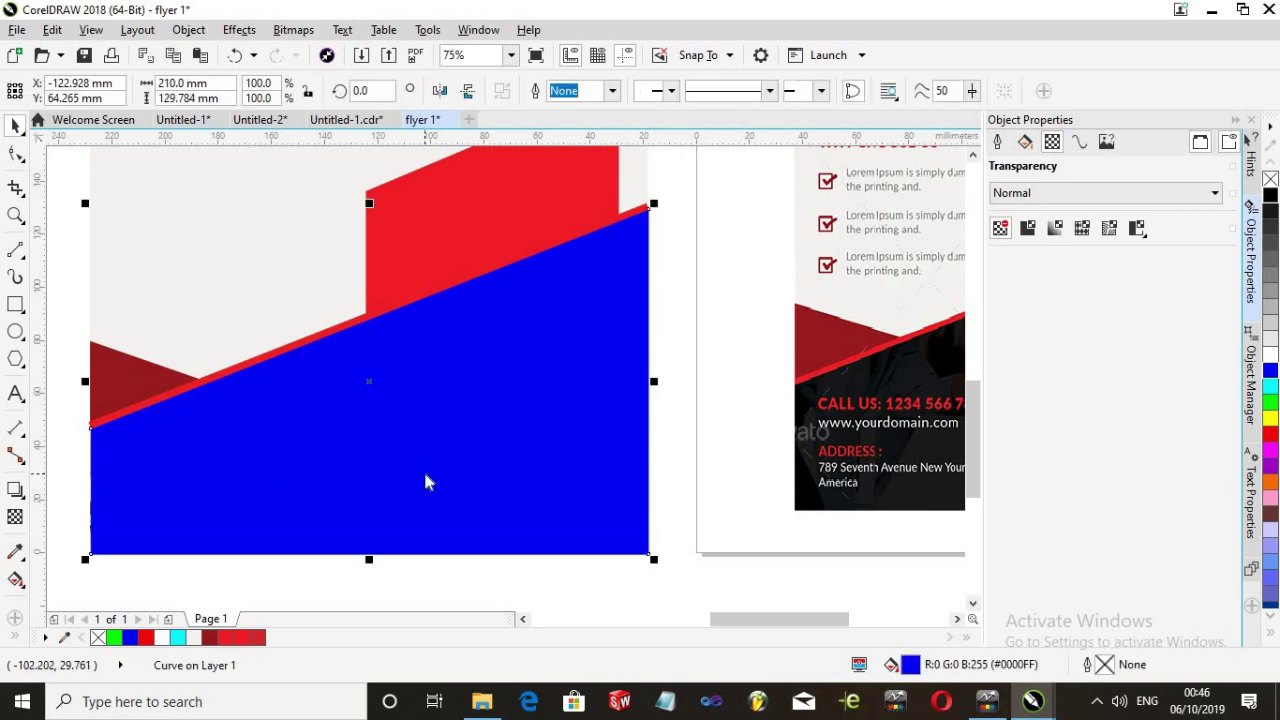
key("alt+l")
key("i")
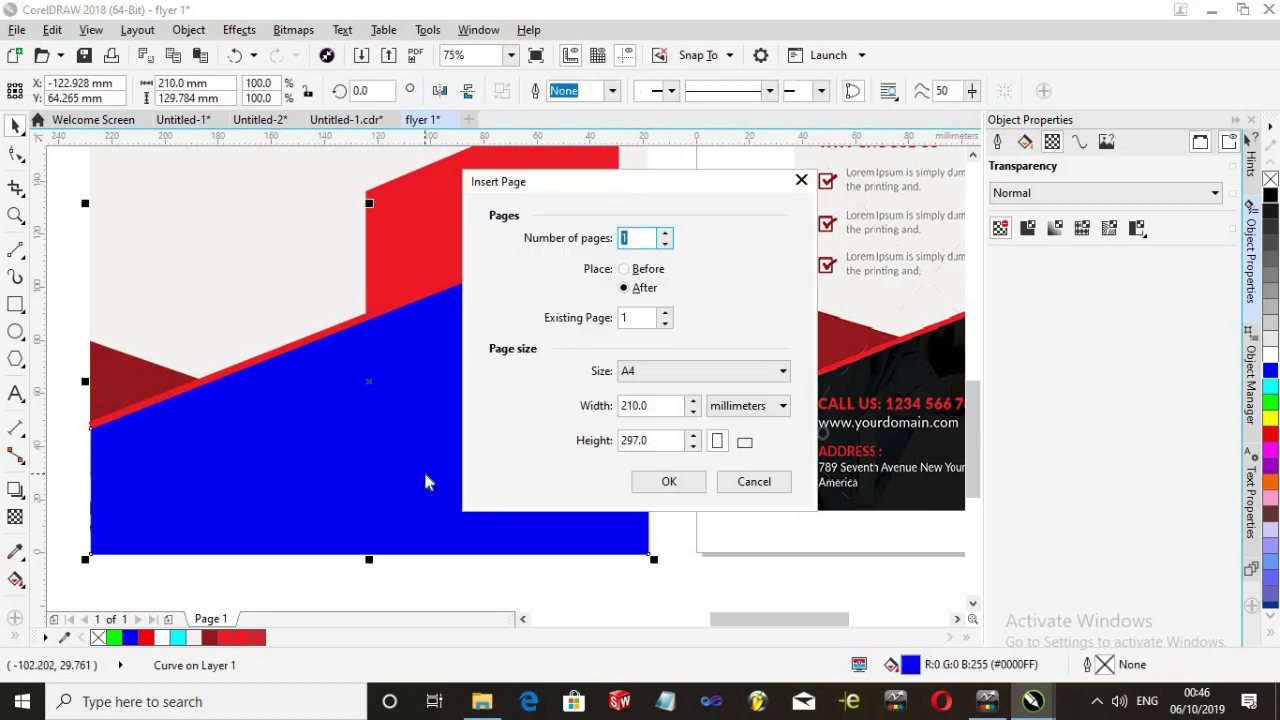
left_click(773, 490)
left_click(583, 491)
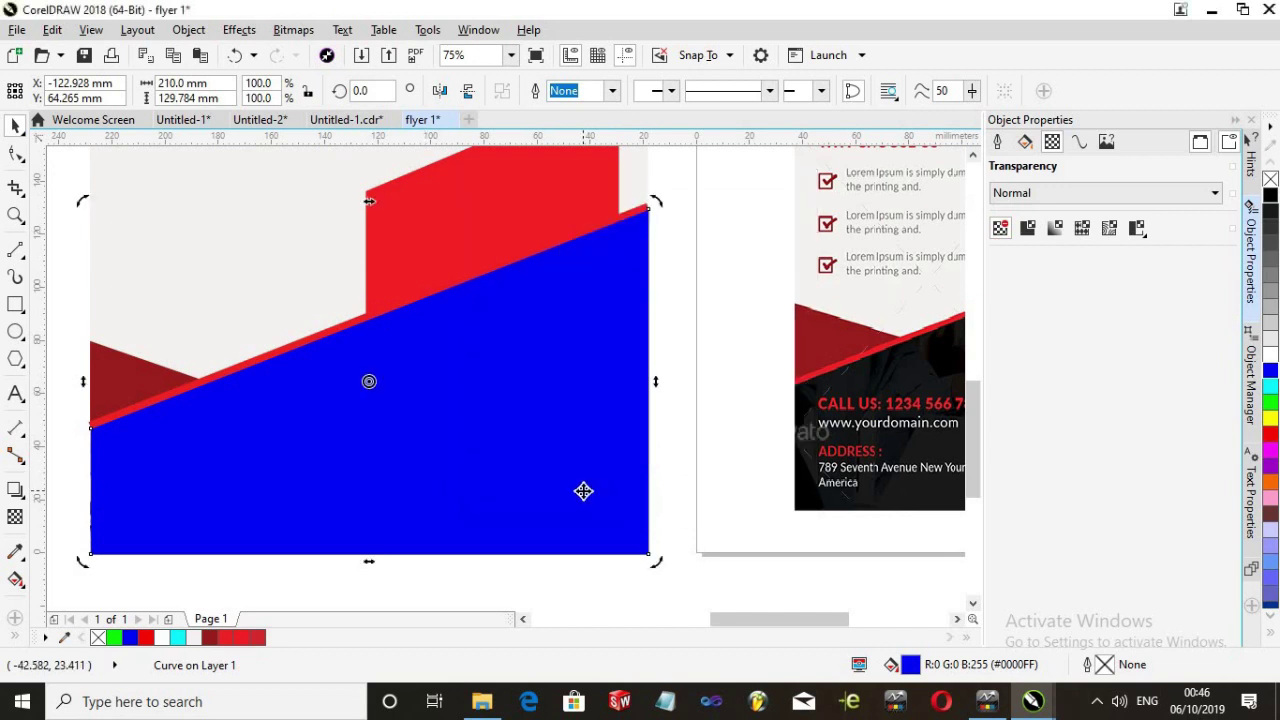
key("ctrl+Page_Down")
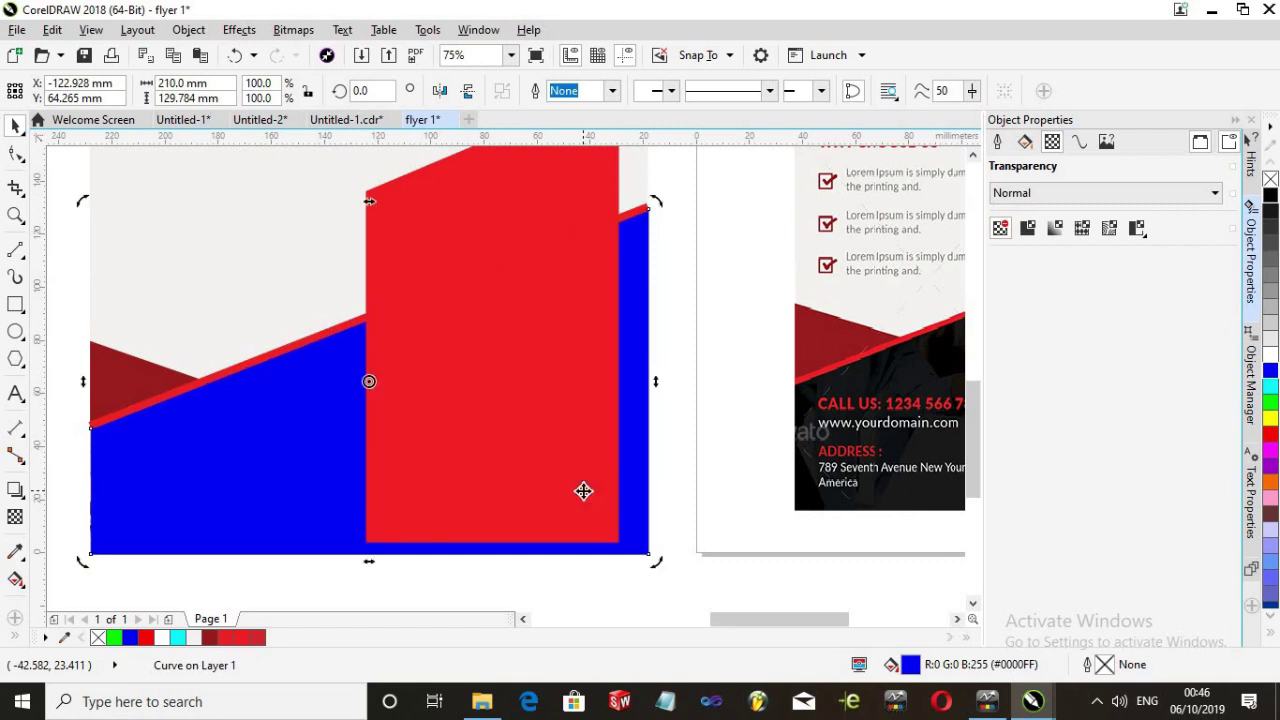
left_click(65, 503)
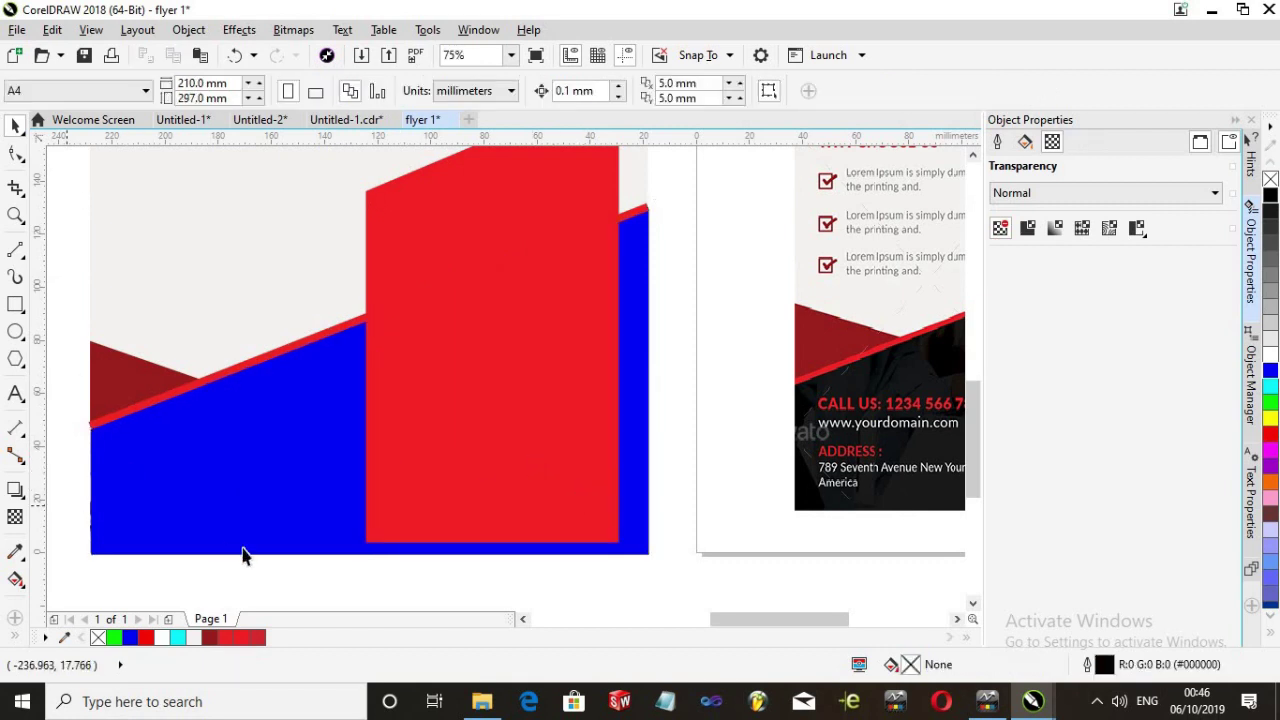
Fill the blue overlay with the near-black #010101 sampled from the reference flyer's dark photo area
left_click(275, 535)
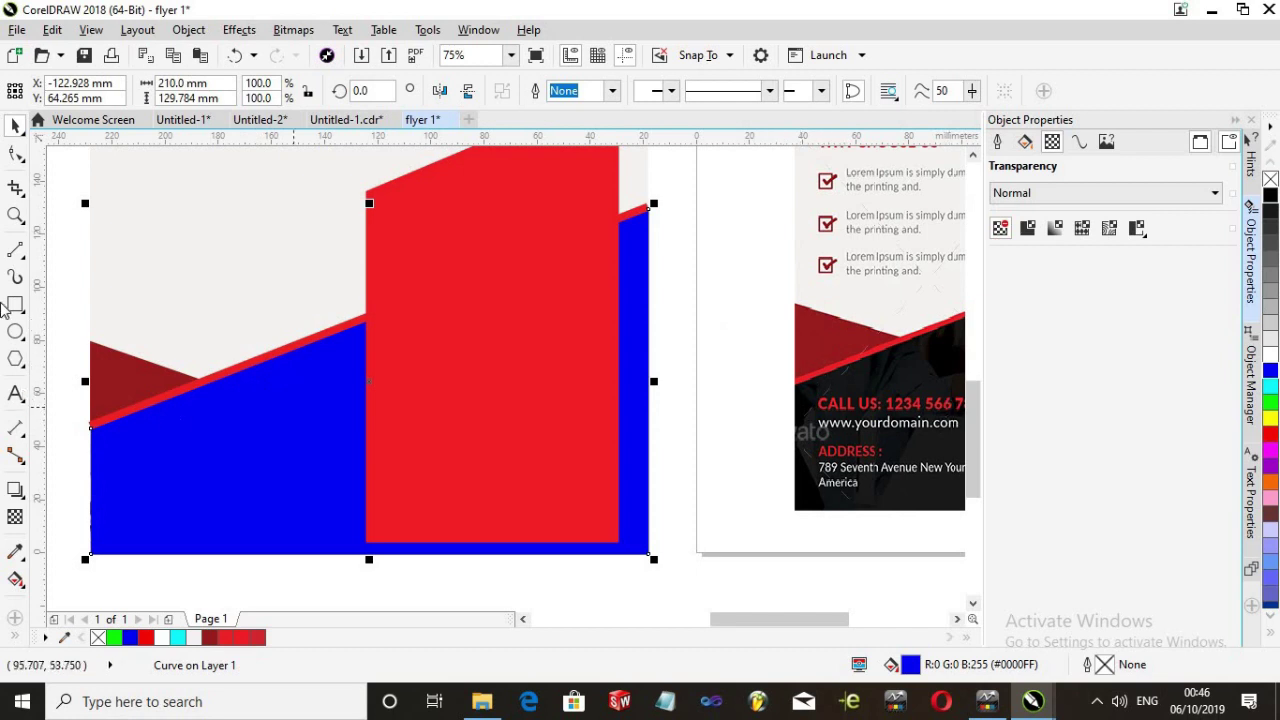
key("F5")
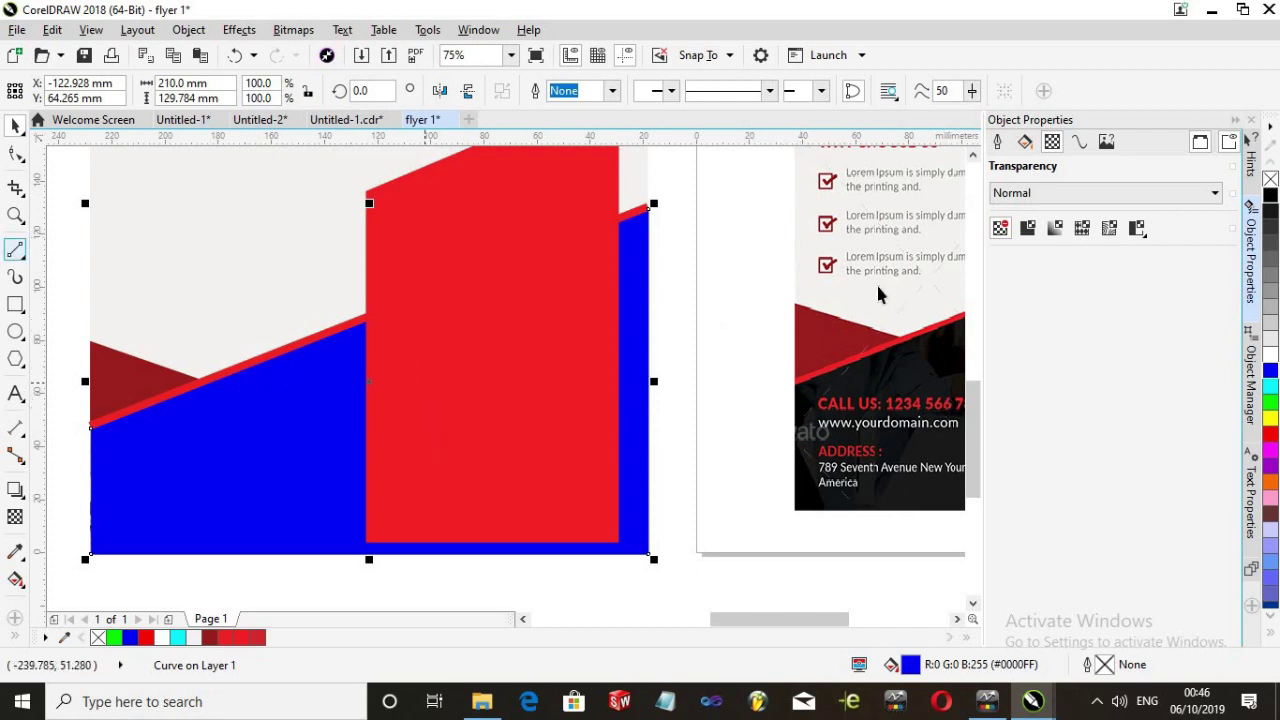
left_click(1024, 145)
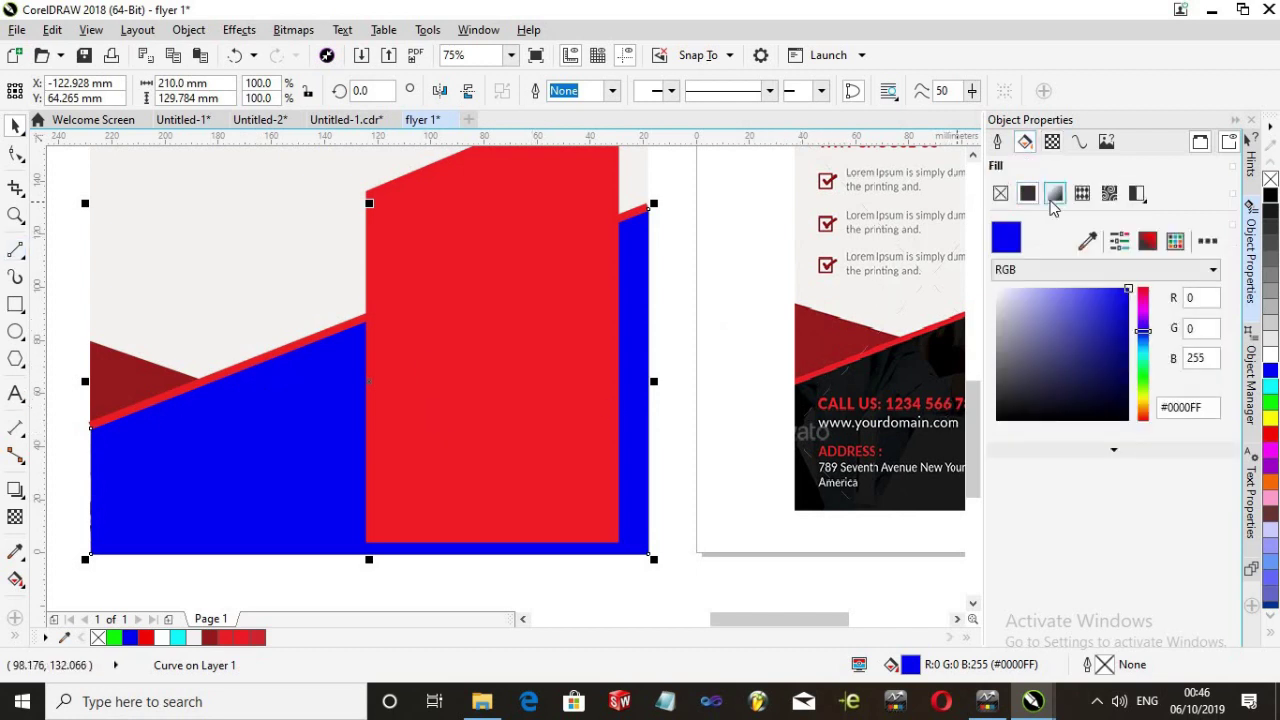
left_click(1092, 242)
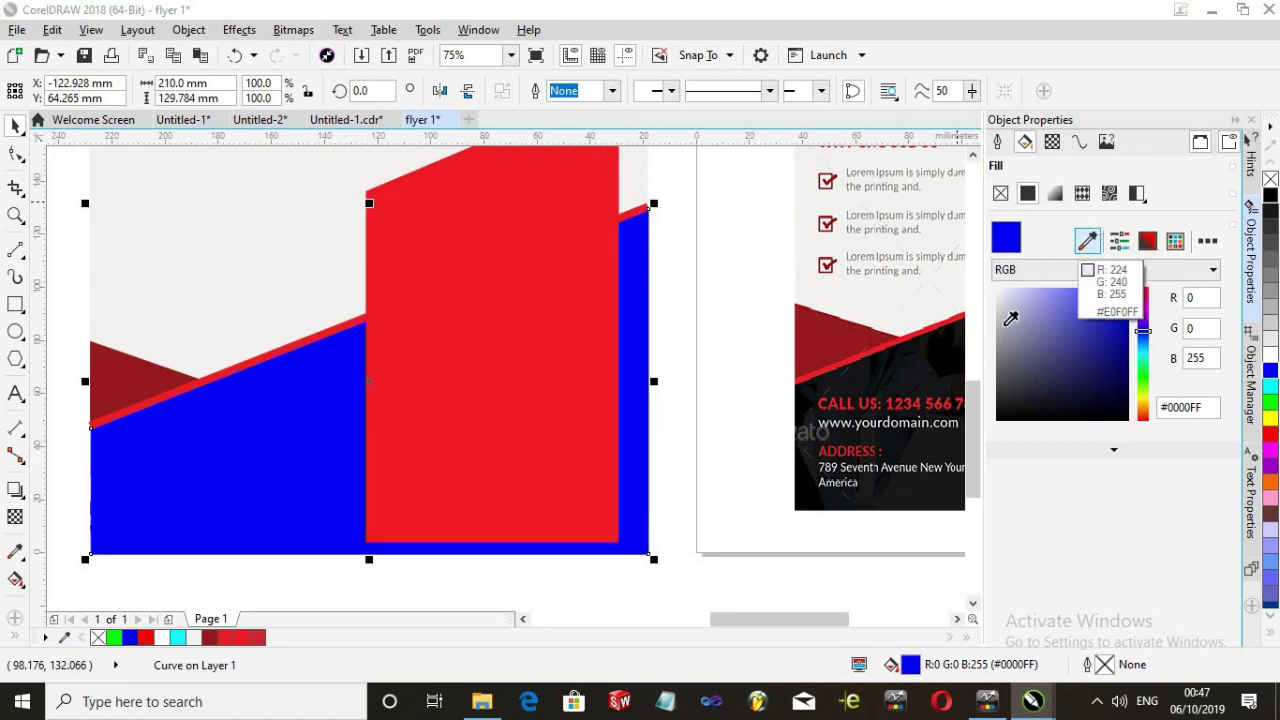
left_click(933, 370)
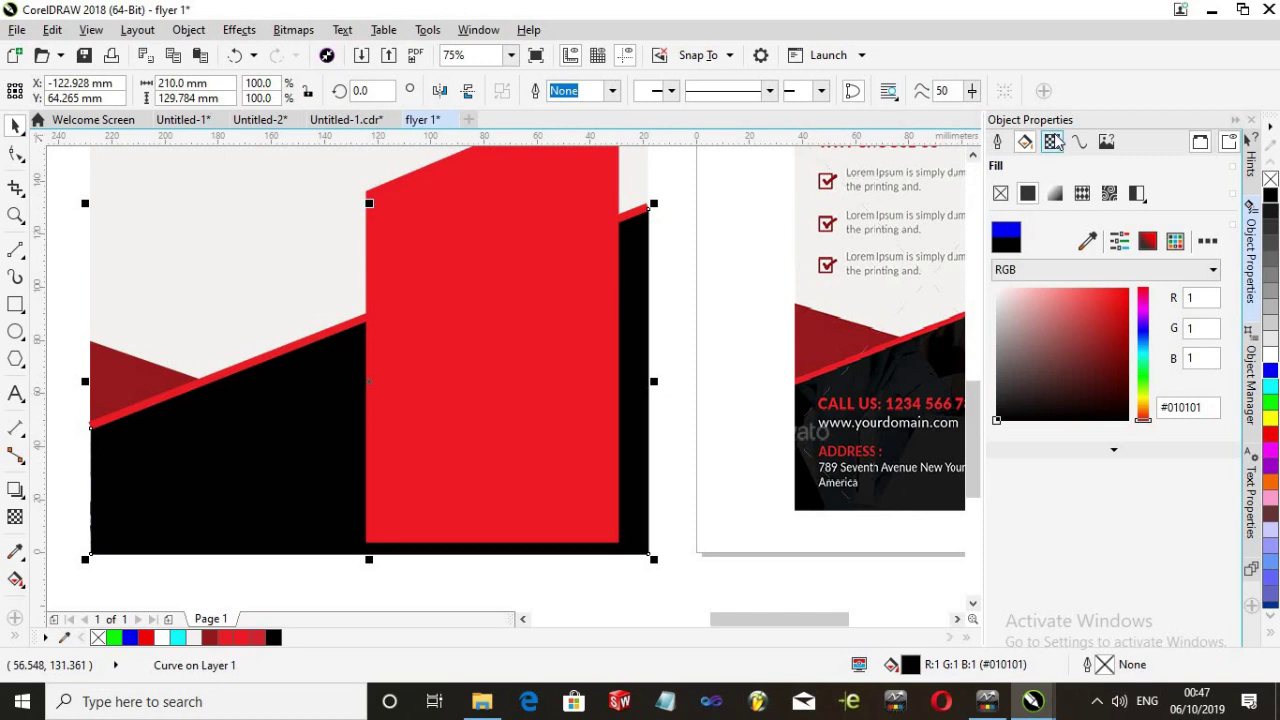
Try the Multiply transparency merge mode on the black overlay
left_click(1053, 142)
left_click(1071, 196)
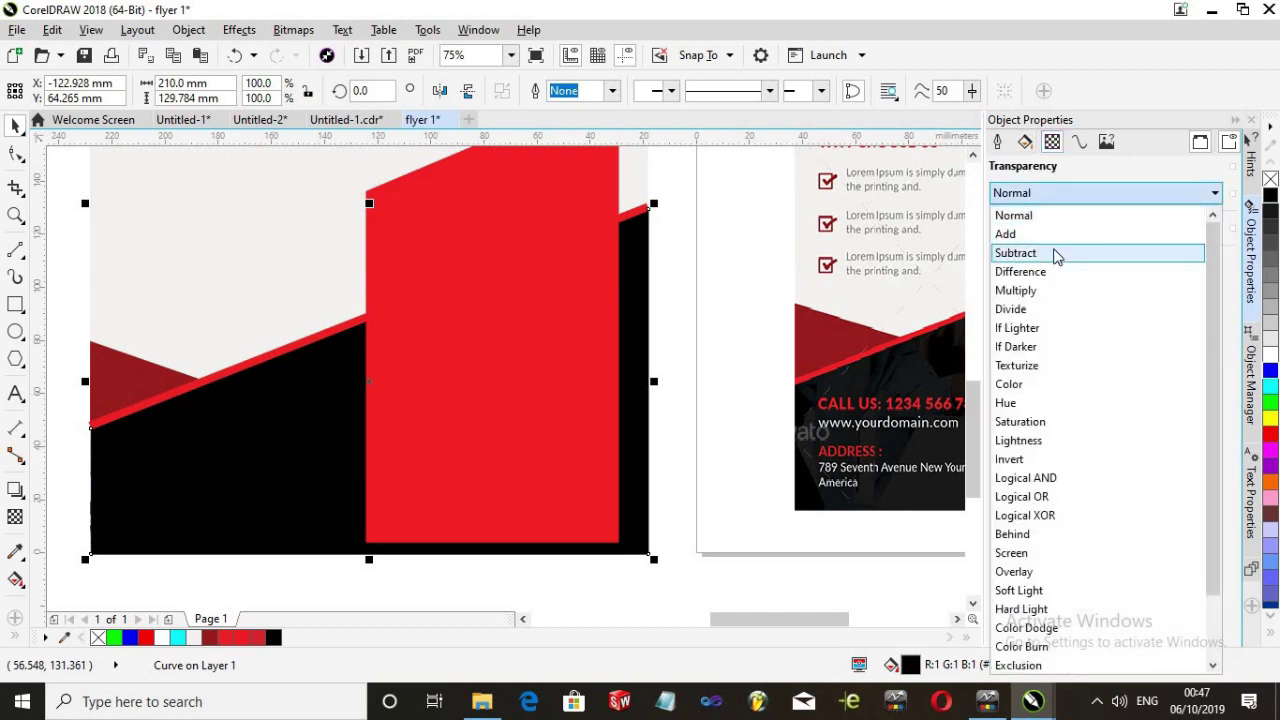
left_click(1057, 254)
left_click(1100, 193)
left_click(1020, 251)
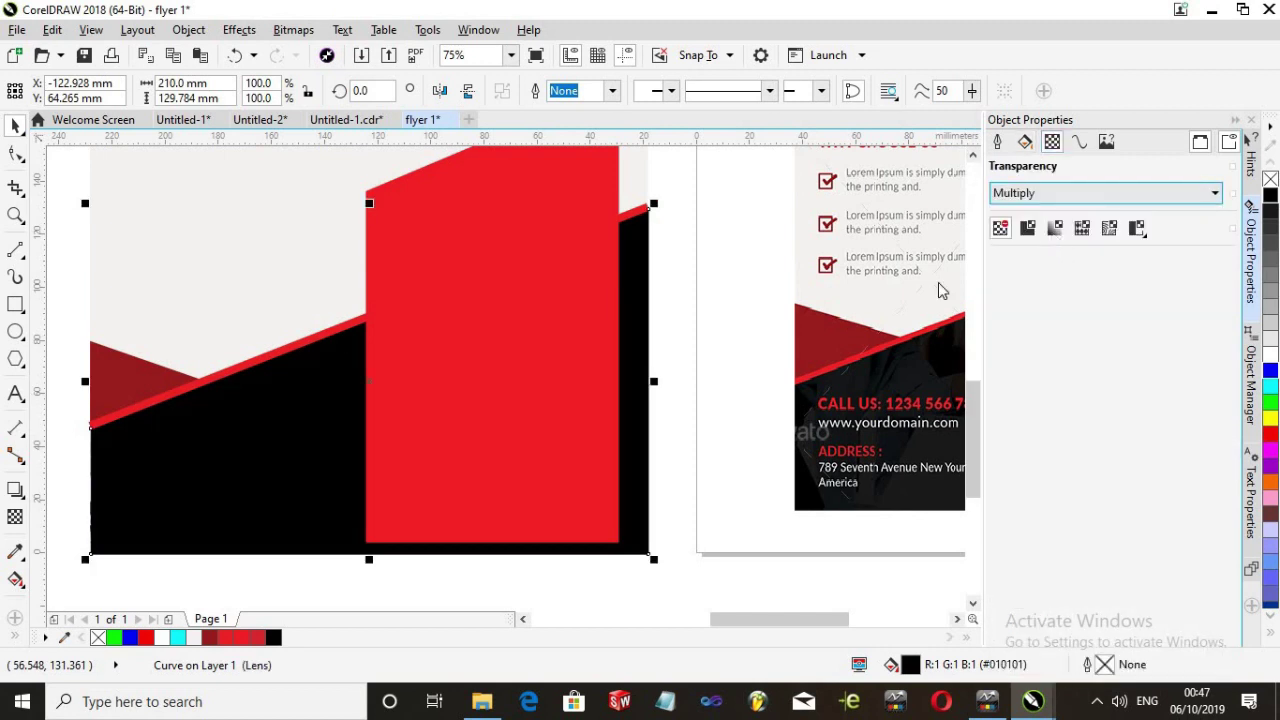
left_click(658, 340)
left_click(636, 335)
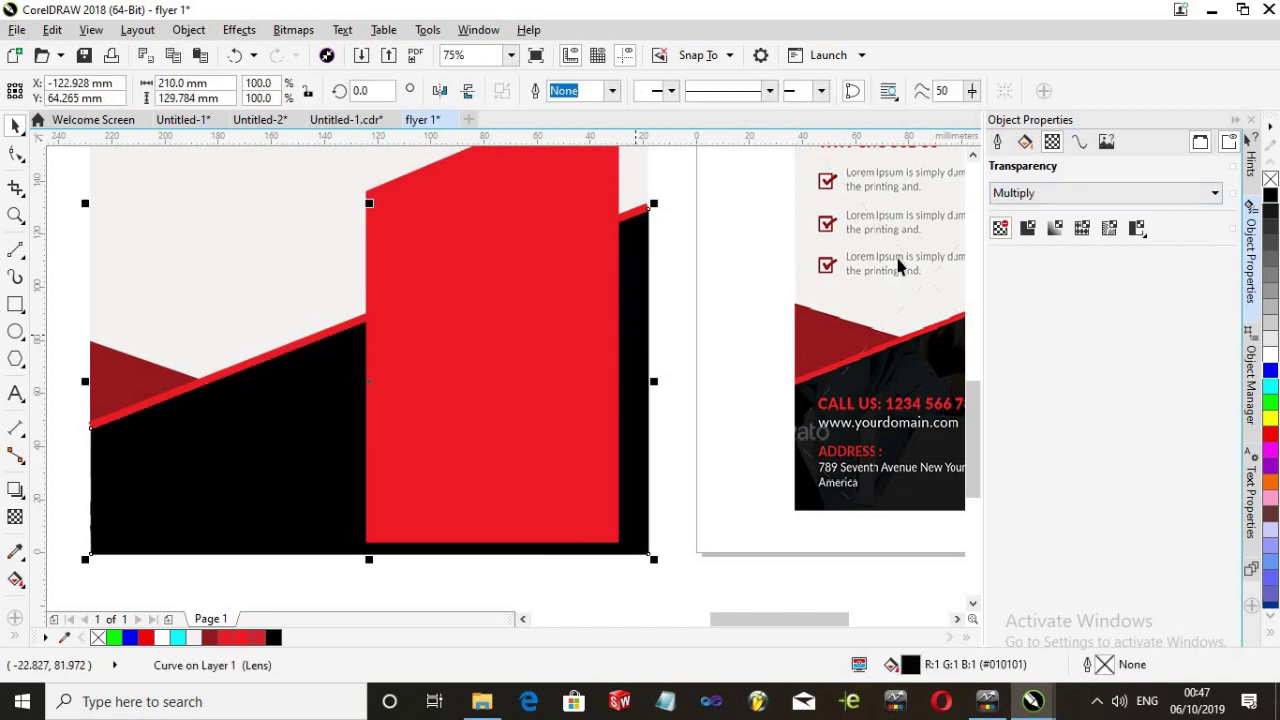
Try the Texturize and Saturation merge modes on the black overlay above the office photo
left_click(1046, 194)
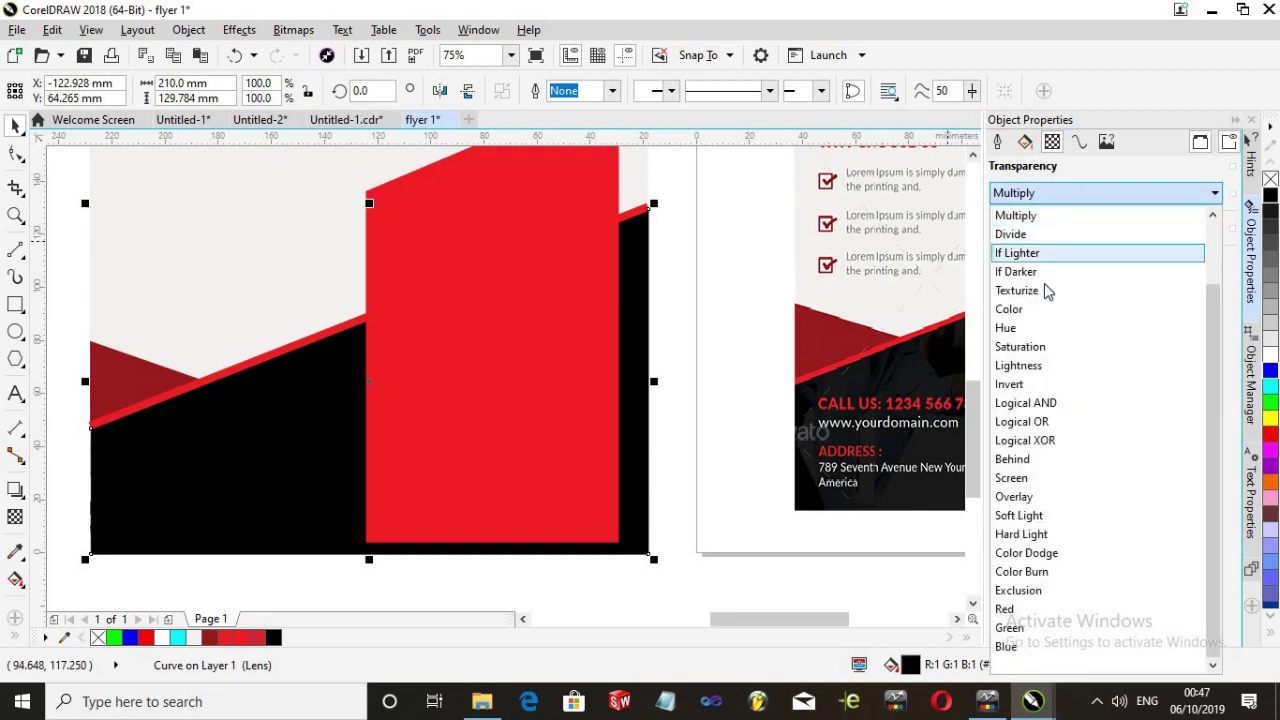
left_click(1047, 290)
left_click(1070, 193)
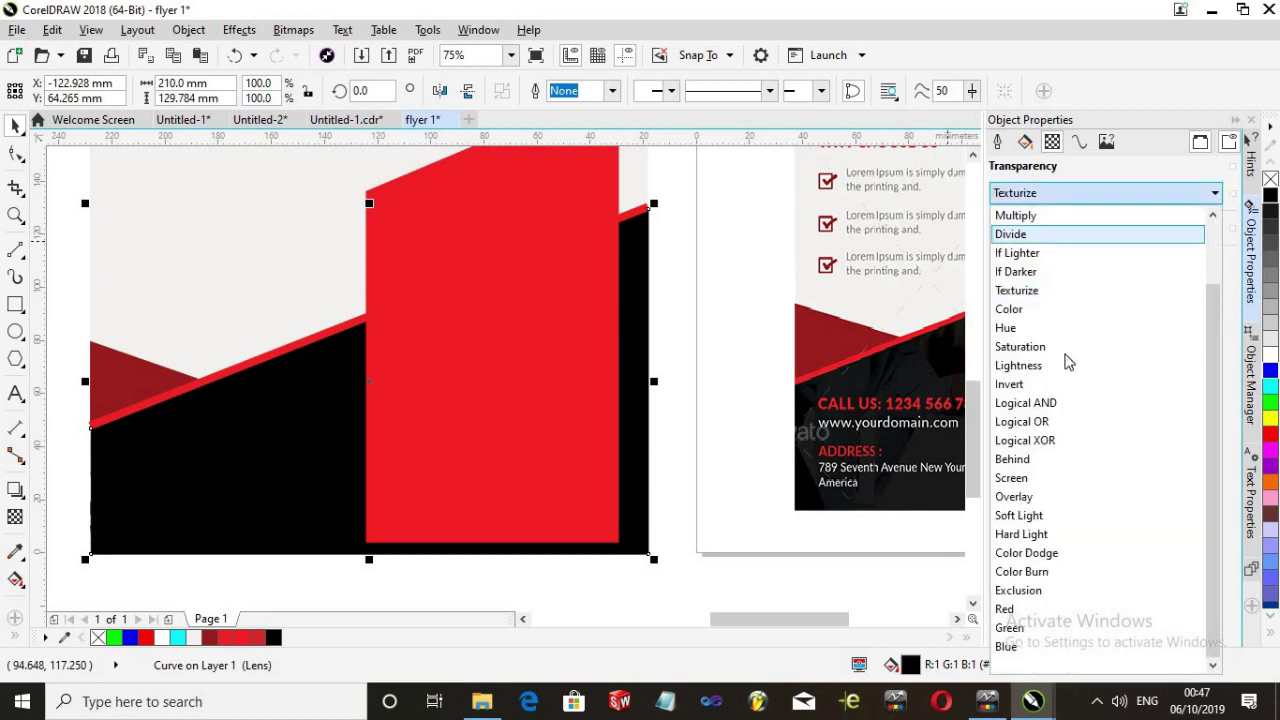
left_click(1020, 346)
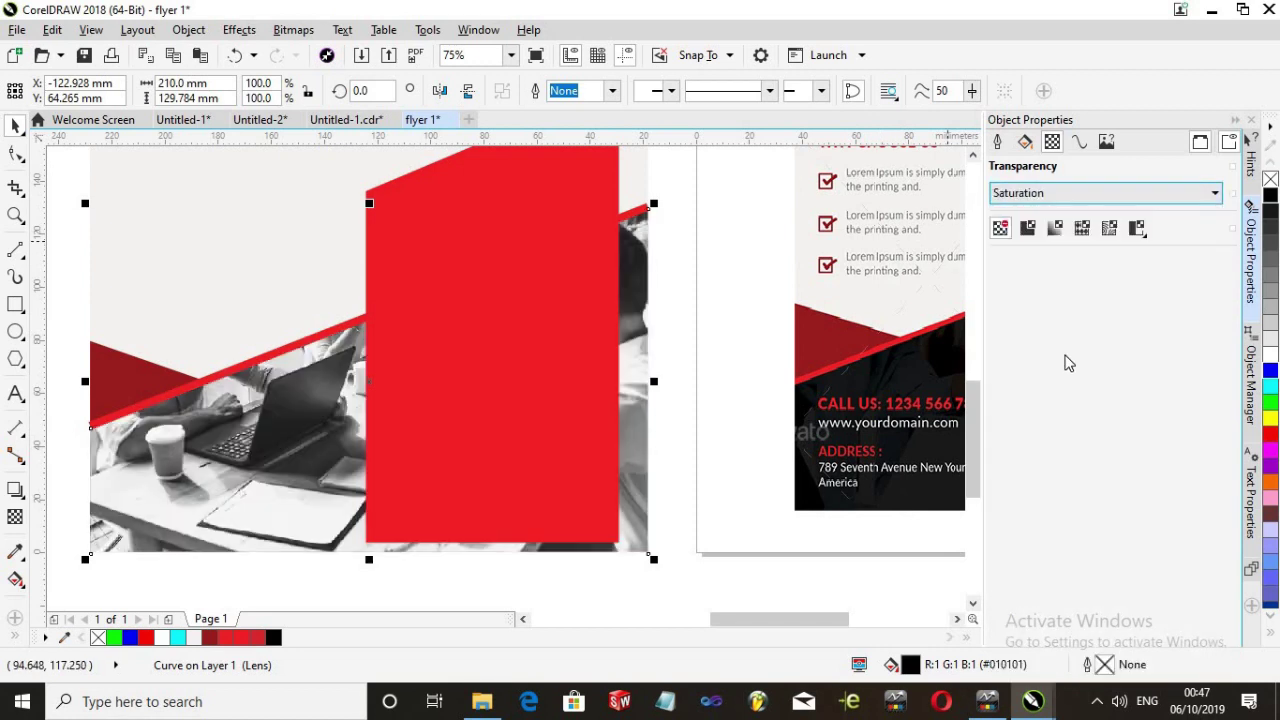
left_click(1058, 196)
left_click(1020, 346)
Try the Lightness, Logical XOR, Texturize, Multiply and If Lighter merge modes on the near-black overlay above the office photo
left_click(1077, 195)
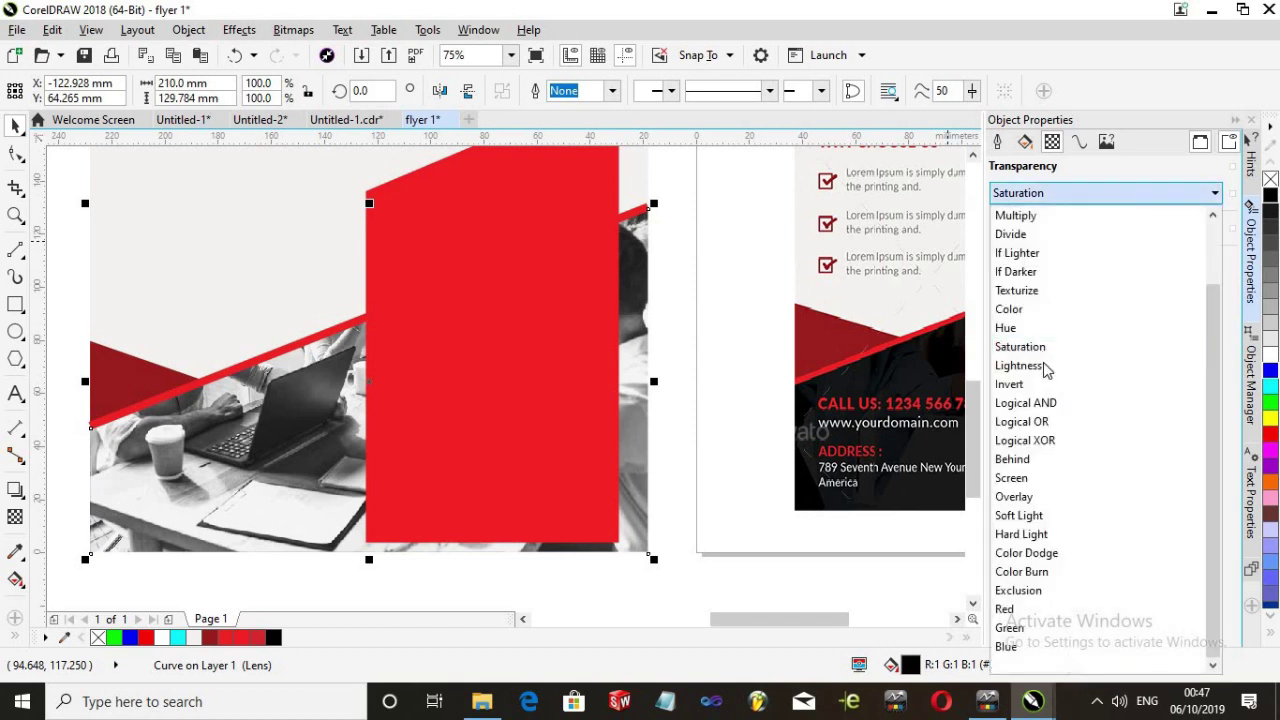
left_click(1045, 366)
left_click(1075, 195)
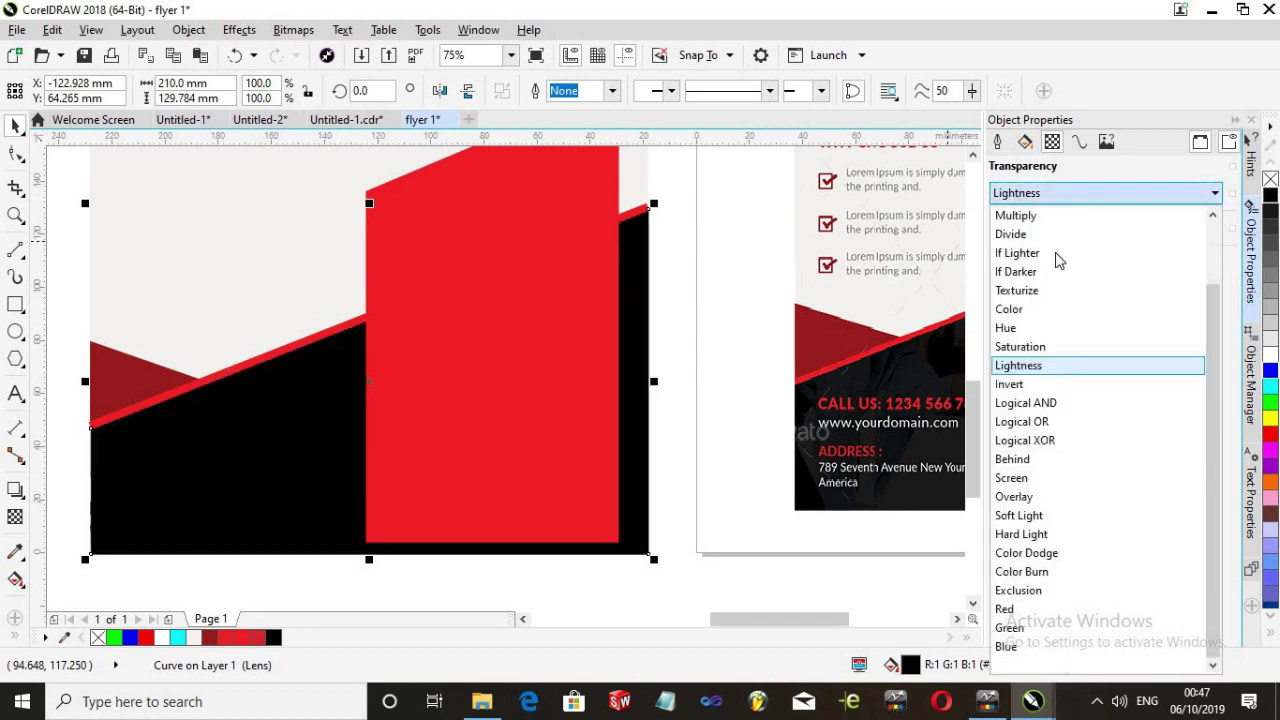
left_click(1058, 439)
left_click(1047, 196)
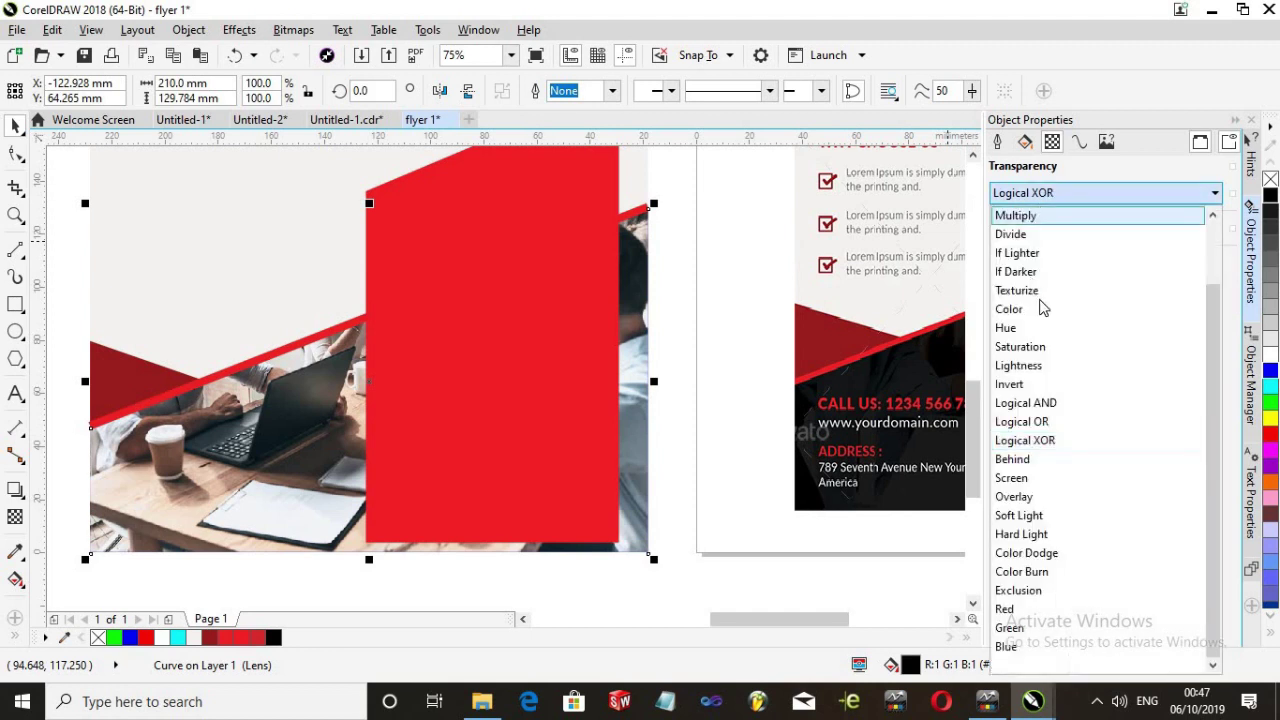
left_click(1050, 290)
left_click(1064, 193)
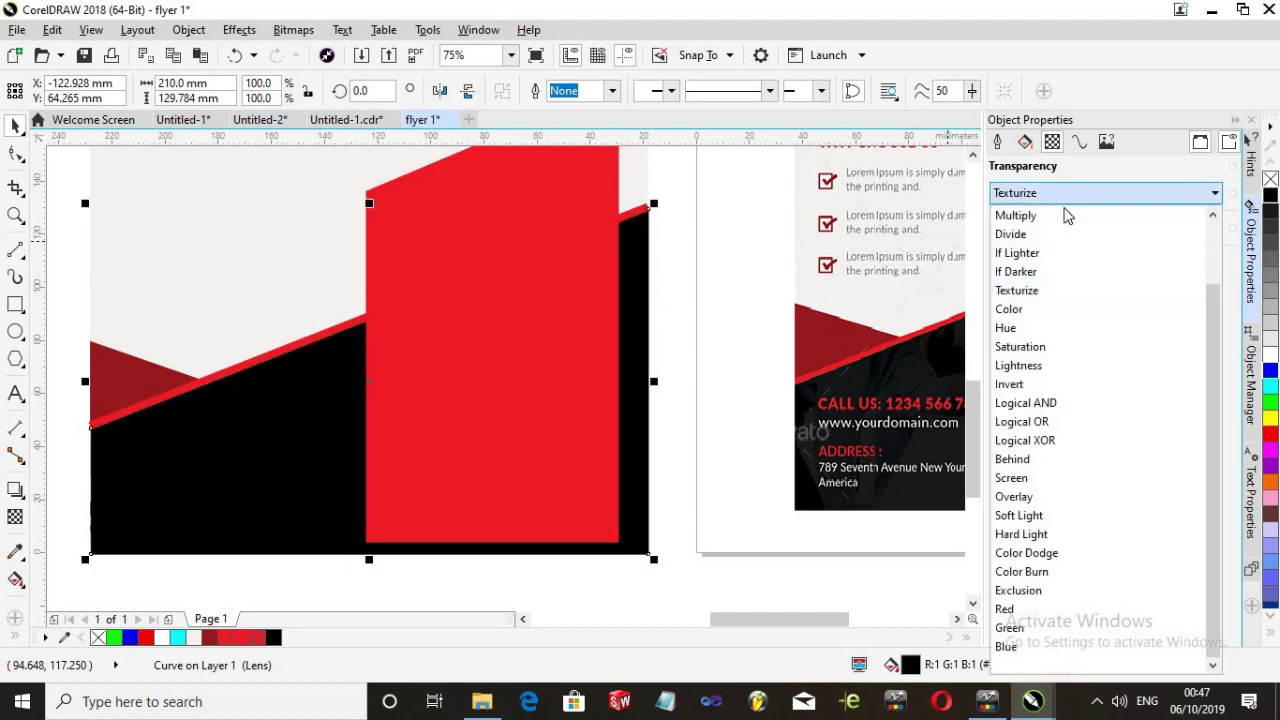
left_click(1066, 212)
left_click(1068, 197)
left_click(1057, 252)
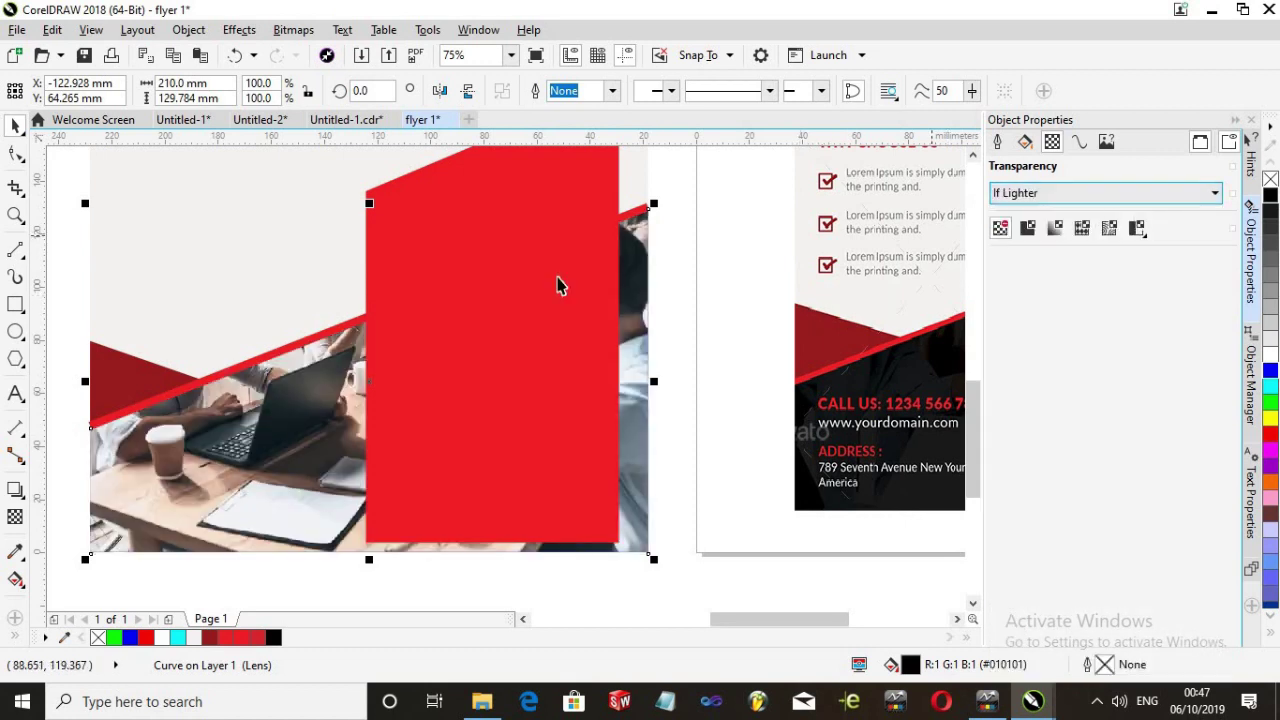
Set the overlay's transparency merge mode to Multiply and fill it with dark grey #333333 after comparing lighter greys
left_click(1064, 197)
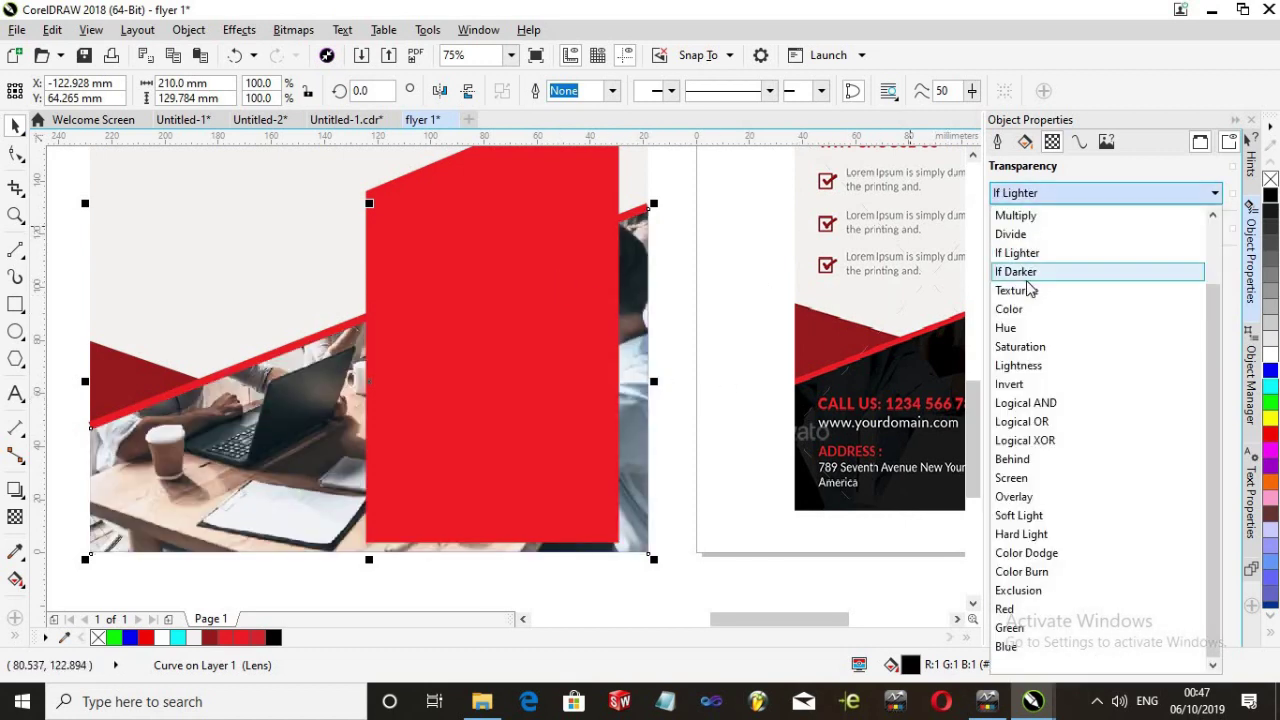
left_click(1058, 216)
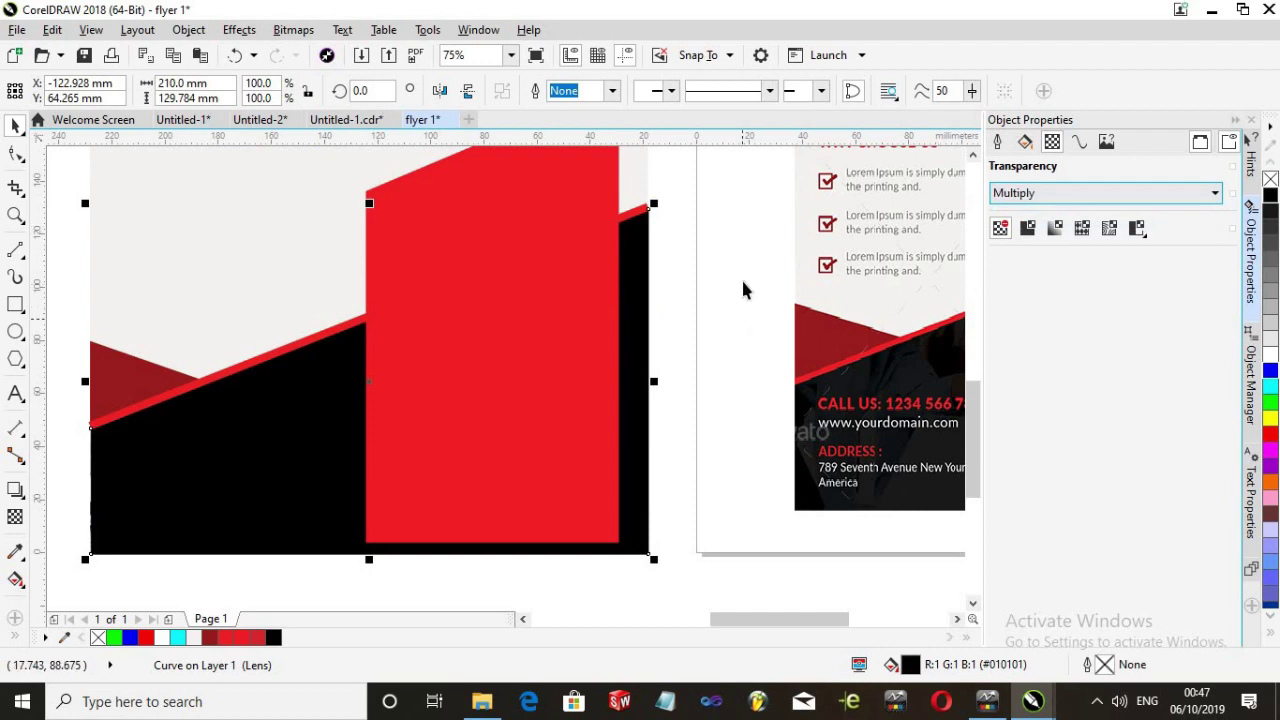
left_click(1272, 290)
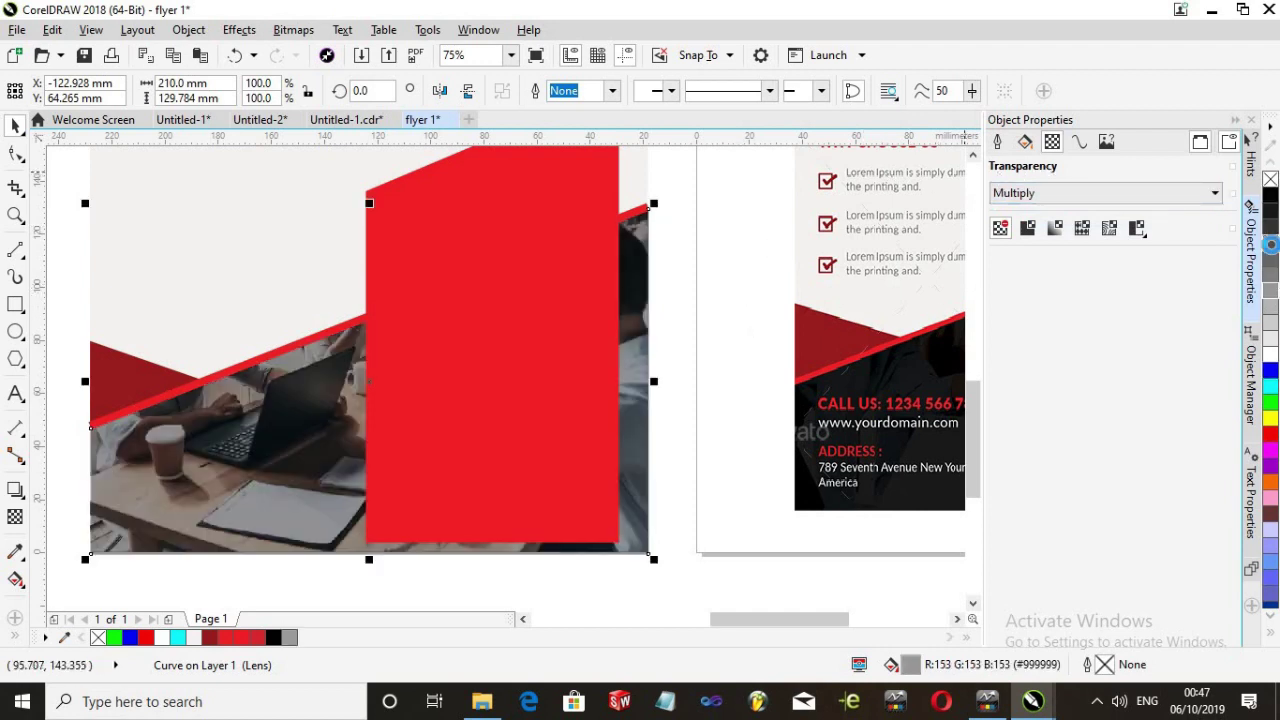
left_click(1271, 243)
left_click(1272, 233)
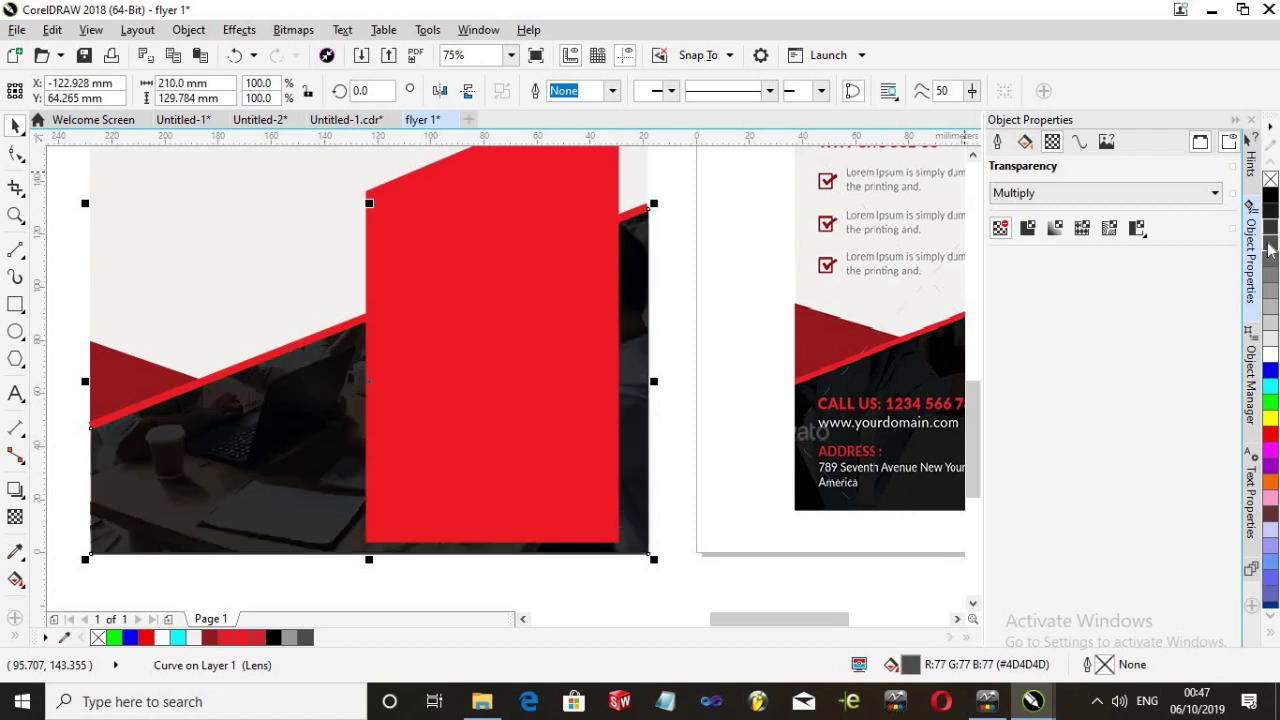
left_click(1271, 250)
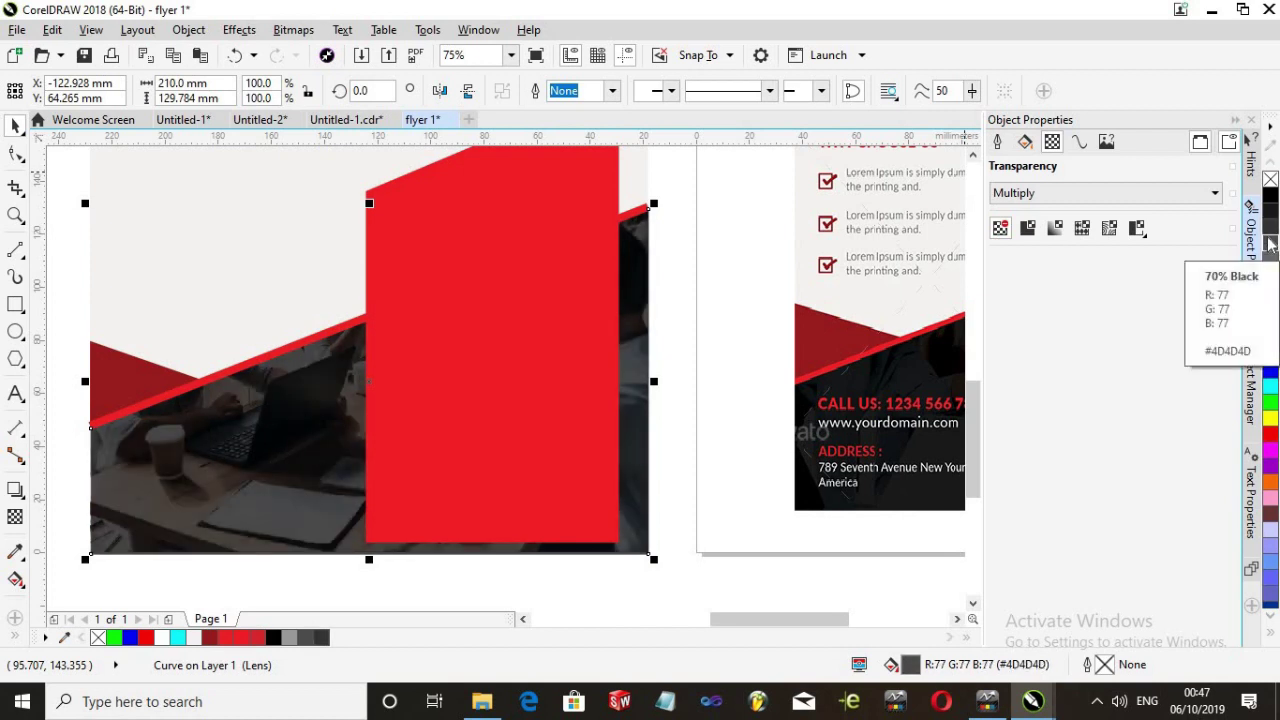
left_click(1271, 230)
scroll(733, 390, "down", 4)
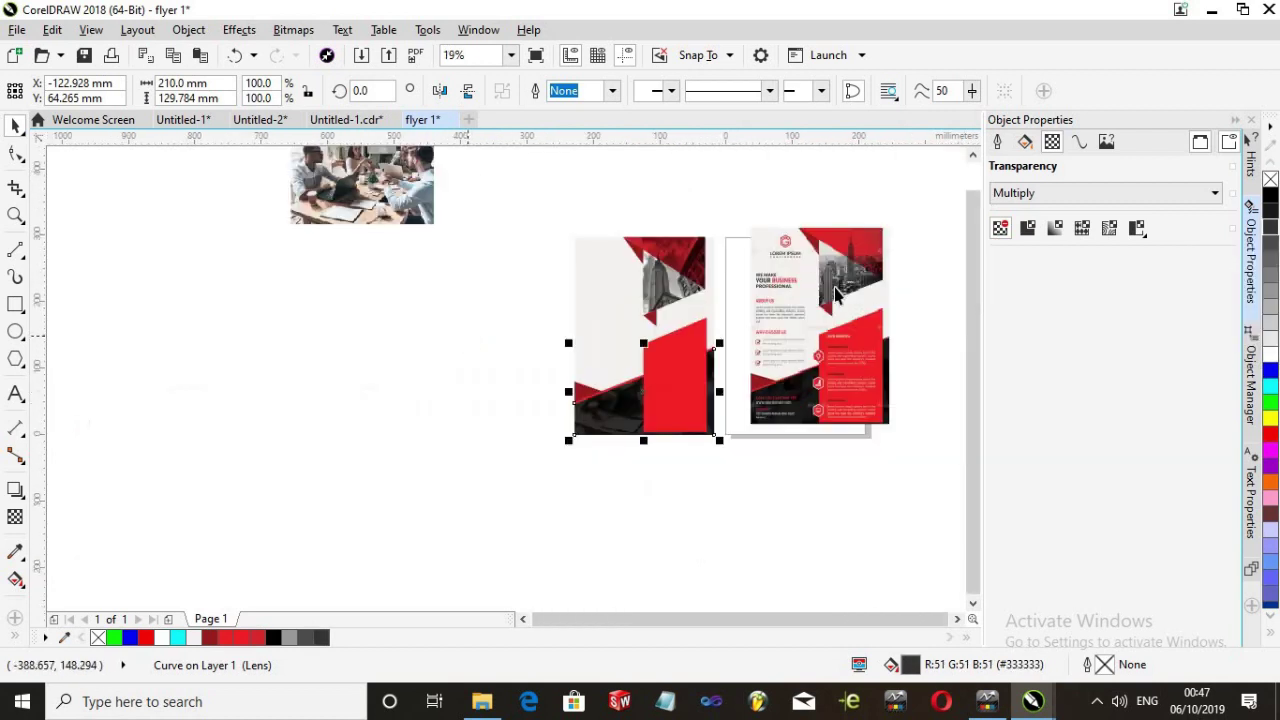
scroll(836, 292, "up", 2)
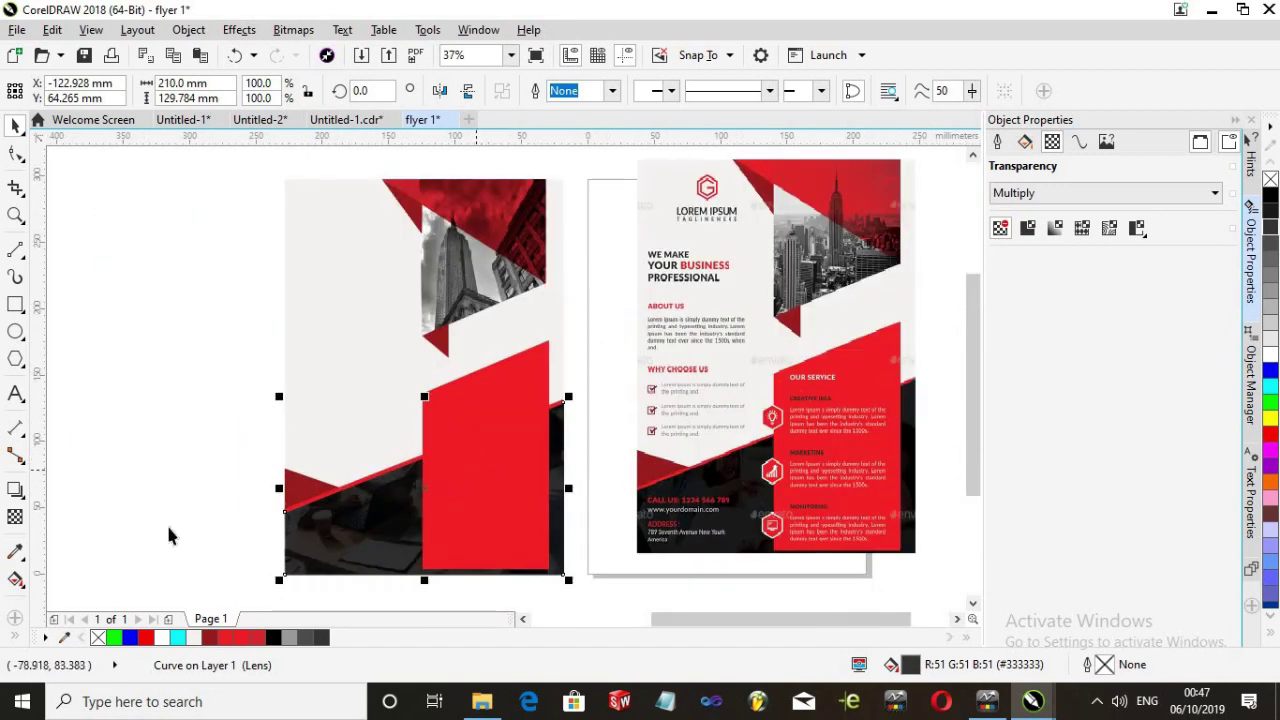
left_click(220, 385)
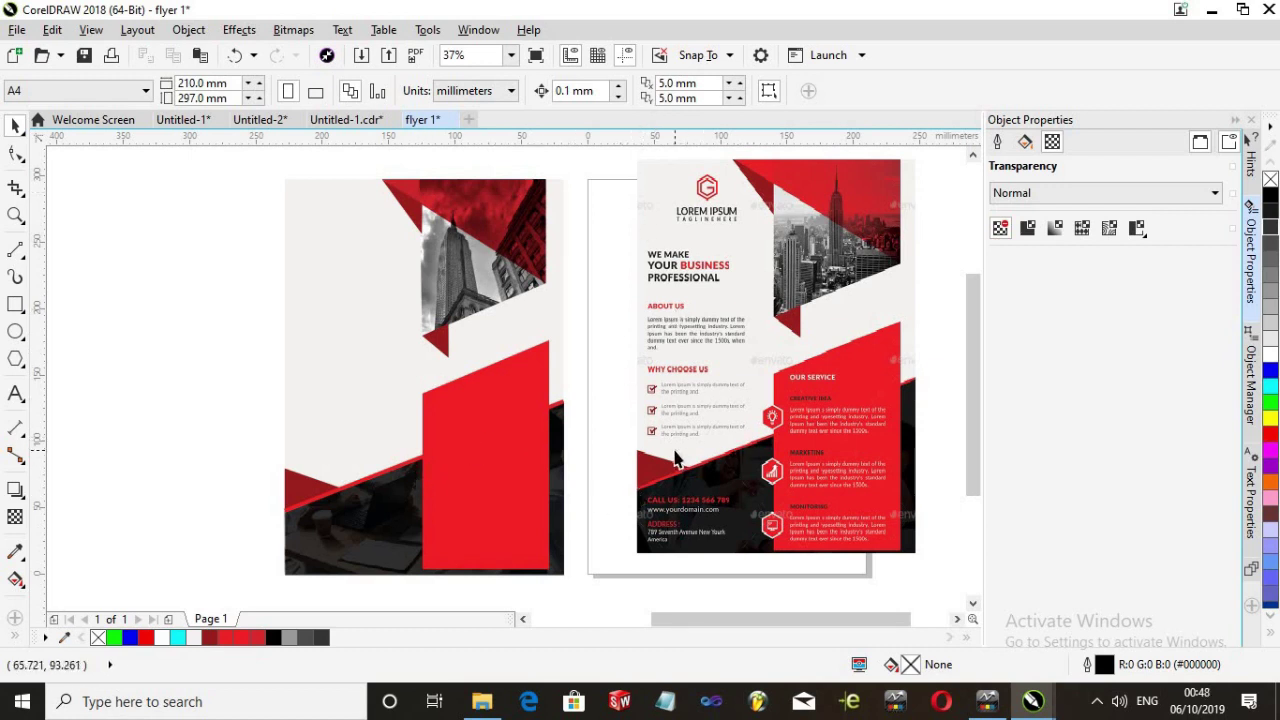
Delete the spare office photo above the artwork and the reference flyer image lying over the page
scroll(752, 375, "down", 2)
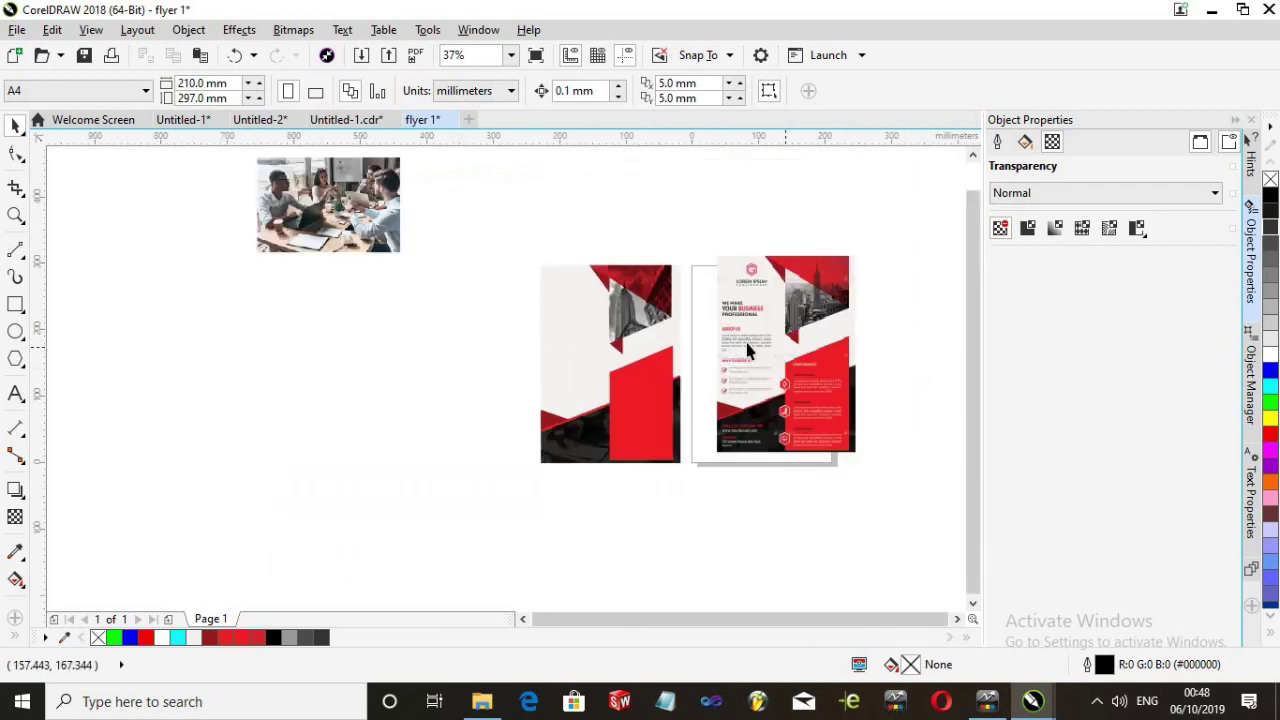
scroll(745, 350, "up", 2)
scroll(737, 349, "down", 2)
left_click(369, 220)
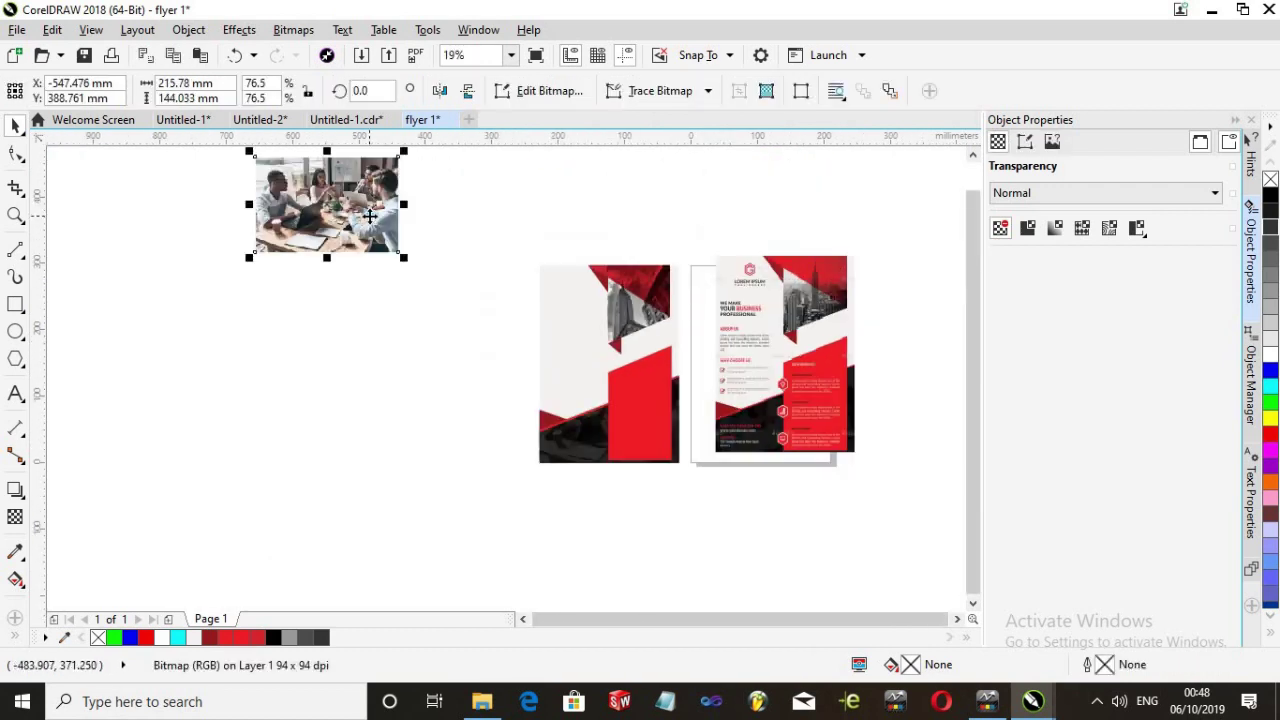
key("Delete")
left_click(753, 398)
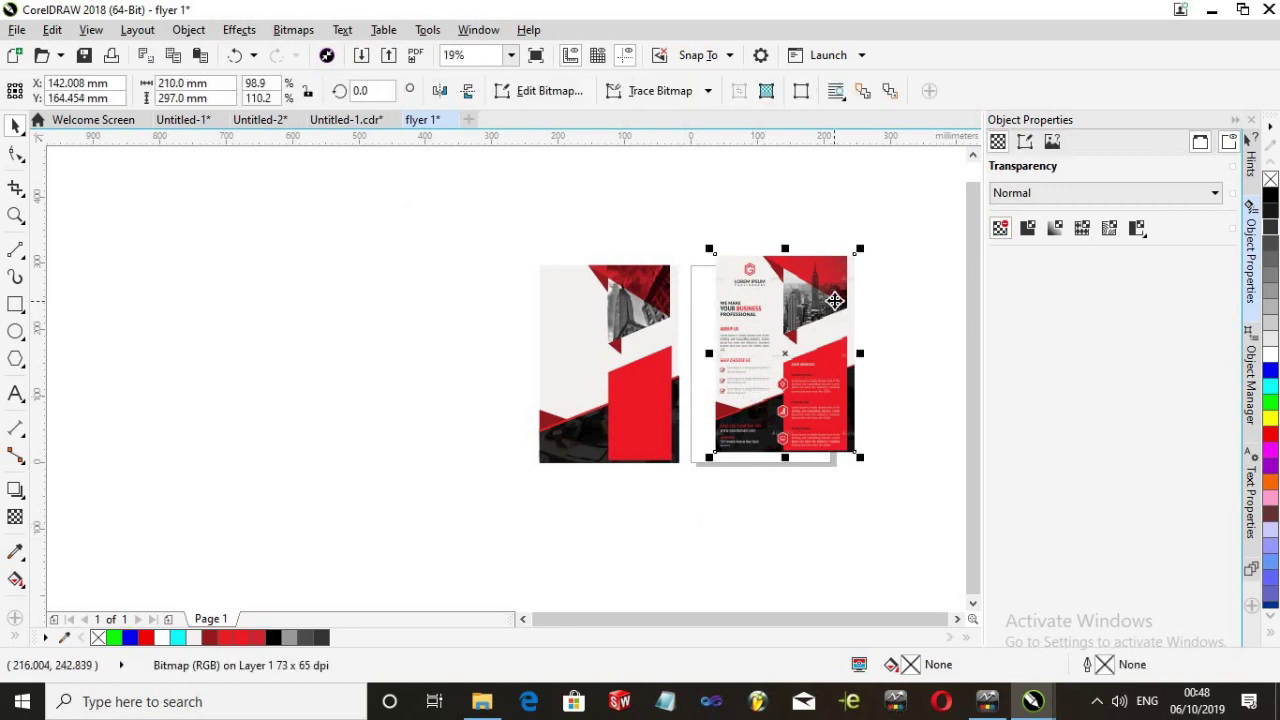
key("Delete")
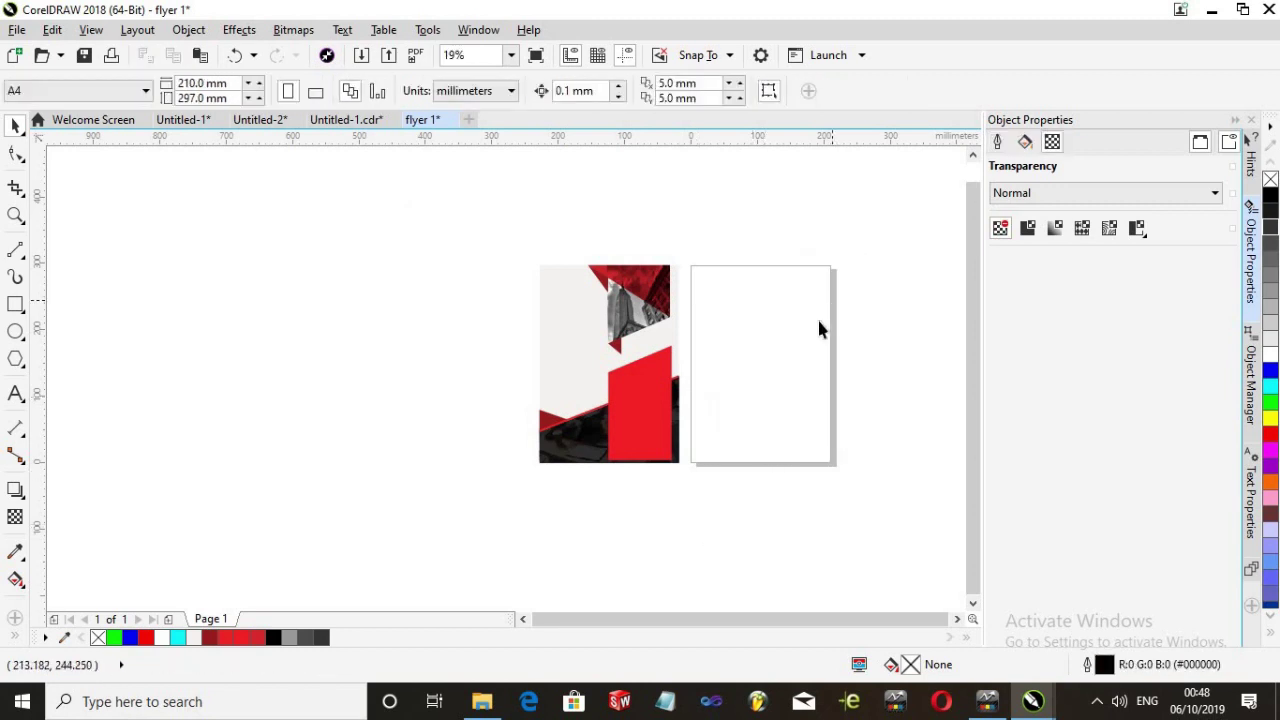
Apply a black Multiply drop shadow with opacity 50 and feathering 15 around the large red panel
scroll(811, 331, "up", 2)
scroll(547, 470, "down", 2)
scroll(547, 470, "up", 2)
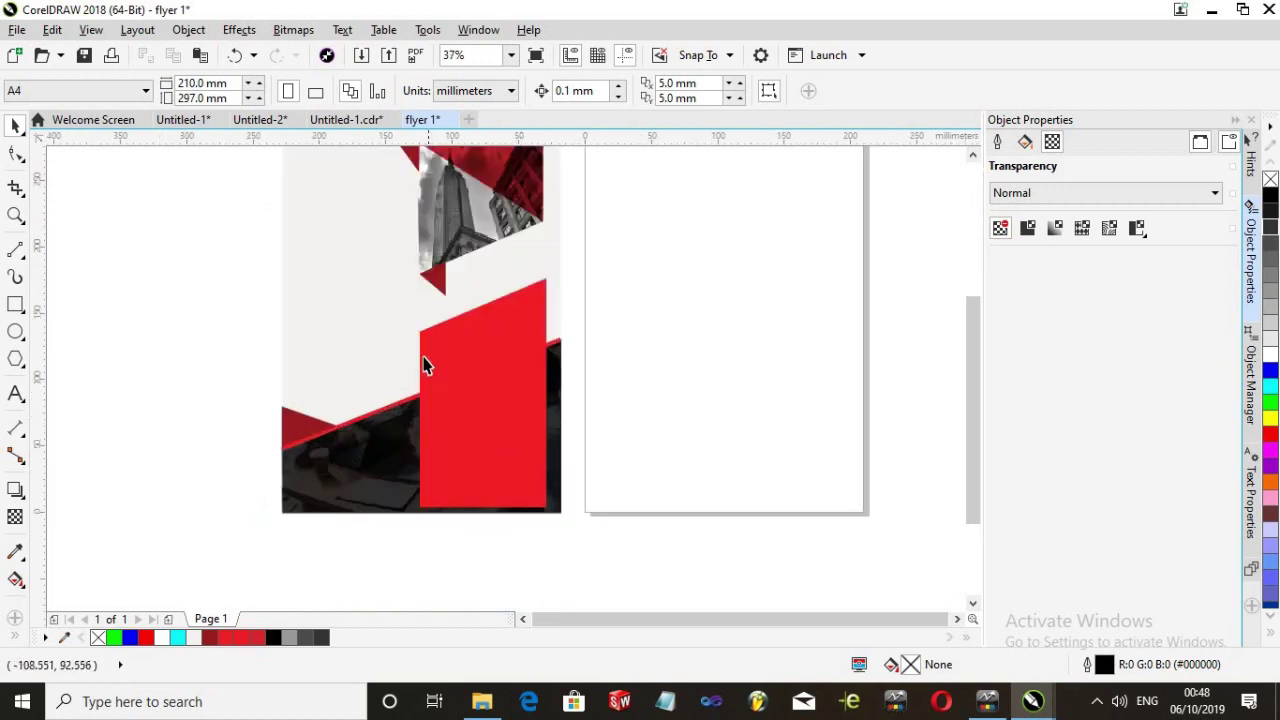
scroll(423, 363, "up", 2)
scroll(424, 365, "down", 2)
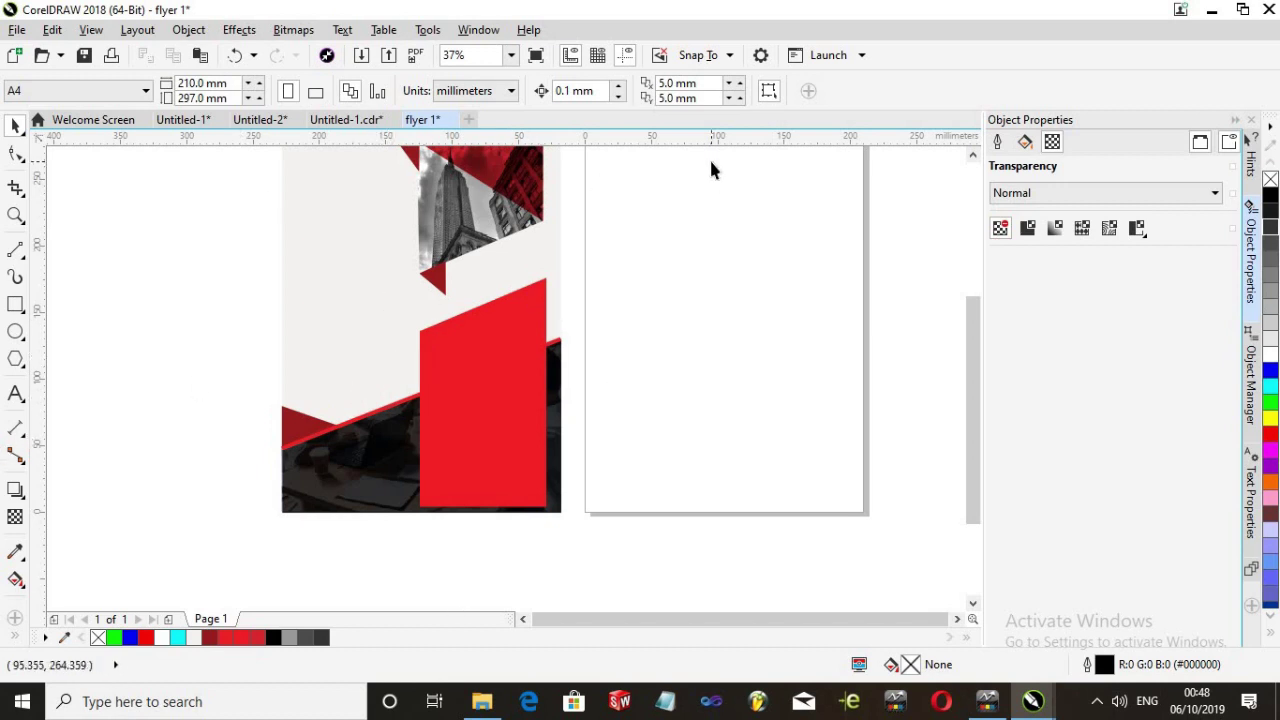
left_click(15, 187)
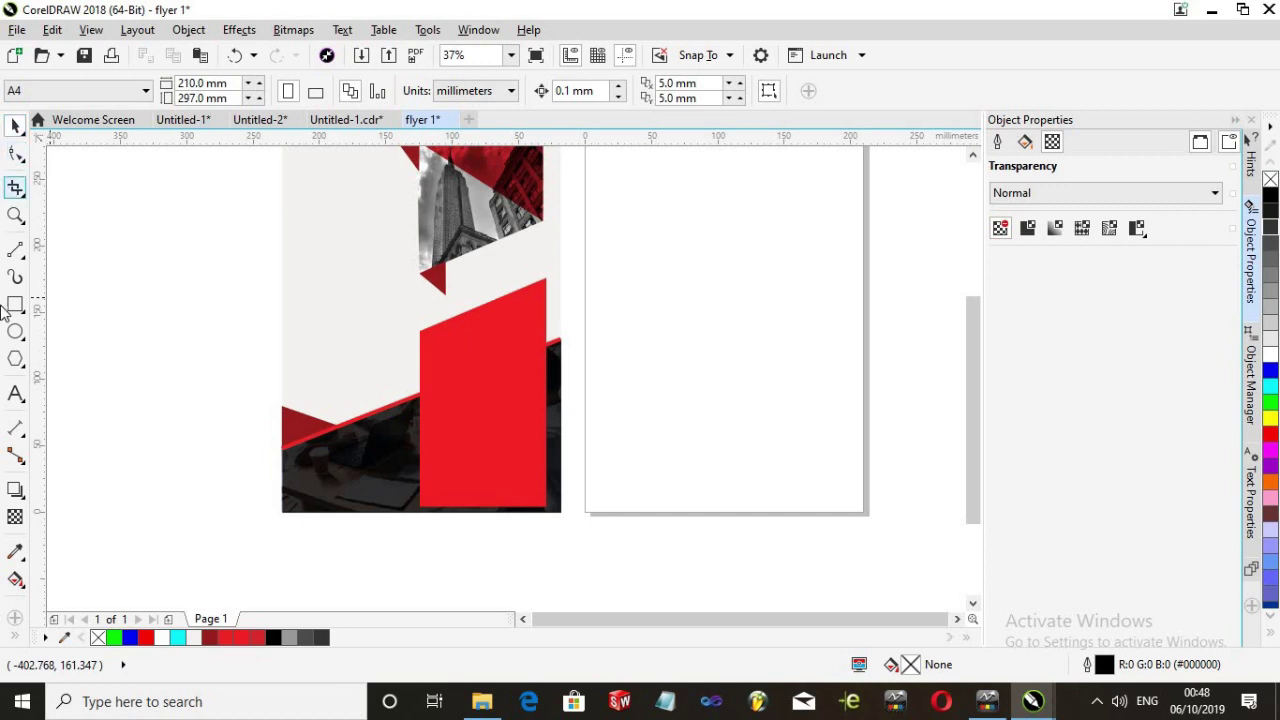
left_click(17, 490)
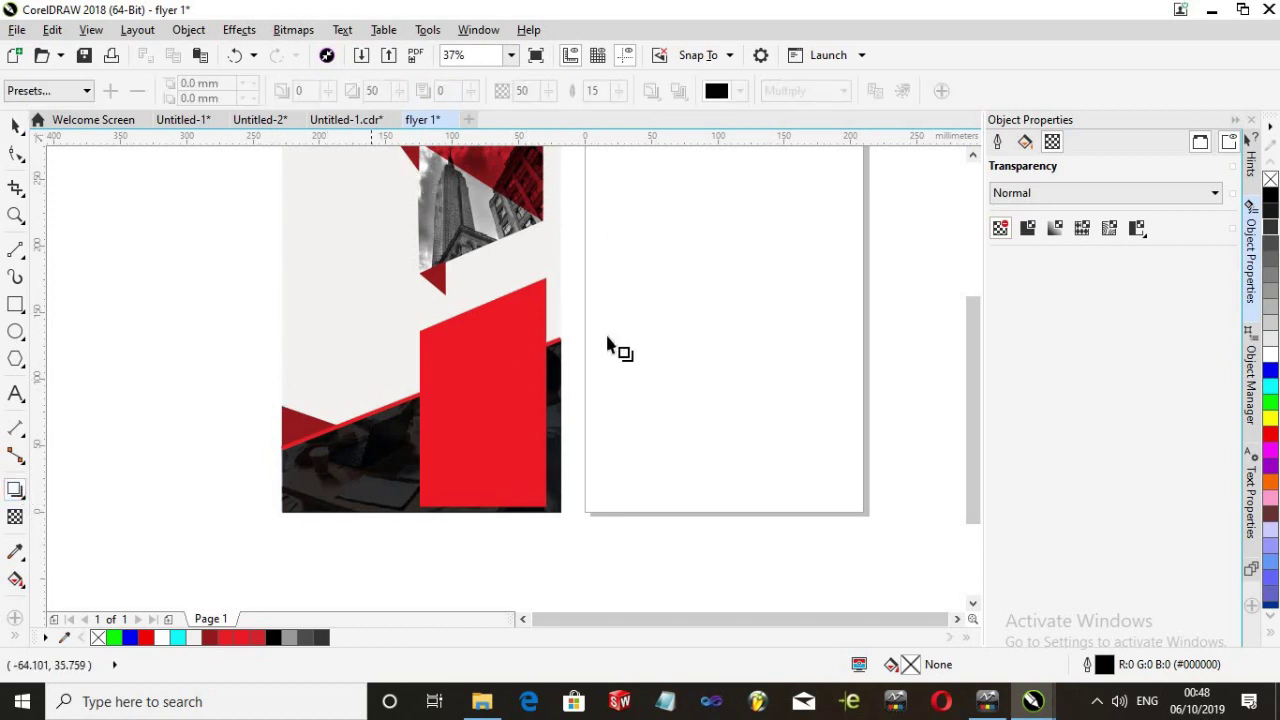
left_click(501, 373)
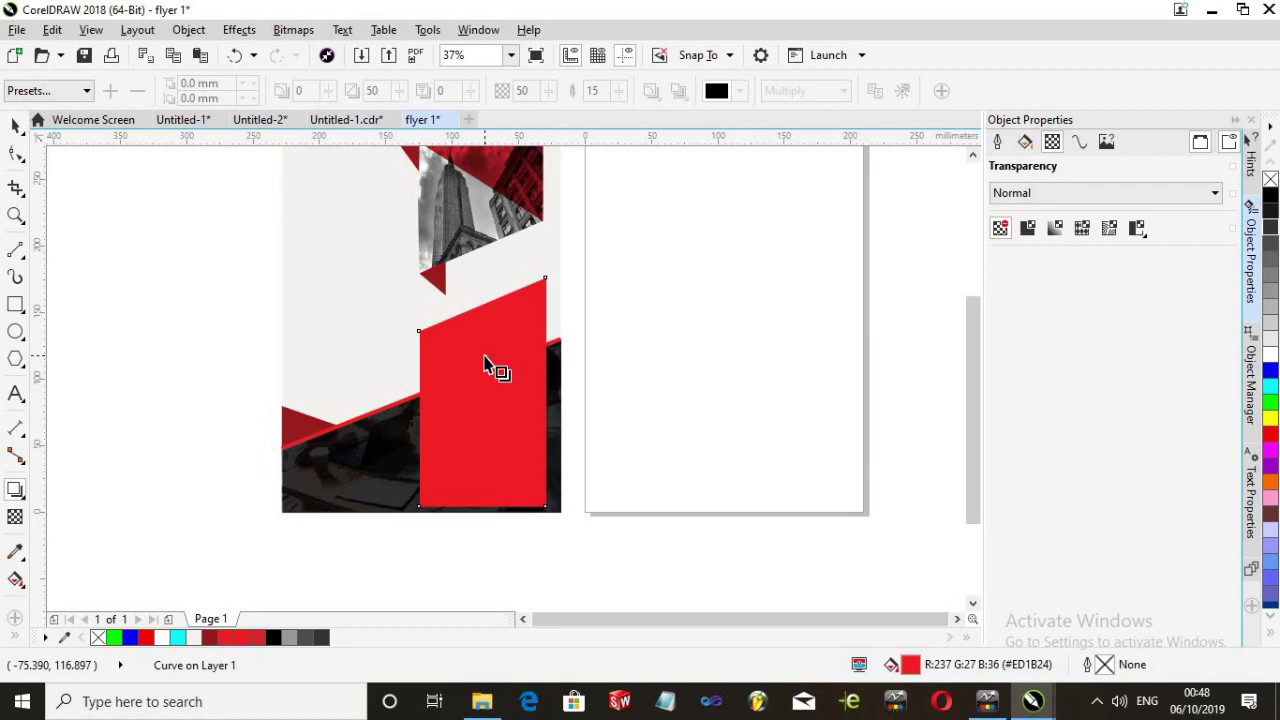
left_click_drag(483, 392, 486, 297)
scroll(477, 331, "up", 1)
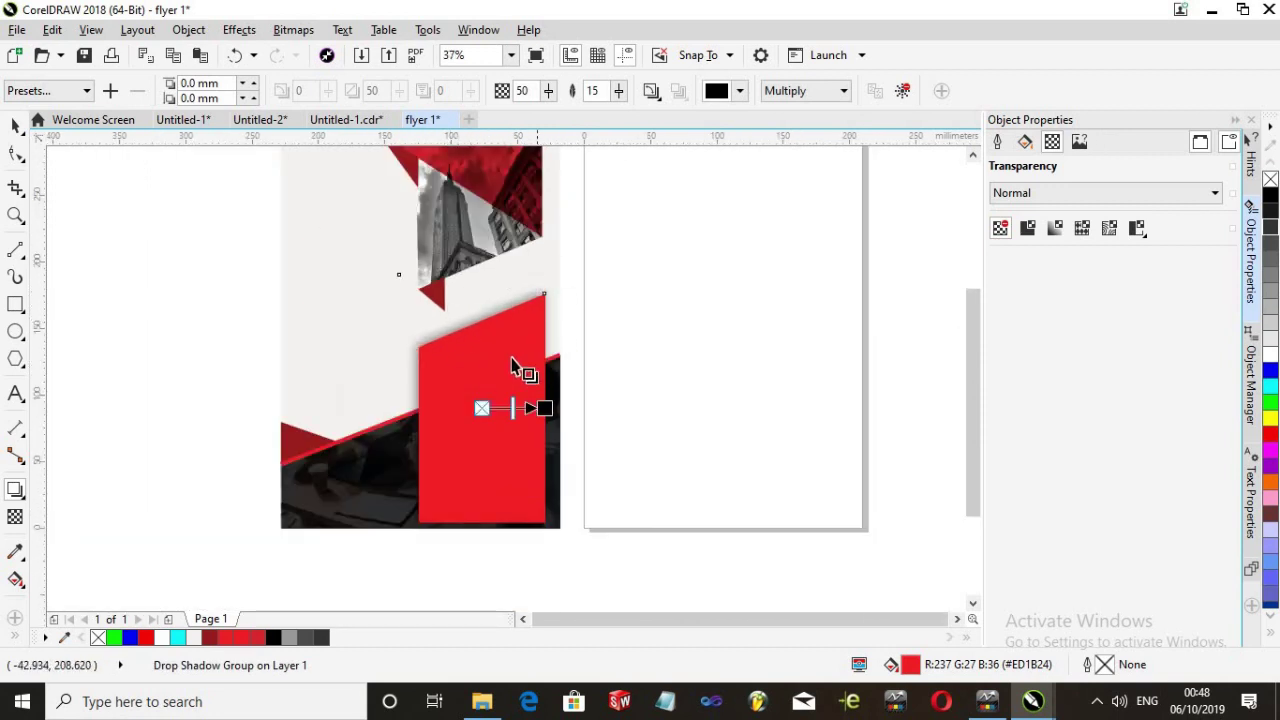
left_click_drag(544, 408, 855, 338)
mouse_move(544, 408)
left_mouse_down()
mouse_move(598, 380)
mouse_move(462, 405)
mouse_move(478, 376)
mouse_move(463, 357)
mouse_move(466, 320)
mouse_move(485, 340)
left_mouse_up()
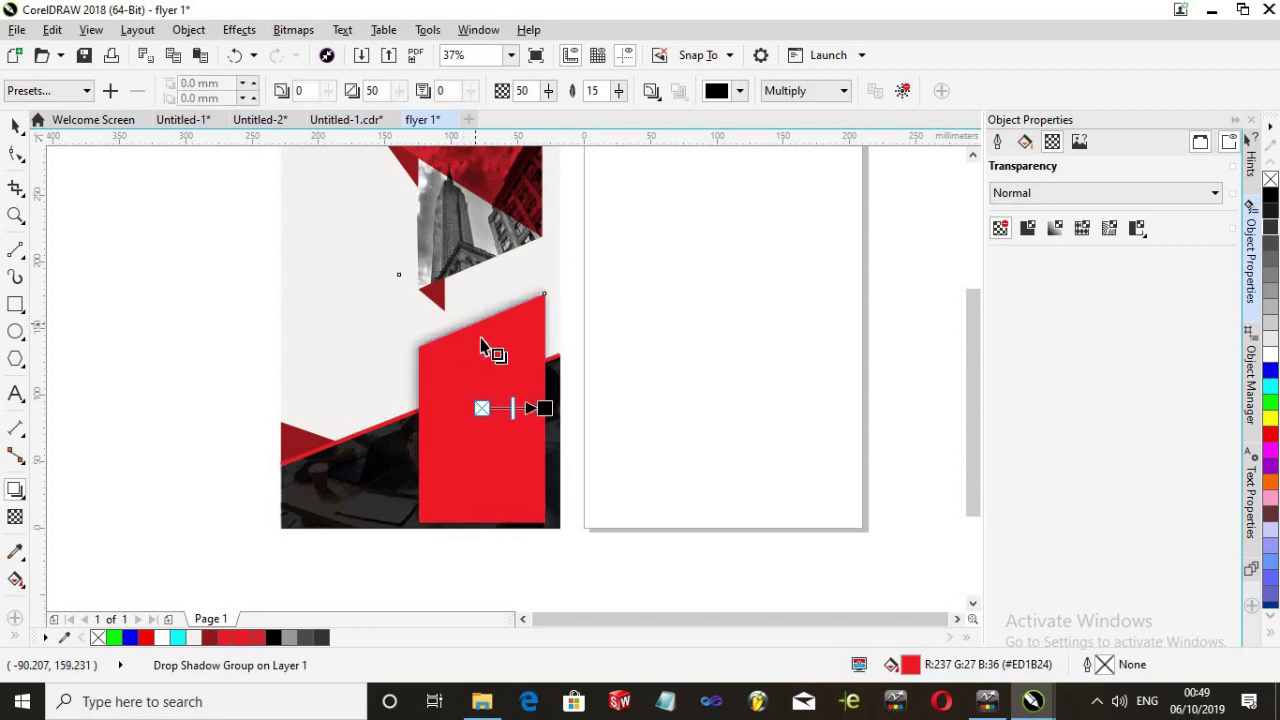
Add a drop shadow to the dark red triangle at the flyer's left edge, above the darkened office photo
scroll(481, 335, "up", 2)
scroll(486, 337, "down", 4)
scroll(491, 369, "up", 2)
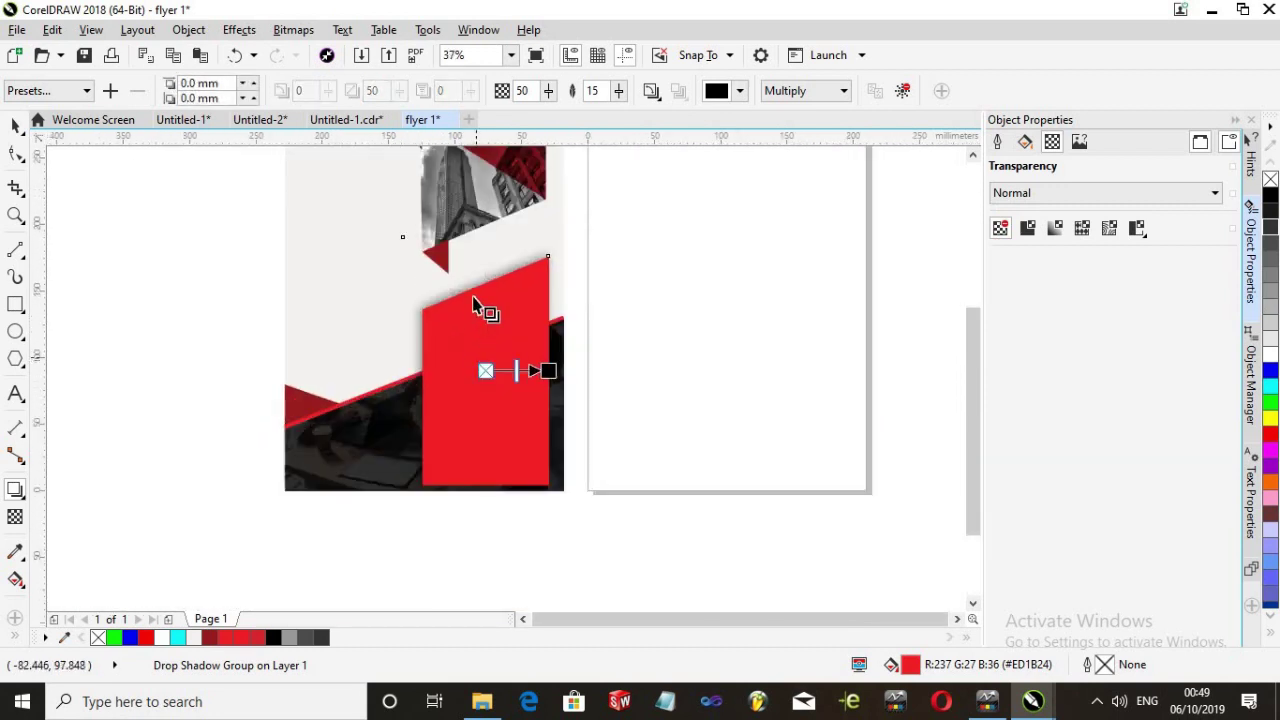
scroll(560, 283, "down", 1)
scroll(560, 283, "up", 1)
scroll(329, 449, "up", 1)
scroll(323, 500, "down", 1)
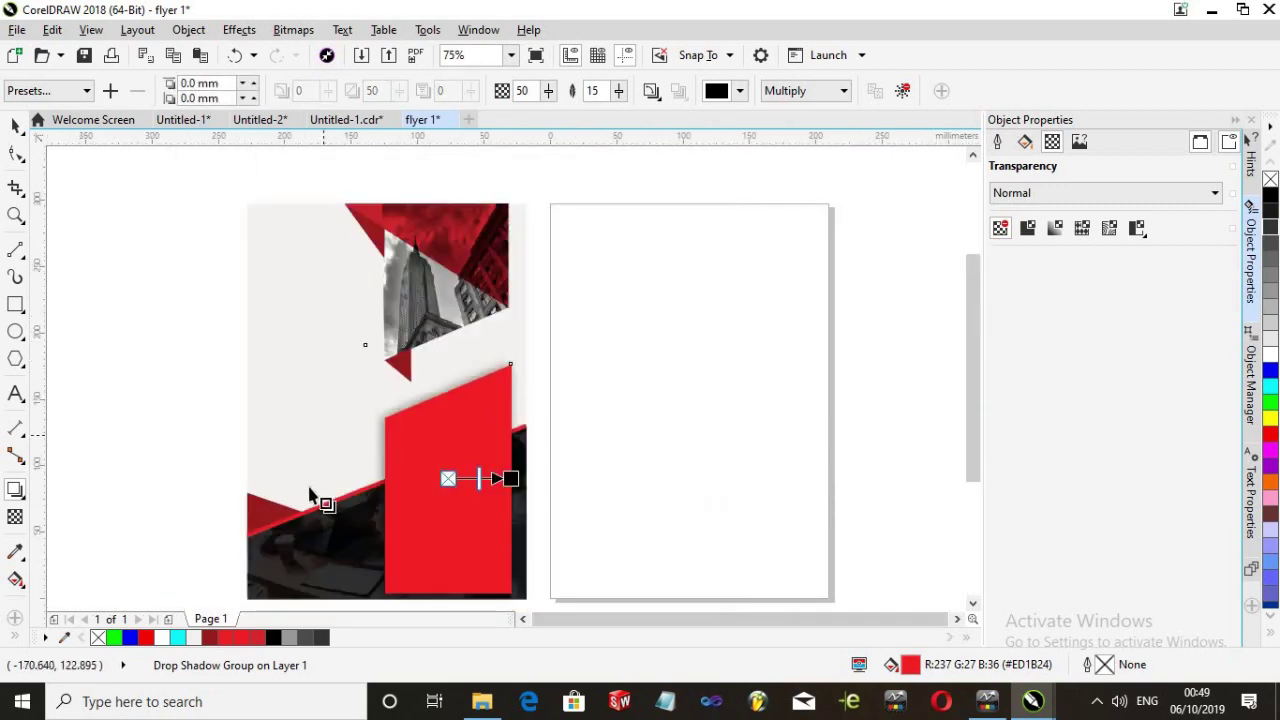
left_click(282, 515)
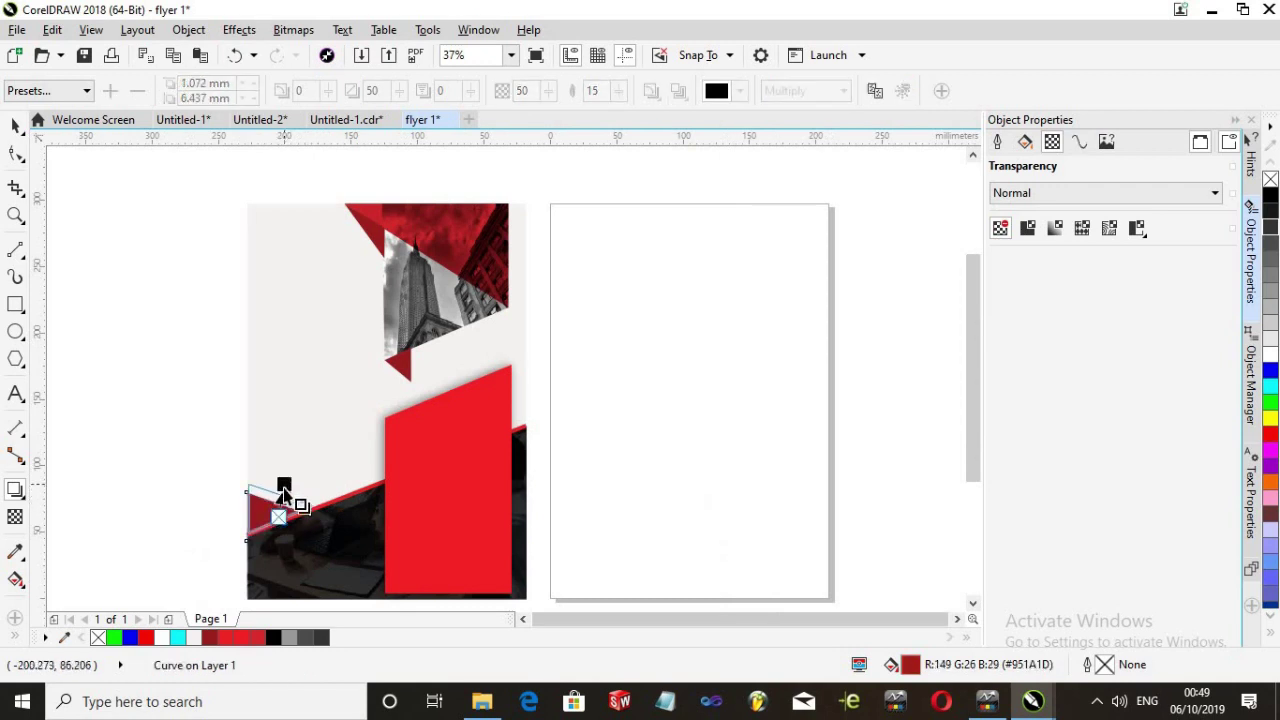
left_click_drag(283, 500, 283, 492)
left_click(128, 500)
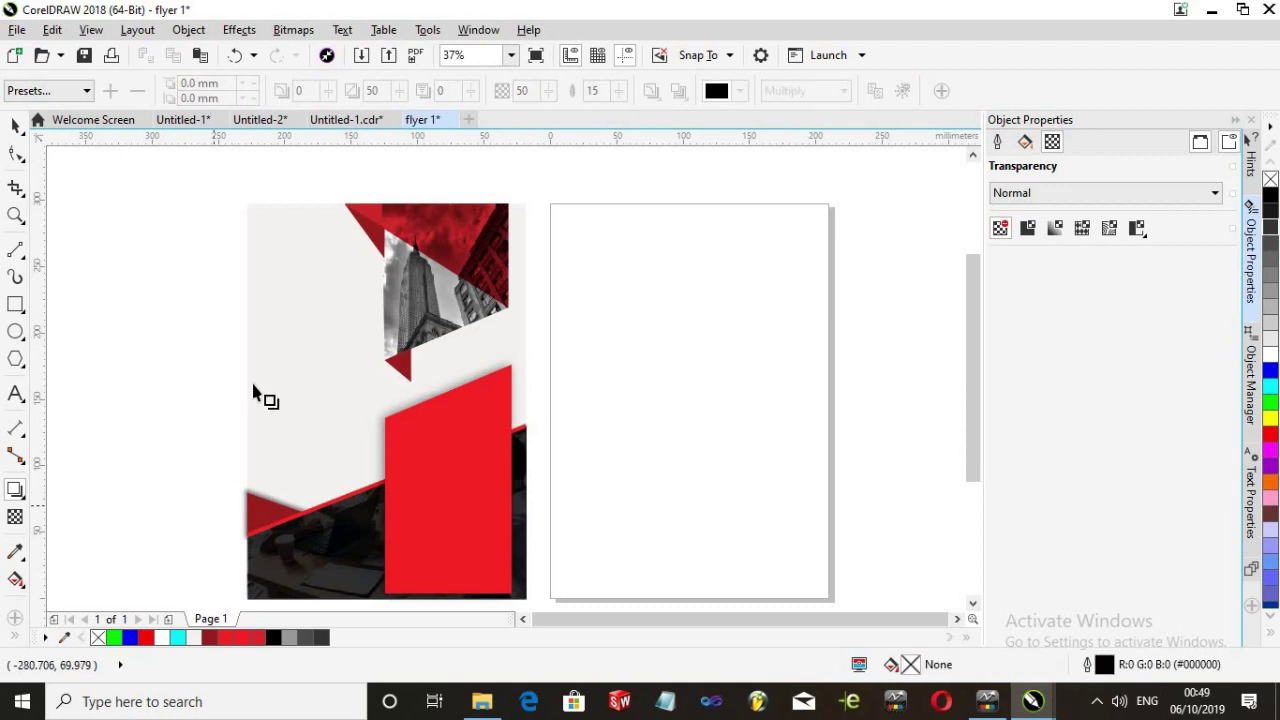
Try a drop shadow on the small dark red triangle below the city photo and undo it
left_click(404, 372)
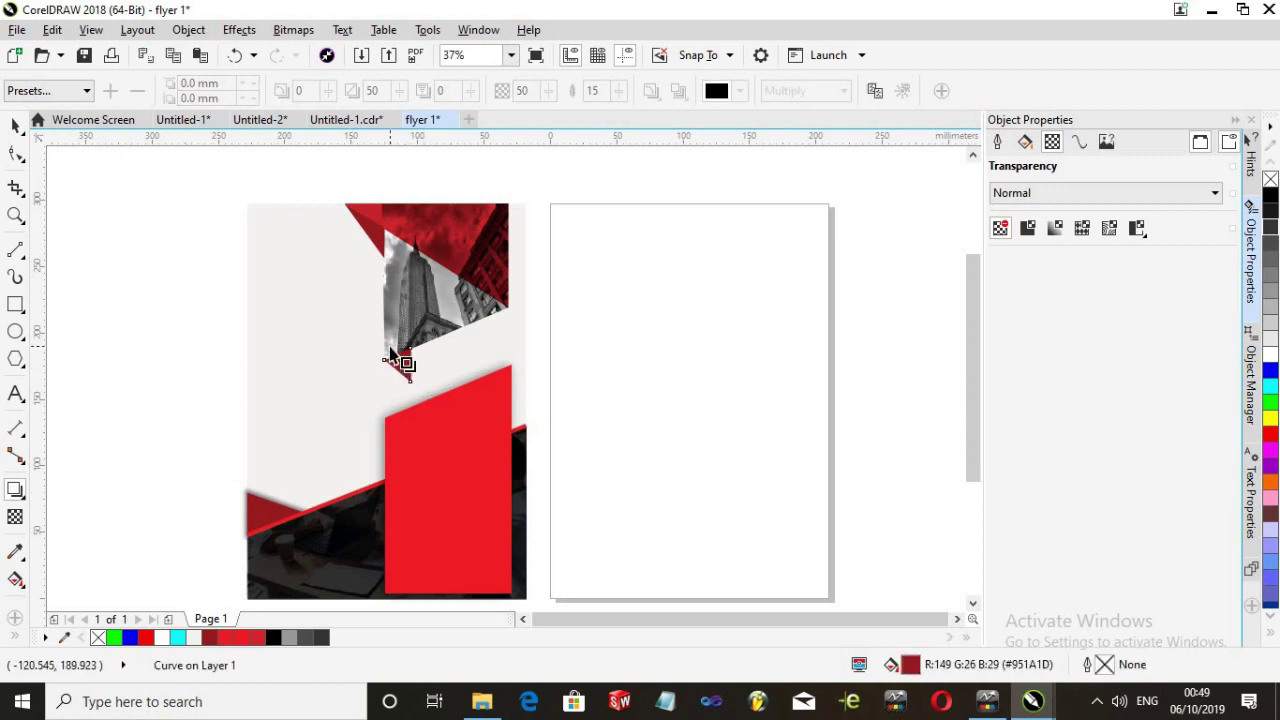
scroll(404, 375, "up", 2)
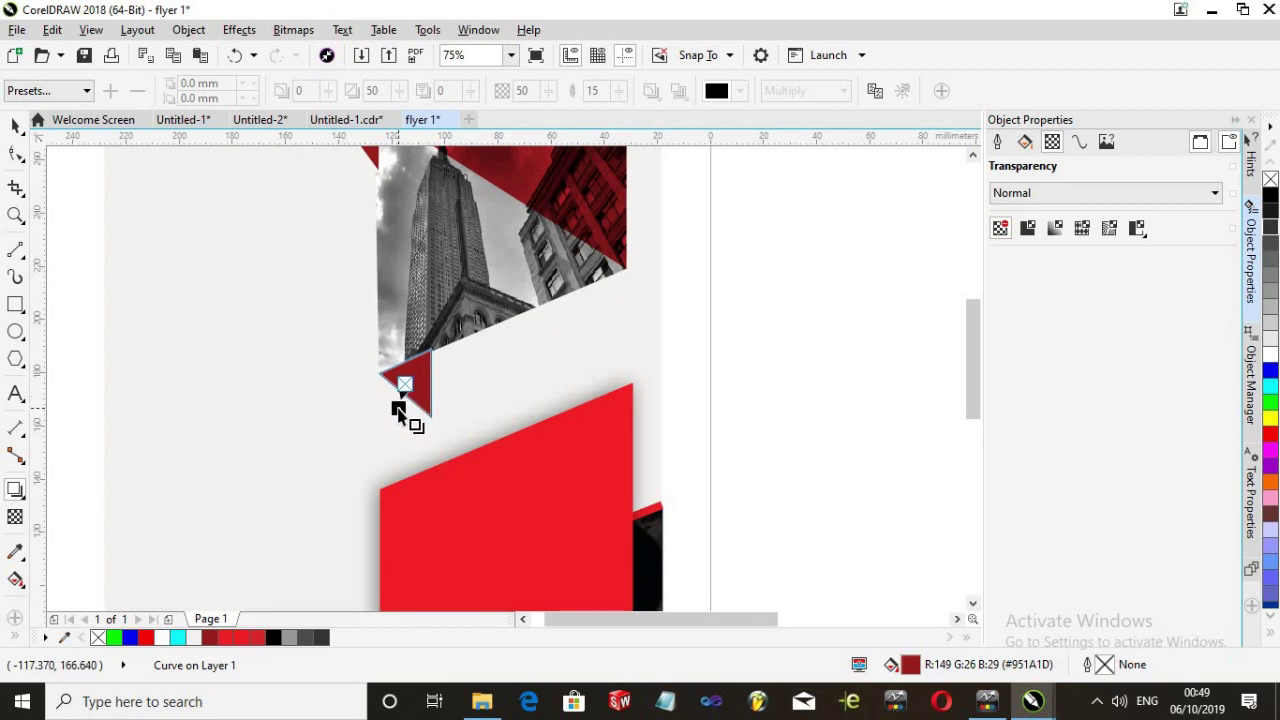
scroll(398, 410, "down", 2)
mouse_move(399, 392)
left_mouse_down()
mouse_move(392, 300)
mouse_move(378, 283)
mouse_move(414, 396)
left_mouse_up()
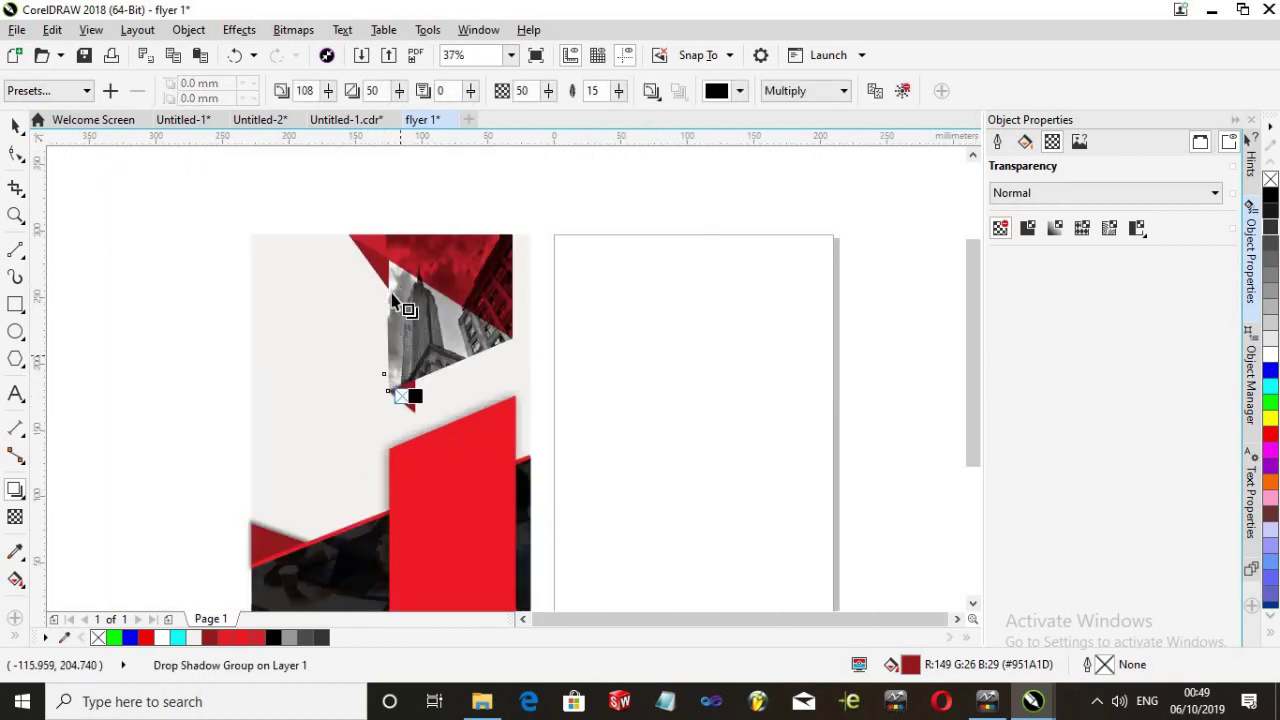
key("ctrl+z")
key("ctrl+z")
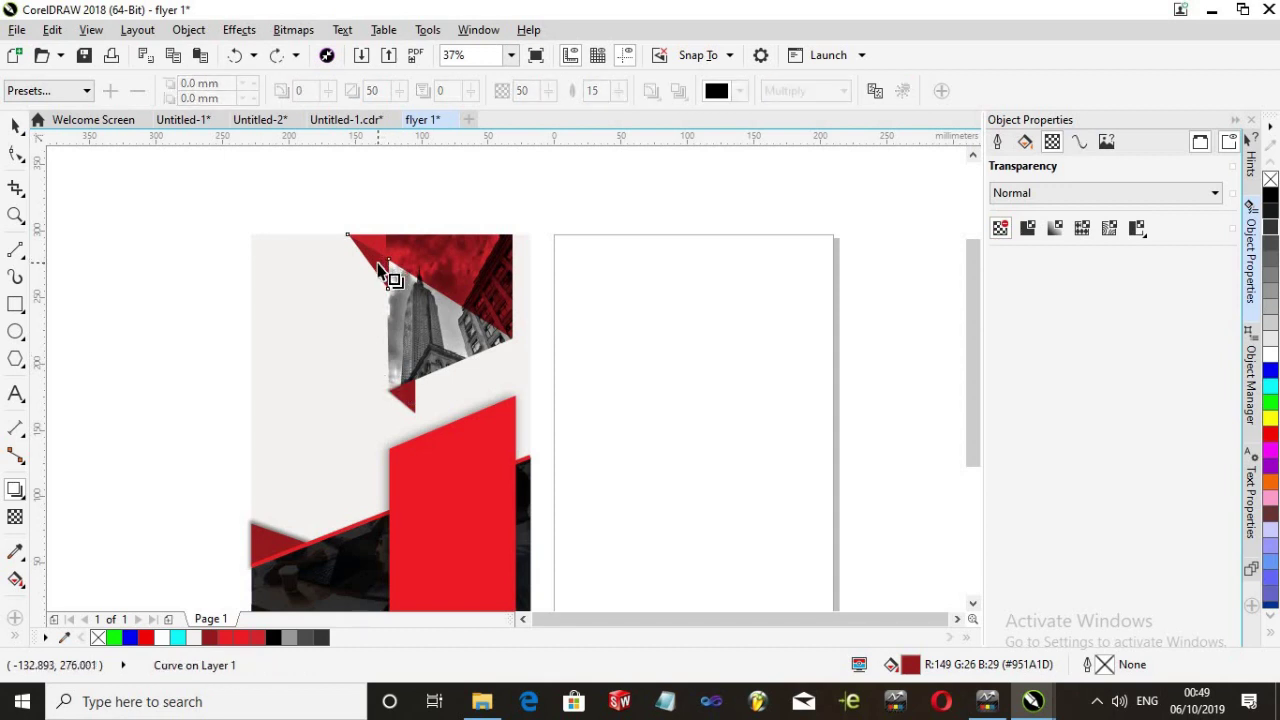
Try a drop shadow cast to the left from the dark red triangle at the upper edge of the city photo
left_click_drag(387, 264, 337, 266)
scroll(338, 267, "down", 2)
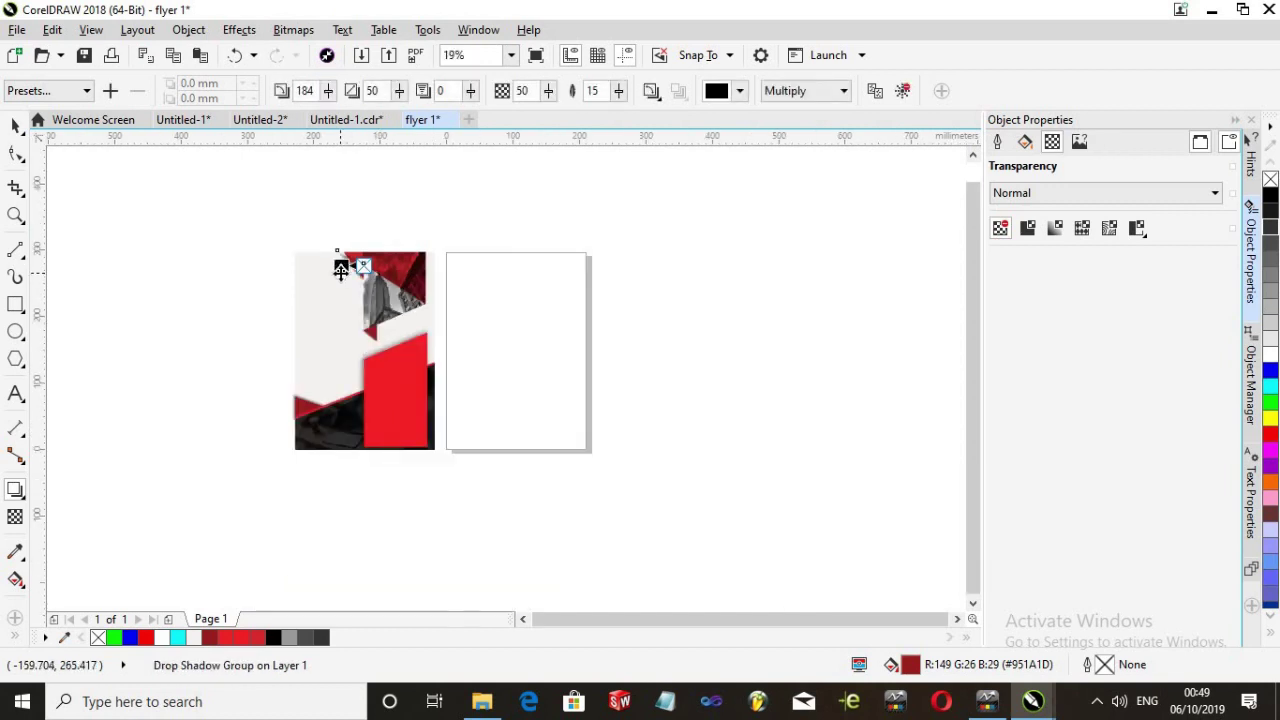
scroll(423, 288, "up", 2)
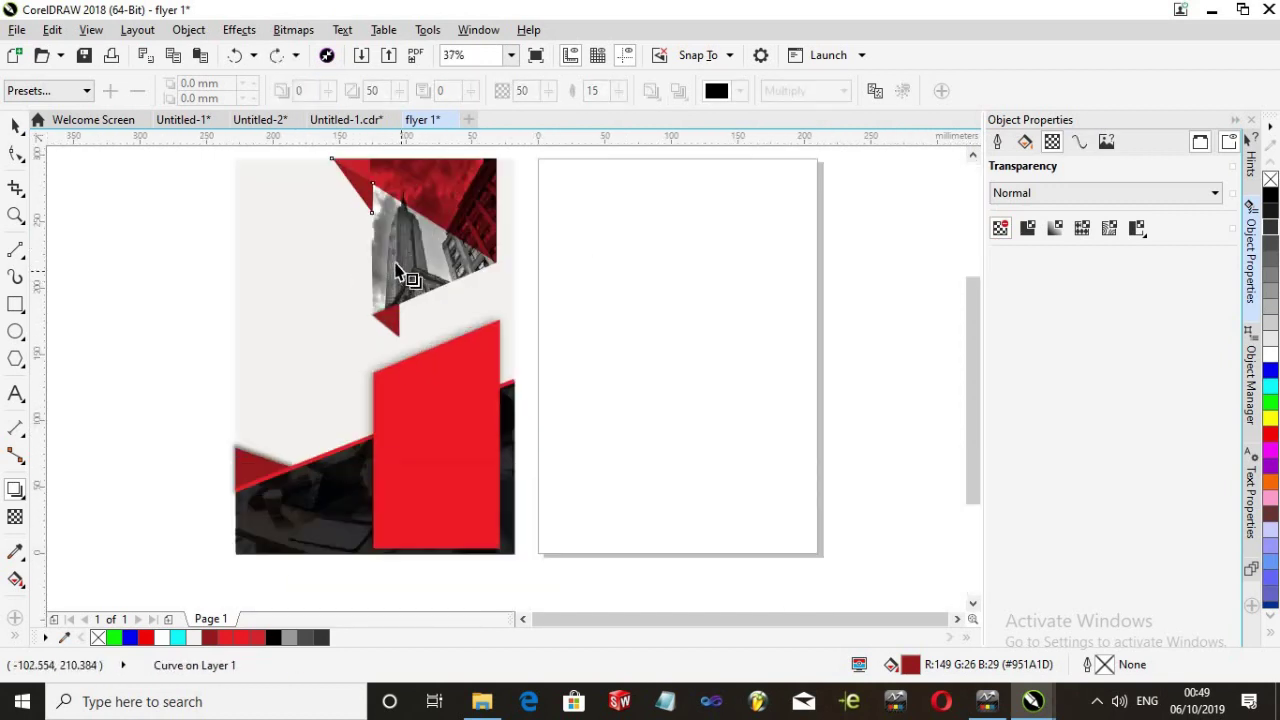
scroll(397, 270, "down", 2)
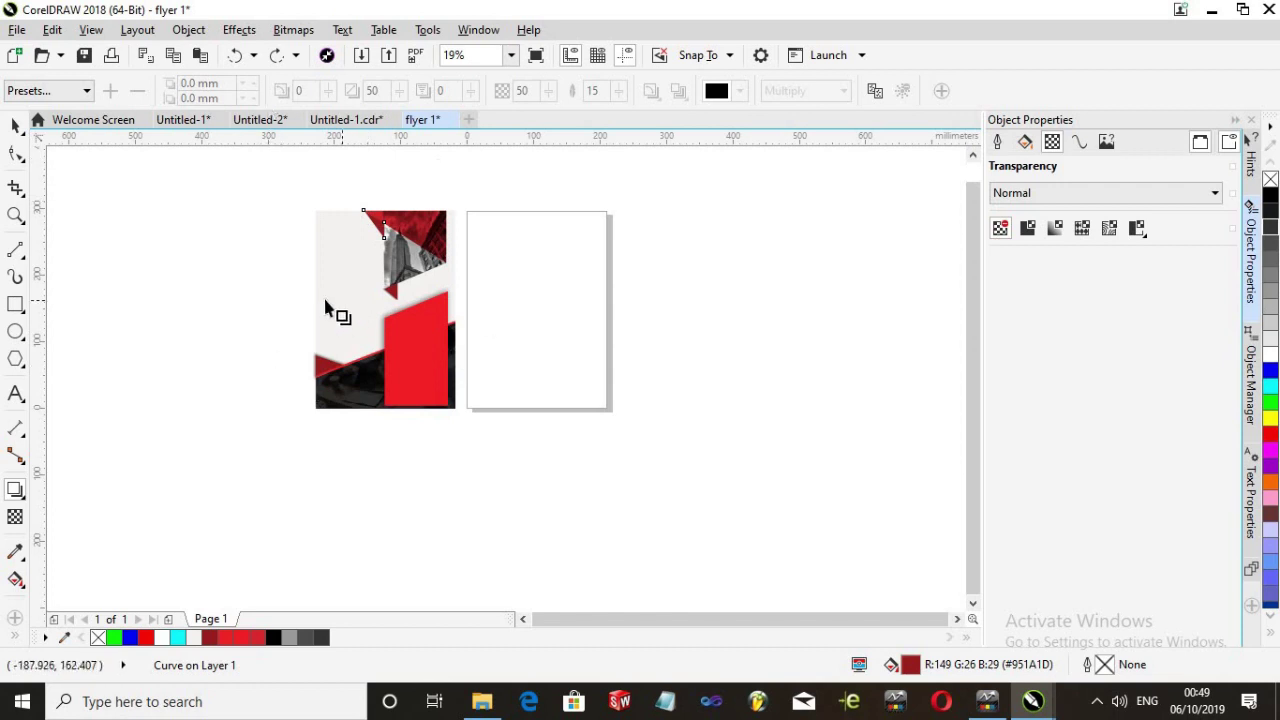
Deselect the dark red triangle and start exporting the flyer to the Desktop as flyer 1 in PNG - Portable Network Graphics format
scroll(343, 272, "up", 2)
scroll(342, 268, "down", 2)
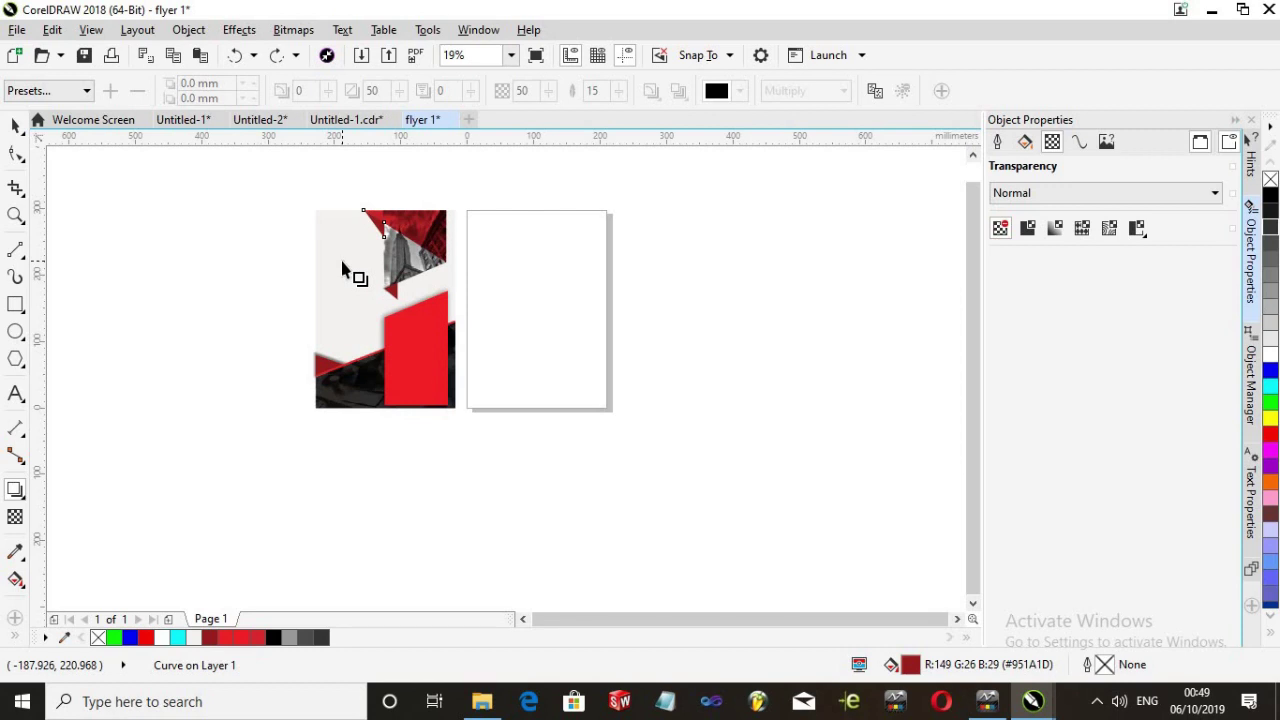
left_click(15, 128)
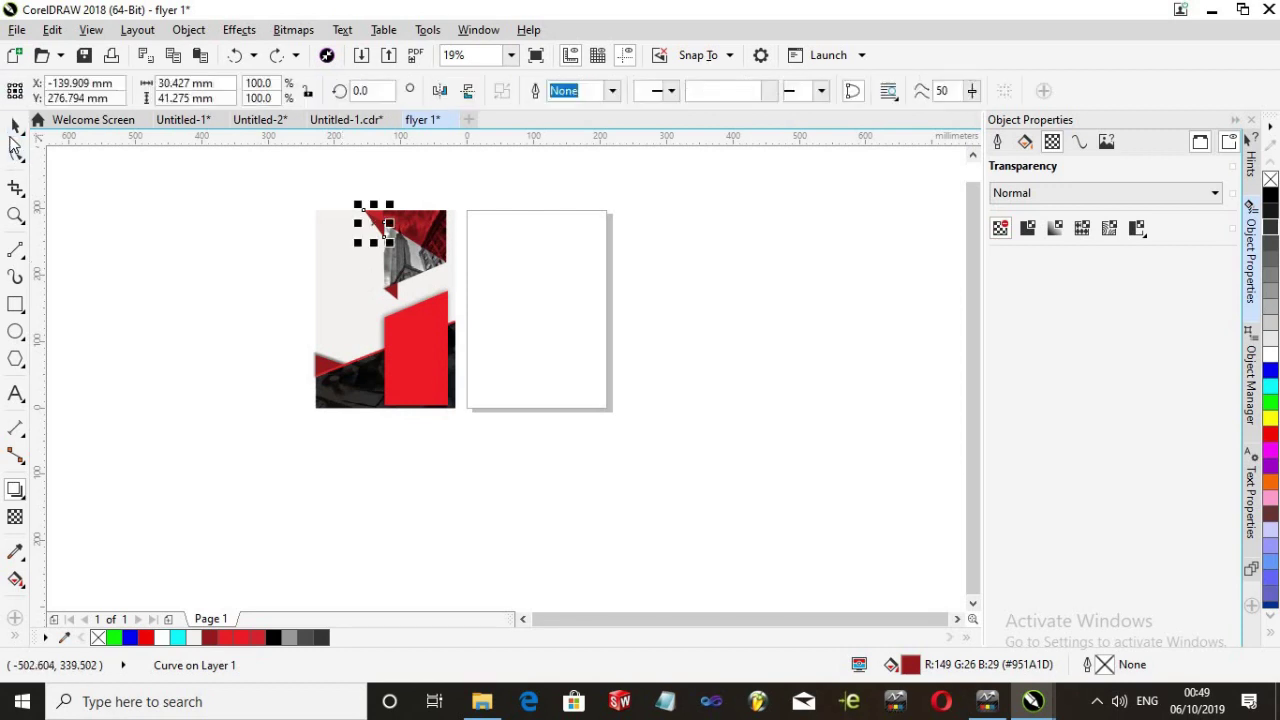
left_click(168, 261)
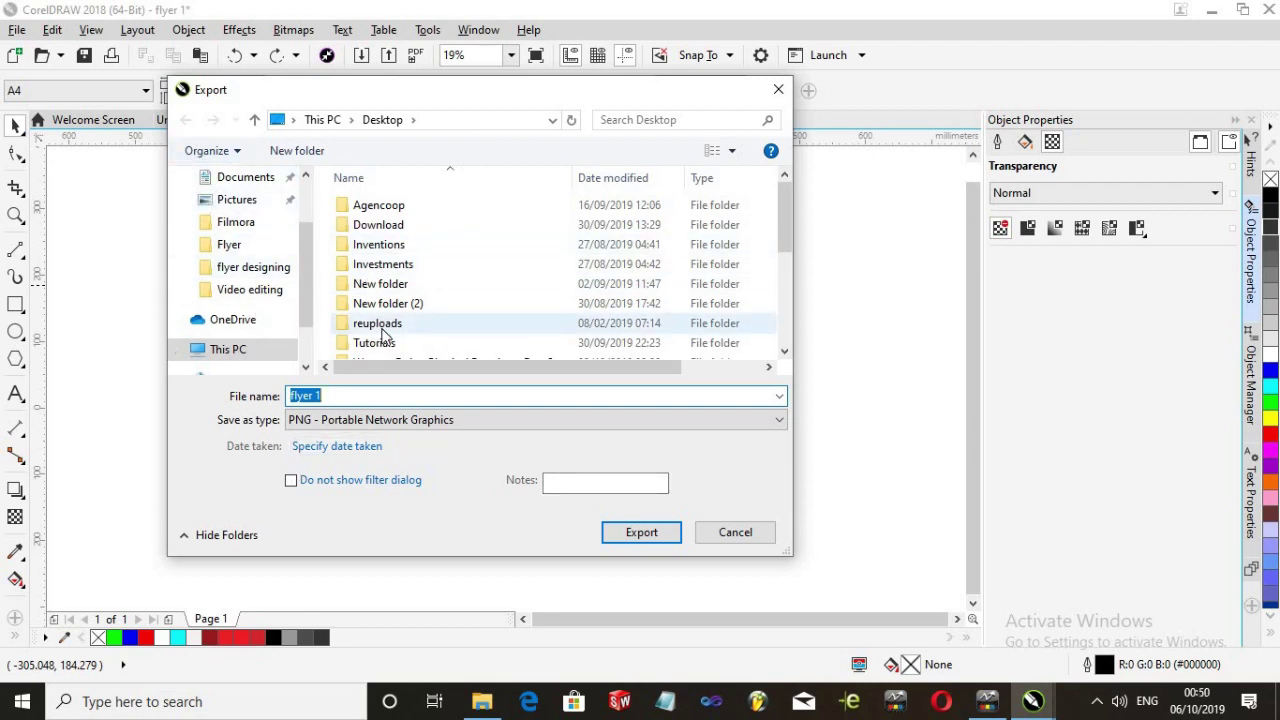
scroll(390, 330, "down", 4)
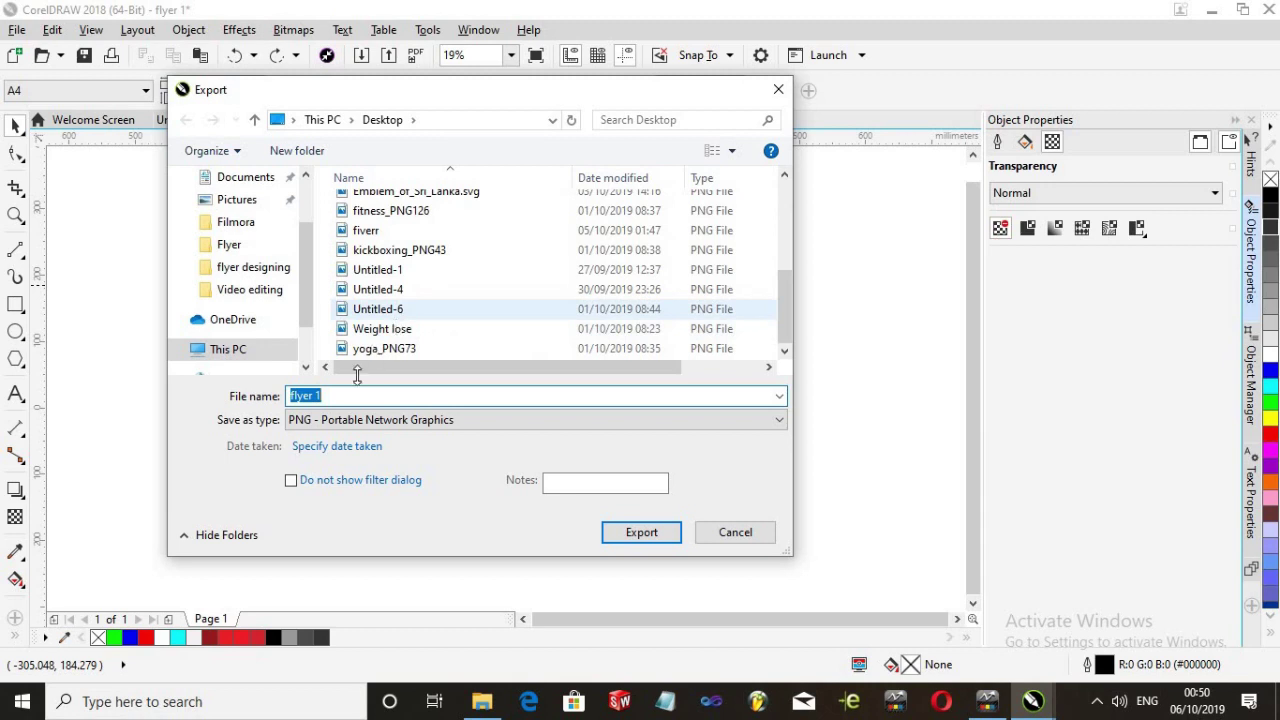
left_click(398, 426)
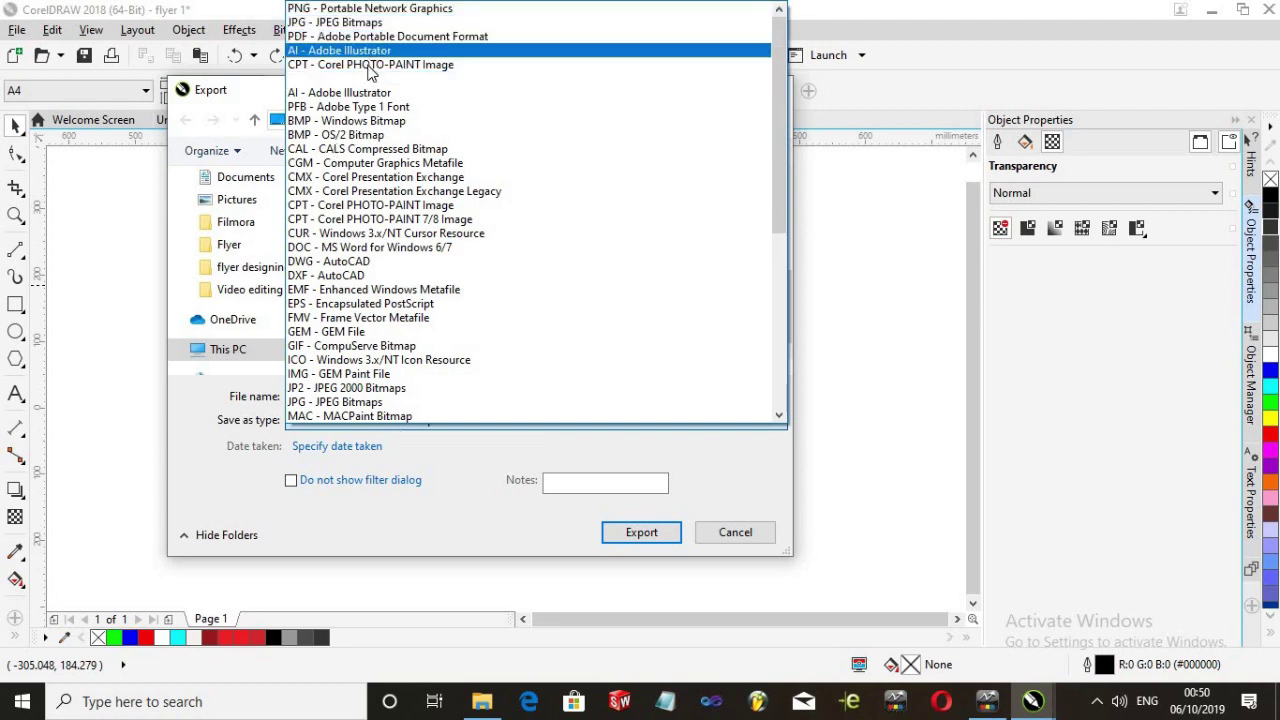
scroll(457, 150, "down", 8)
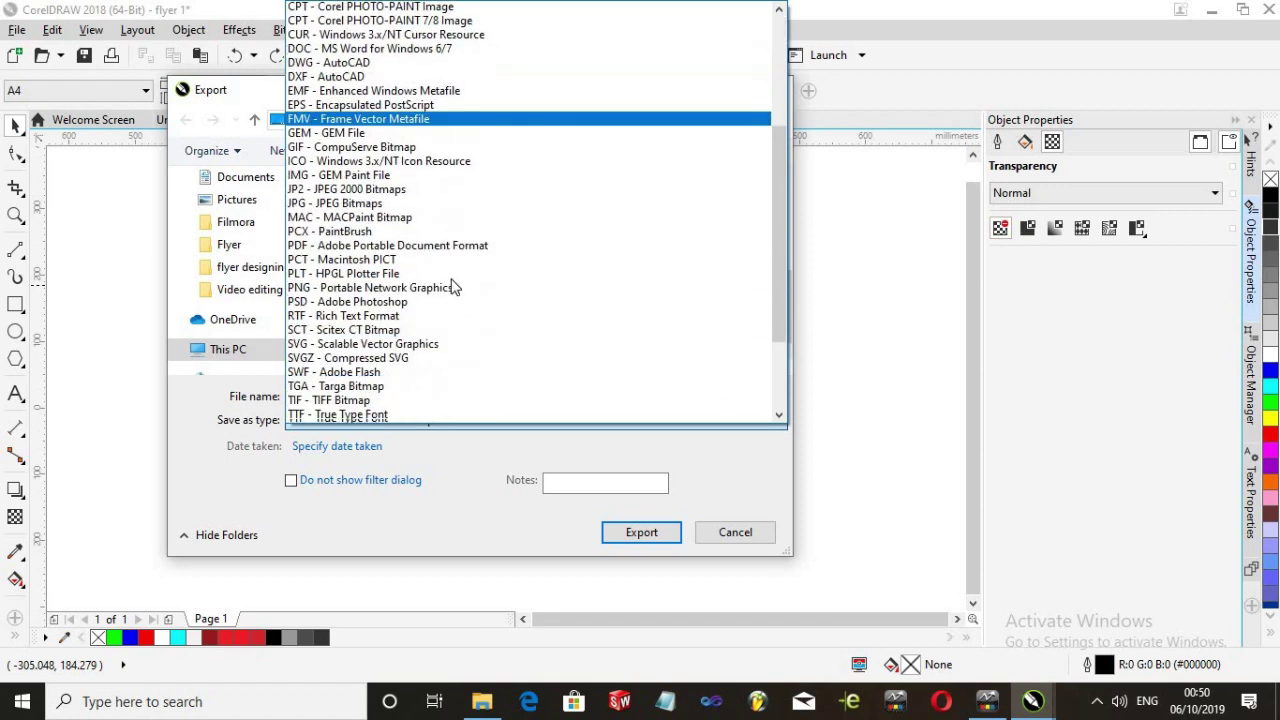
scroll(455, 289, "up", 8)
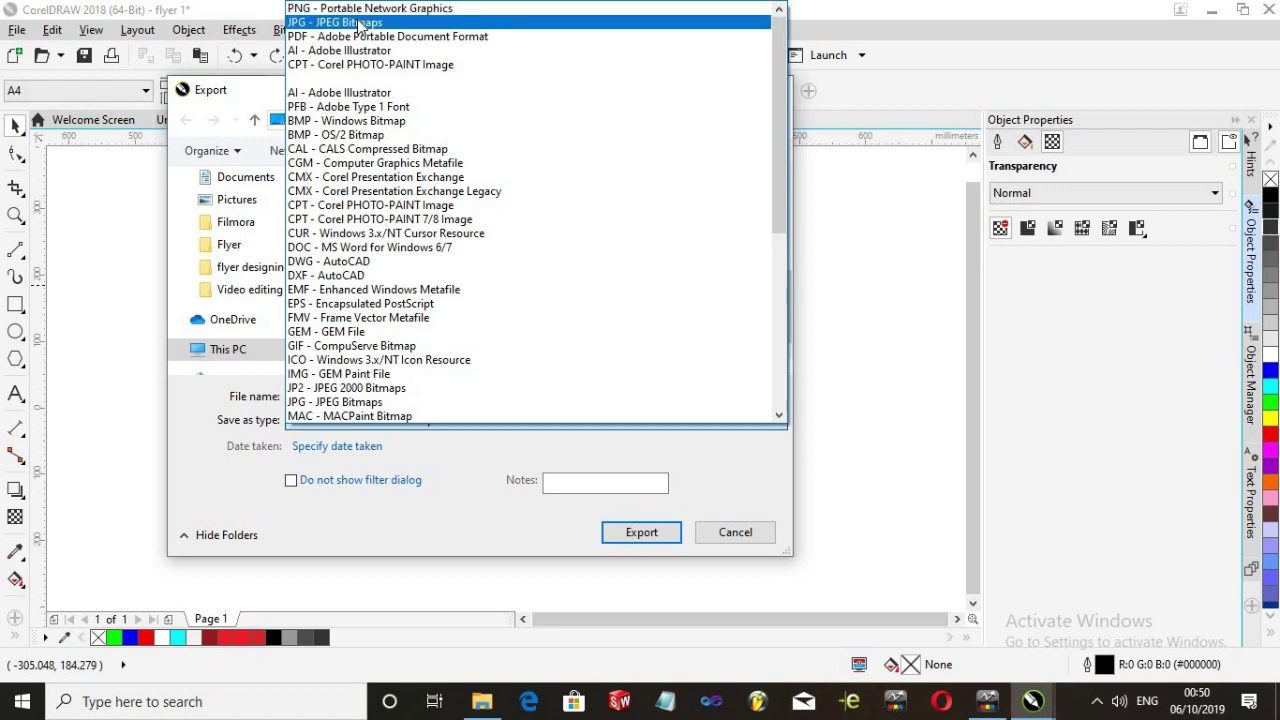
left_click(555, 10)
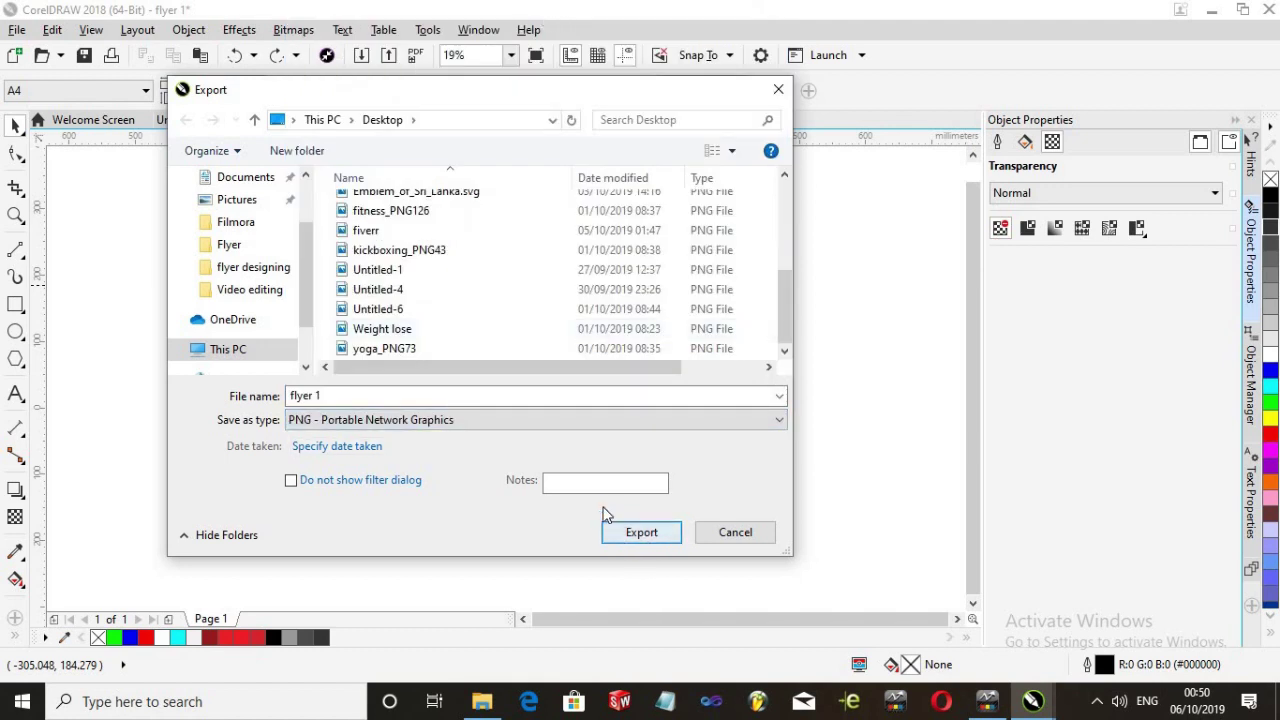
left_click(642, 533)
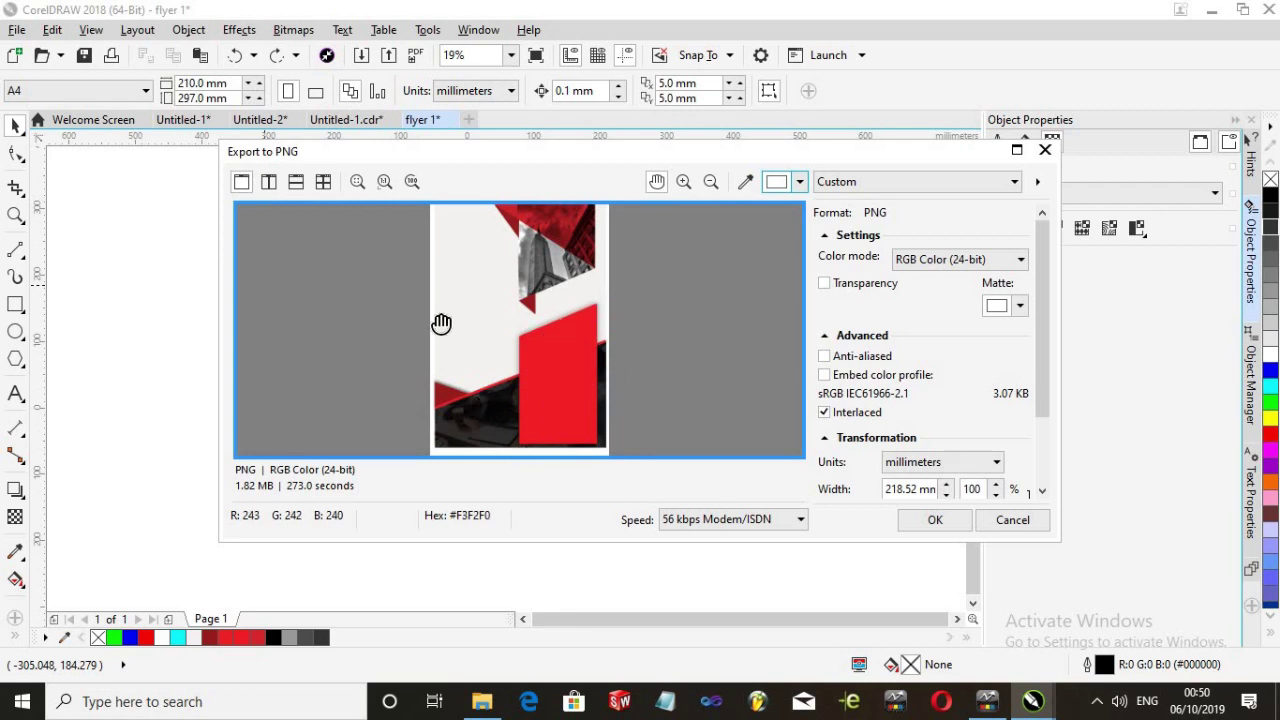
Examine the flyer's outer edges in the PNG export preview and cancel the export
scroll(608, 349, "up", 3)
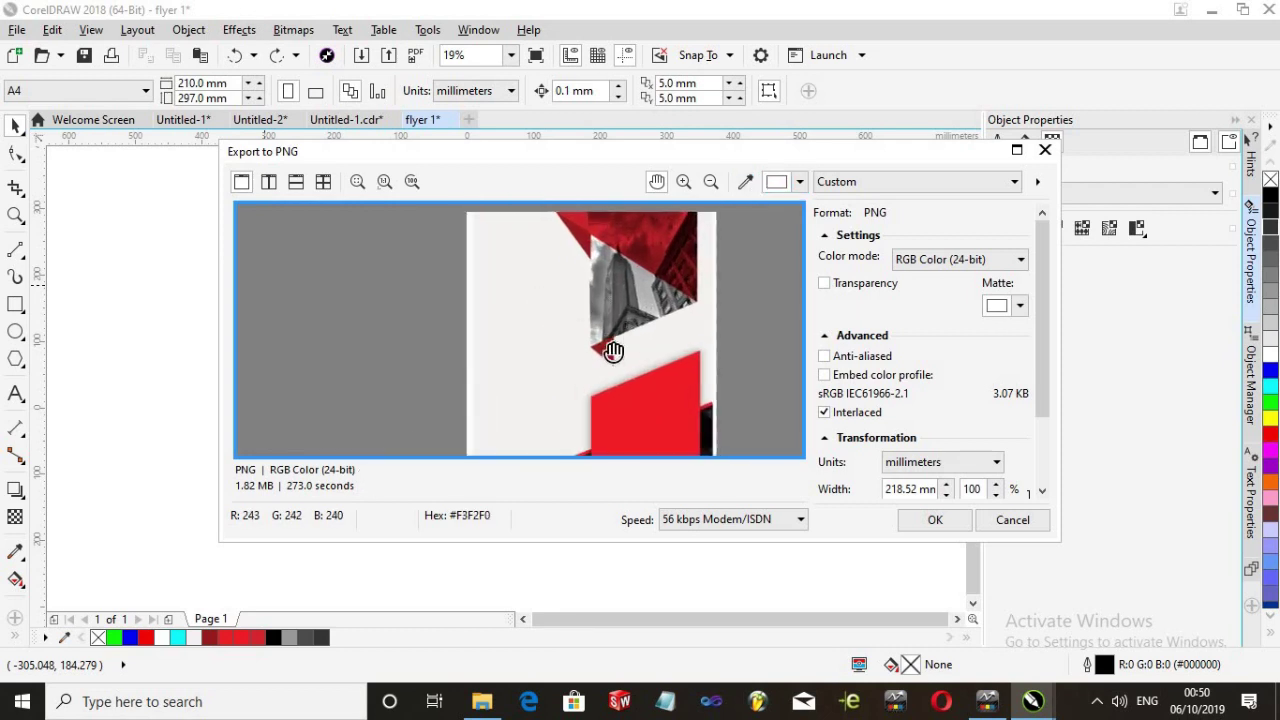
scroll(627, 357, "down", 3)
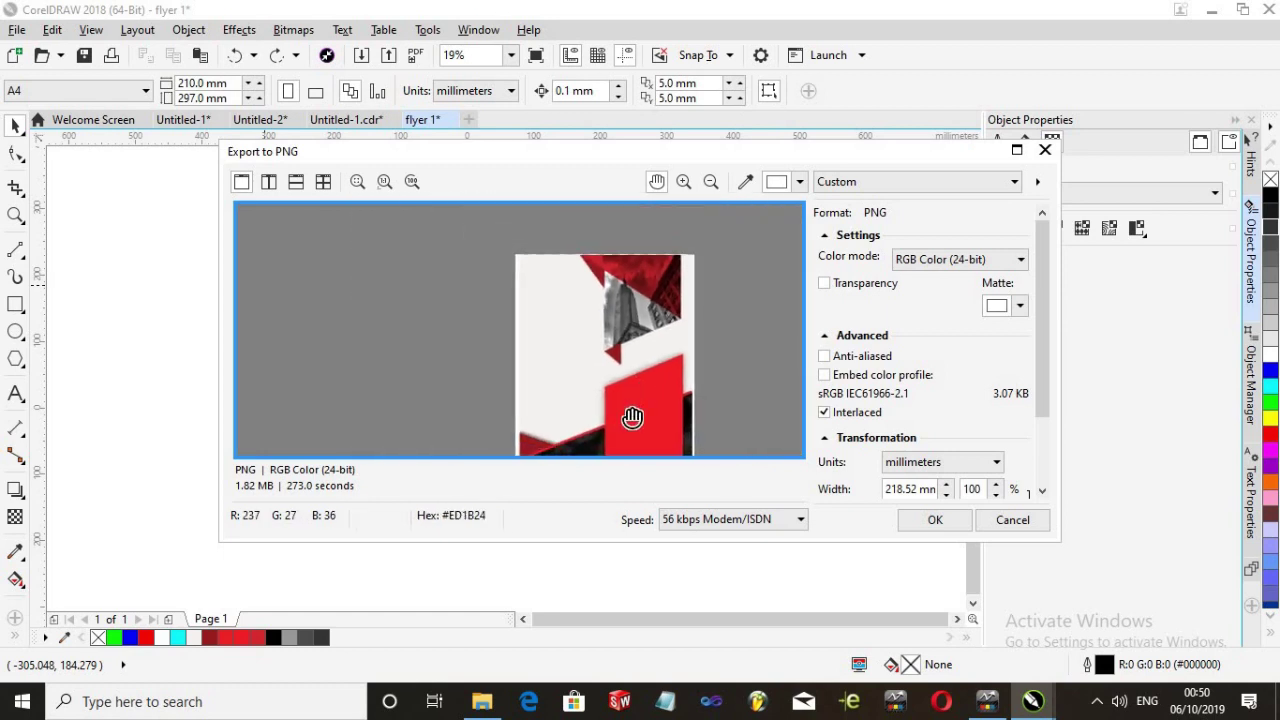
left_click_drag(583, 342, 623, 234)
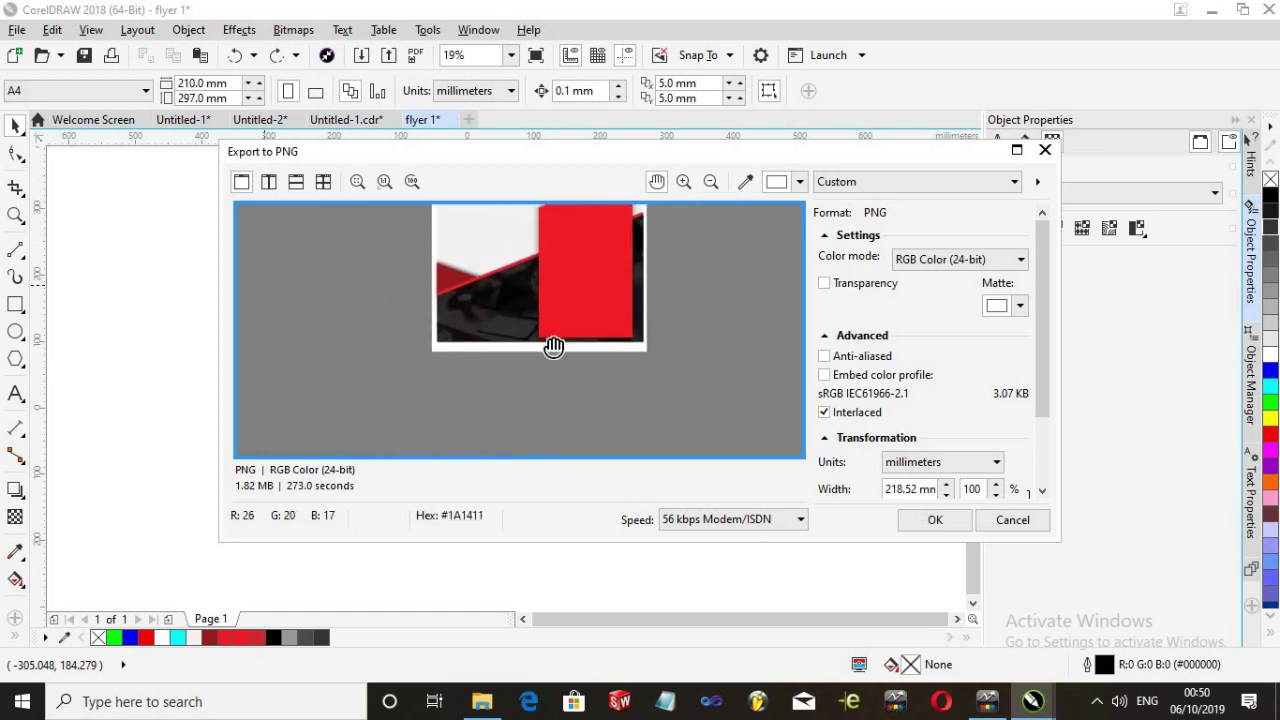
scroll(397, 366, "up", 3)
scroll(314, 355, "up", 1)
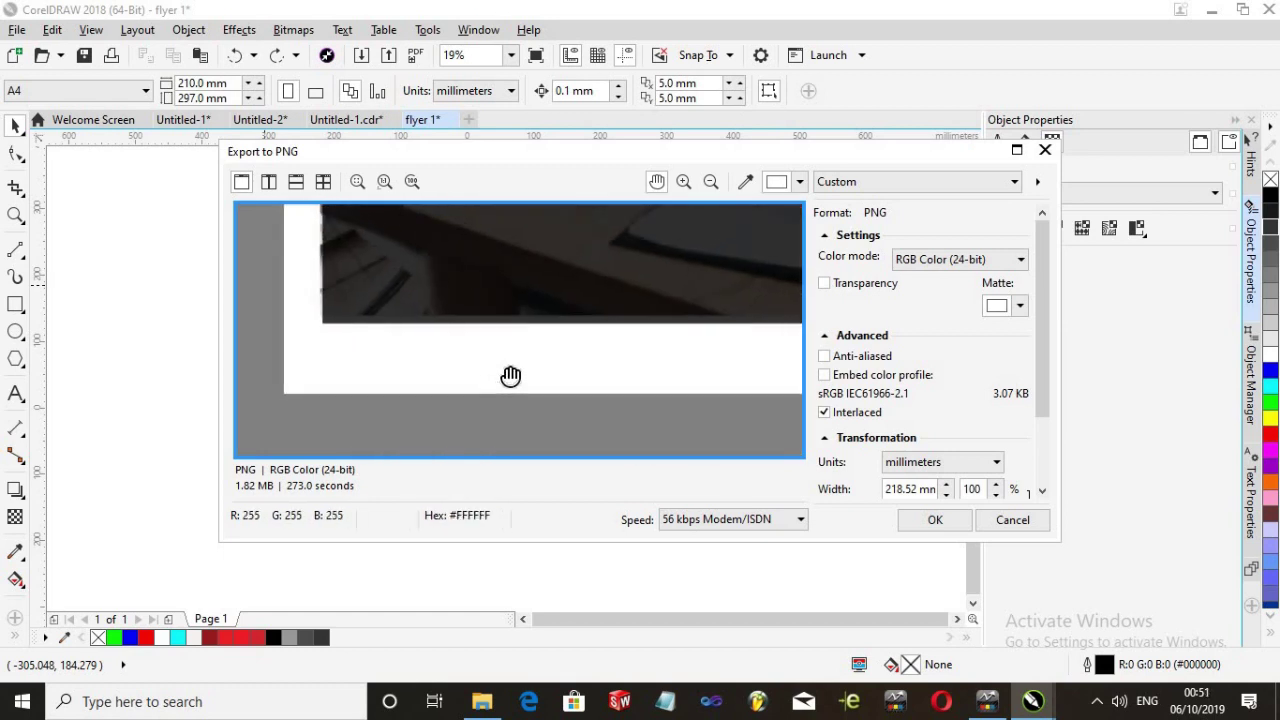
left_click_drag(509, 374, 563, 366)
scroll(493, 326, "down", 1)
left_click_drag(493, 326, 657, 275)
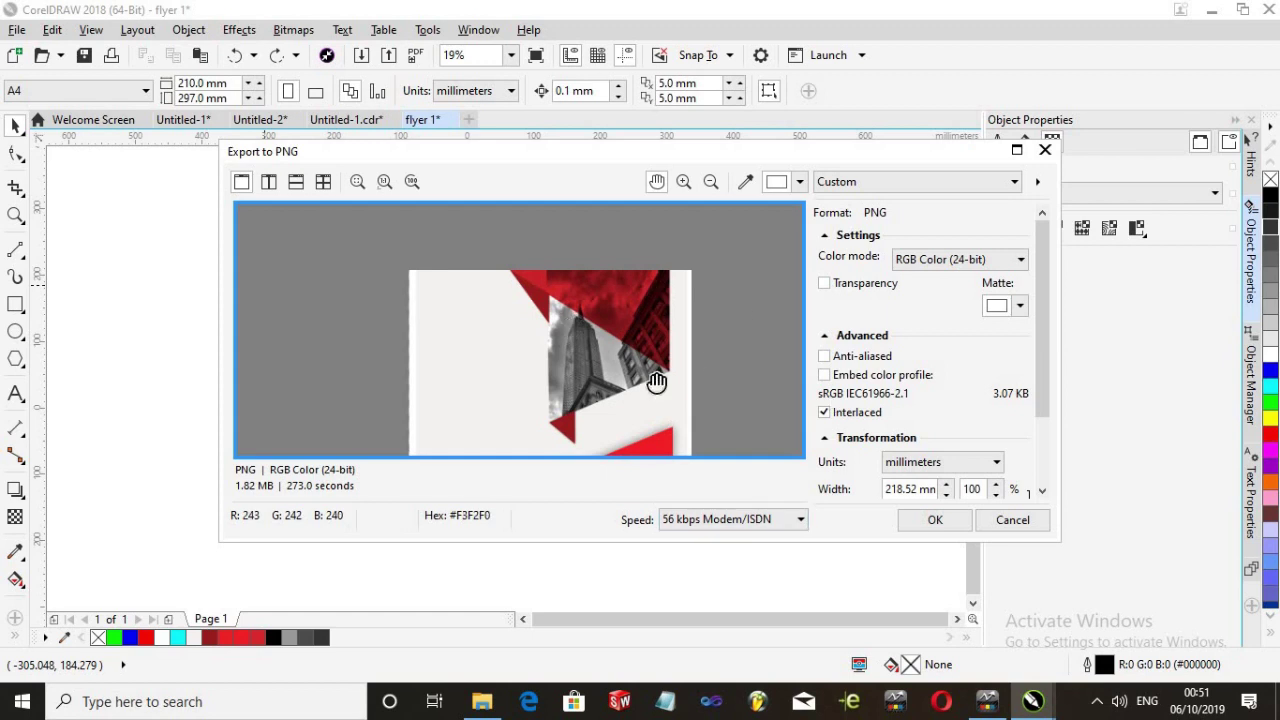
left_click_drag(602, 350, 591, 283)
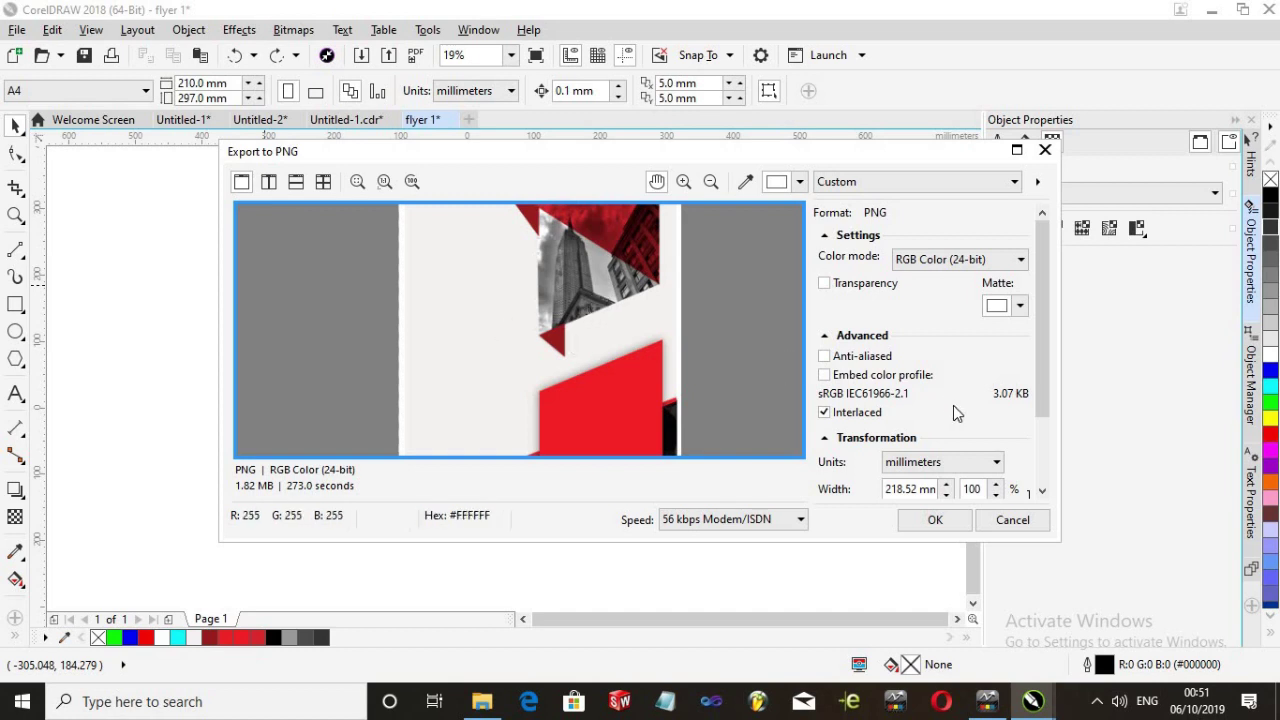
left_click(1012, 520)
Select the large red panel's drop shadow group and examine how the shadows meet the flyer's edges
scroll(564, 297, "up", 2)
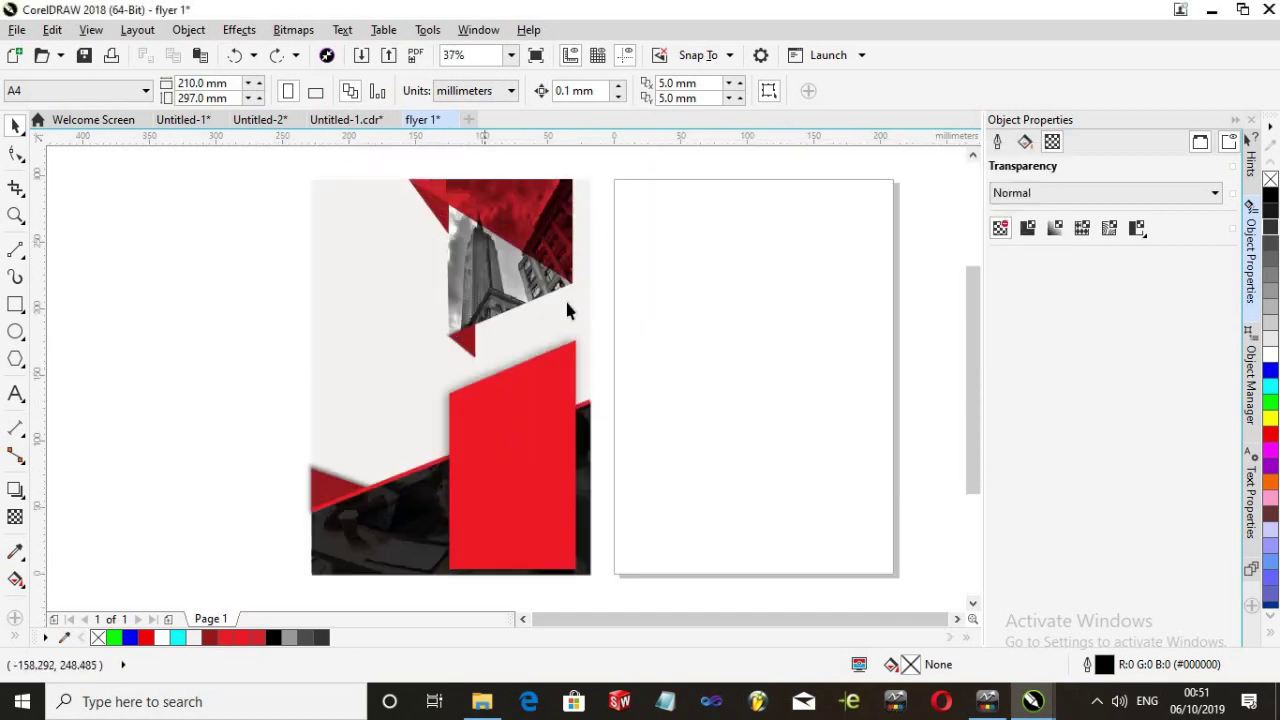
left_click(600, 515)
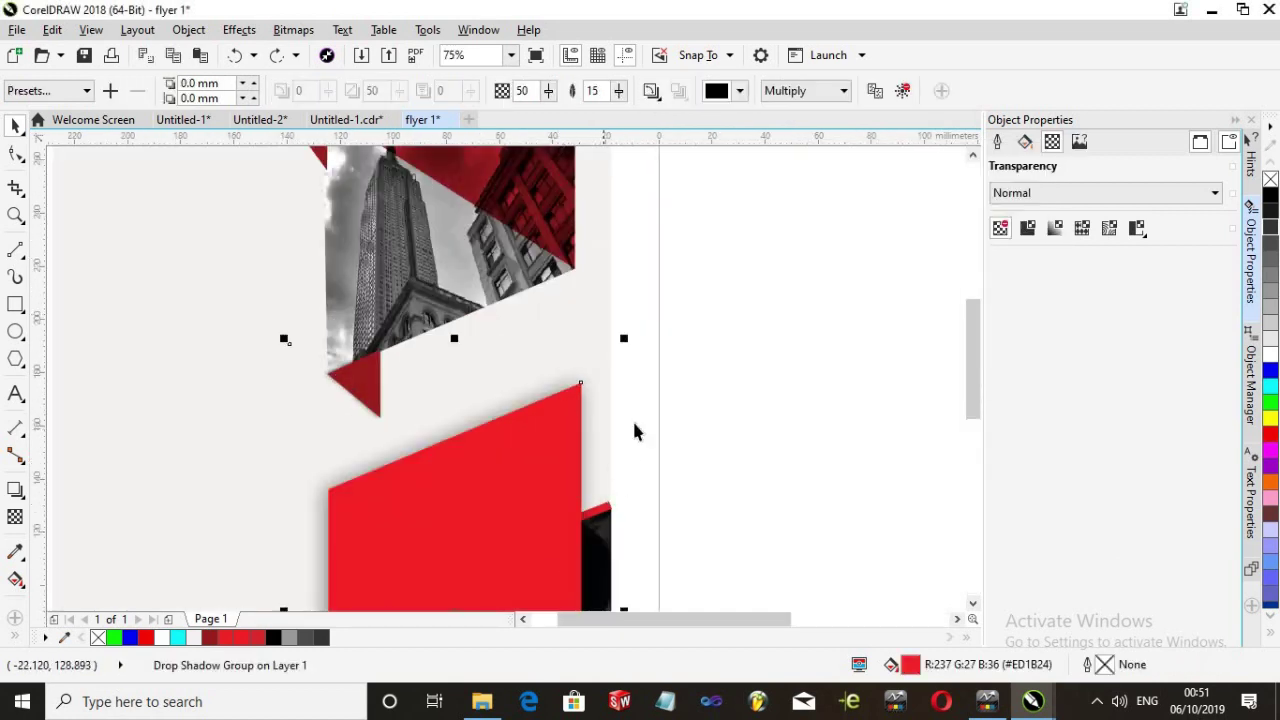
scroll(668, 300, "down", 1)
scroll(668, 300, "down", 1)
scroll(662, 295, "up", 1)
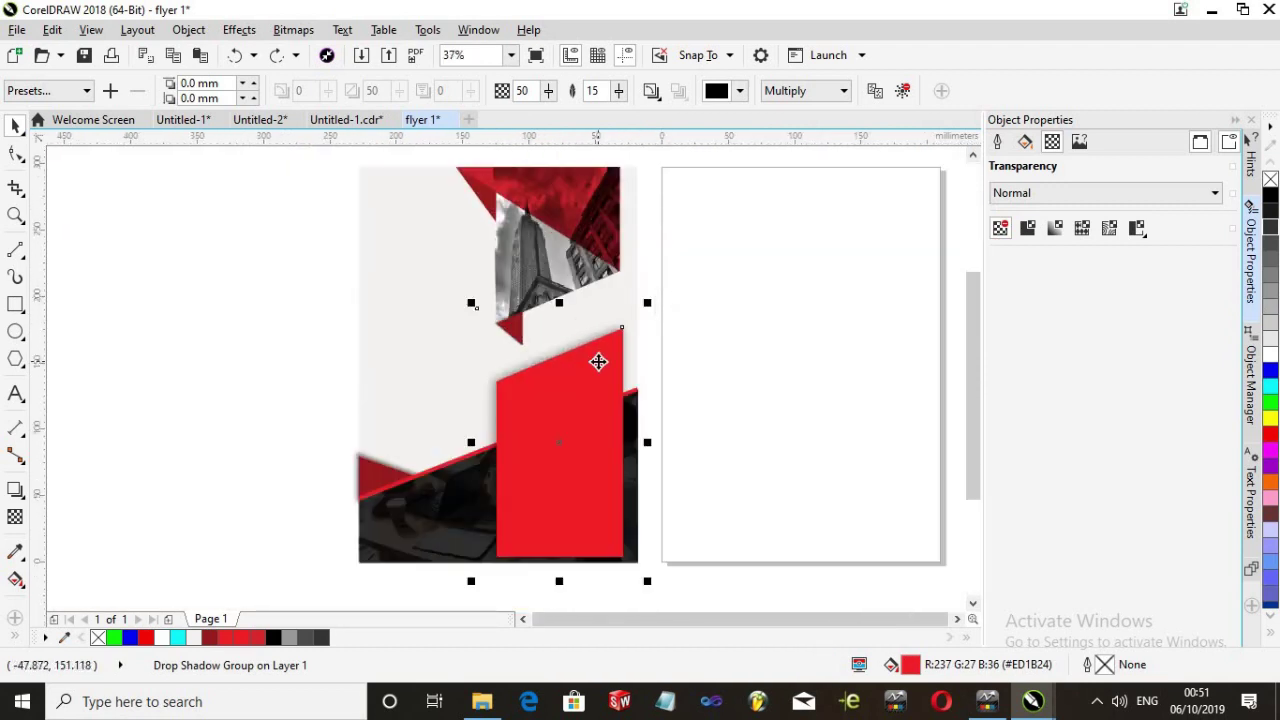
scroll(414, 580, "up", 2)
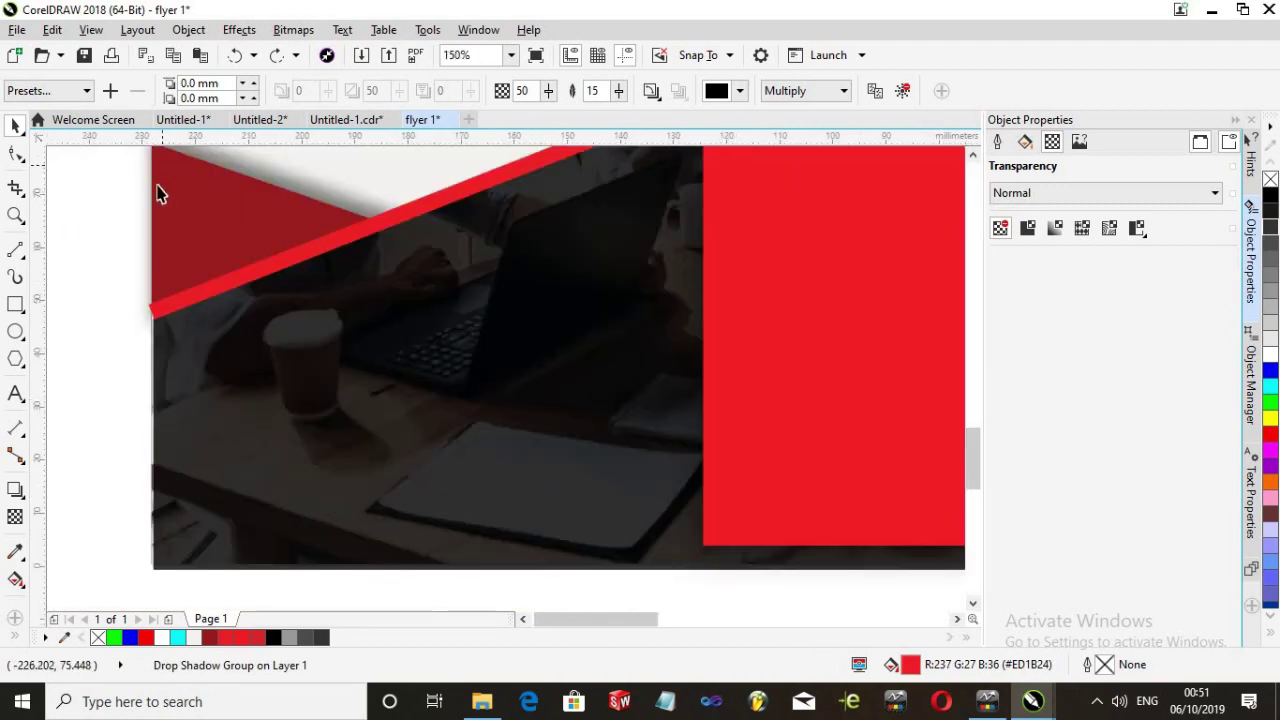
scroll(440, 300, "down", 2)
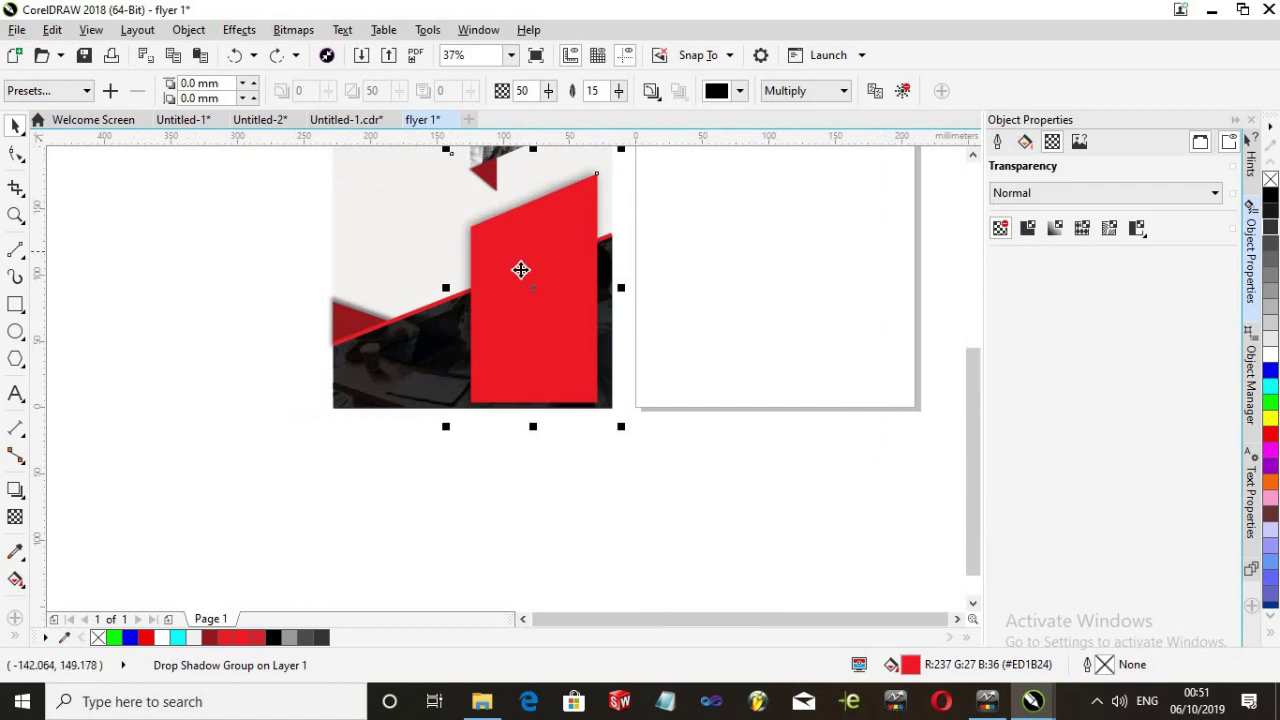
scroll(510, 220, "down", 2)
scroll(500, 200, "up", 1)
scroll(530, 340, "up", 1)
scroll(520, 290, "down", 2)
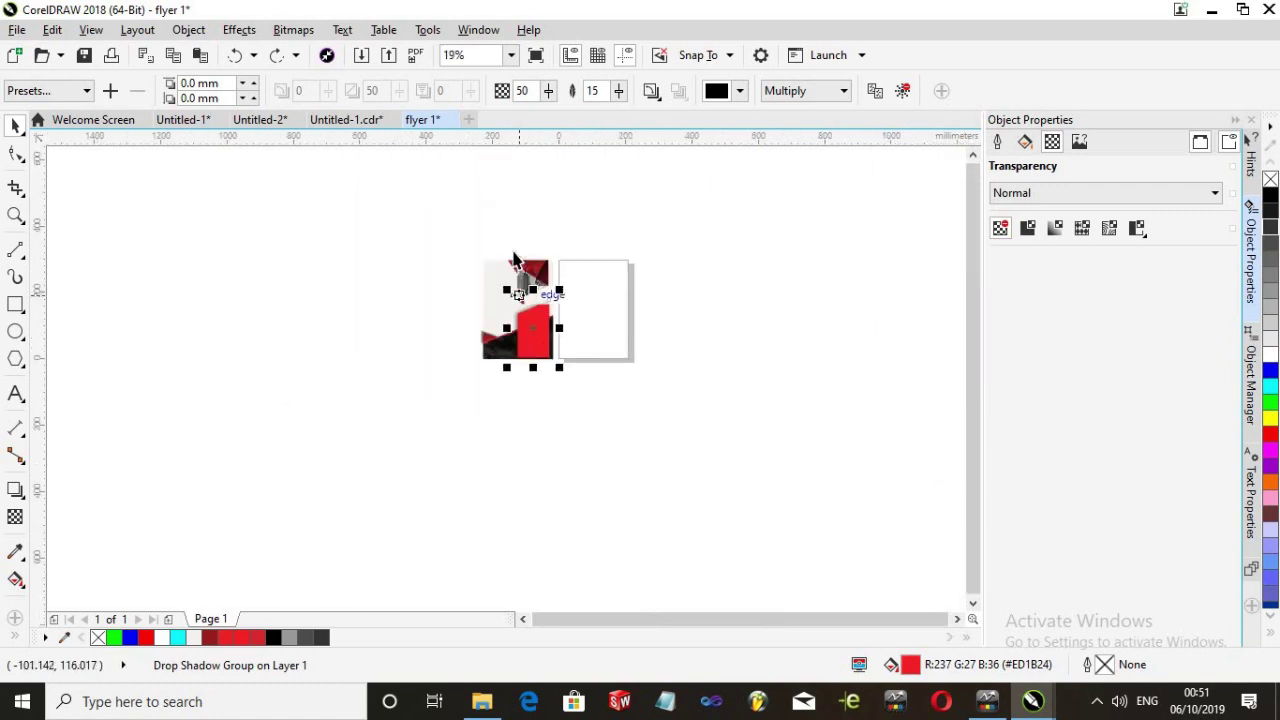
scroll(512, 262, "up", 1)
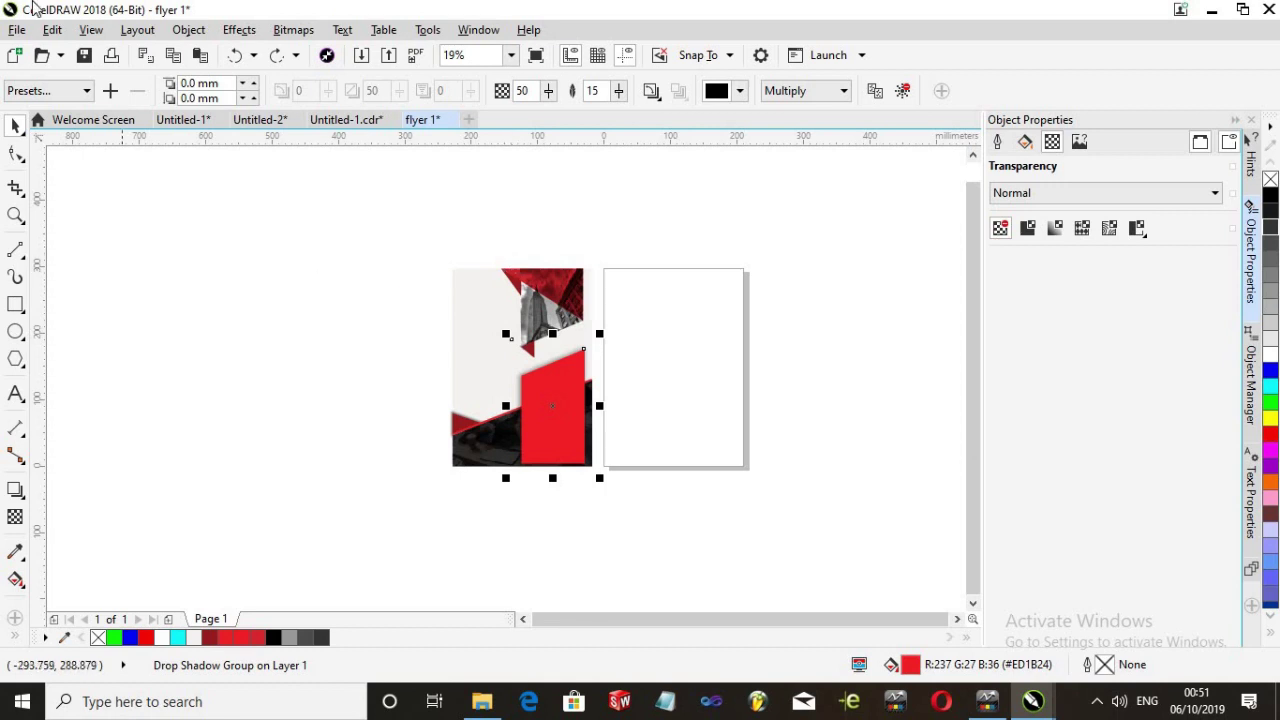
Crop the selected red panel and its drop shadow to the flyer's rectangular outline
left_click(15, 189)
scroll(553, 494, "up", 1)
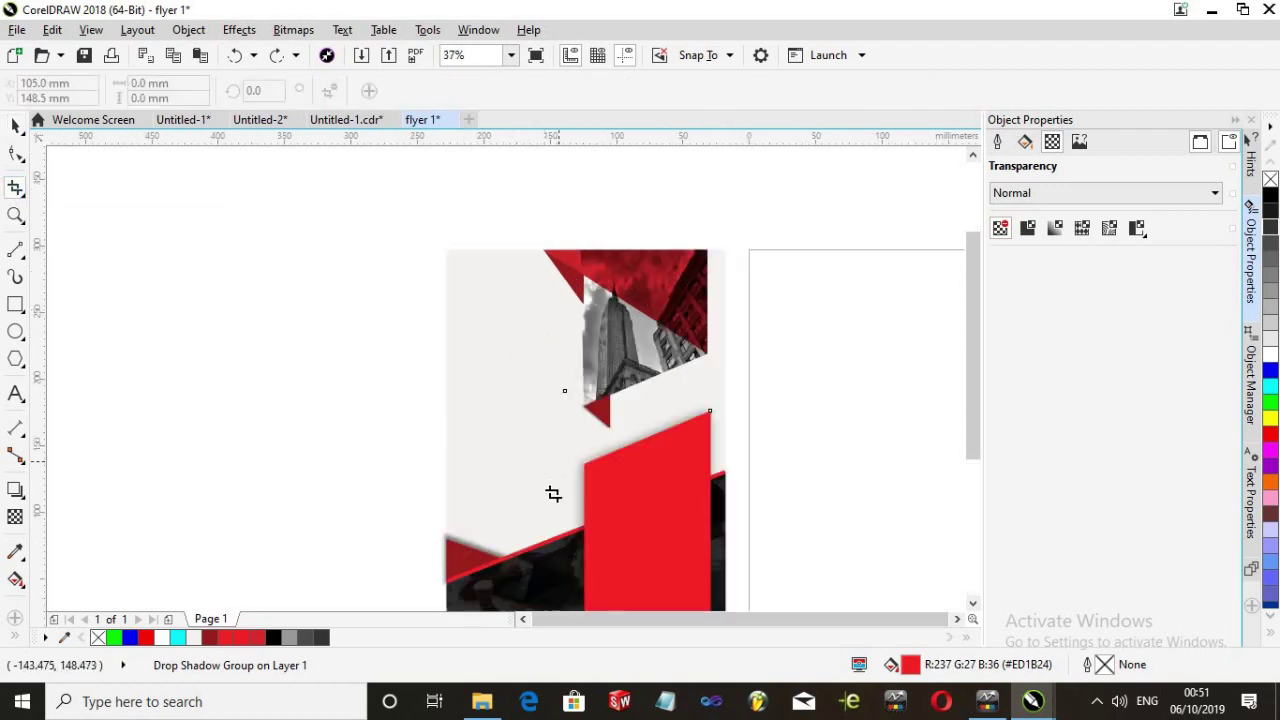
scroll(553, 494, "down", 1)
scroll(569, 463, "up", 1)
scroll(565, 460, "down", 1)
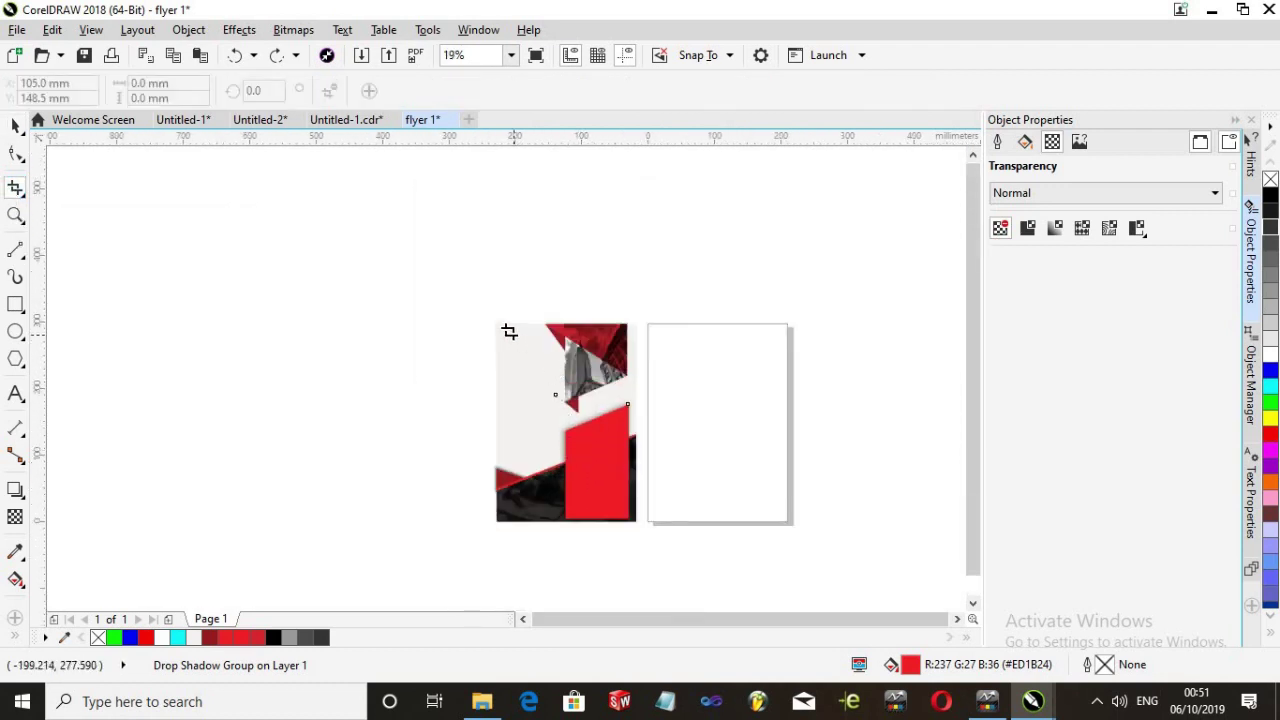
left_click_drag(597, 420, 636, 523)
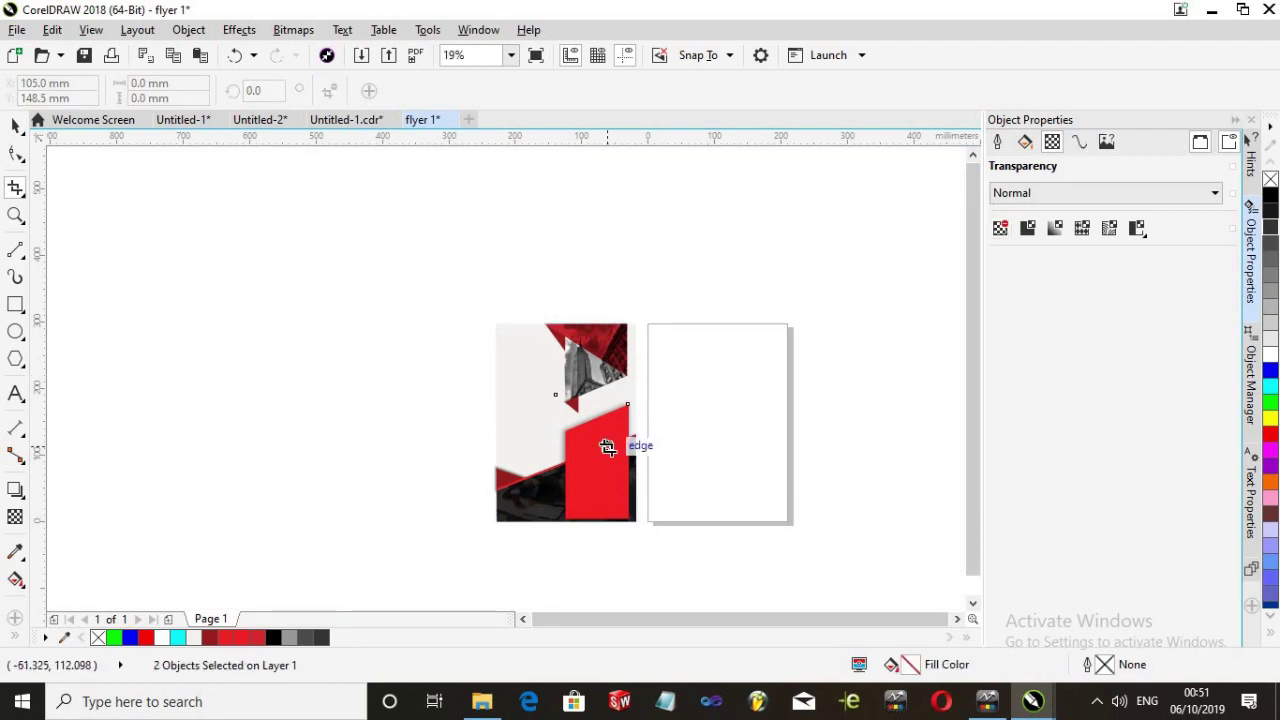
Start a PNG export of the whole flyer as flyer 1 and check its outer edges in the preview
key("ctrl+e")
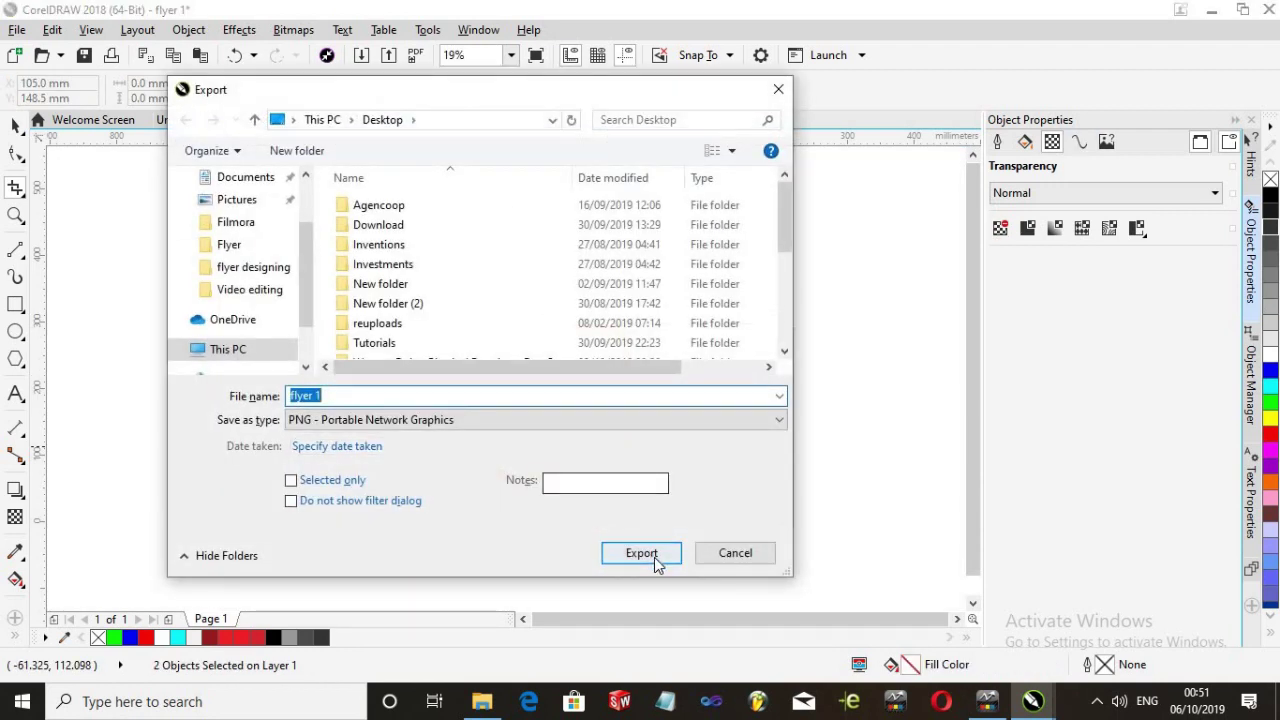
left_click(656, 562)
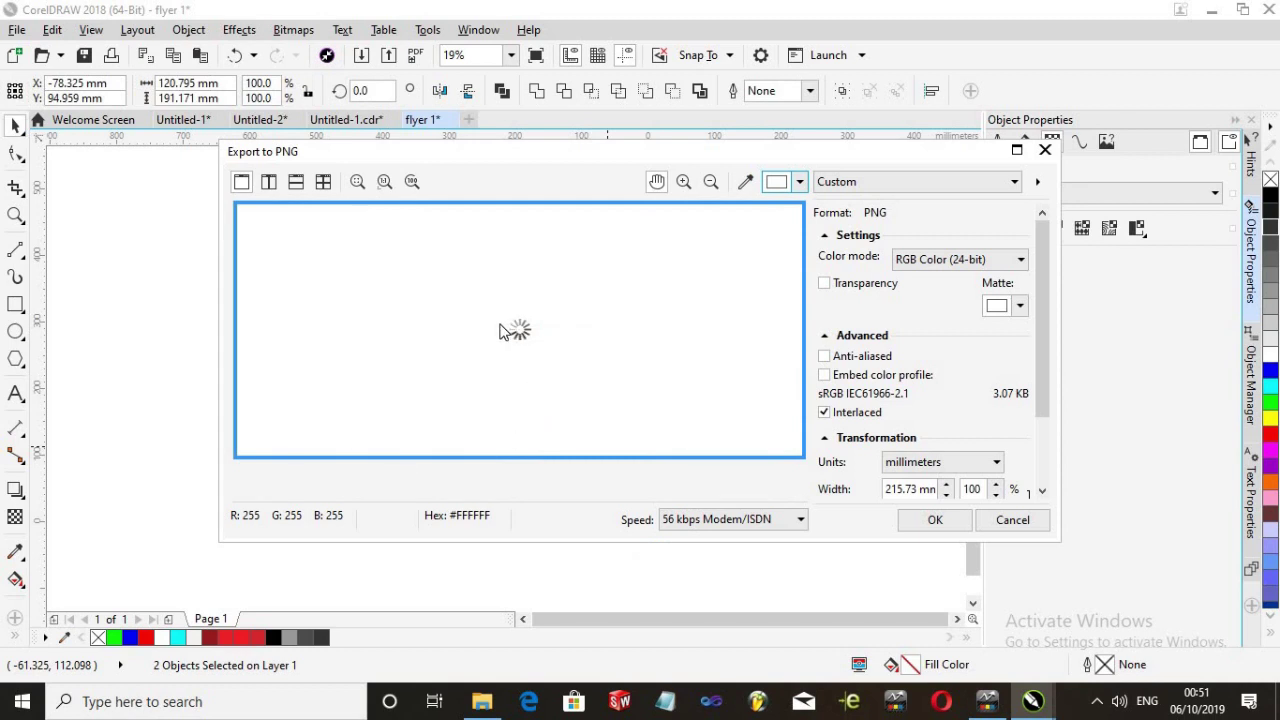
scroll(537, 369, "up", 3)
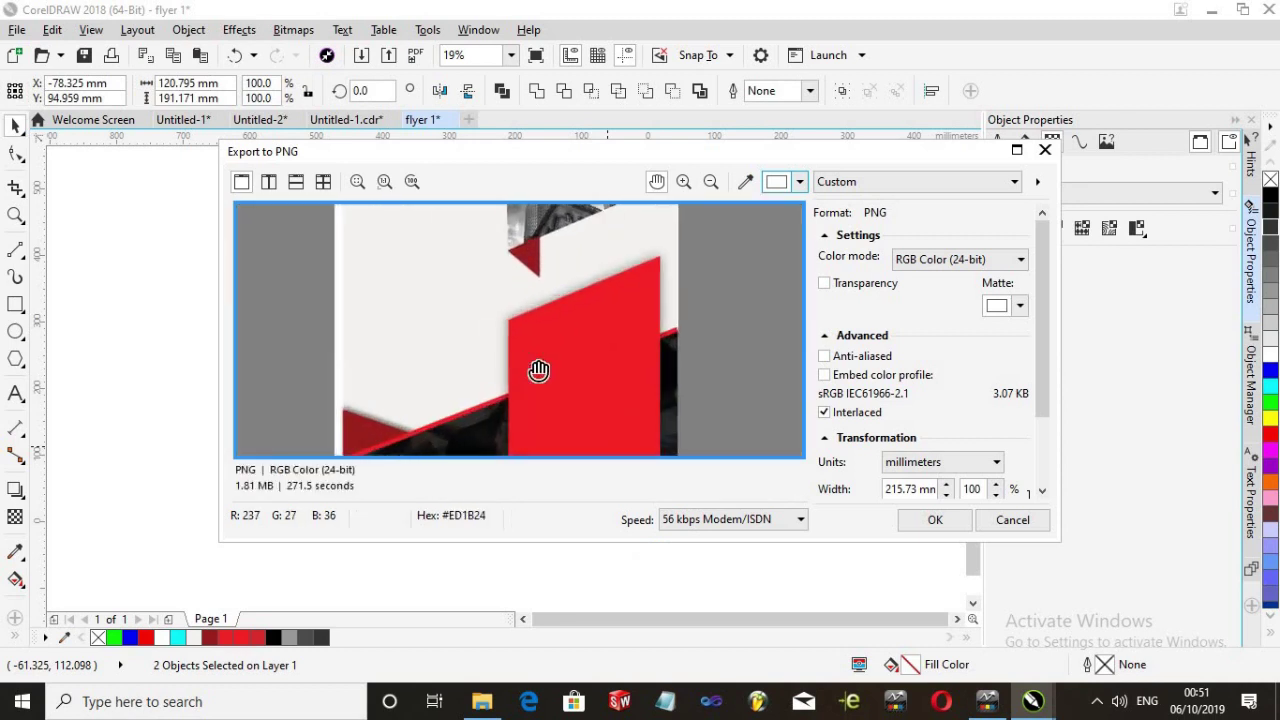
scroll(543, 378, "down", 4)
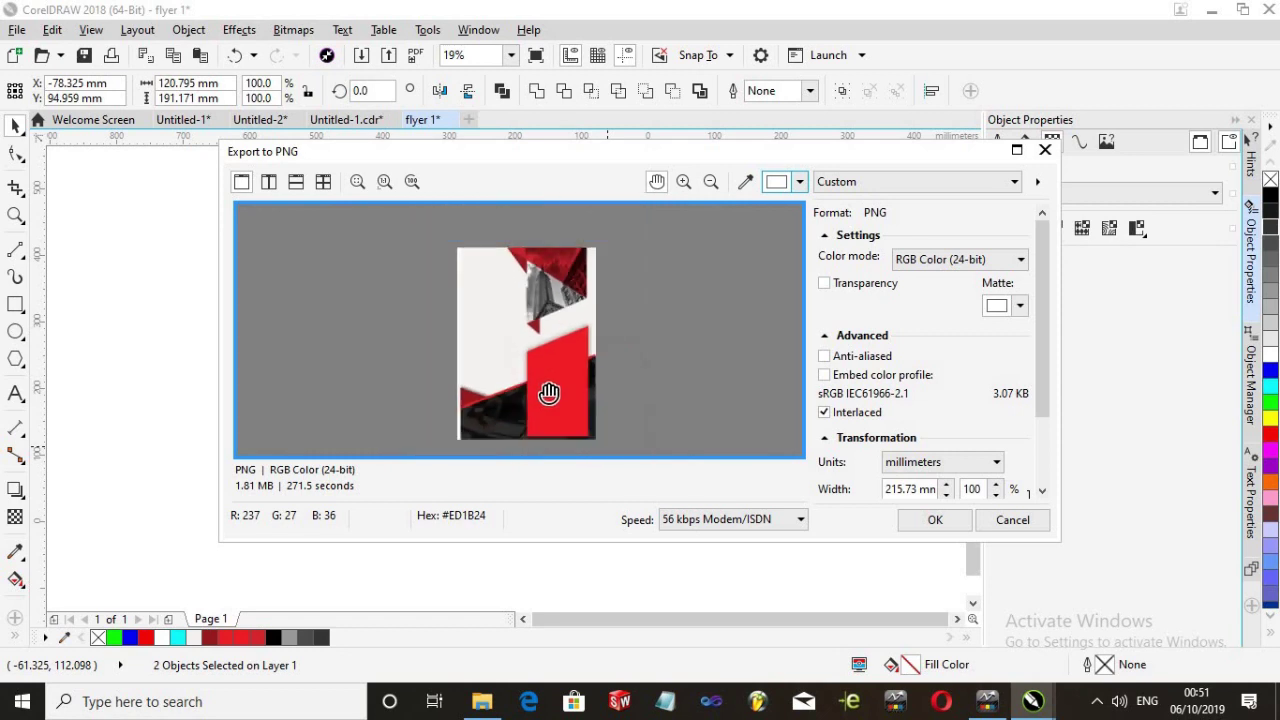
scroll(409, 357, "up", 3)
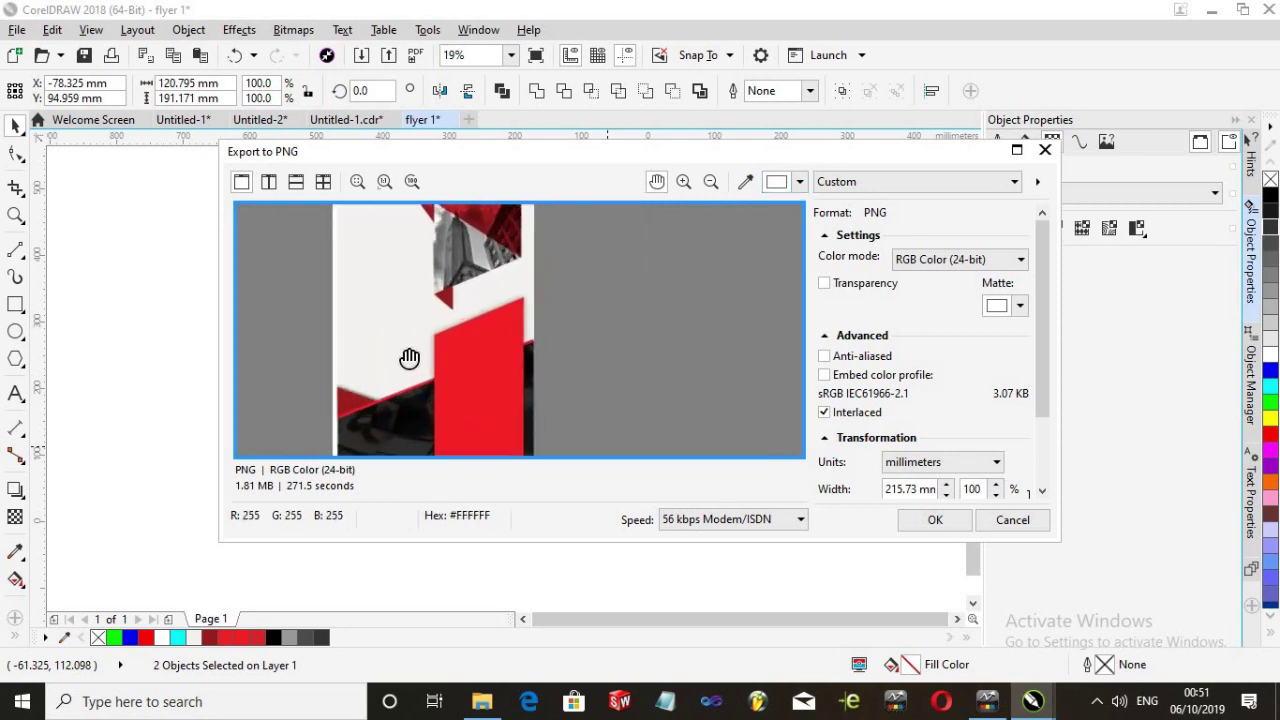
left_click_drag(441, 429, 640, 445)
left_click_drag(571, 294, 432, 245)
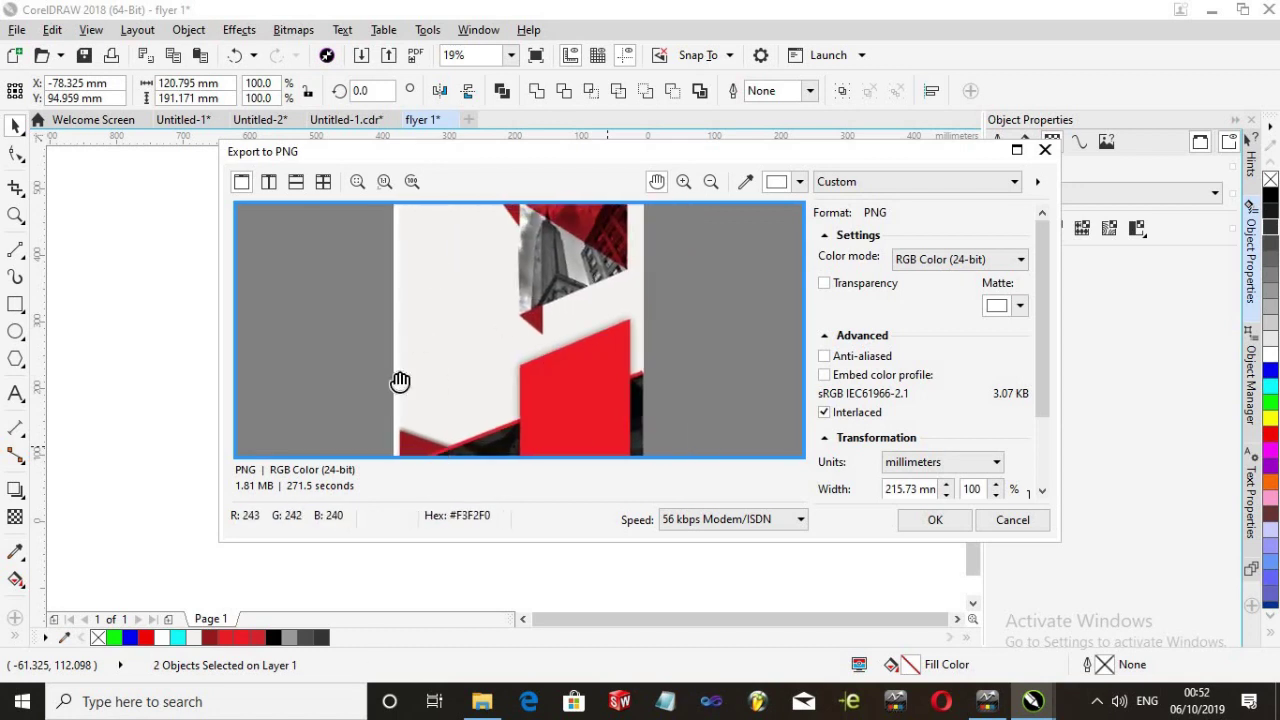
left_click_drag(423, 394, 600, 351)
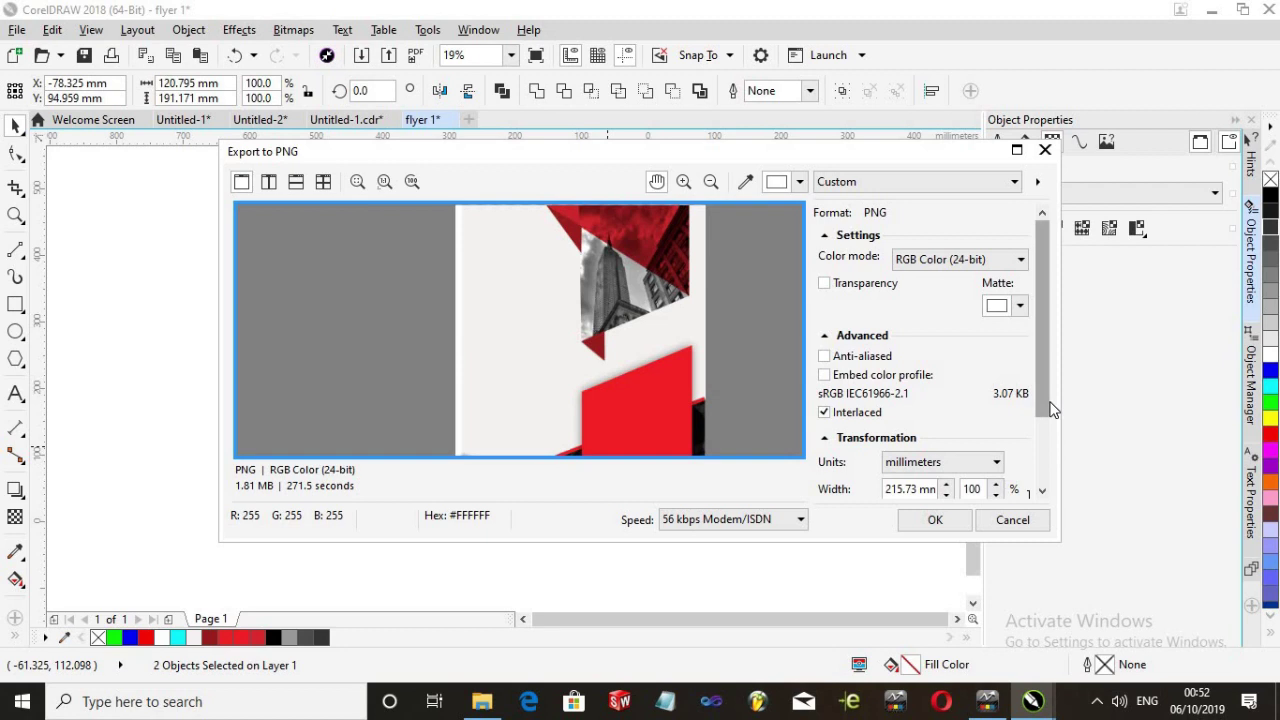
Turn on transparency for the PNG export and inspect the flyer's left edge in the preview
scroll(1050, 410, "down", 2)
scroll(1050, 410, "up", 2)
left_click(858, 284)
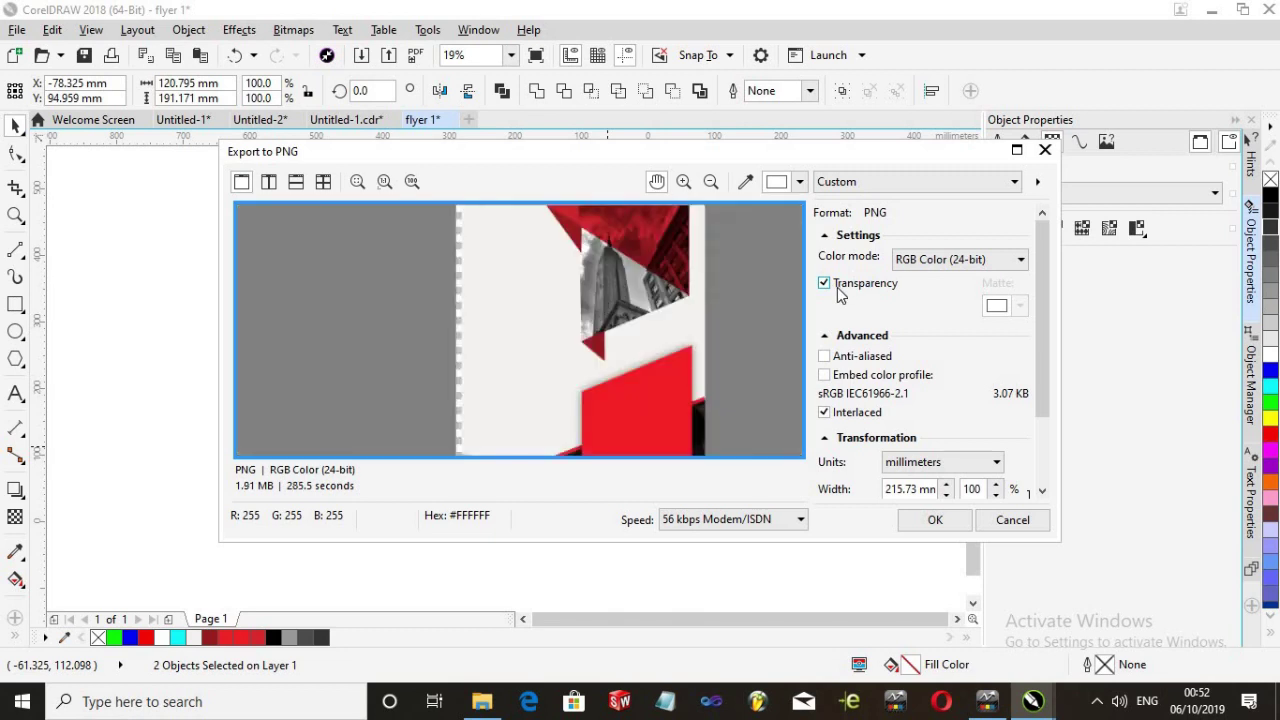
scroll(466, 330, "up", 4)
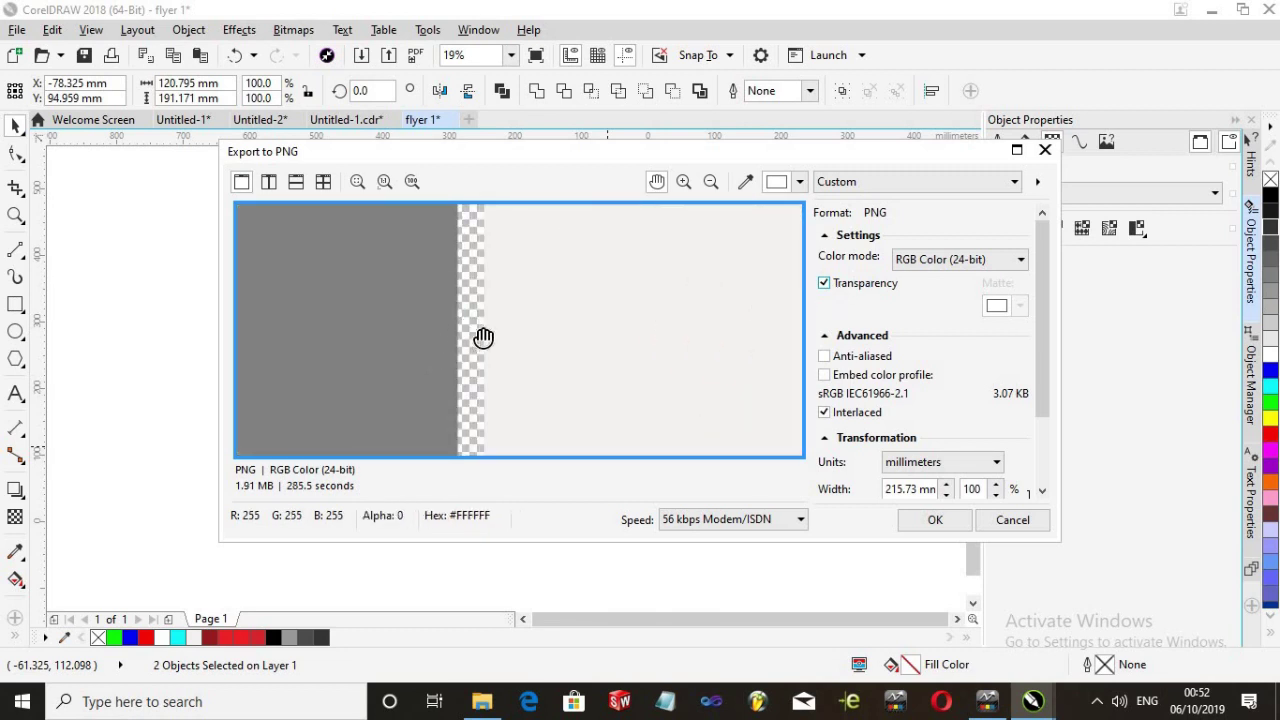
scroll(483, 338, "down", 3)
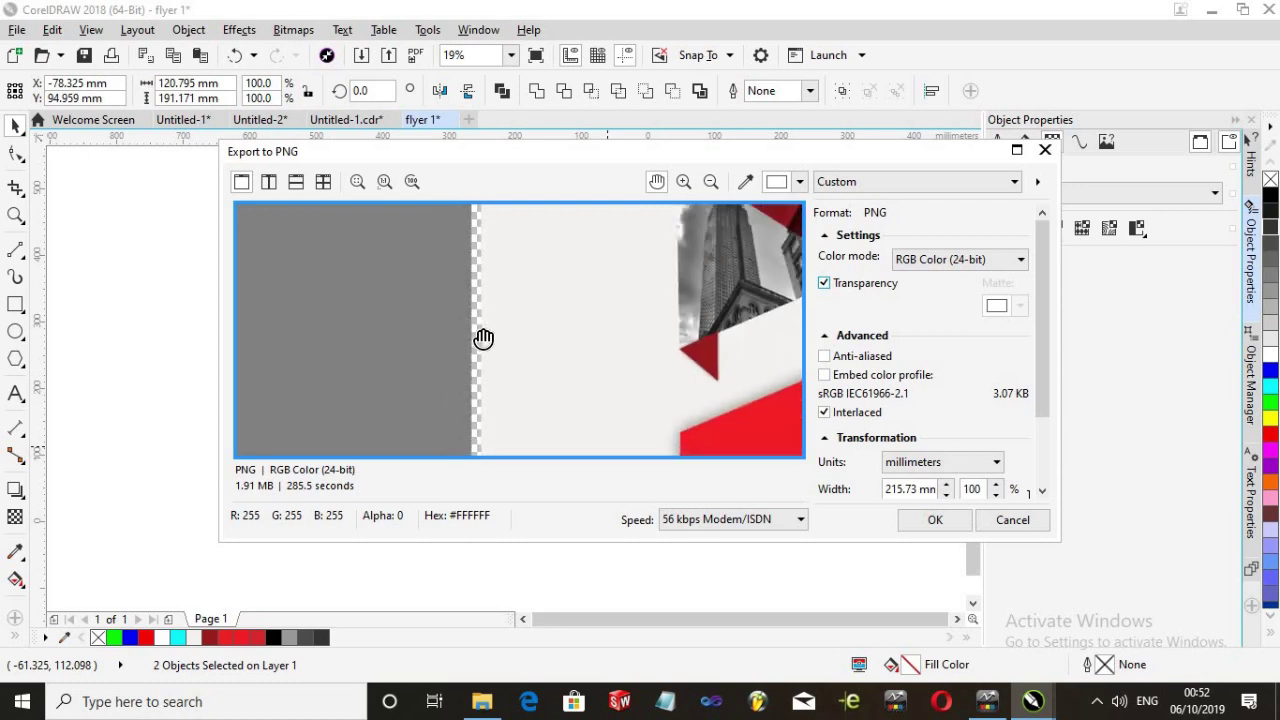
Check the flyer's side edges in the export preview and turn off transparency for the PNG
scroll(483, 338, "down", 3)
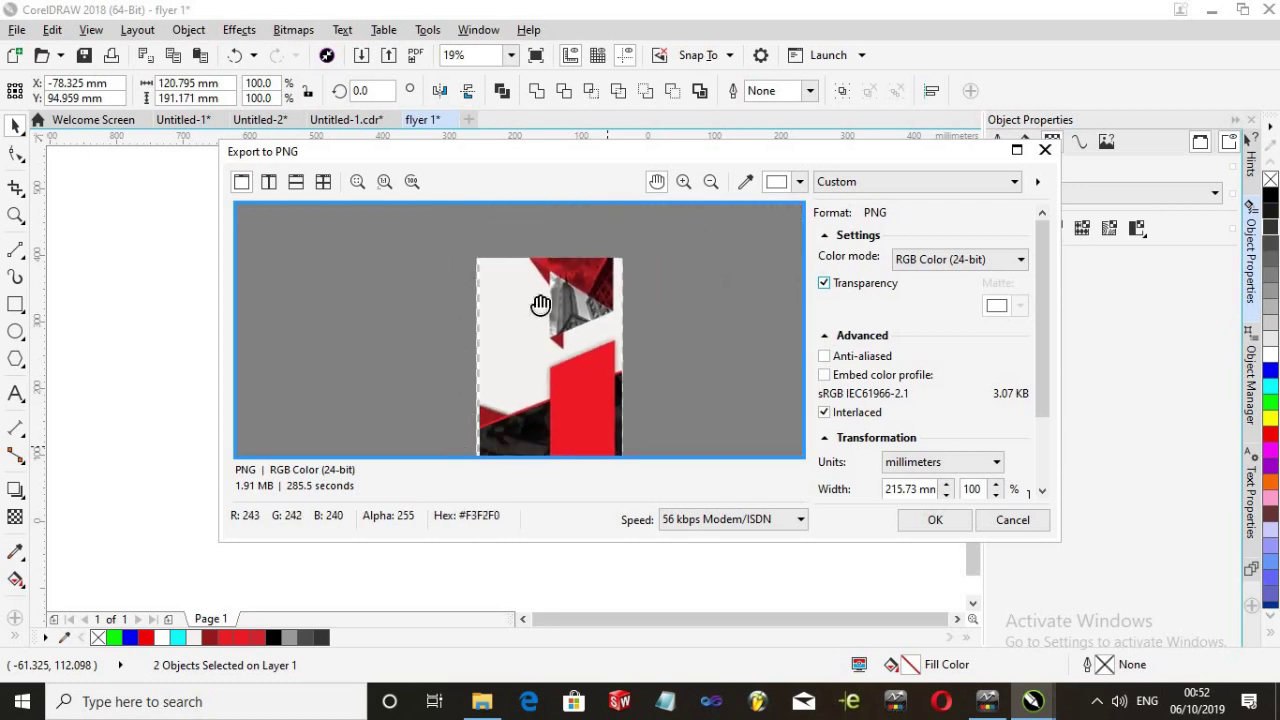
scroll(486, 394, "up", 3)
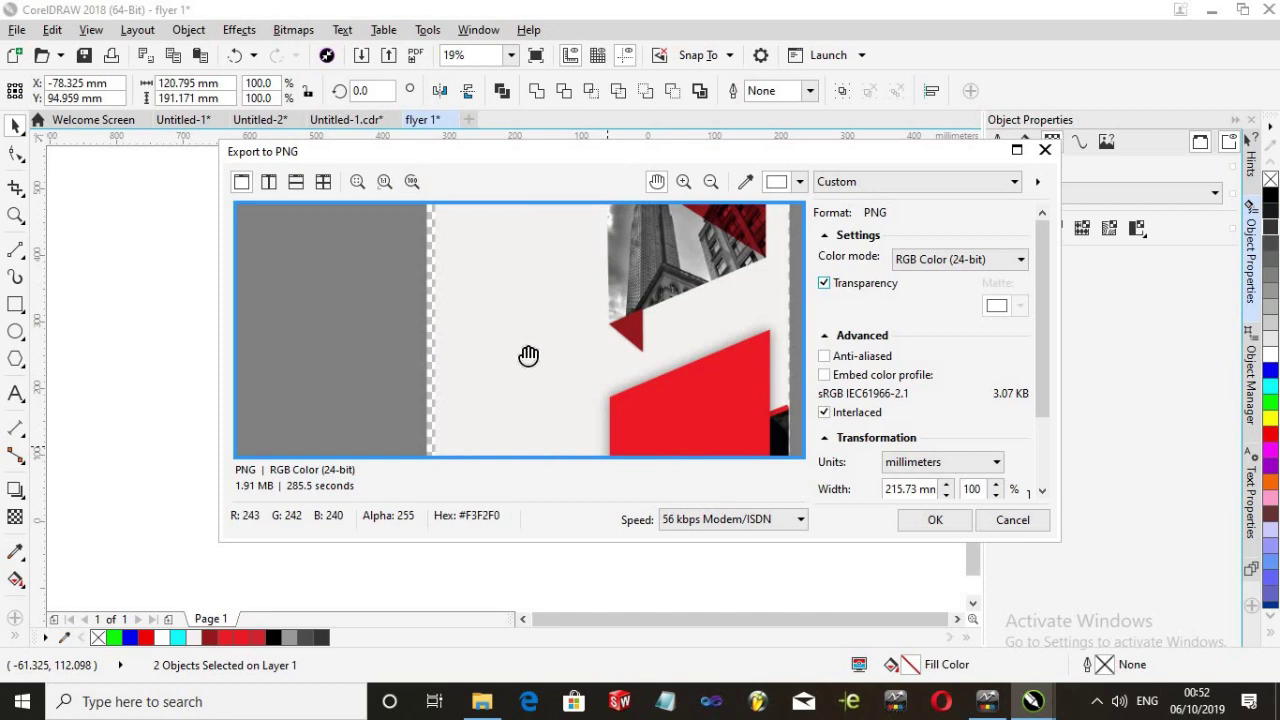
left_click(920, 266)
left_click(824, 284)
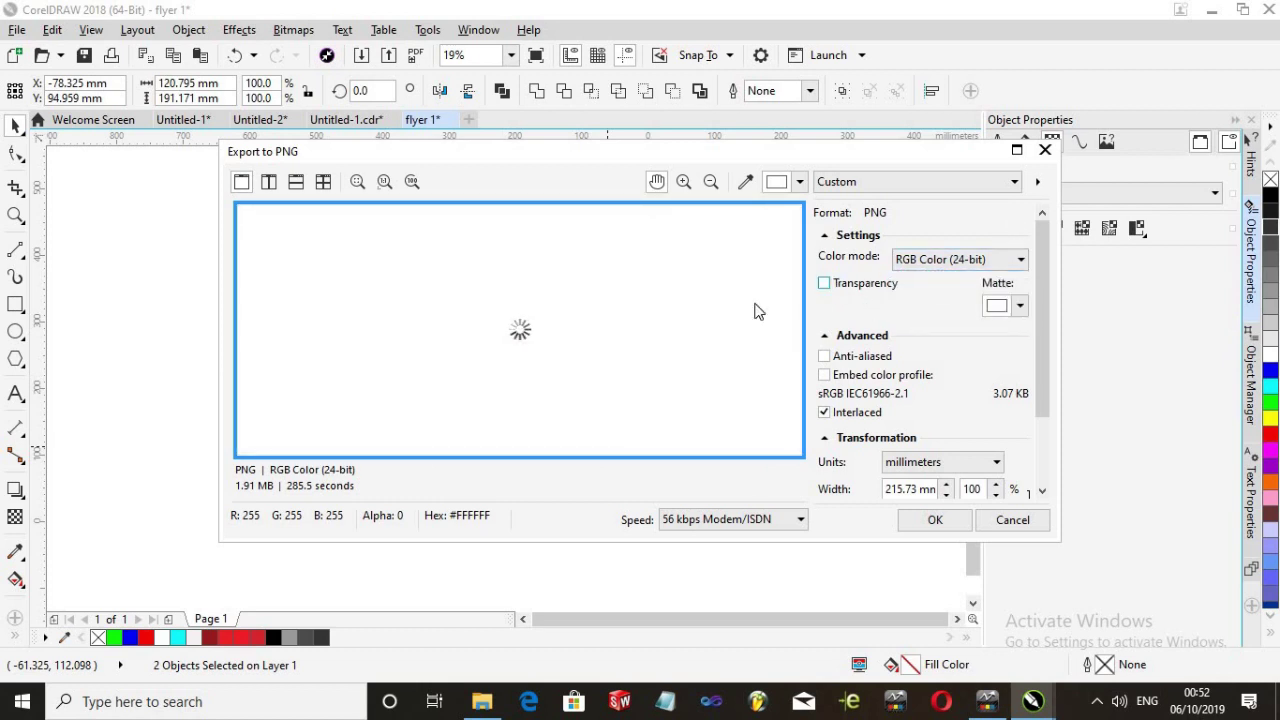
Review the available color modes, keep RGB Color (24-bit), and inspect the flyer's edges in the non-transparent preview
left_click(966, 259)
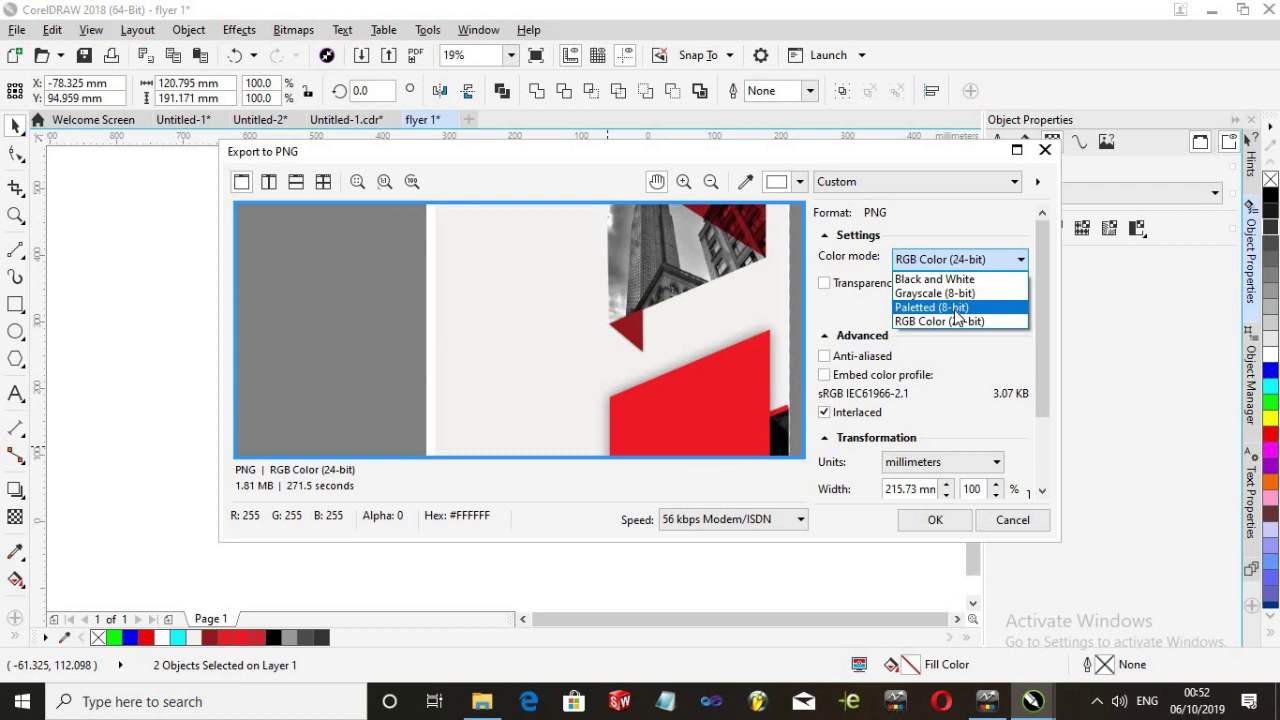
left_click(988, 260)
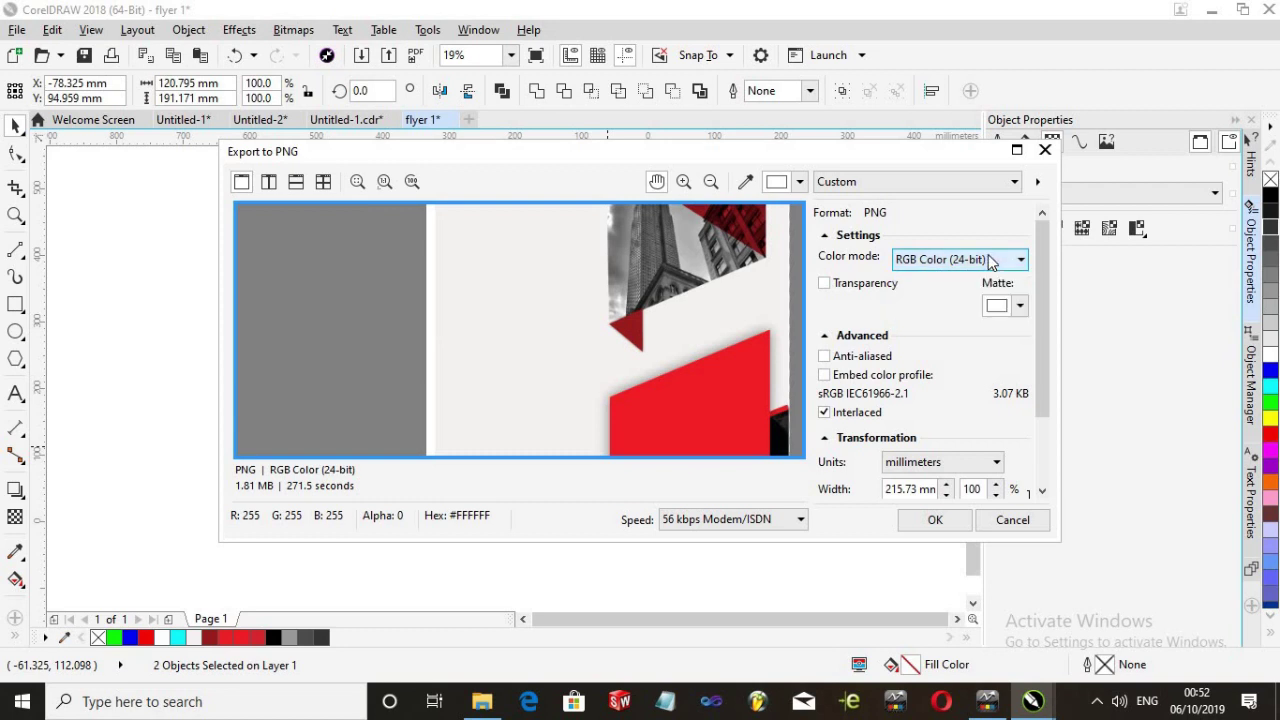
left_click_drag(729, 334, 726, 333)
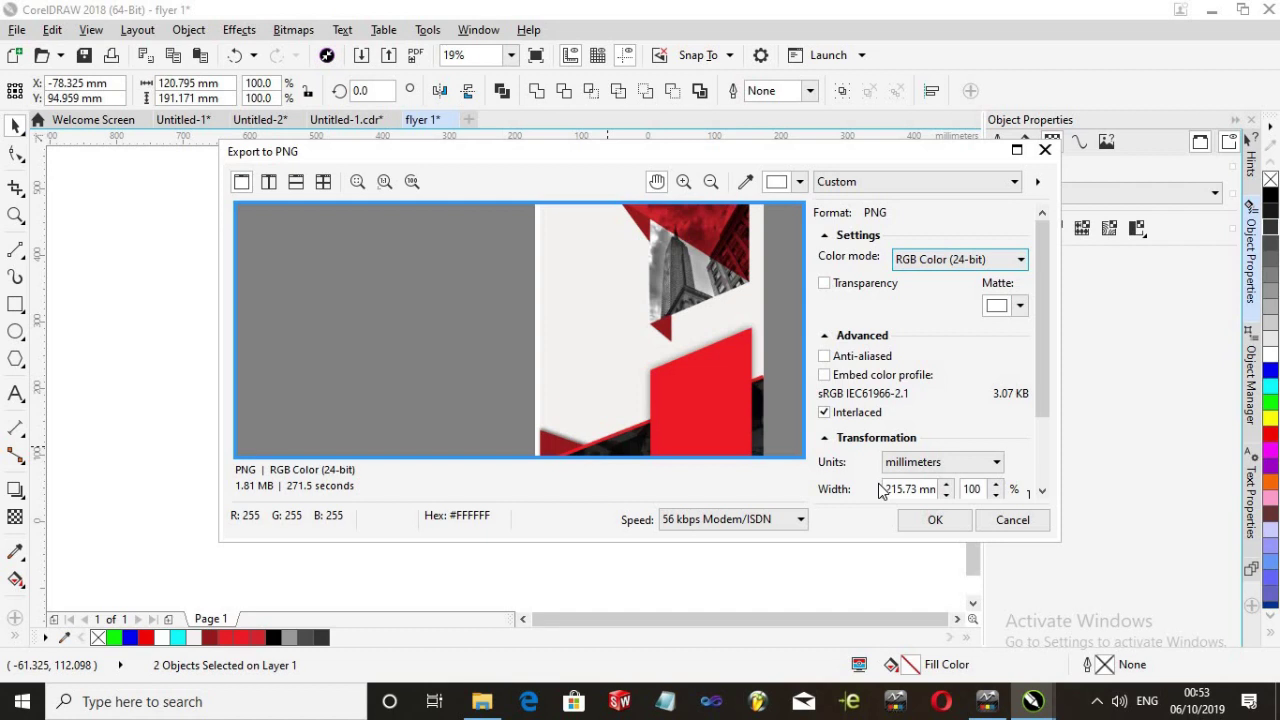
scroll(772, 424, "up", 1)
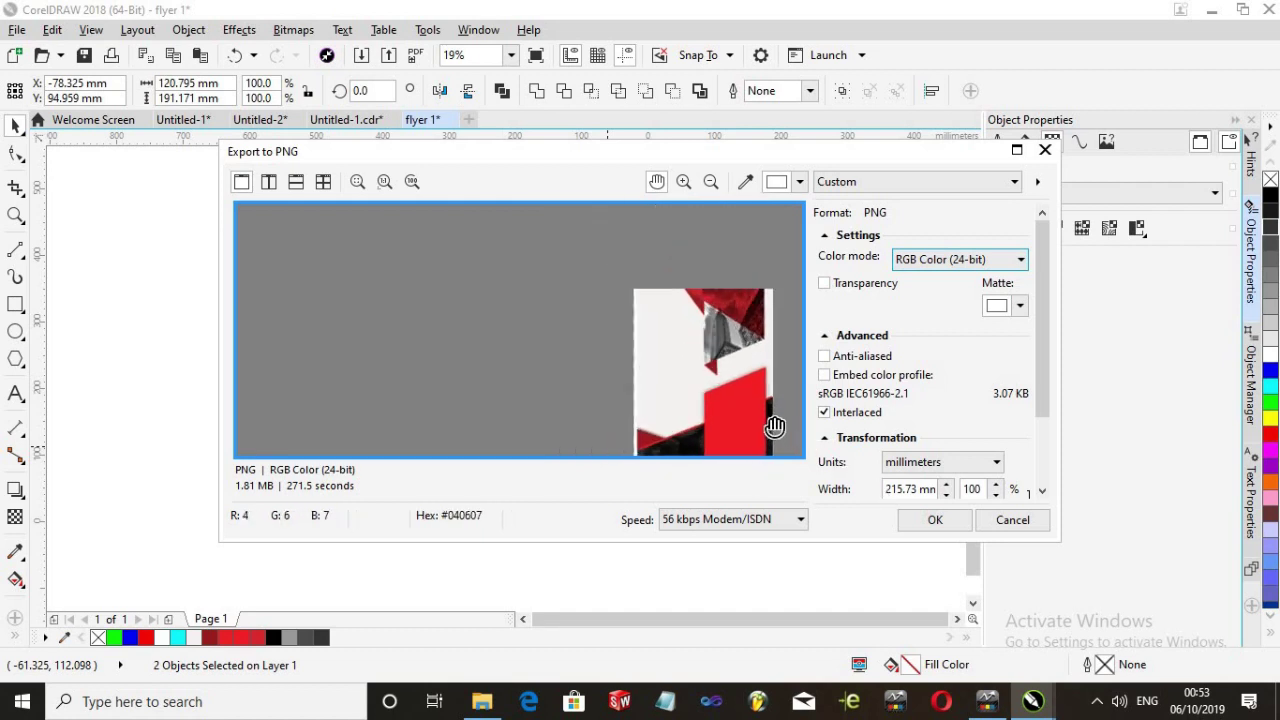